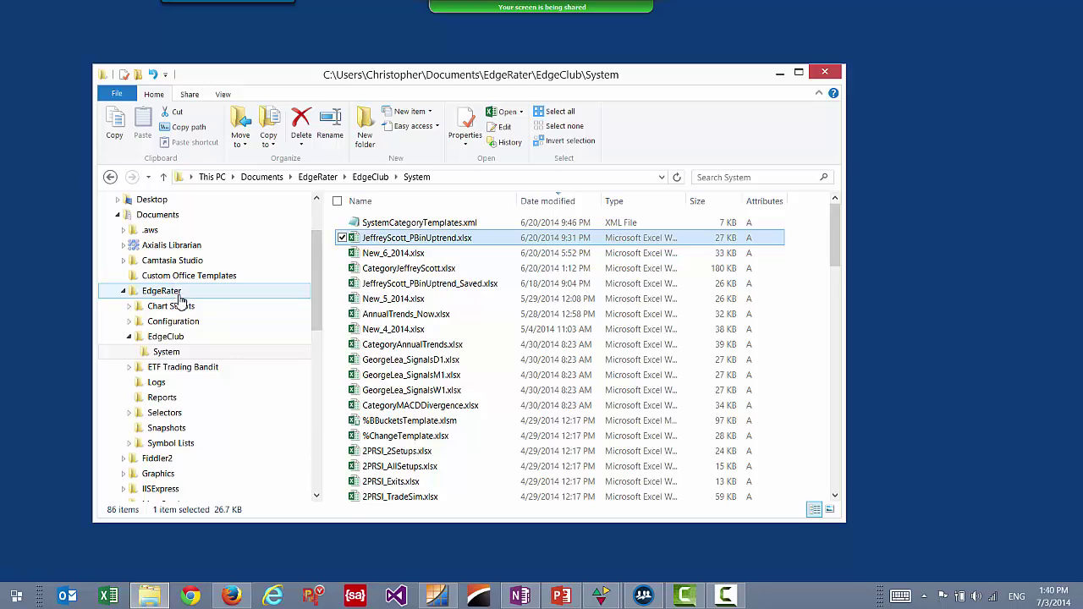
# Step: Navigate from EdgeClub System to EdgeRater's Symbol Lists folder, collapsing EdgeClub in the tree
pyautogui.click(180, 297)
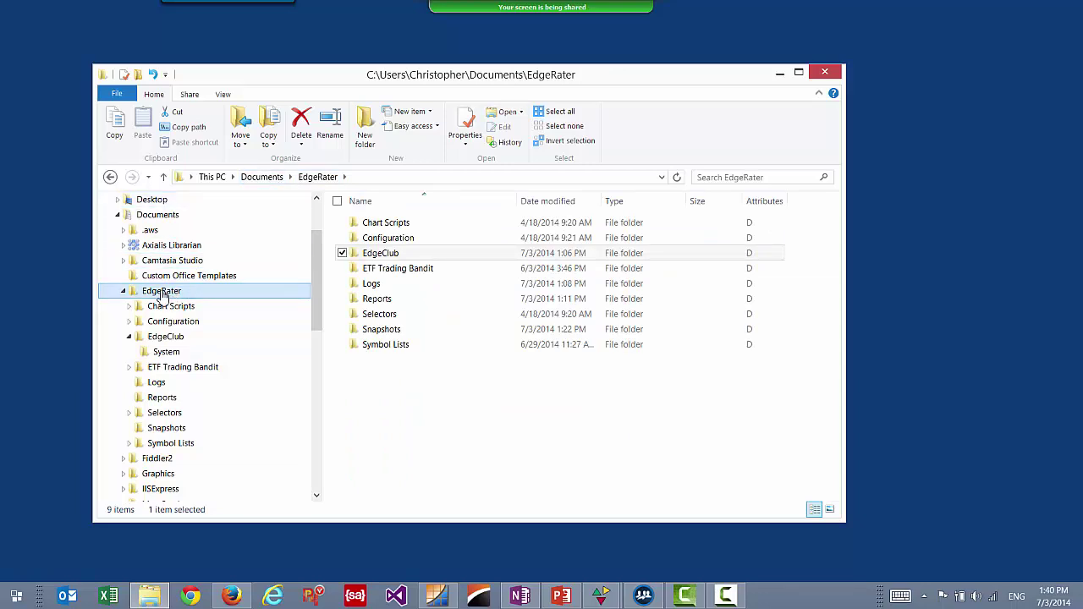
pyautogui.click(129, 336)
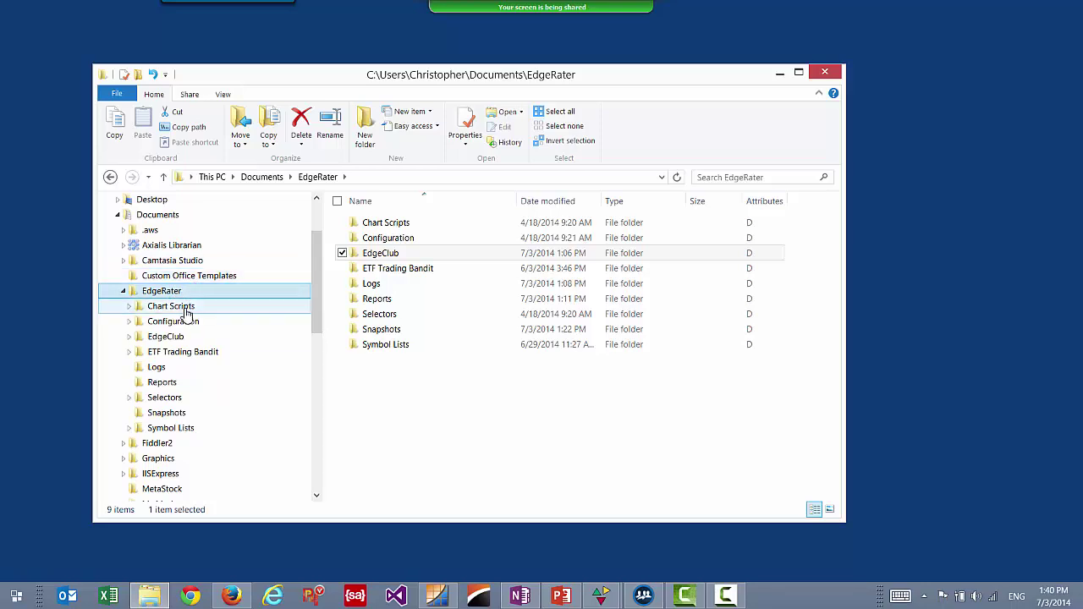
pyautogui.click(183, 429)
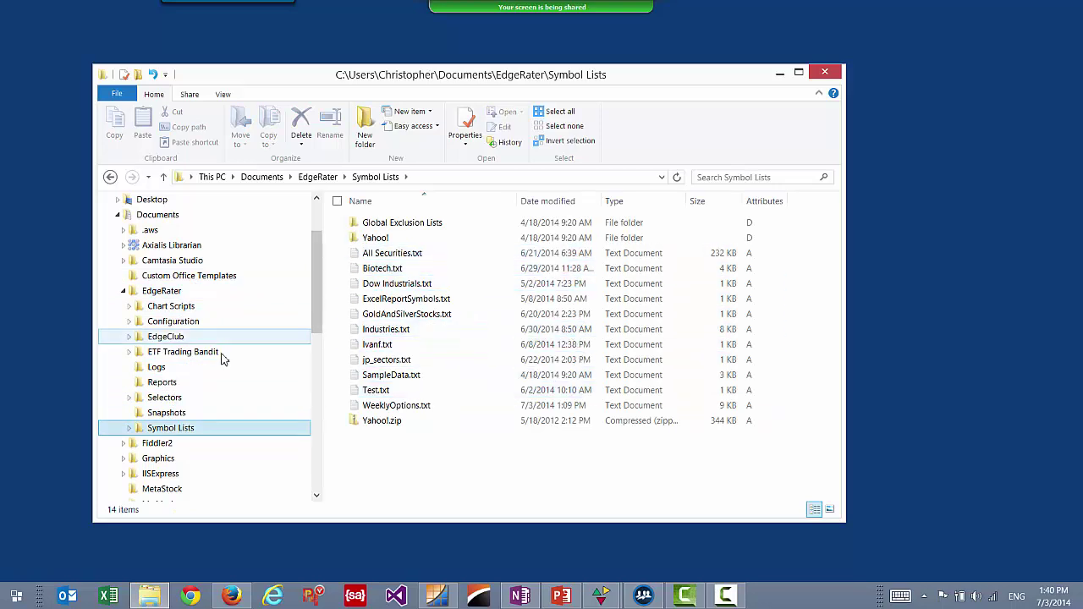
# Step: Open WeeklyOptions.txt in Notepad and highlight the AGQ ticker and its name, ProShares Ultra Silver
pyautogui.doubleClick(409, 406)
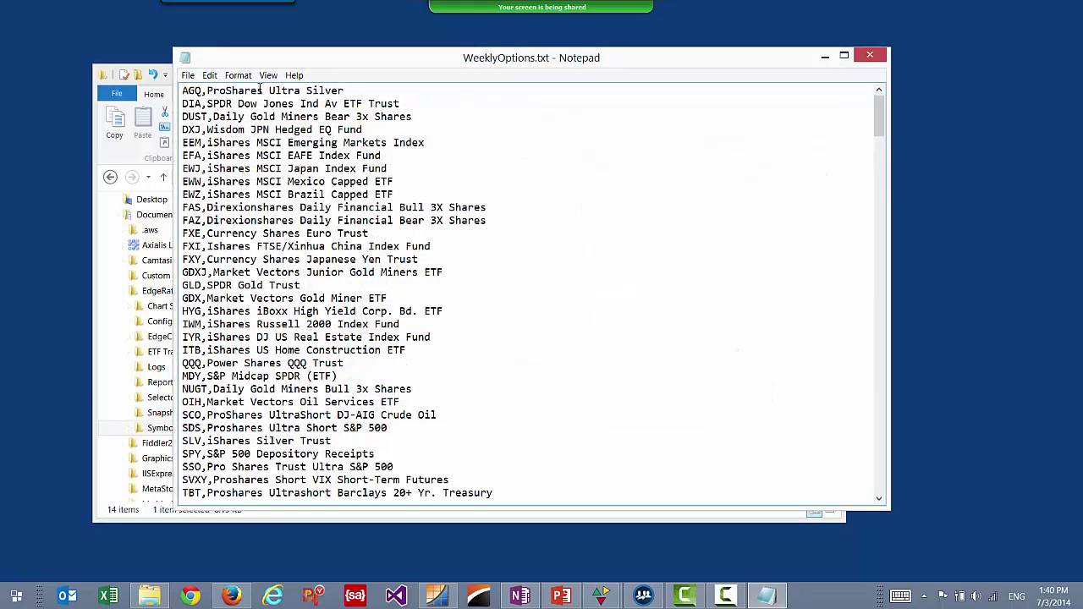
pyautogui.moveTo(298, 59); pyautogui.dragTo(335, 91)
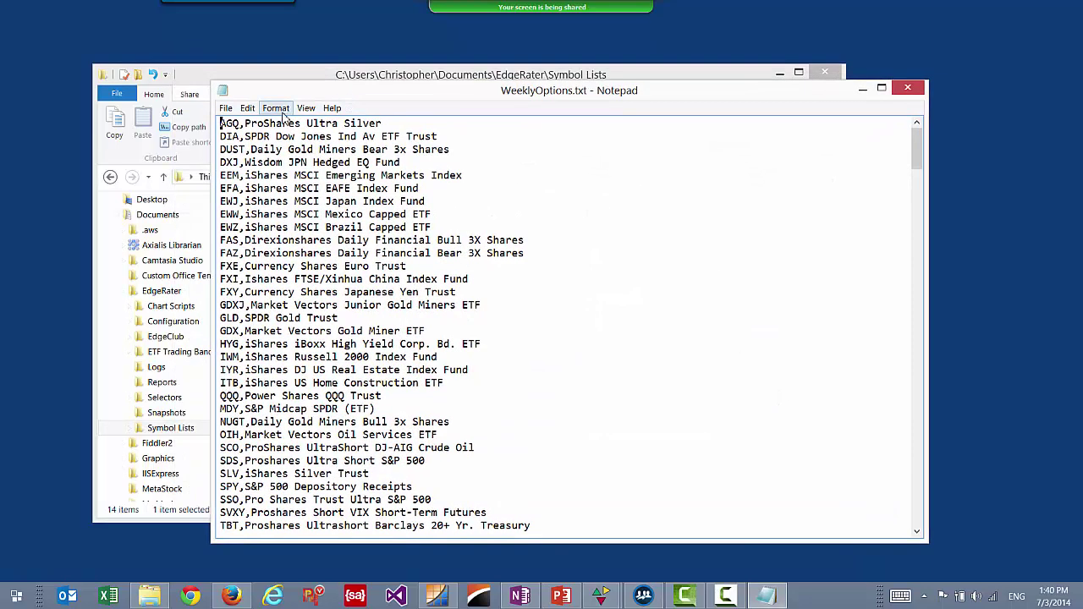
pyautogui.doubleClick(238, 125)
pyautogui.click(245, 124)
pyautogui.moveTo(242, 125); pyautogui.dragTo(390, 124)
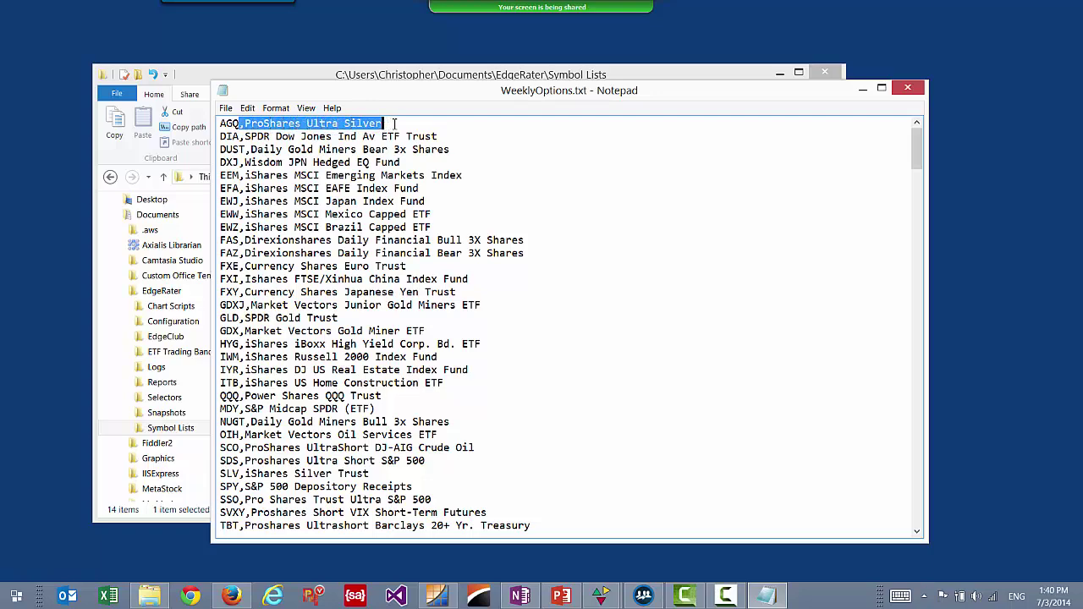
# Step: Scroll through the WeeklyOptions ticker list and reposition the Notepad window
pyautogui.scroll(-15, 508, 186)
pyautogui.scroll(-20, 553, 194)
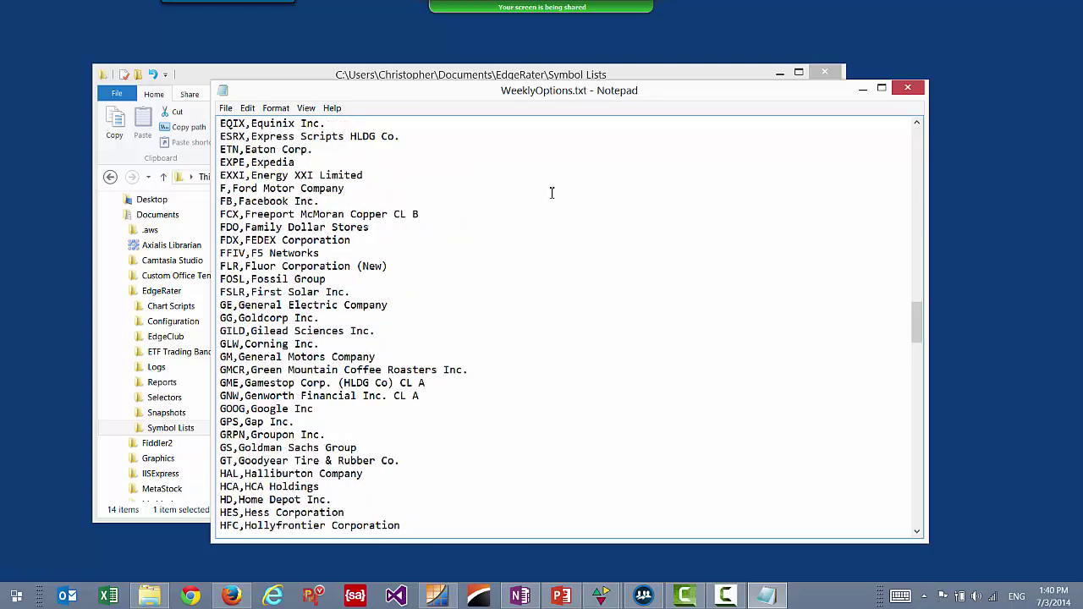
pyautogui.scroll(15, 513, 286)
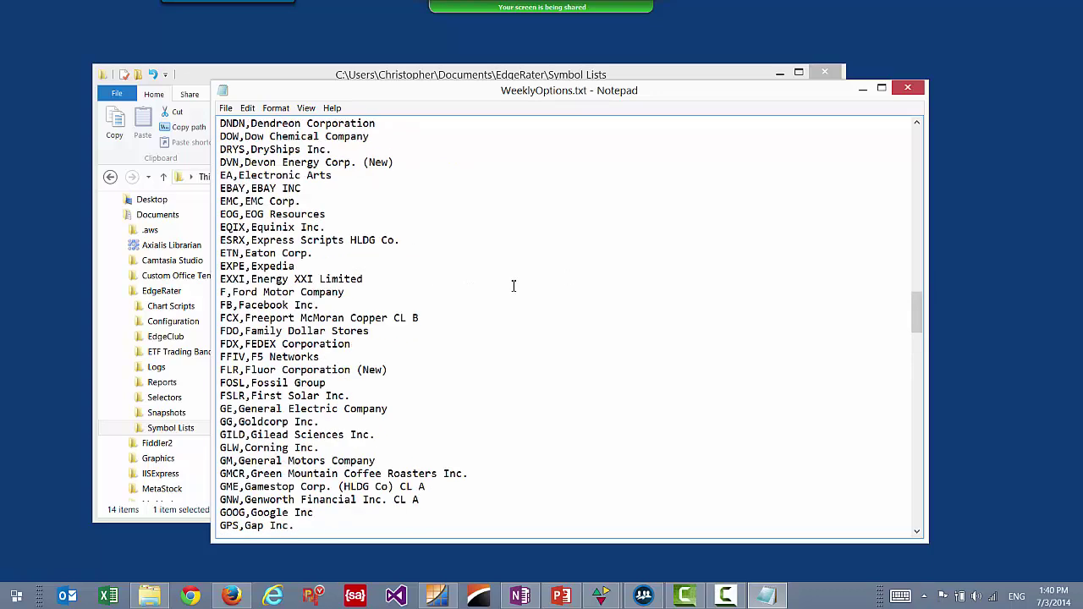
pyautogui.scroll(20, 513, 286)
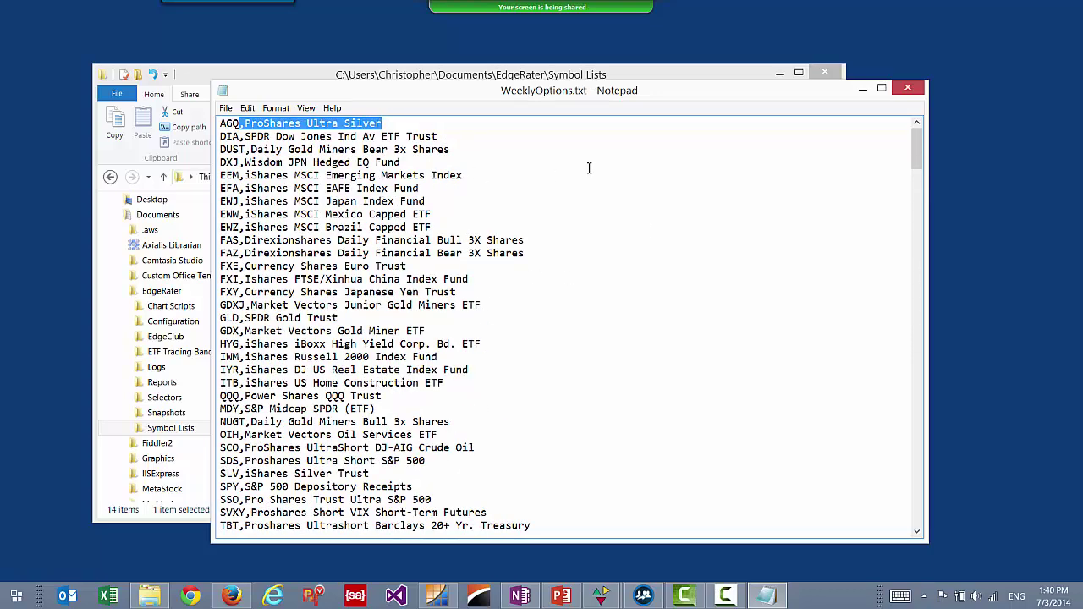
pyautogui.moveTo(701, 95); pyautogui.dragTo(715, 103)
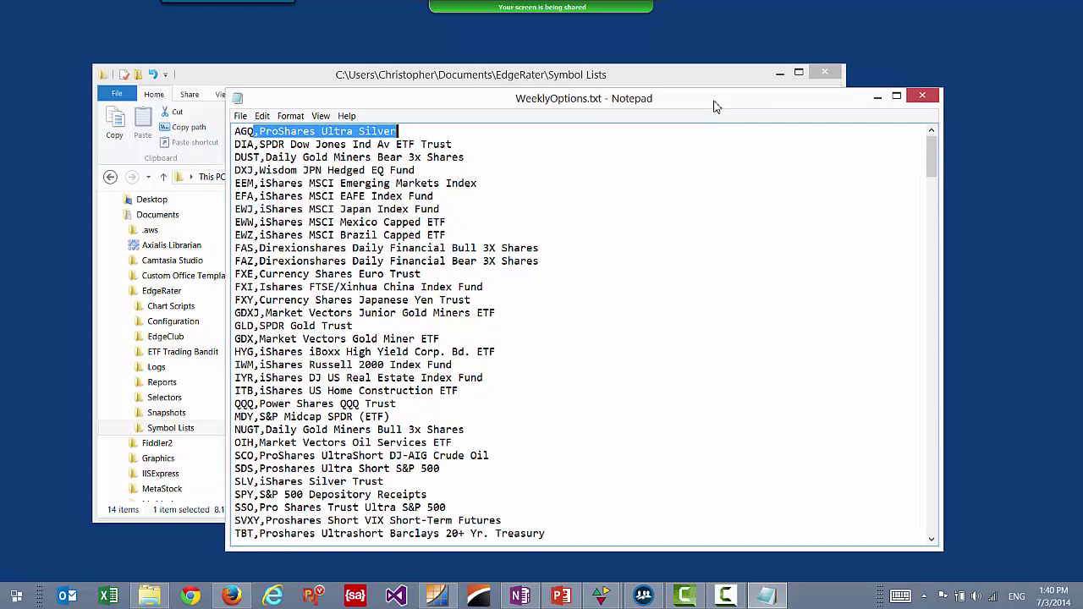
# Step: Close WeeklyOptions.txt and show the Symbol Lists folder's full path in the address bar
pyautogui.click(922, 96)
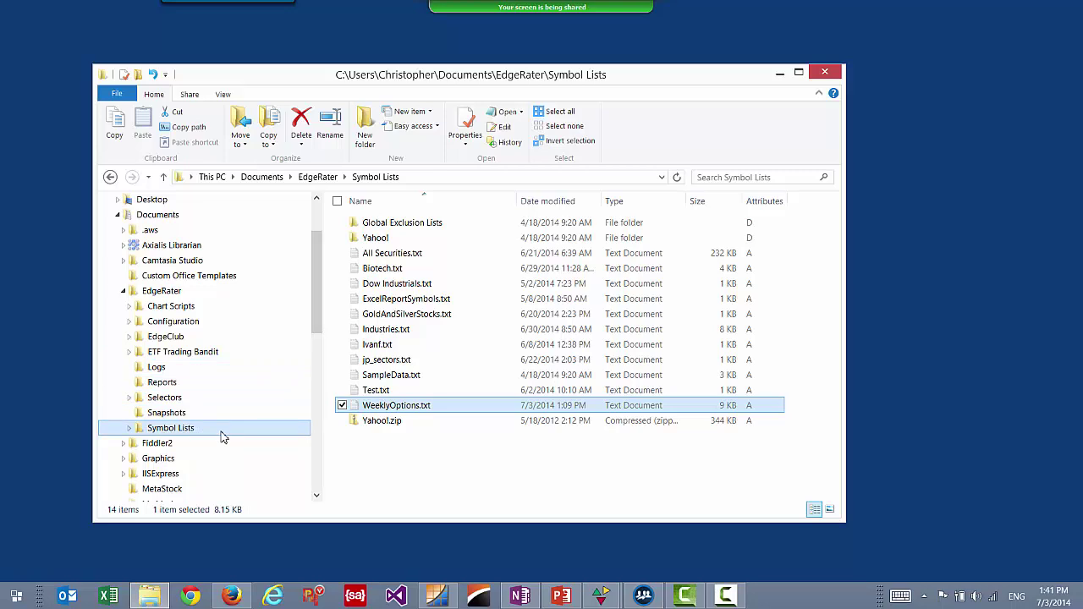
pyautogui.click(431, 180)
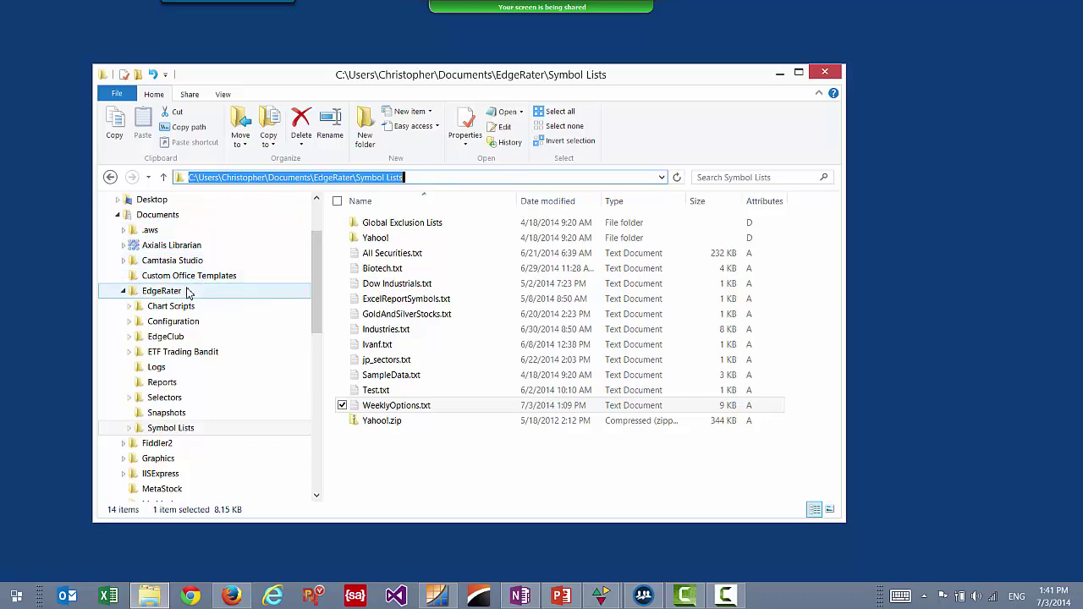
# Step: Open EdgeRater's Snapshots folder and scroll down to WeeklyOptions.txt.erd (29,895 KB)
pyautogui.click(182, 417)
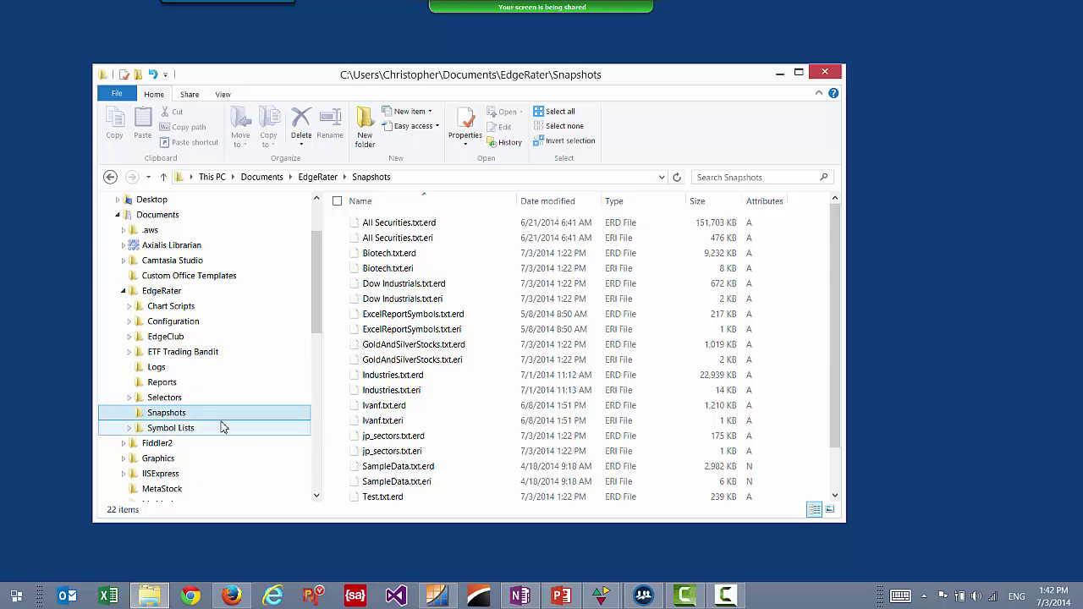
pyautogui.click(190, 433)
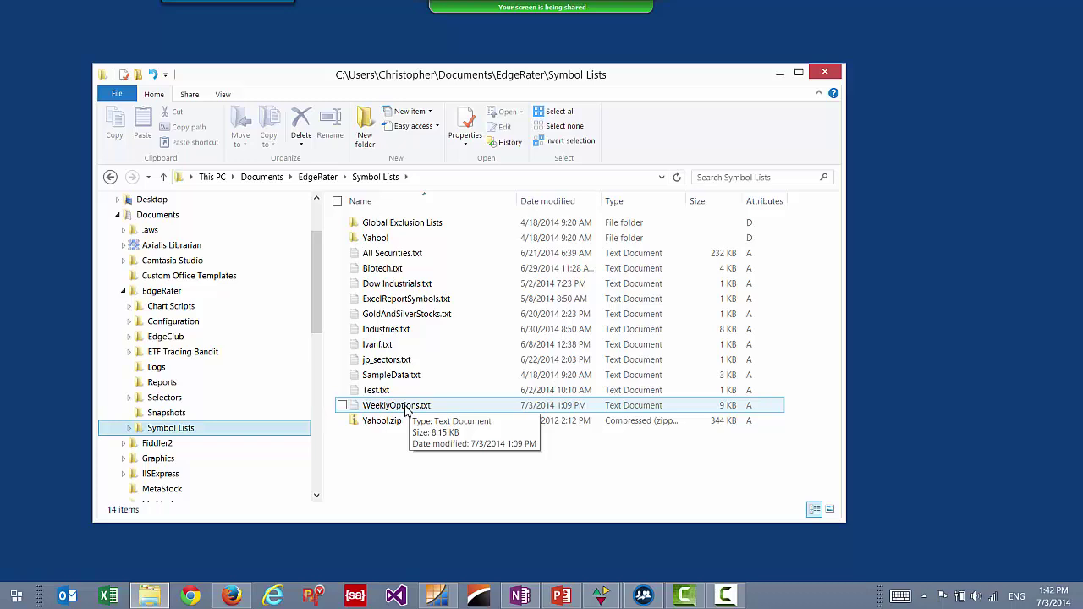
pyautogui.click(168, 413)
pyautogui.scroll(-1, 470, 399)
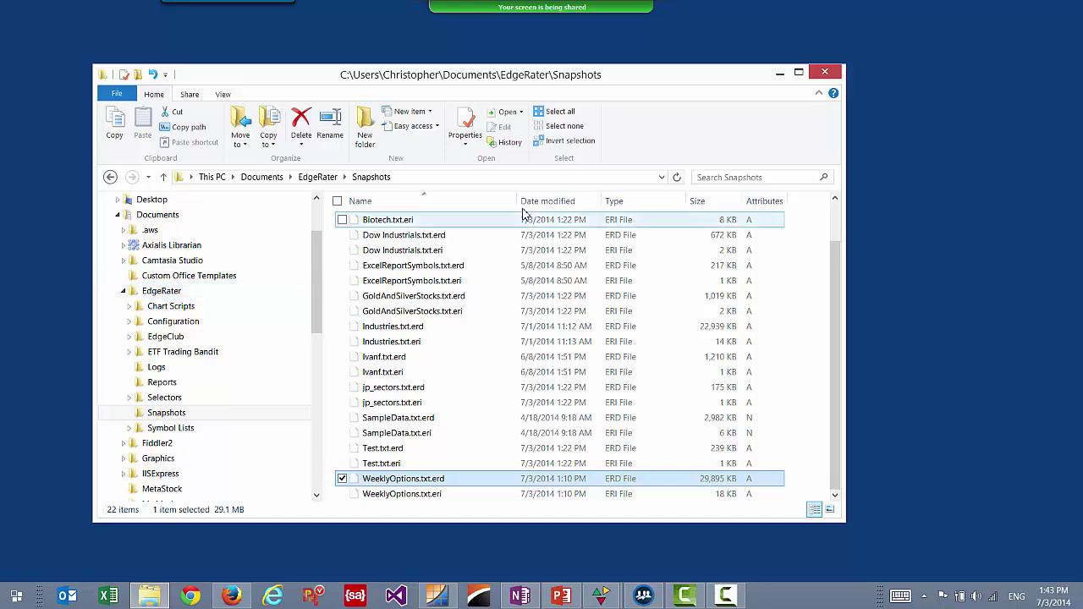
pyautogui.moveTo(601, 77); pyautogui.dragTo(636, 78)
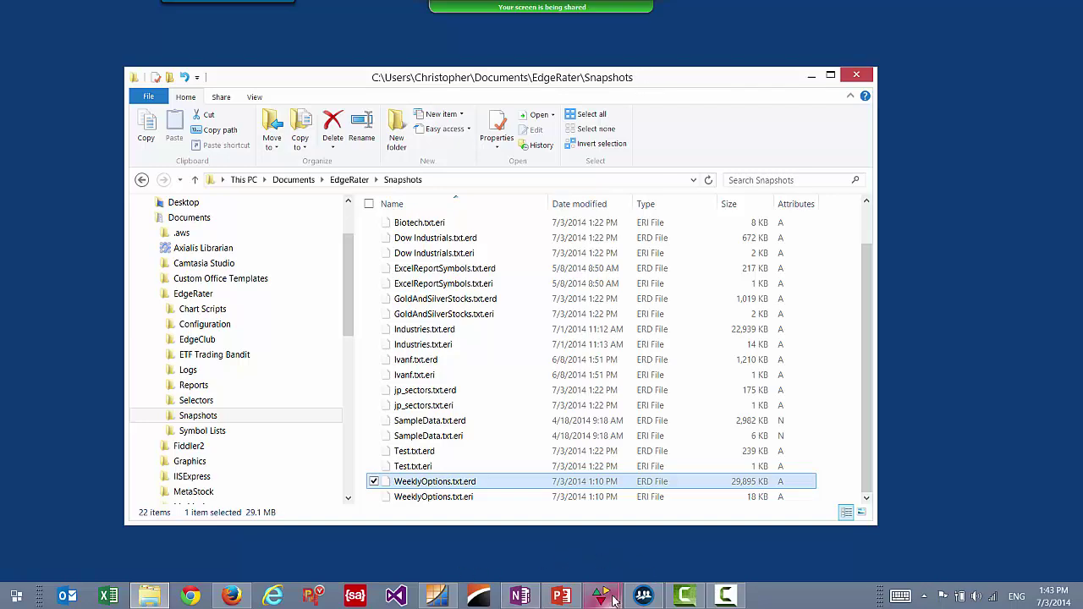
# Step: Switch to HGSI V8, hide Explorer, and list all securities in a widened Designer window
pyautogui.moveTo(602, 596)
pyautogui.click(574, 505)
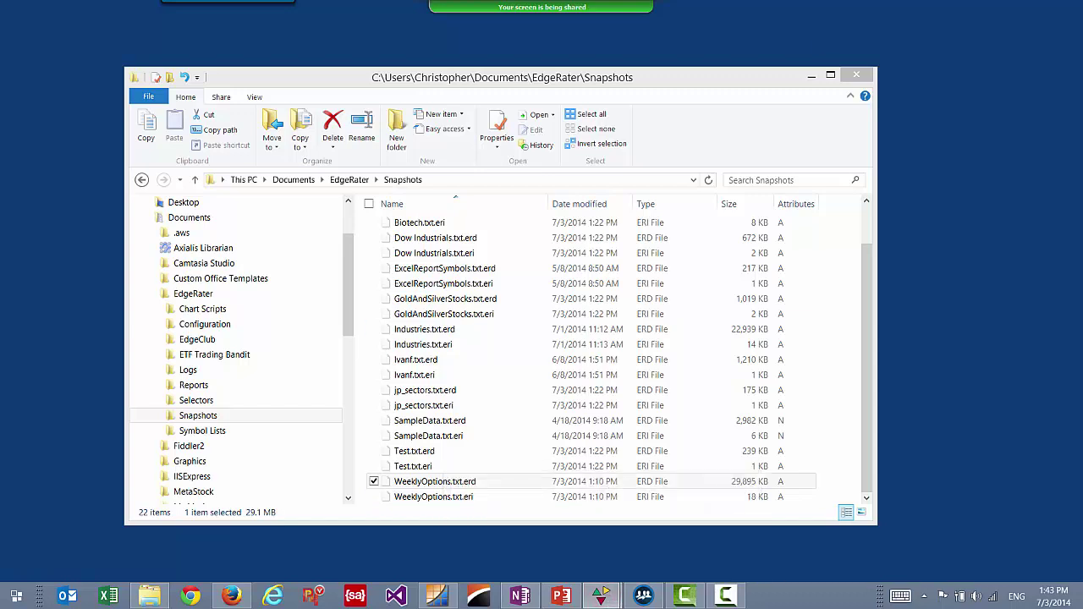
pyautogui.click(812, 76)
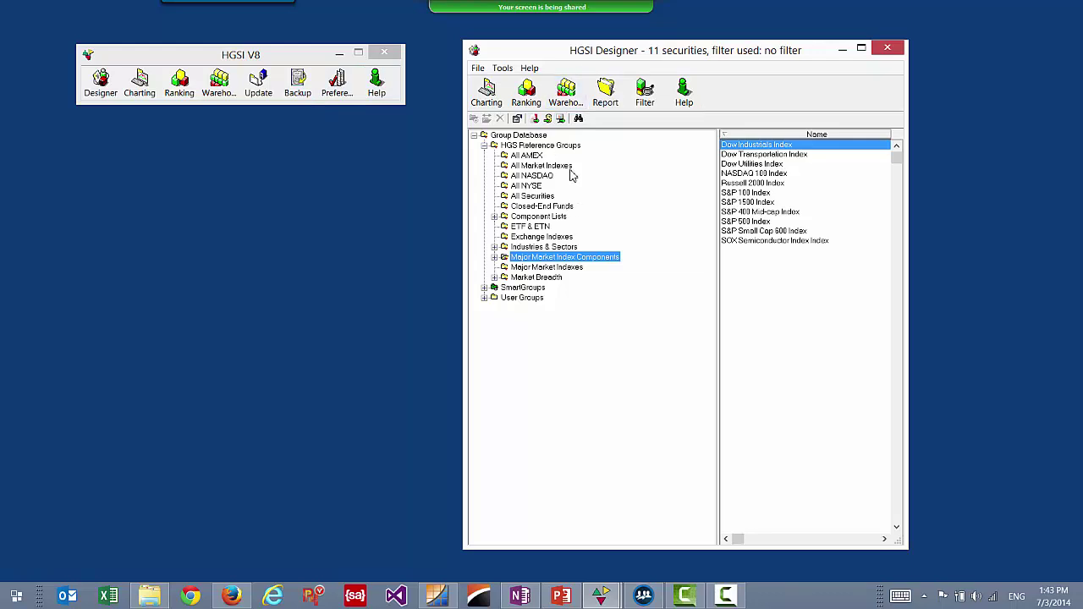
pyautogui.click(525, 196)
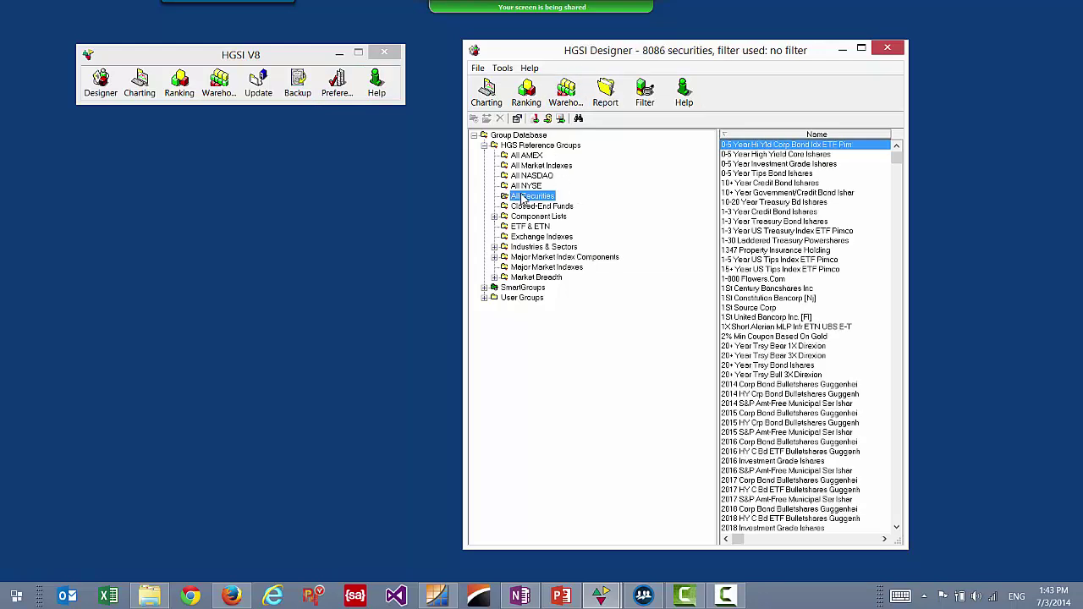
pyautogui.moveTo(800, 56); pyautogui.dragTo(777, 44)
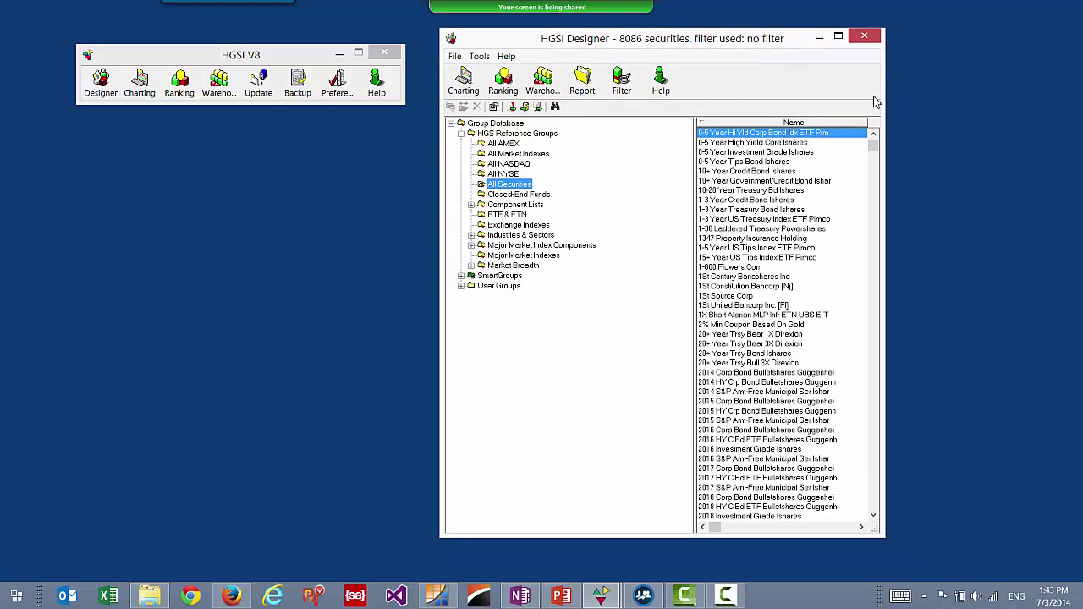
pyautogui.moveTo(885, 99); pyautogui.dragTo(946, 100)
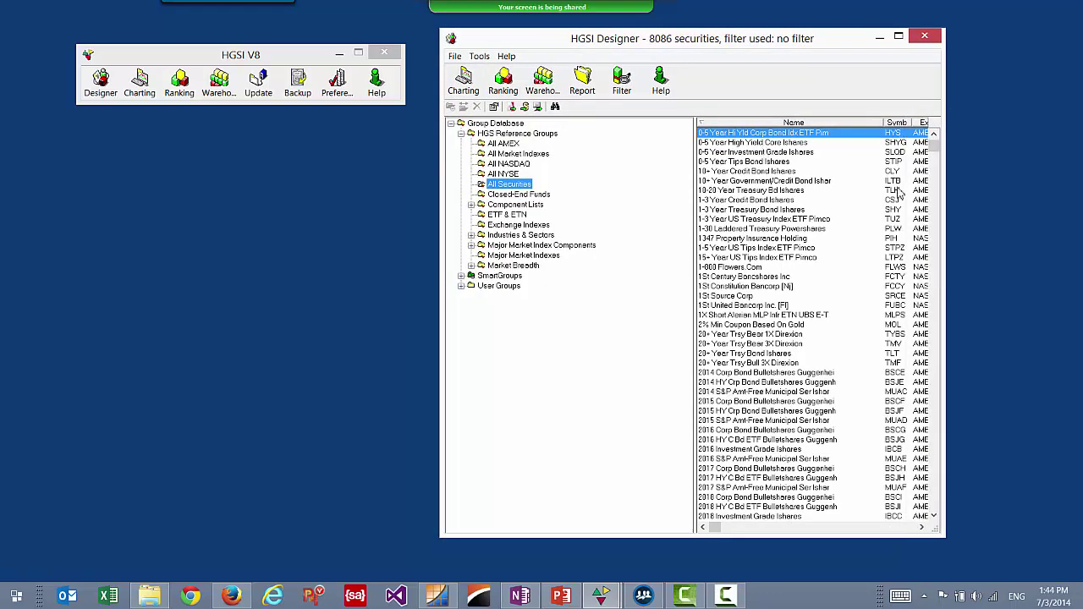
pyautogui.click(747, 353)
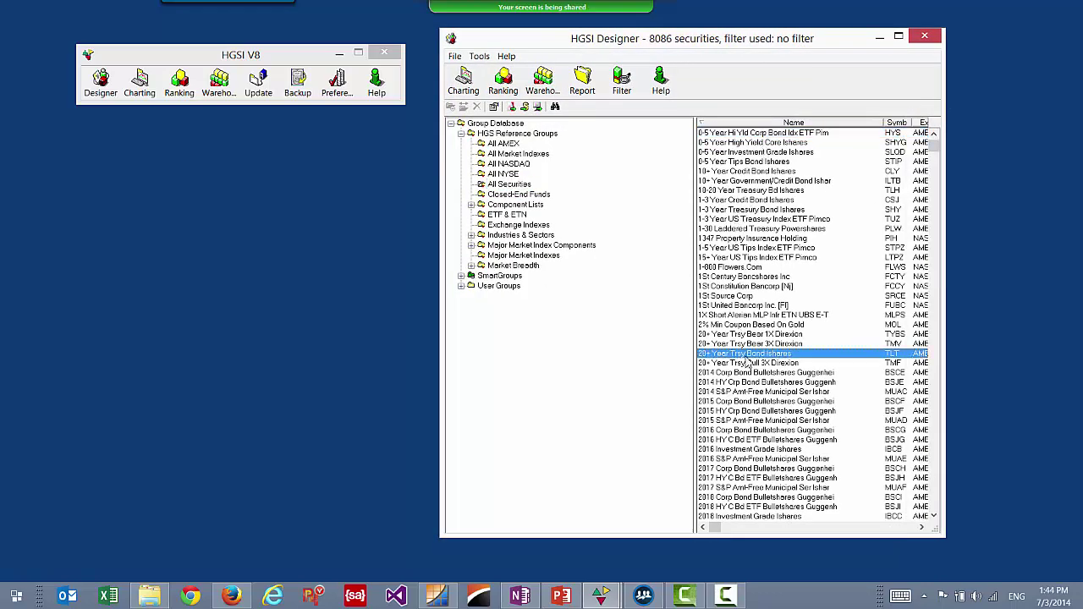
# Step: Load the S&P 1500 group's 1495 securities under Major Market Index Components and open a stock chart
pyautogui.click(472, 251)
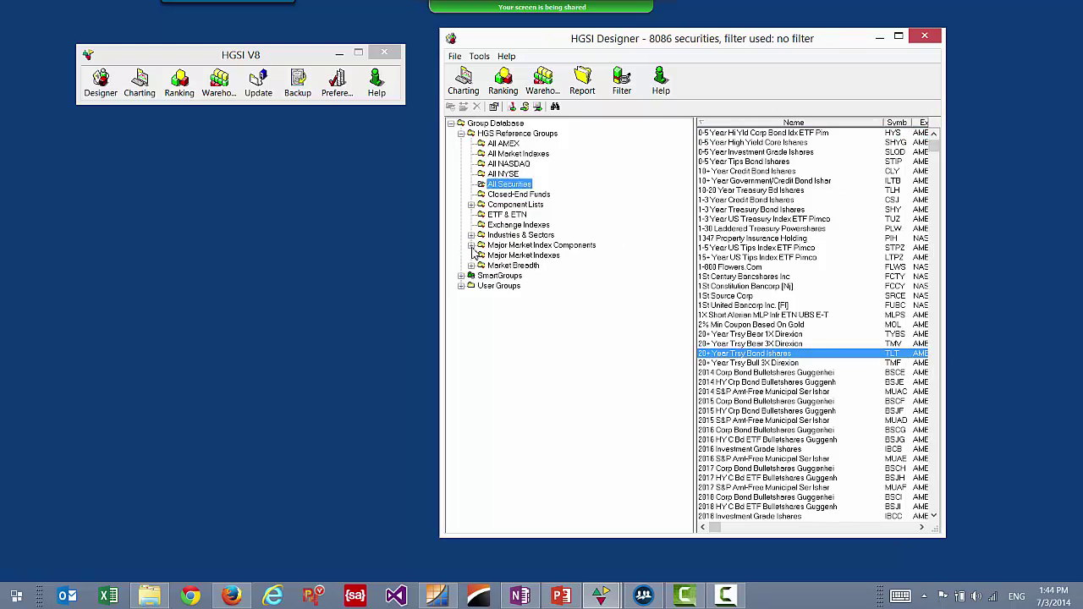
pyautogui.click(472, 246)
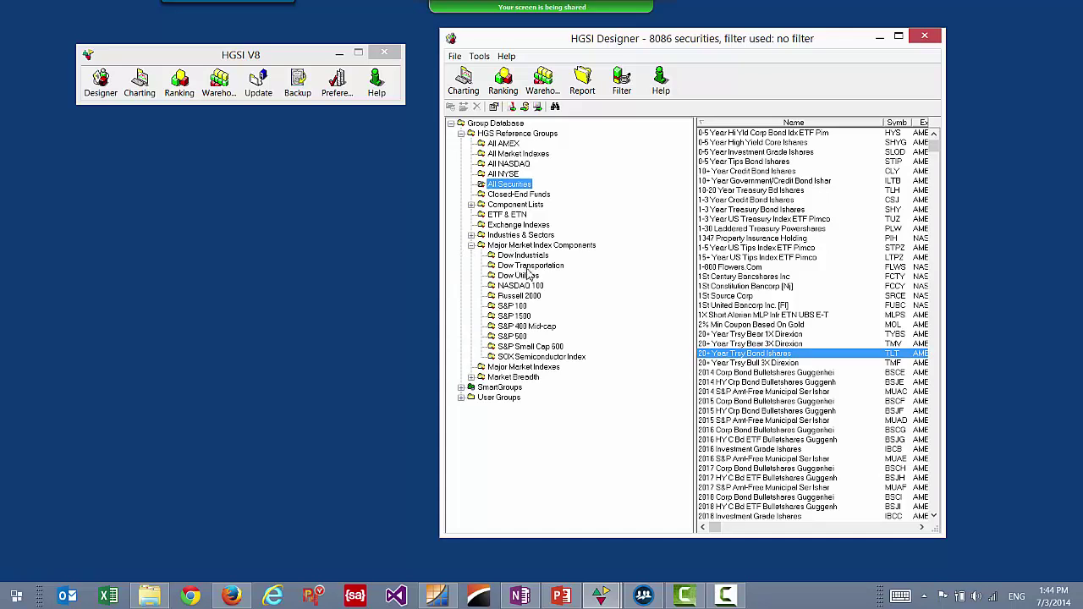
pyautogui.click(514, 317)
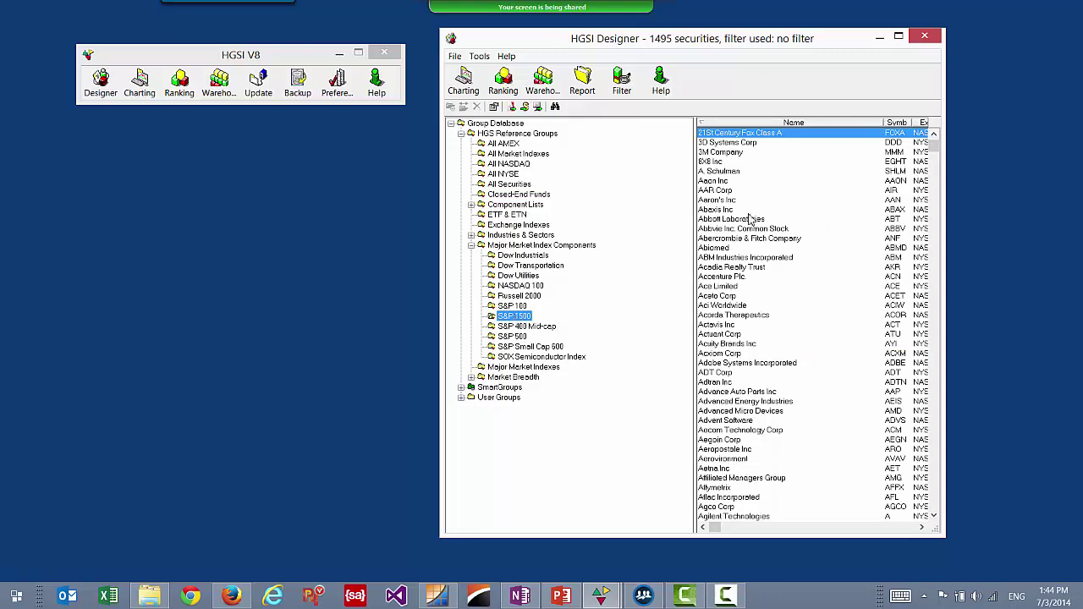
pyautogui.moveTo(440, 285); pyautogui.dragTo(343, 284)
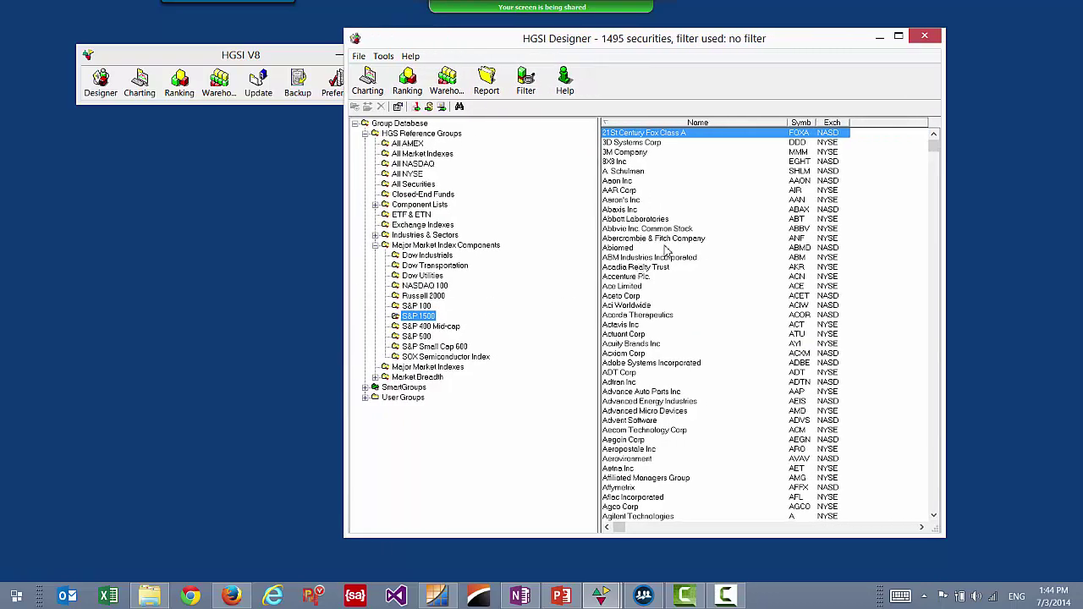
pyautogui.doubleClick(627, 181)
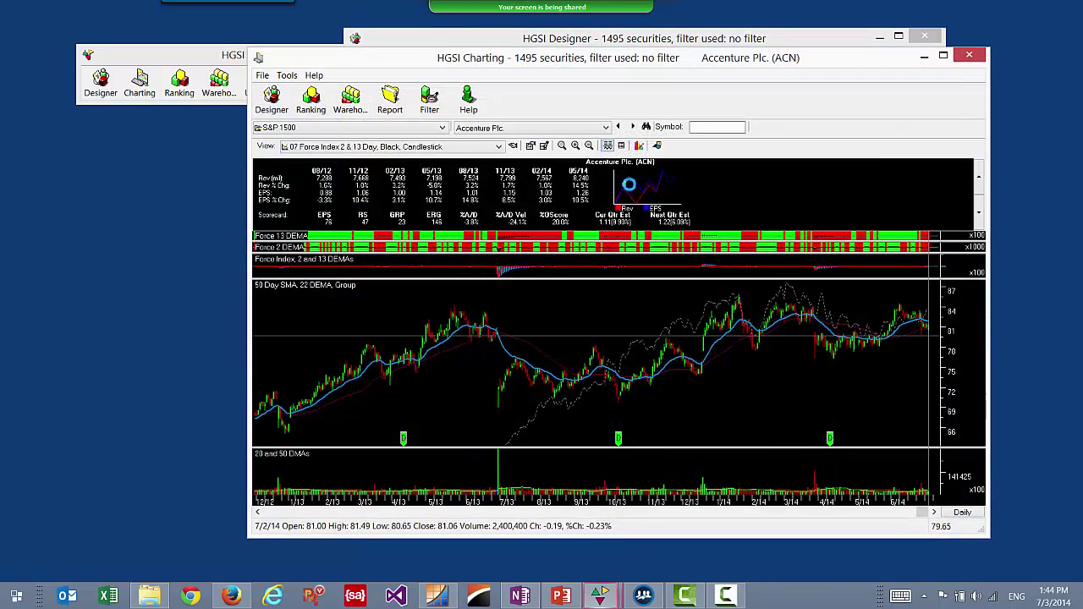
# Step: Close the Aaon Inc chart window, returning to the Designer's S&P 1500 list
pyautogui.moveTo(707, 68); pyautogui.dragTo(640, 59)
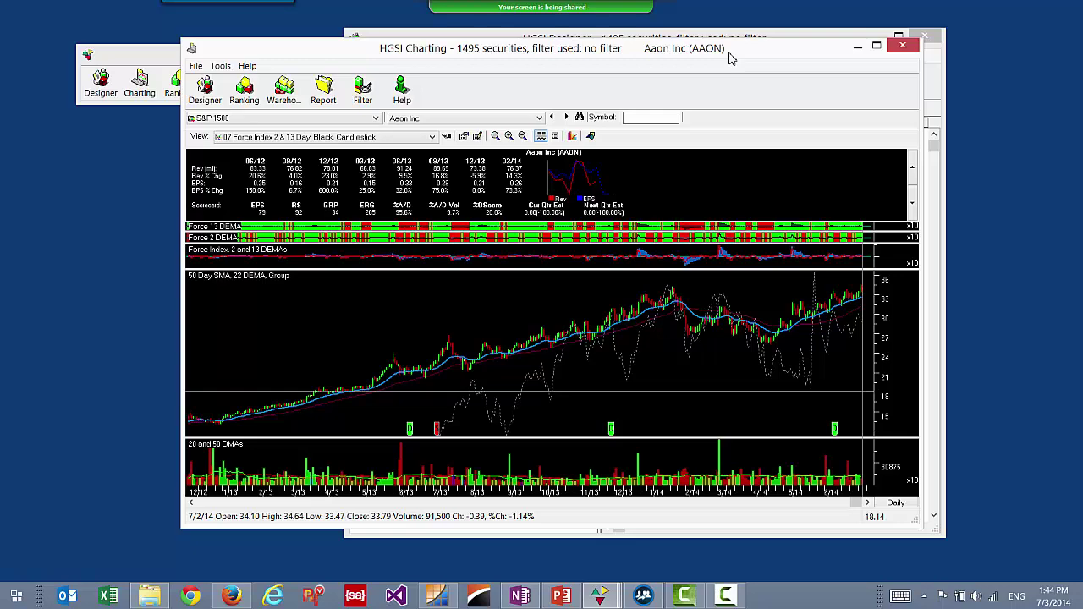
pyautogui.click(906, 48)
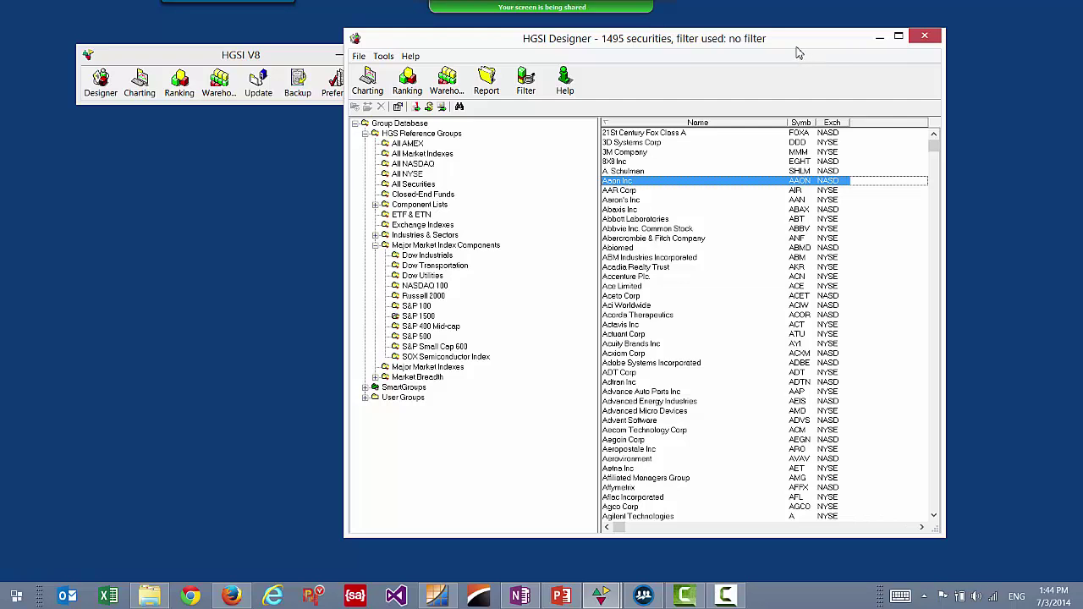
# Step: Select the S&P 1500 group and open File > ASCII Utilities > Export Groups As Lists
pyautogui.moveTo(798, 46); pyautogui.dragTo(824, 44)
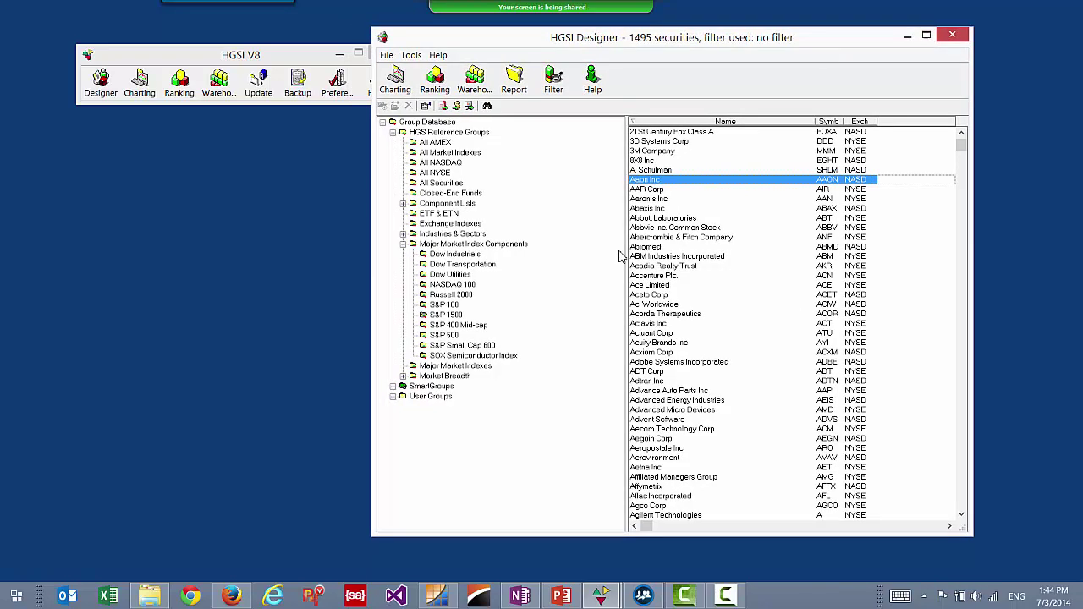
pyautogui.click(453, 315)
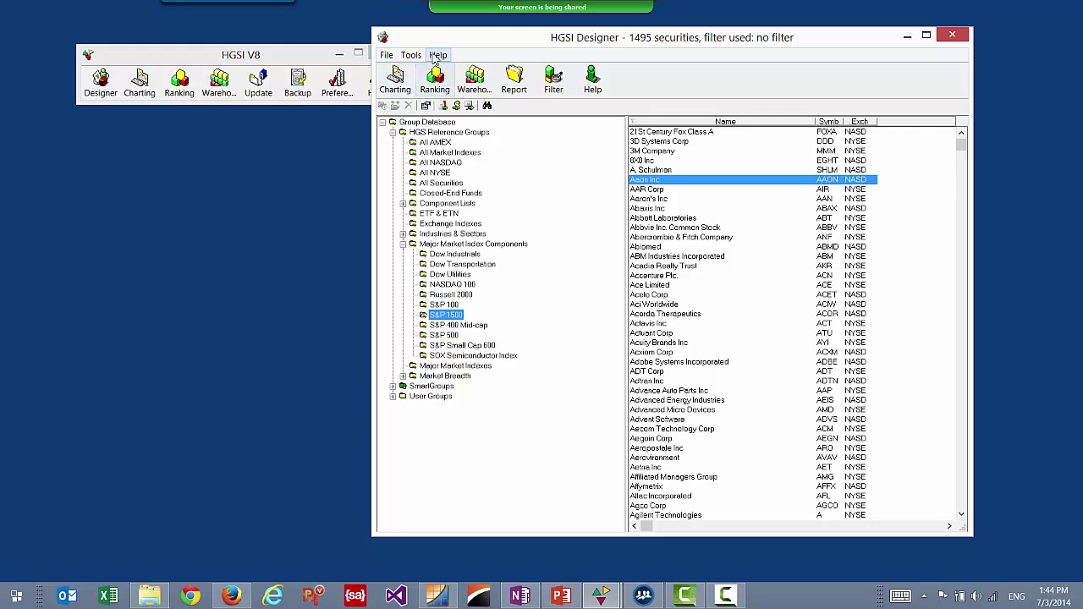
pyautogui.moveTo(475, 53); pyautogui.dragTo(532, 53)
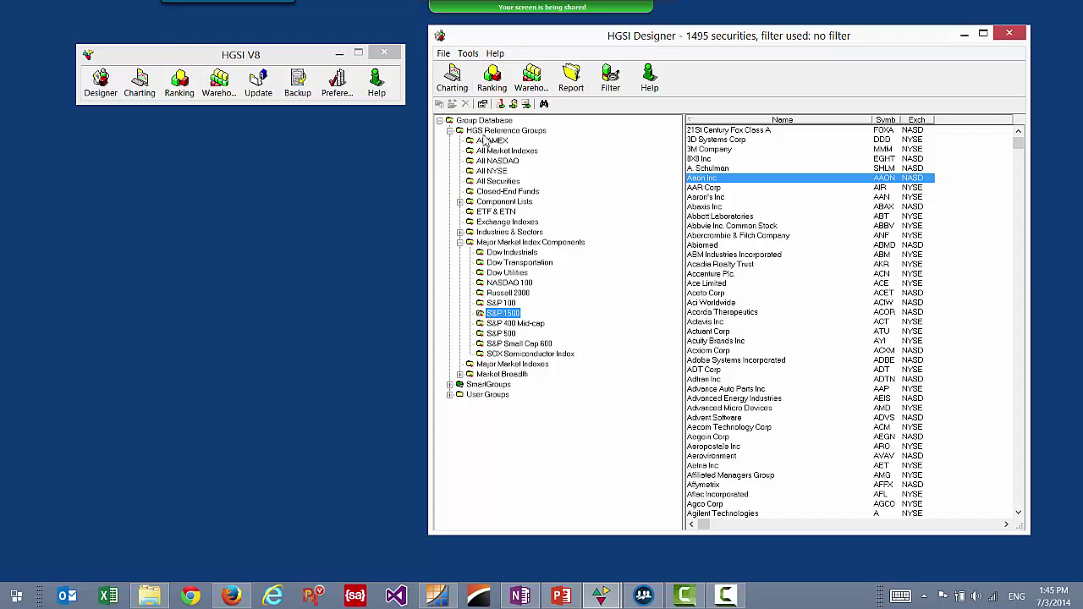
pyautogui.click(446, 56)
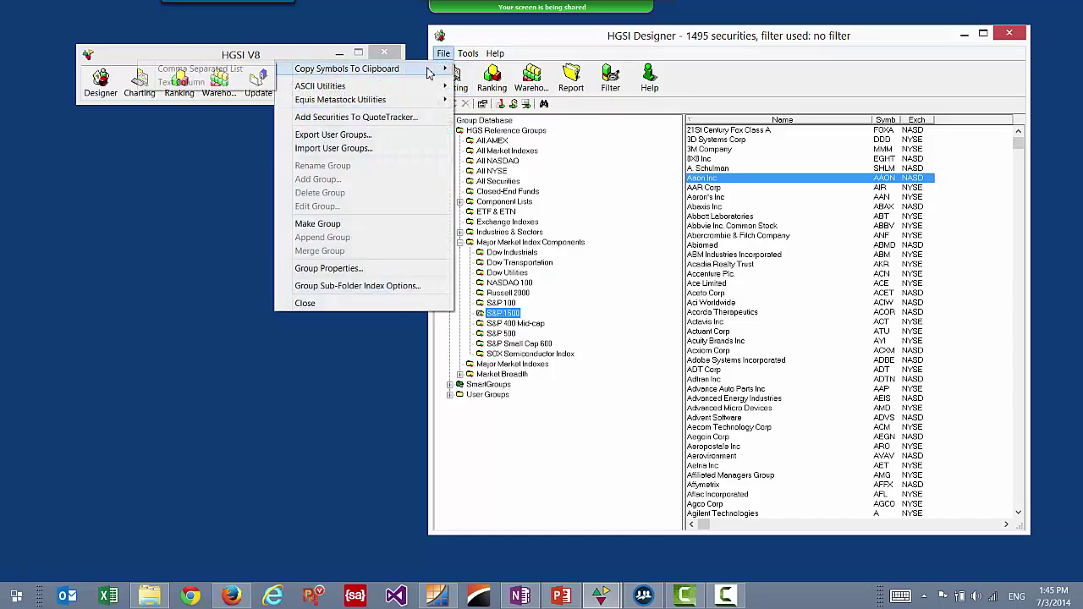
pyautogui.moveTo(425, 88)
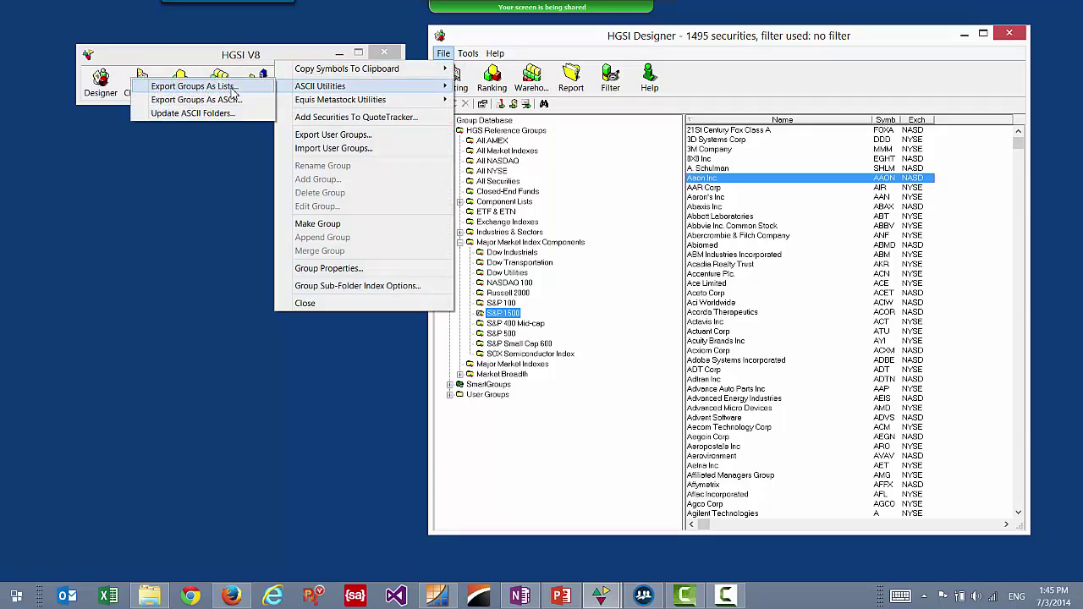
pyautogui.click(232, 90)
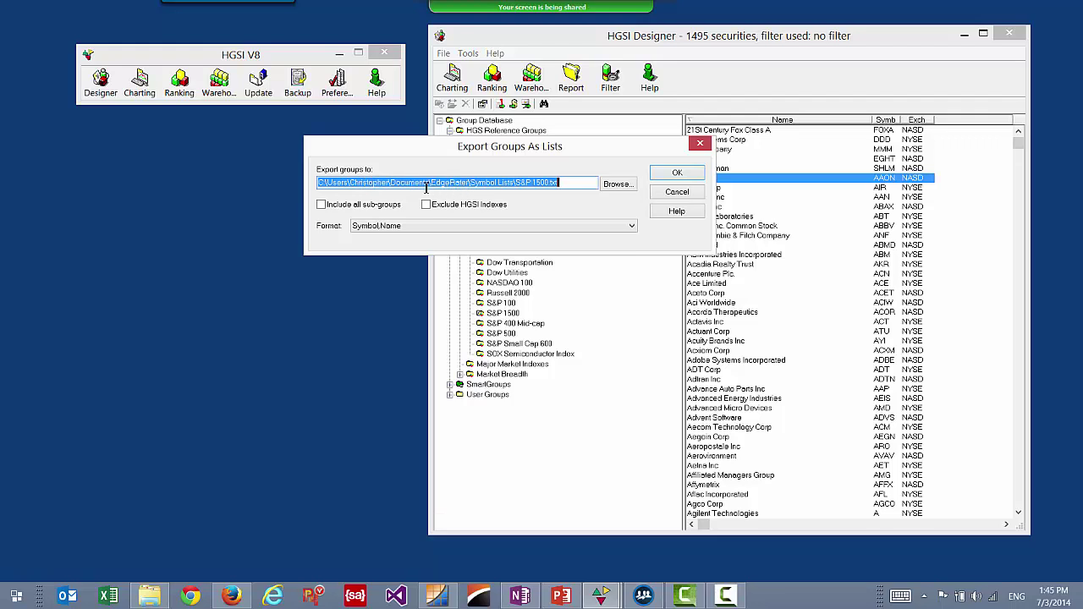
# Step: Set the export destination to S&P 1500.txt in EdgeRater's Symbol Lists folder
pyautogui.click(619, 186)
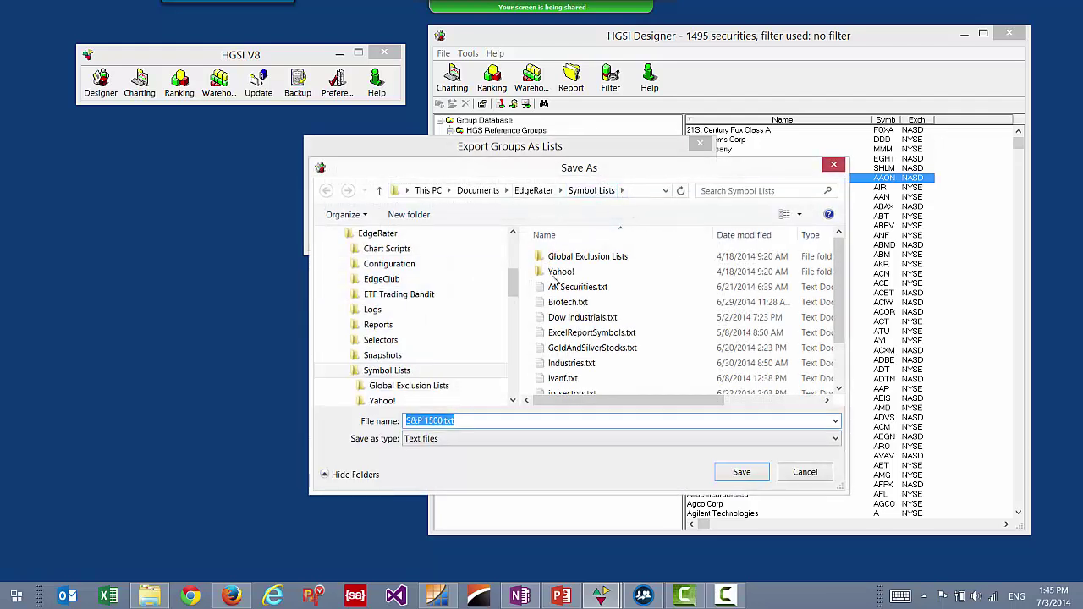
pyautogui.moveTo(513, 280); pyautogui.dragTo(513, 296)
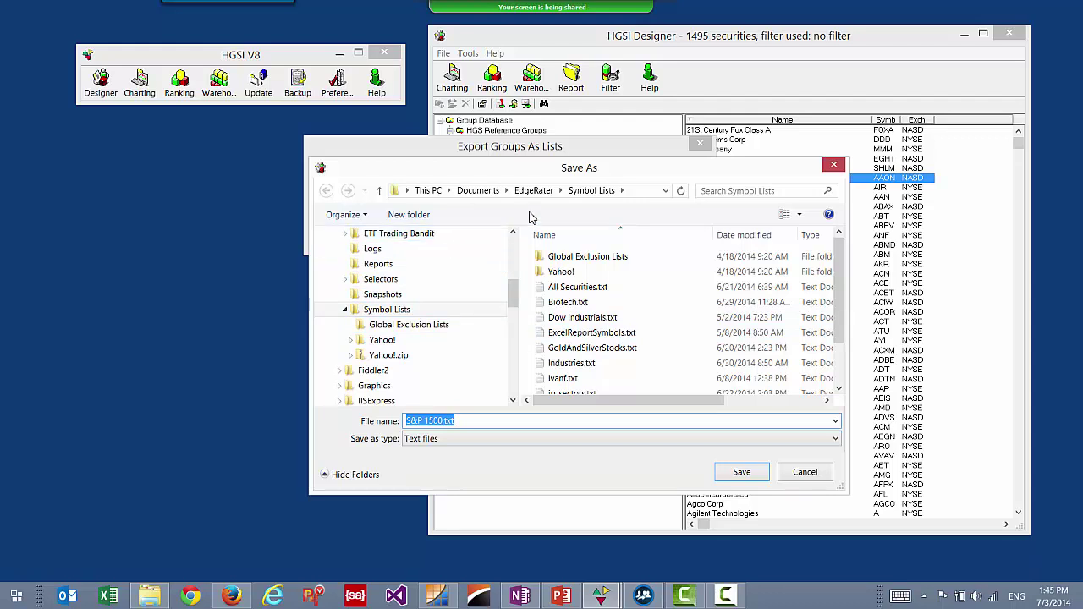
pyautogui.moveTo(513, 288); pyautogui.dragTo(513, 252)
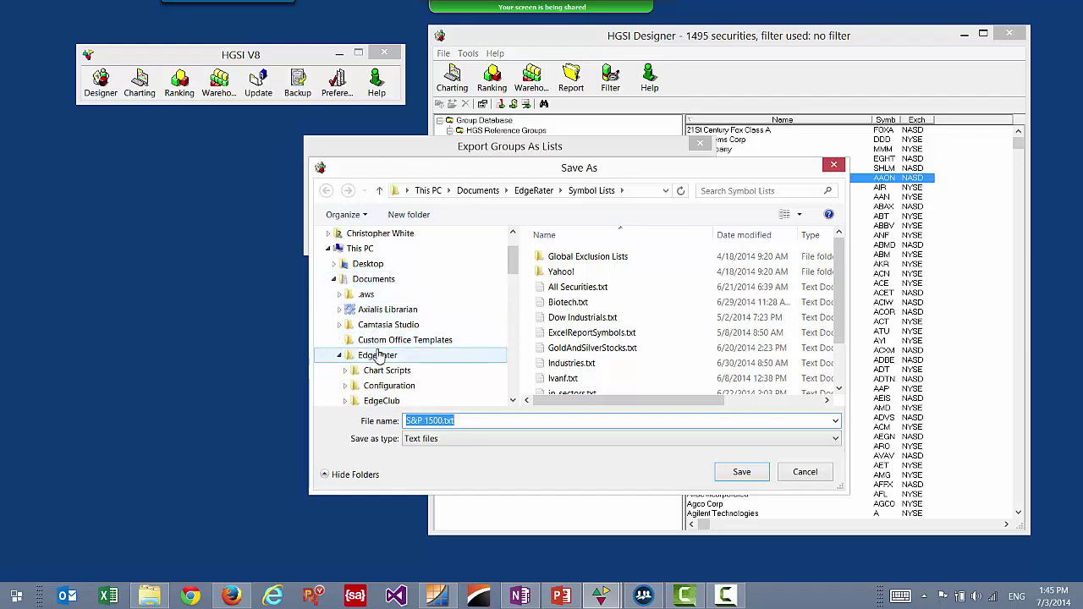
pyautogui.moveTo(514, 256); pyautogui.dragTo(516, 269)
pyautogui.scroll(-1, 406, 356)
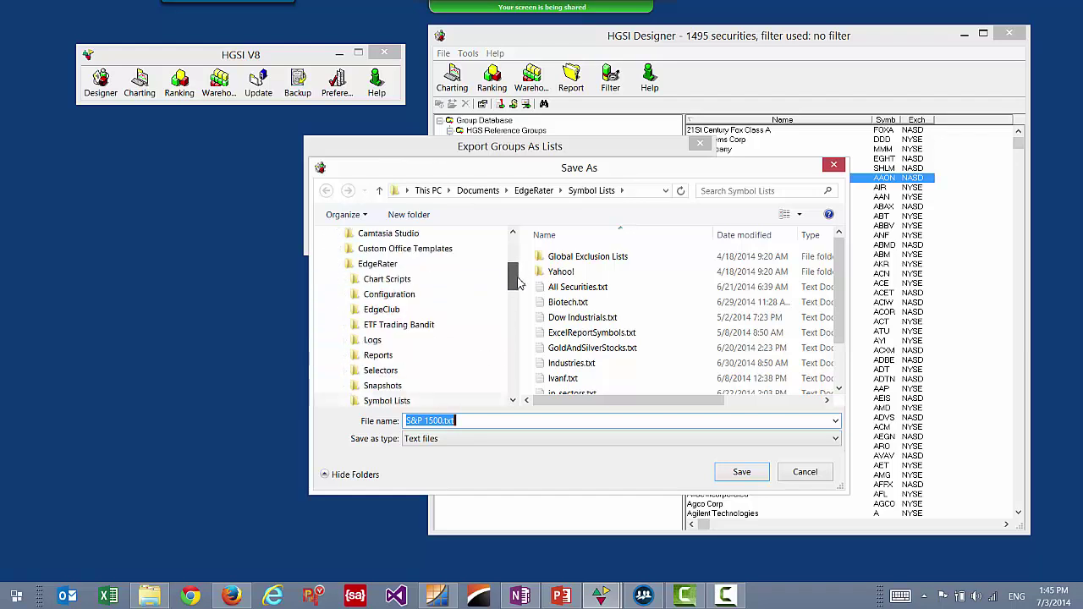
pyautogui.click(381, 357)
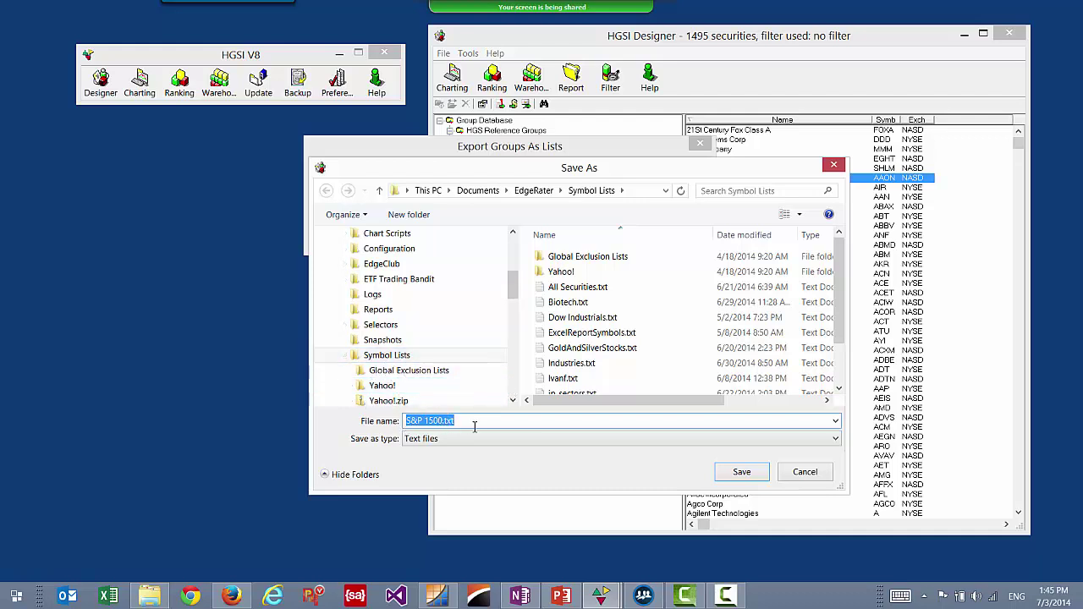
pyautogui.click(740, 473)
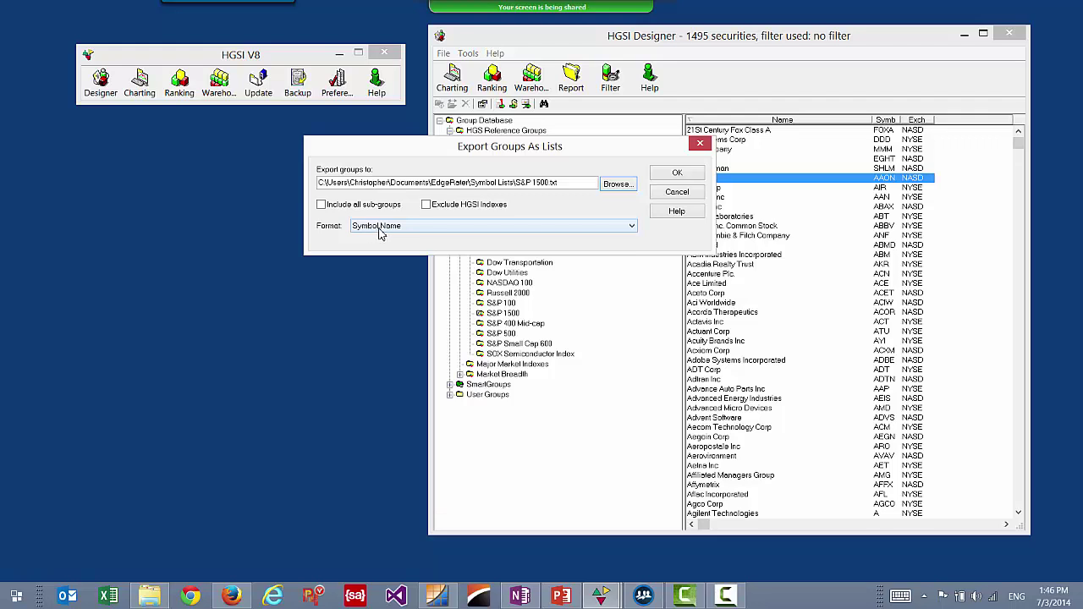
# Step: Keep the Symbol,Name format, exclude HGSI indexes, and run the export
pyautogui.click(380, 230)
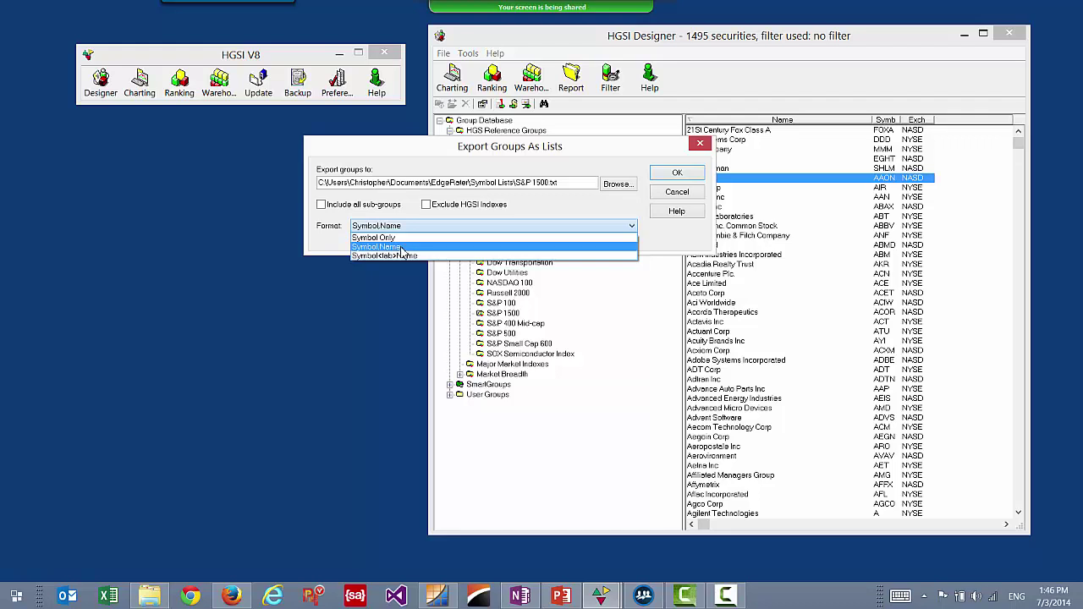
pyautogui.click(403, 248)
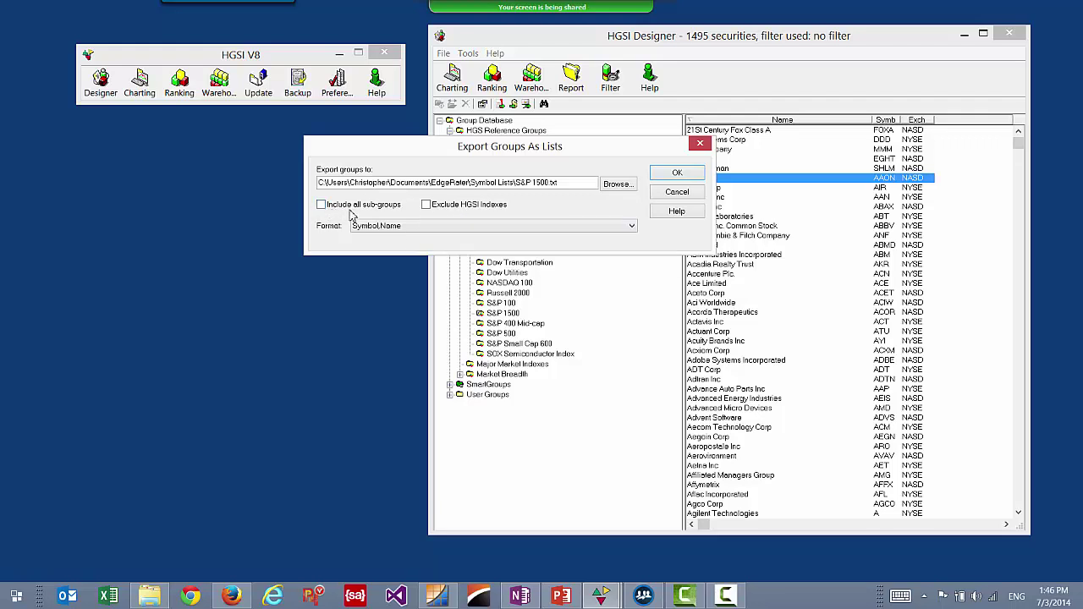
pyautogui.click(428, 208)
pyautogui.click(687, 177)
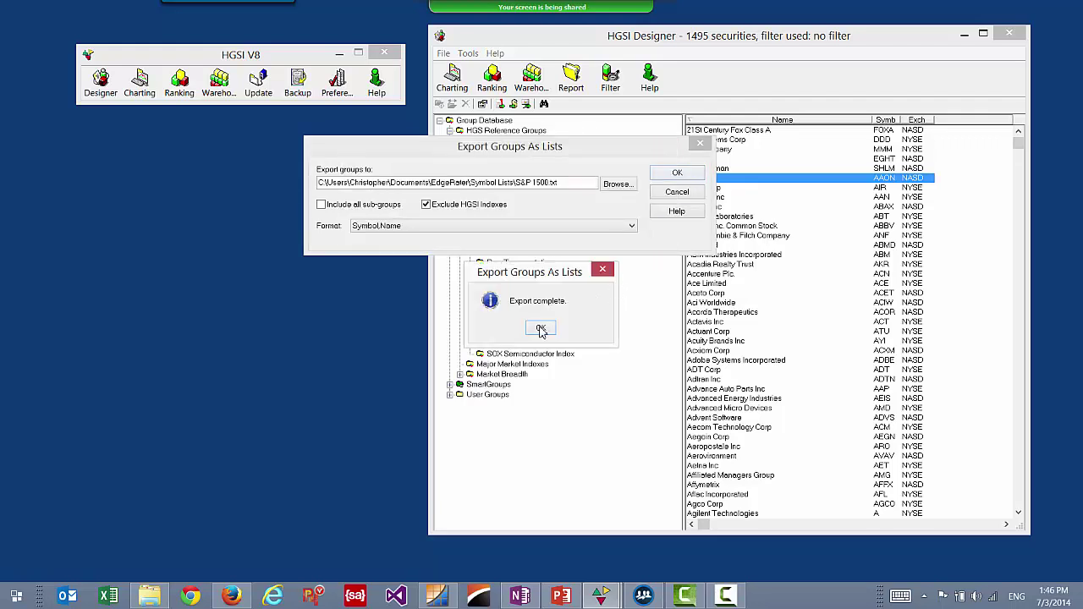
pyautogui.click(541, 331)
pyautogui.click(152, 598)
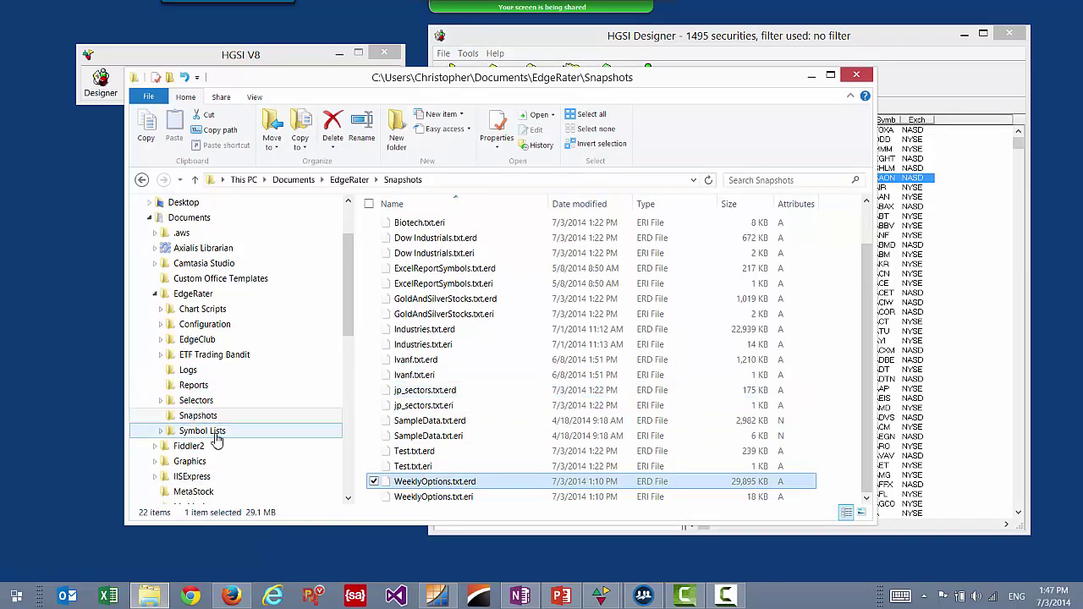
# Step: Open the new 36 KB S&P 1500.txt from the Symbol Lists folder in Notepad
pyautogui.click(216, 434)
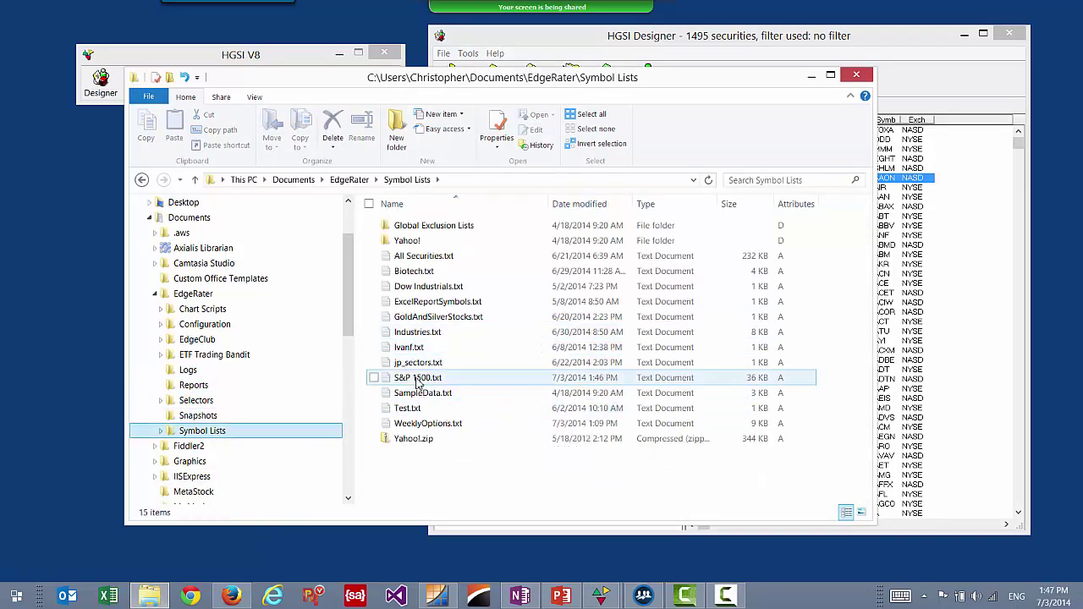
pyautogui.doubleClick(412, 378)
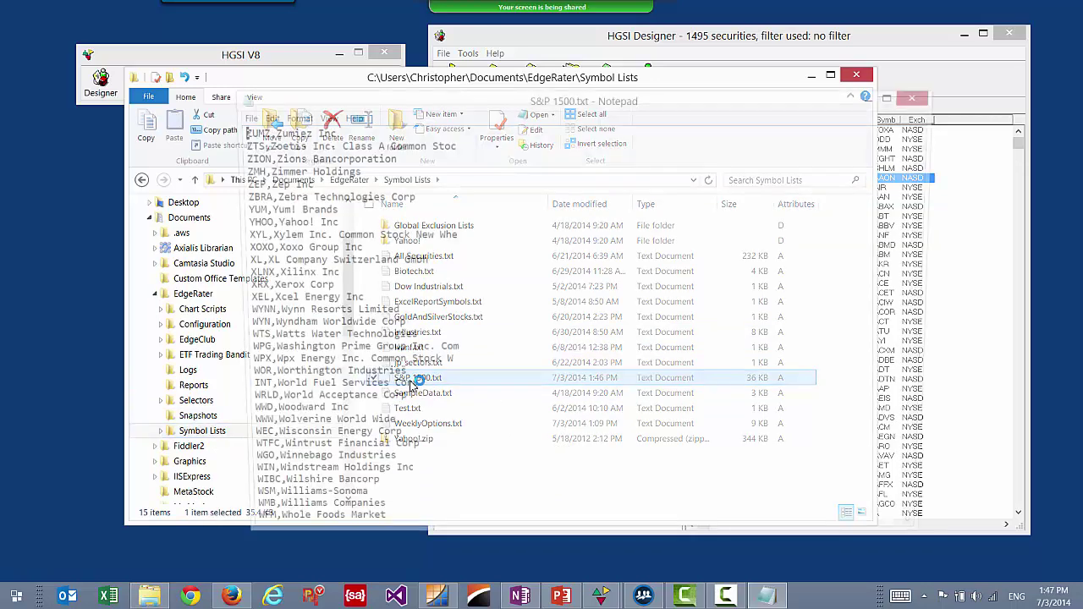
# Step: Scroll S&P 1500.txt, highlight the WAB,Wabtec Corp line, close Notepad, and bring up EdgeRater's chart
pyautogui.moveTo(445, 102); pyautogui.dragTo(476, 92)
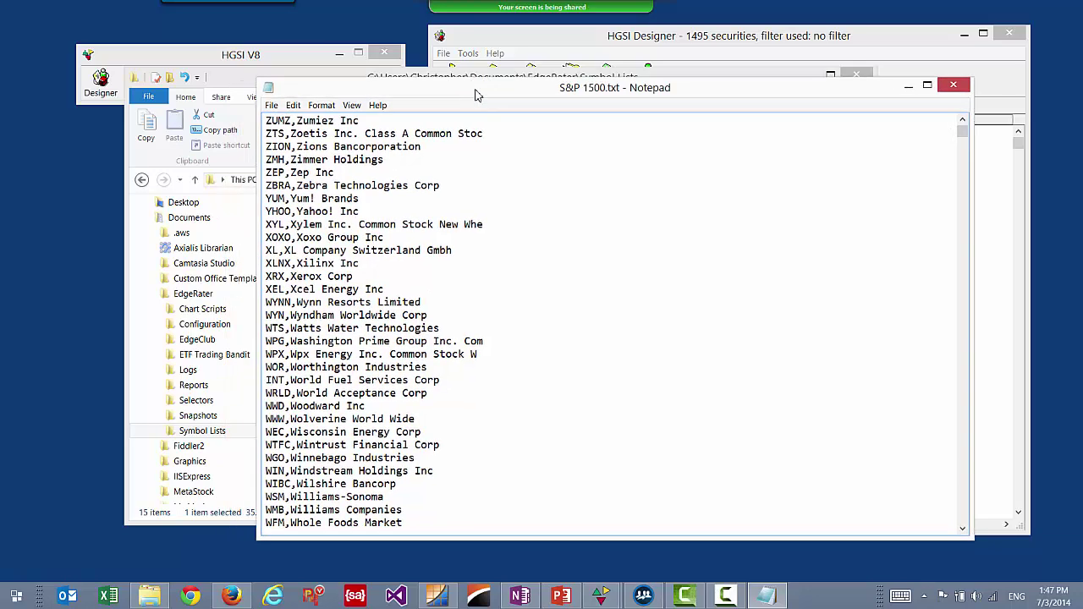
pyautogui.moveTo(962, 137); pyautogui.dragTo(962, 151)
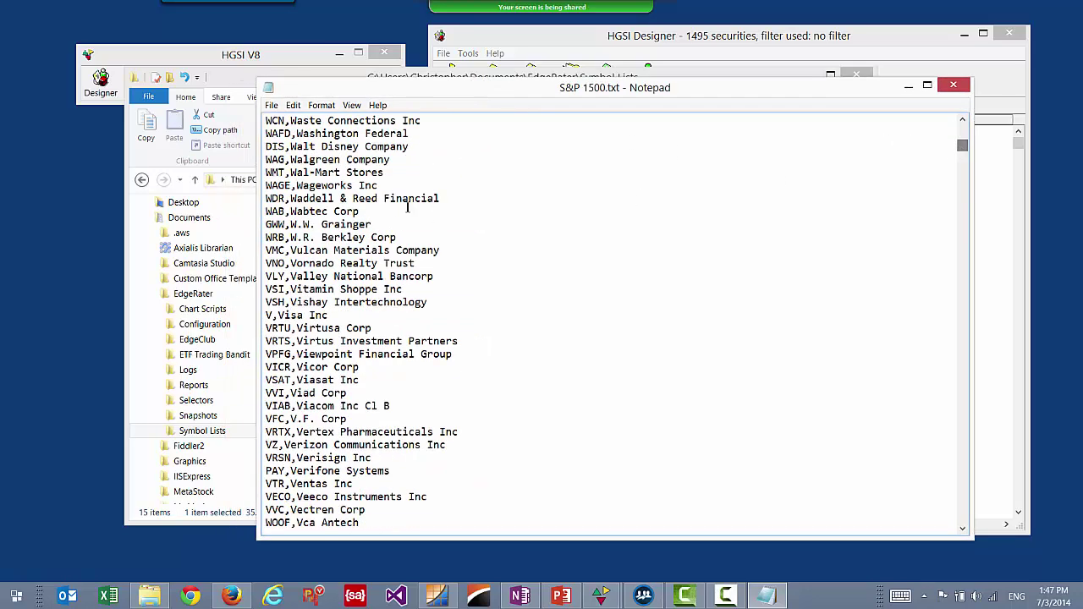
pyautogui.moveTo(268, 210); pyautogui.dragTo(365, 210)
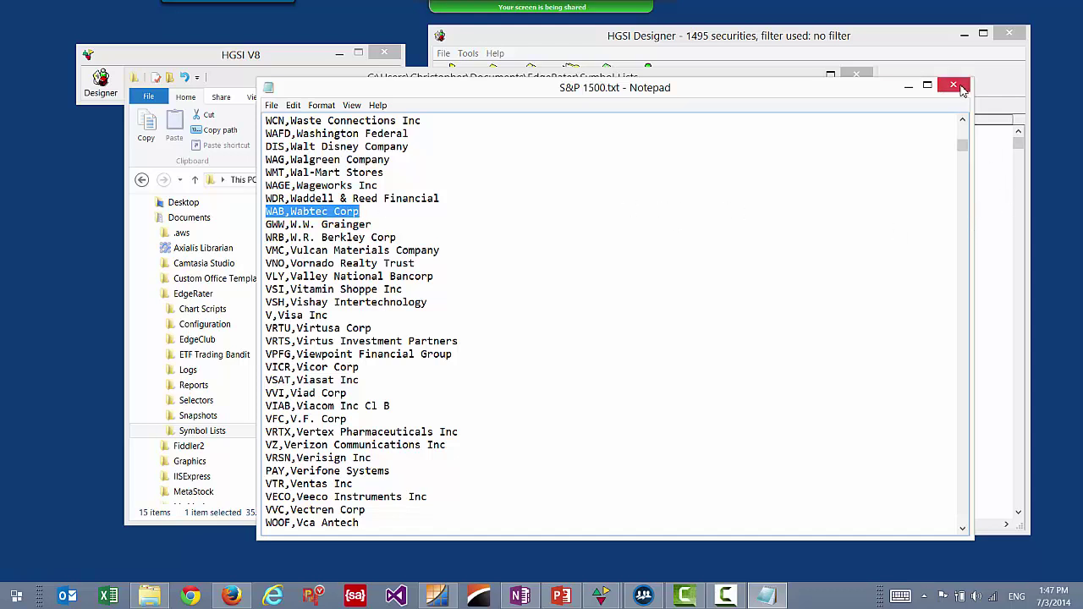
pyautogui.click(961, 87)
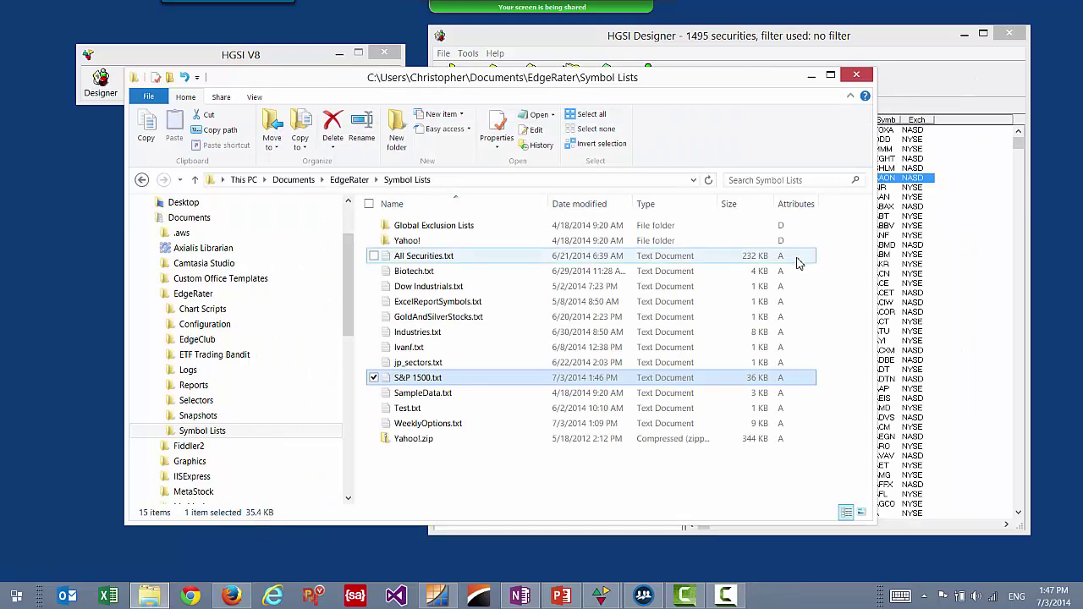
pyautogui.click(452, 599)
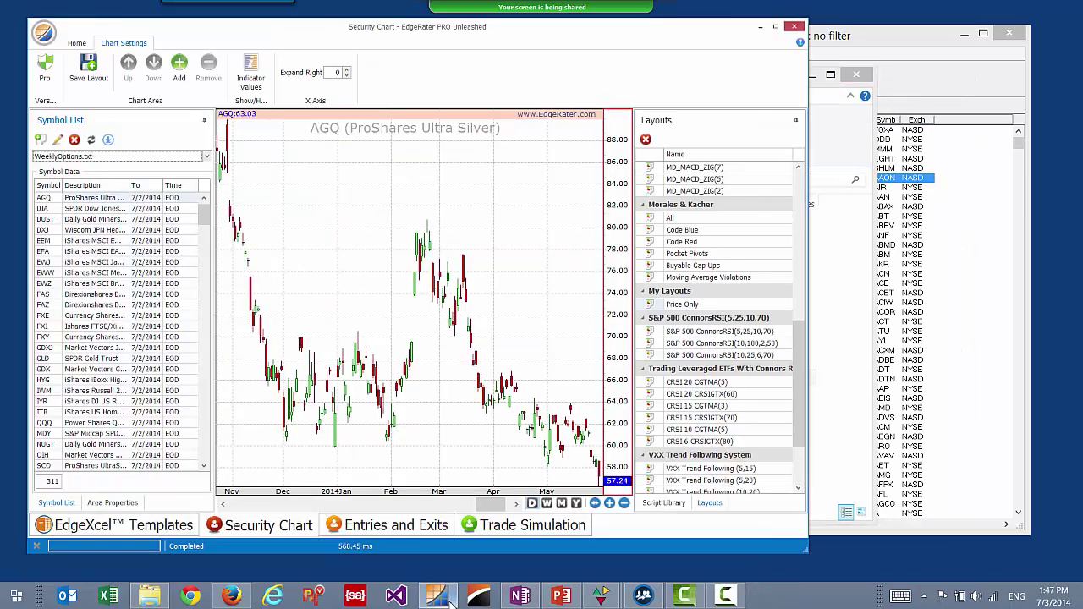
# Step: Maximize the Security Chart and switch the Script Library symbol list to S&P 1500.txt
pyautogui.click(776, 27)
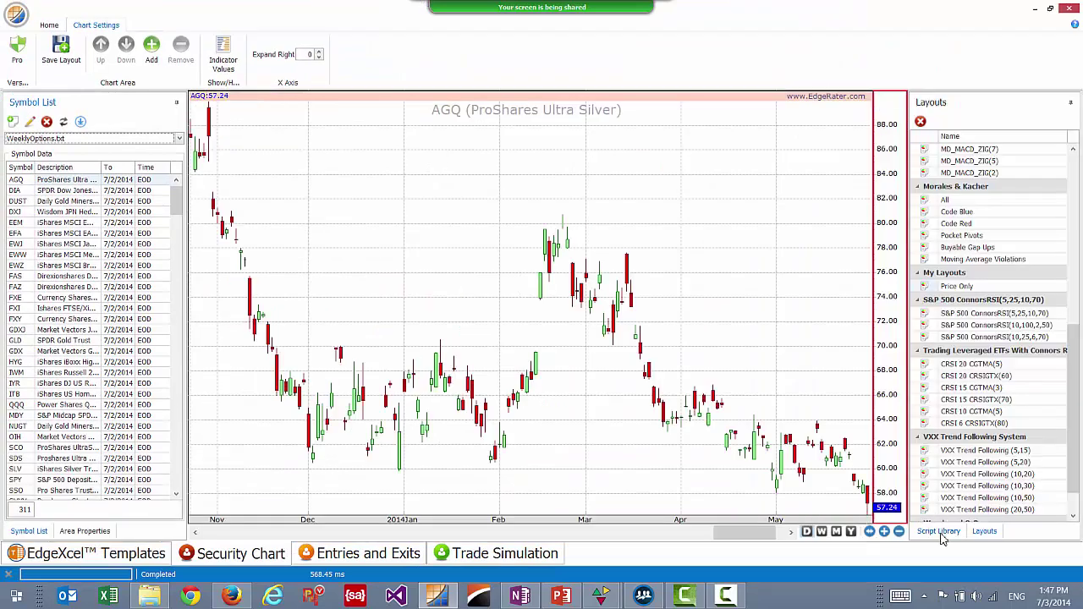
pyautogui.click(940, 533)
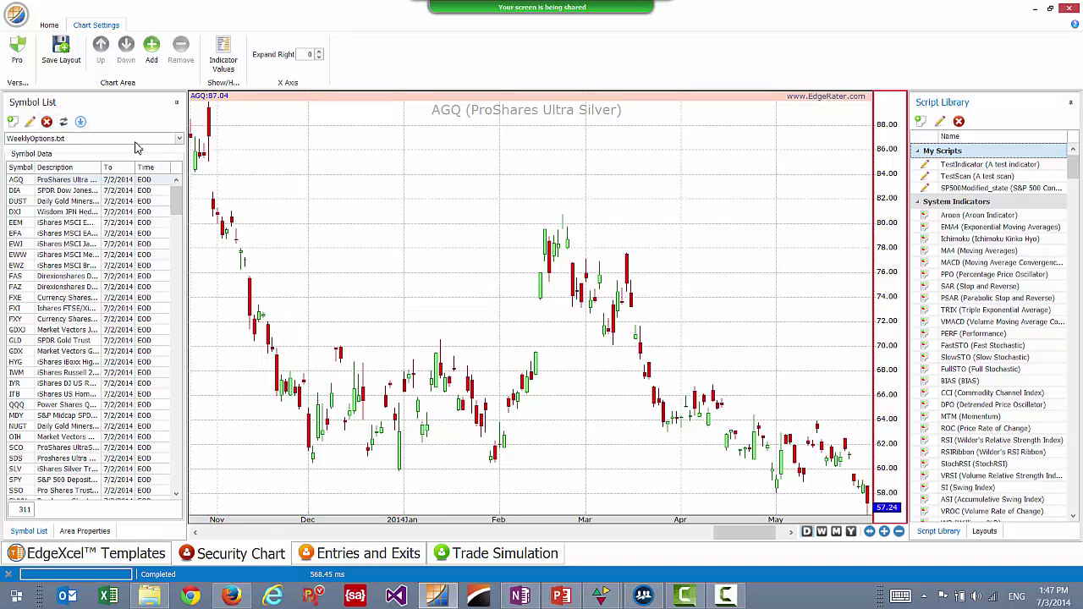
pyautogui.click(179, 141)
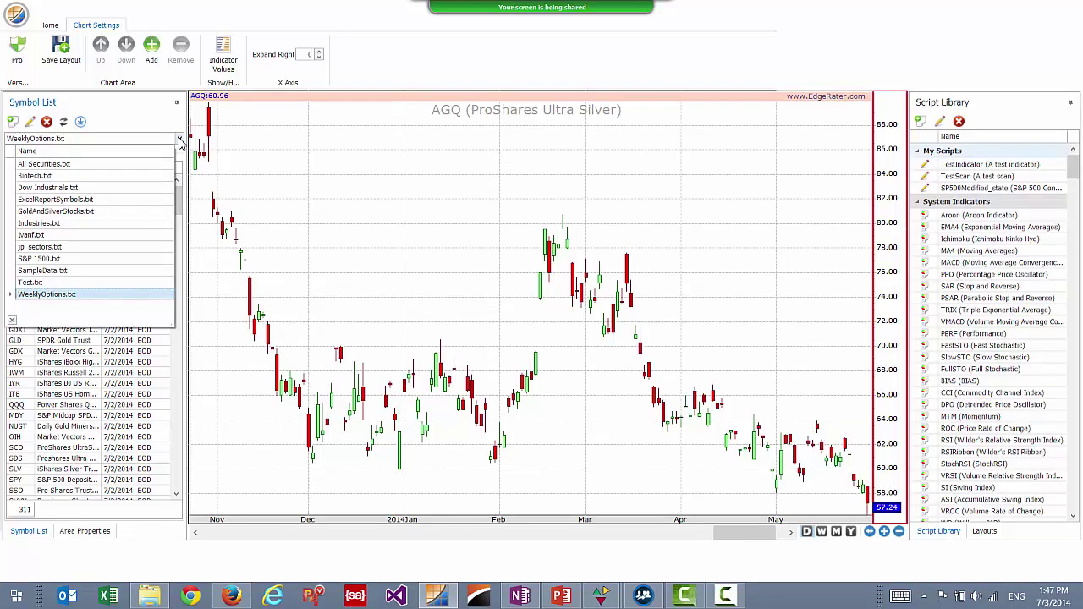
pyautogui.click(39, 258)
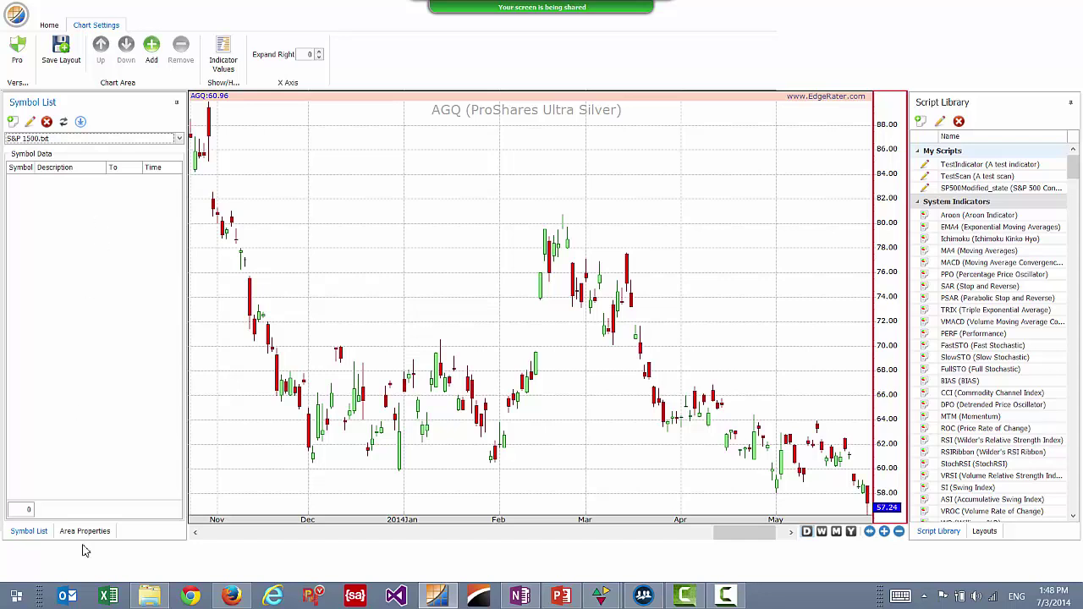
pyautogui.click(149, 597)
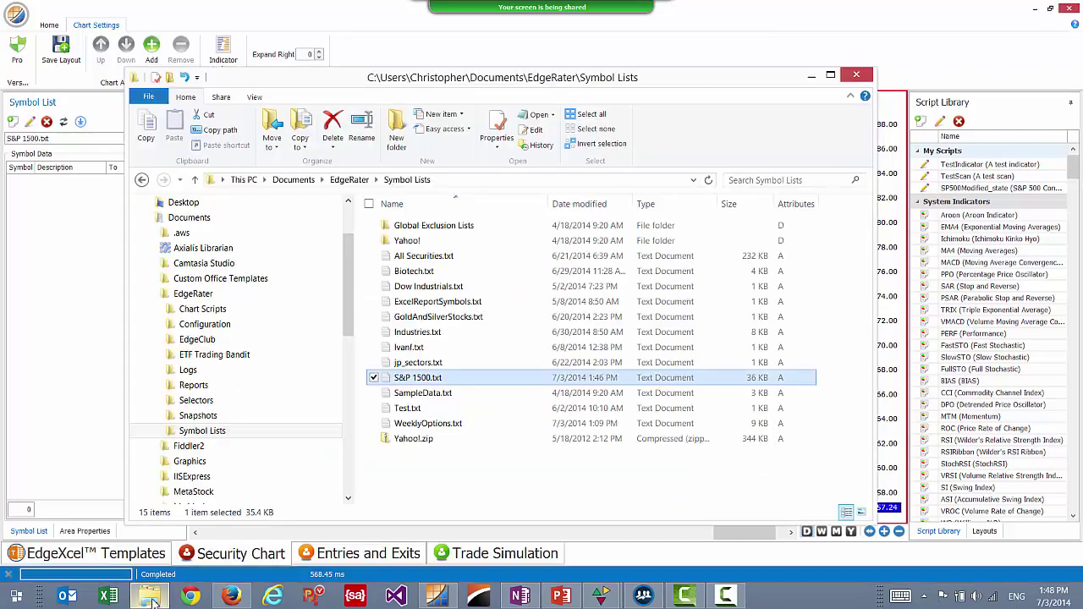
# Step: Open the Snapshots folder in File Explorer, then minimize that window to reveal the chart
pyautogui.click(210, 416)
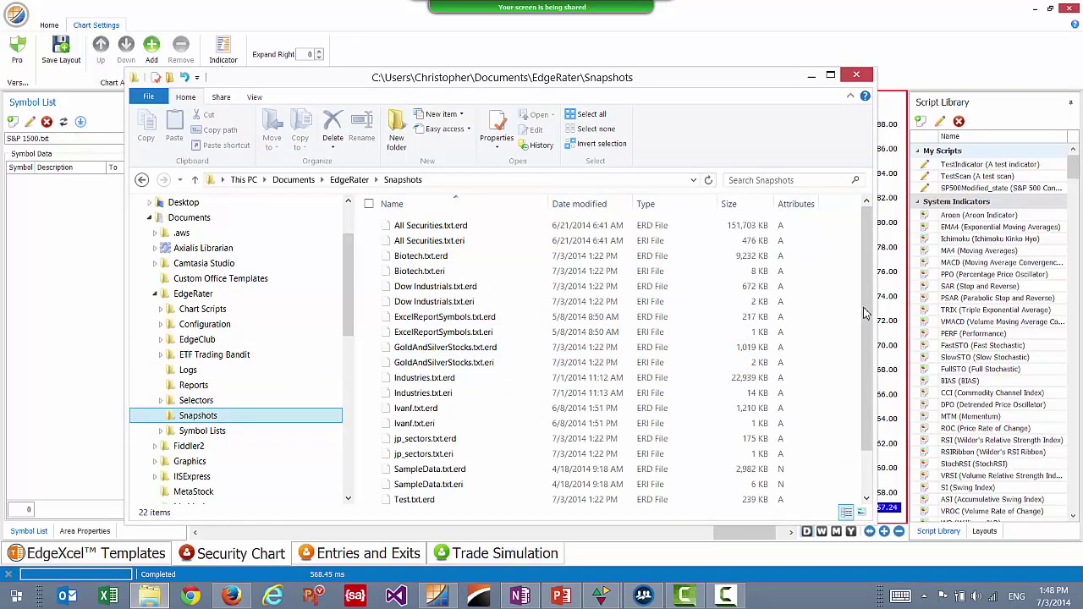
pyautogui.scroll(-1, 579, 419)
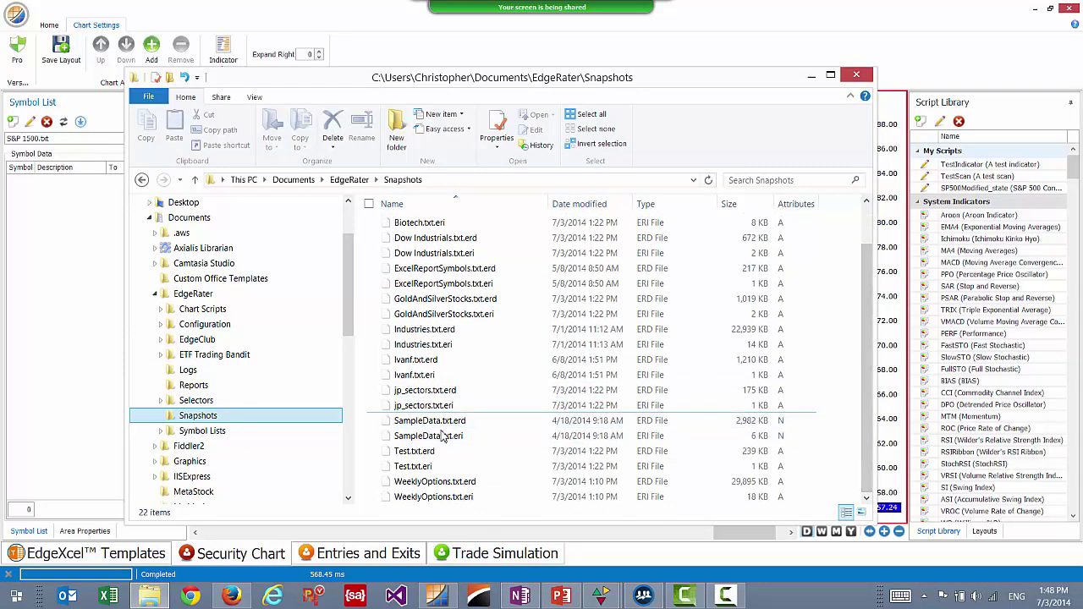
pyautogui.click(811, 76)
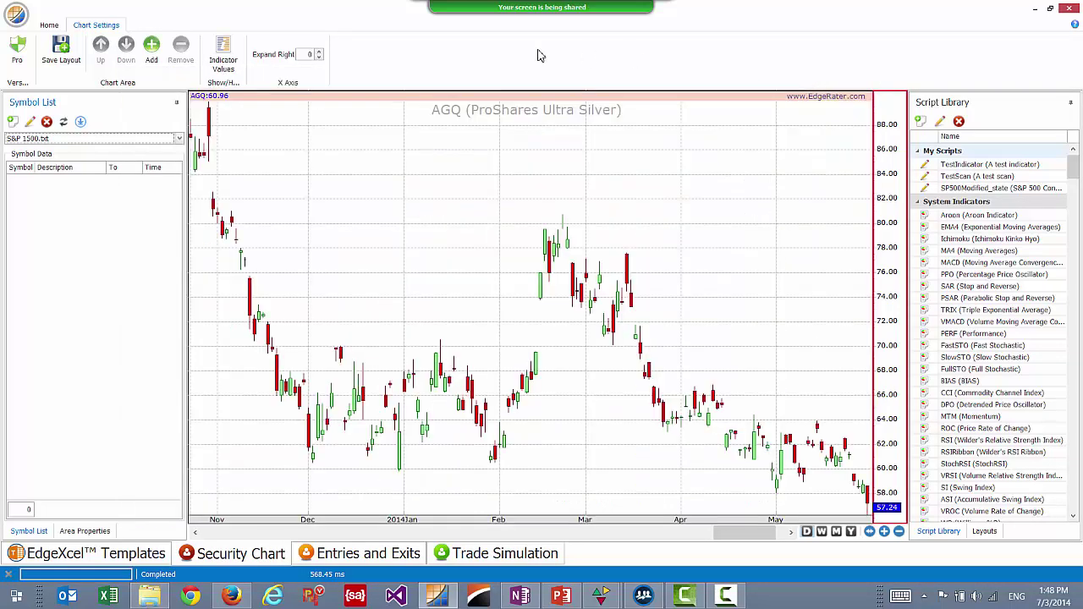
# Step: Edit the S&P 1500.txt list with HGSI as data provider and view its empty Data Snapshot
pyautogui.click(30, 122)
pyautogui.moveTo(491, 80); pyautogui.dragTo(424, 71)
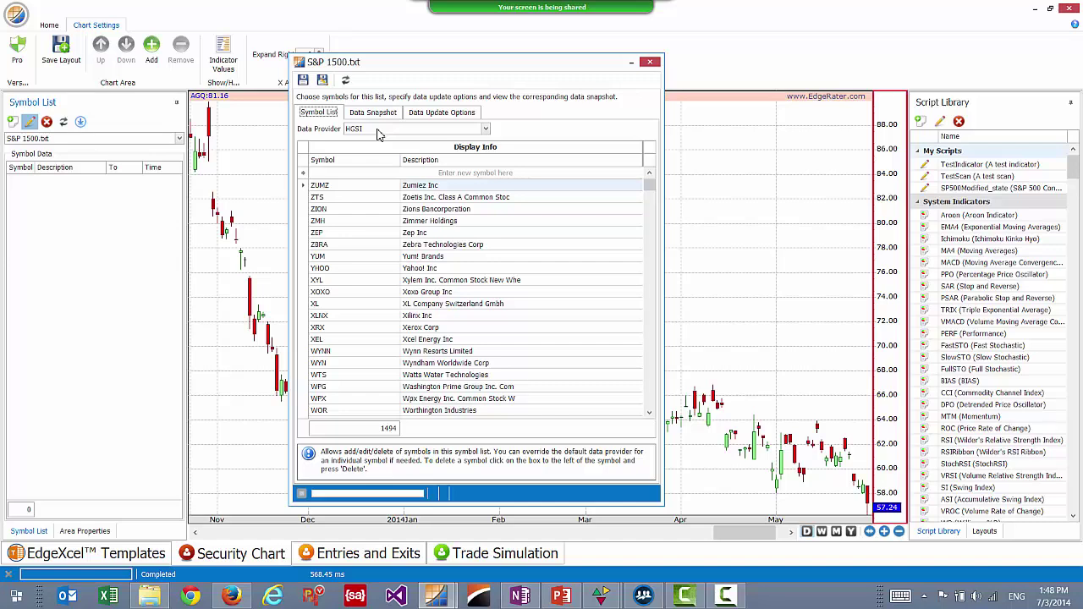
pyautogui.click(379, 131)
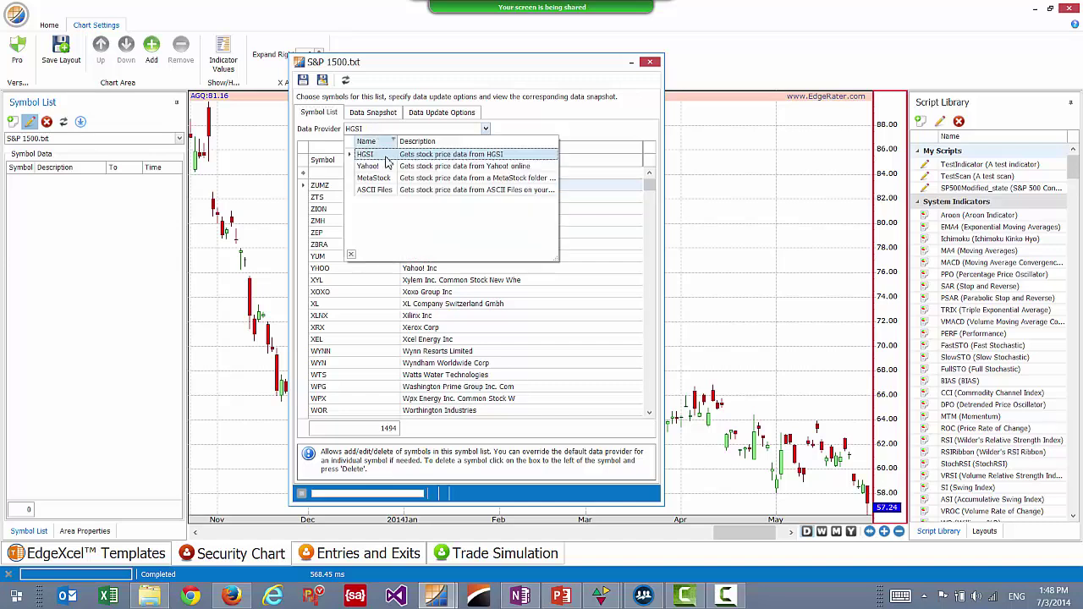
pyautogui.click(387, 155)
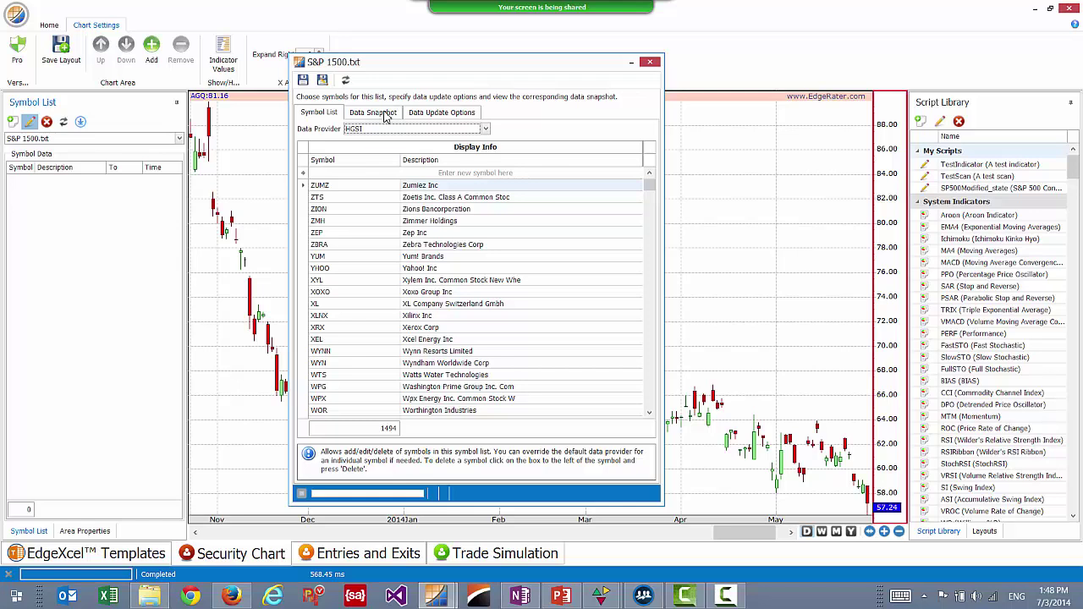
pyautogui.click(450, 116)
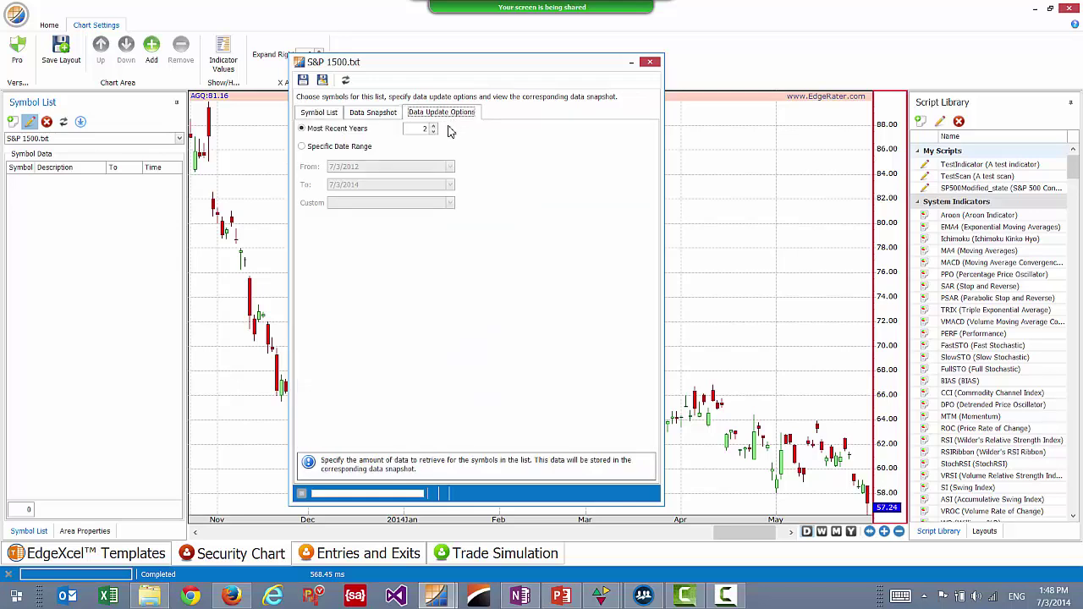
pyautogui.click(388, 118)
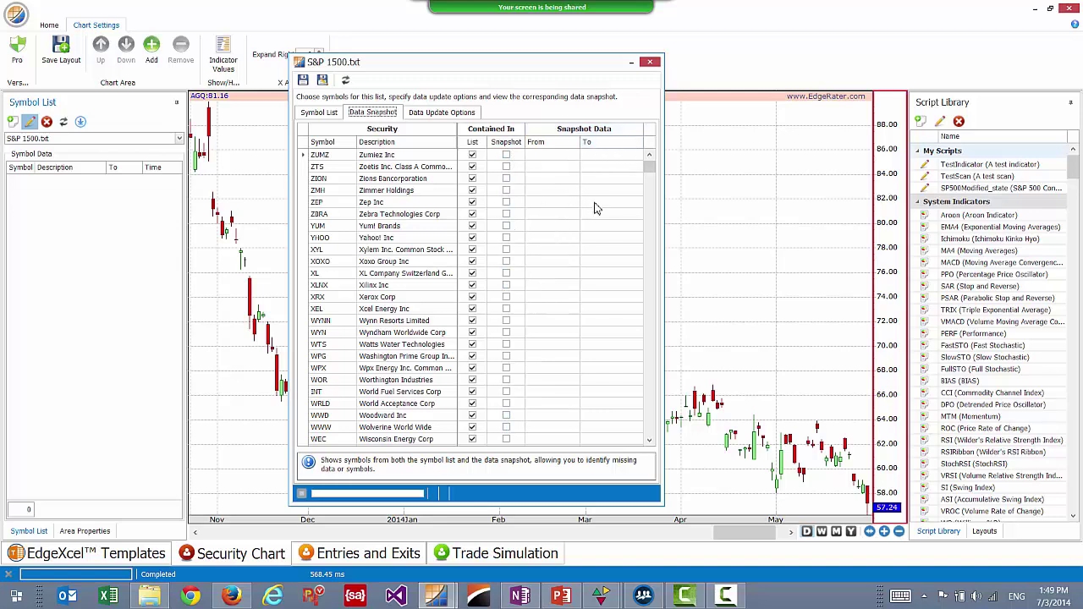
# Step: Update data for all S&P 1500.txt symbols through 7/2/2014, then close the list editor
pyautogui.click(349, 85)
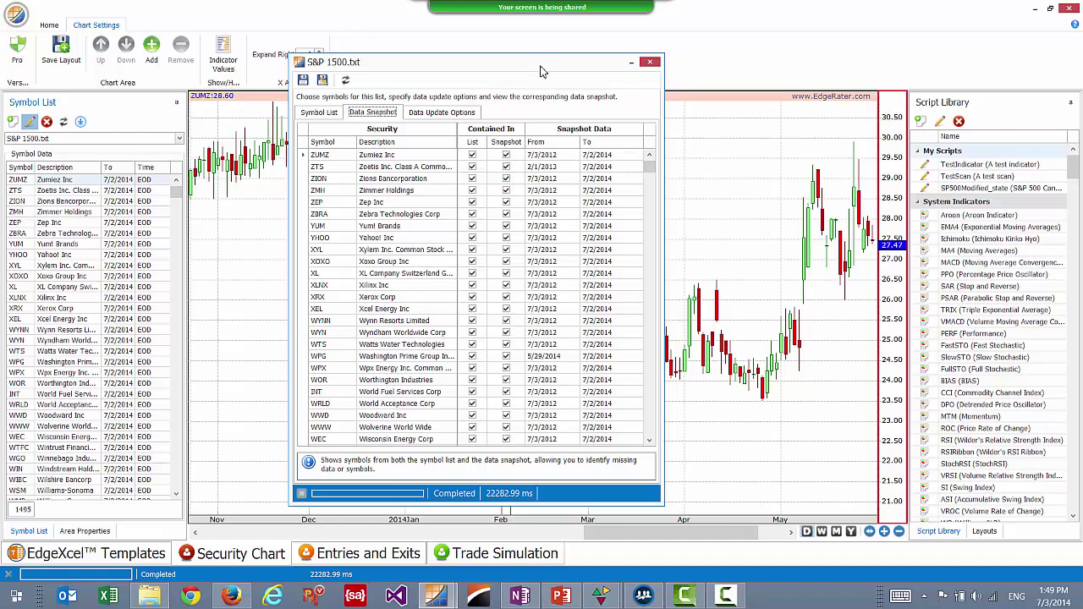
pyautogui.moveTo(542, 66); pyautogui.dragTo(554, 92)
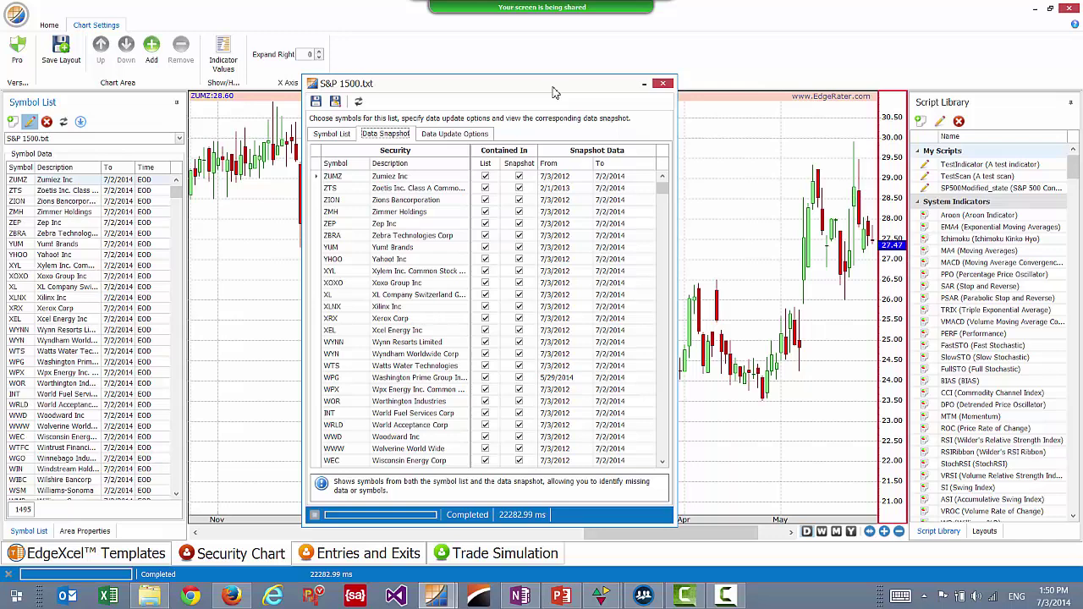
pyautogui.click(664, 85)
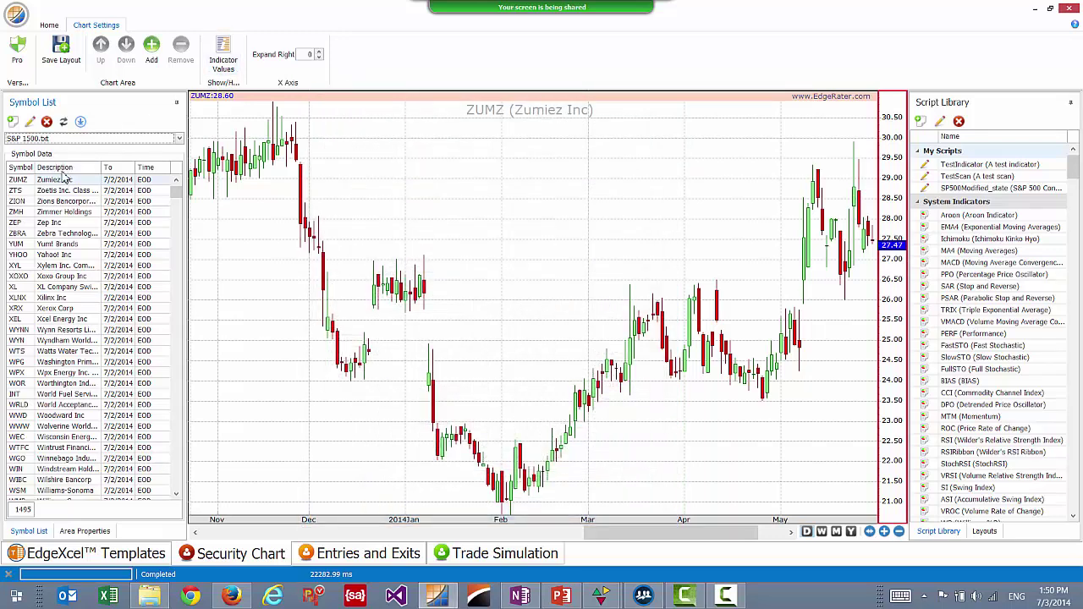
pyautogui.click(30, 123)
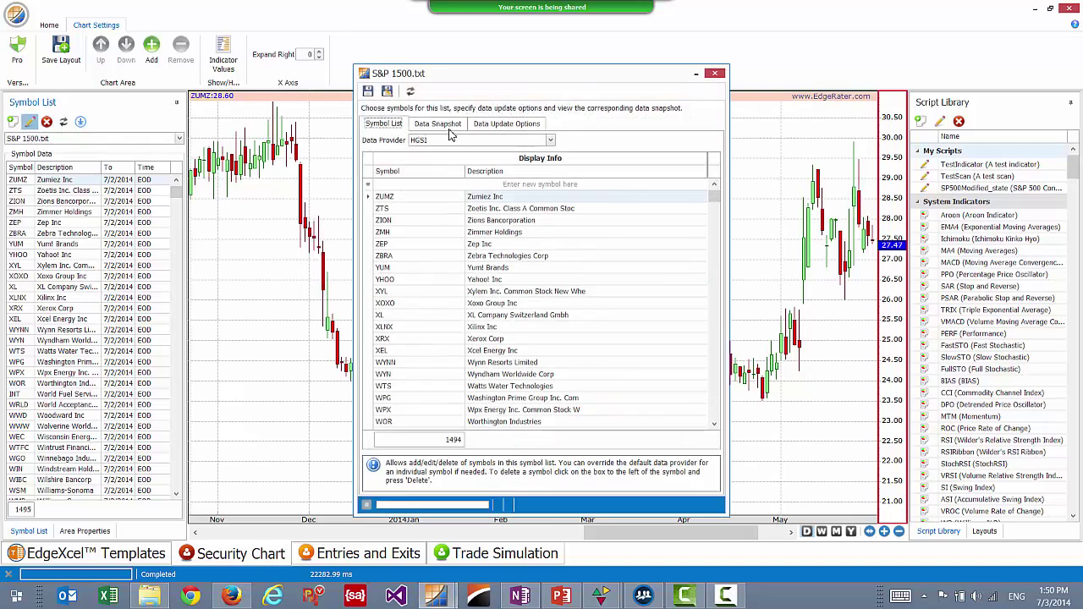
pyautogui.click(451, 129)
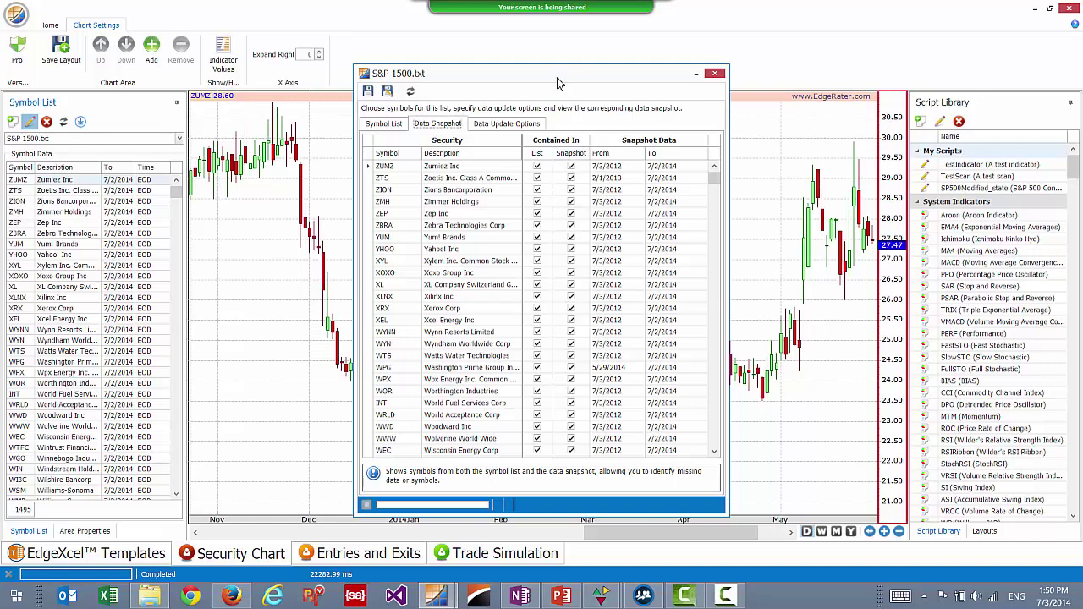
pyautogui.moveTo(558, 83); pyautogui.dragTo(524, 94)
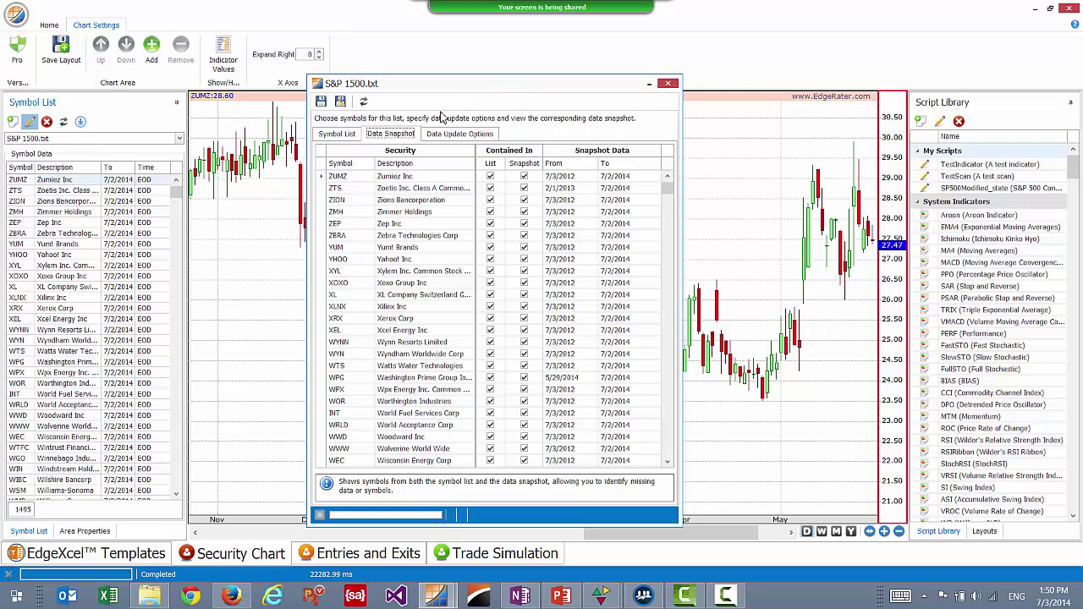
pyautogui.click(670, 84)
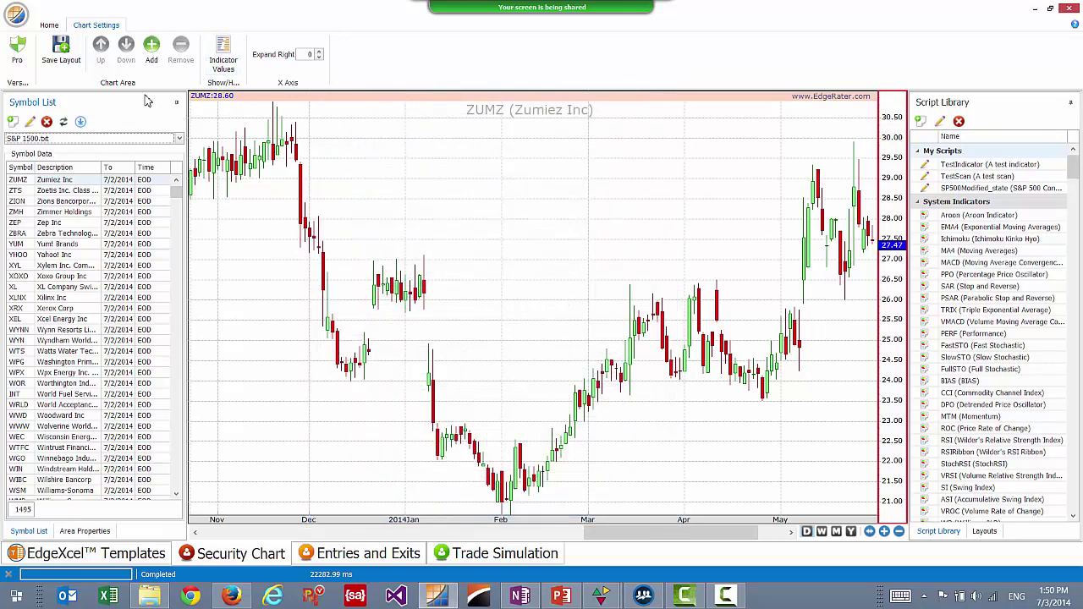
pyautogui.click(149, 597)
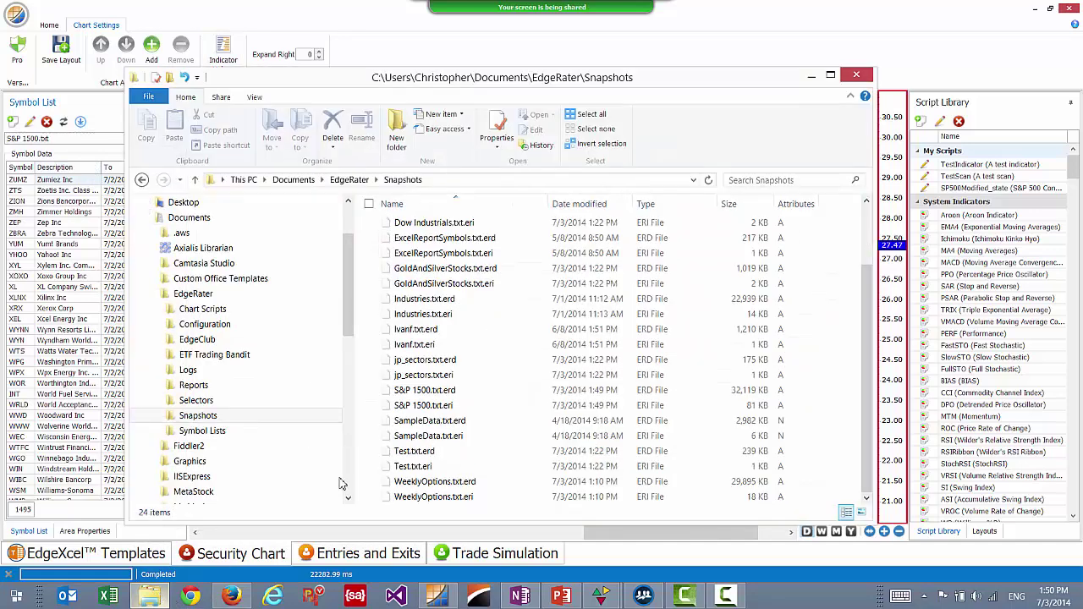
pyautogui.click(449, 359)
pyautogui.scroll(2, 455, 373)
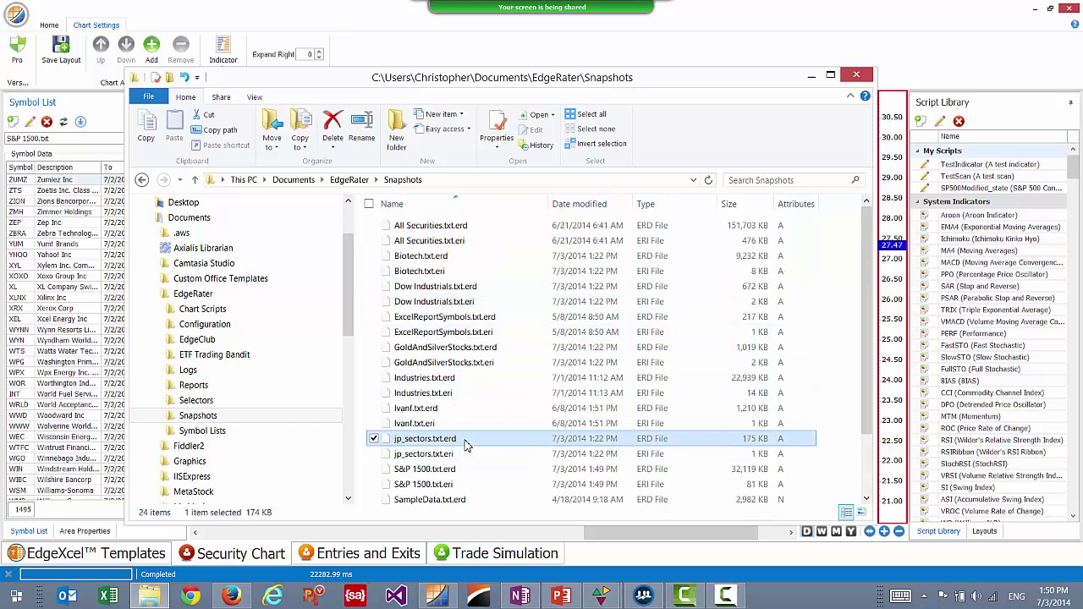
pyautogui.scroll(-2, 460, 443)
pyautogui.click(425, 391)
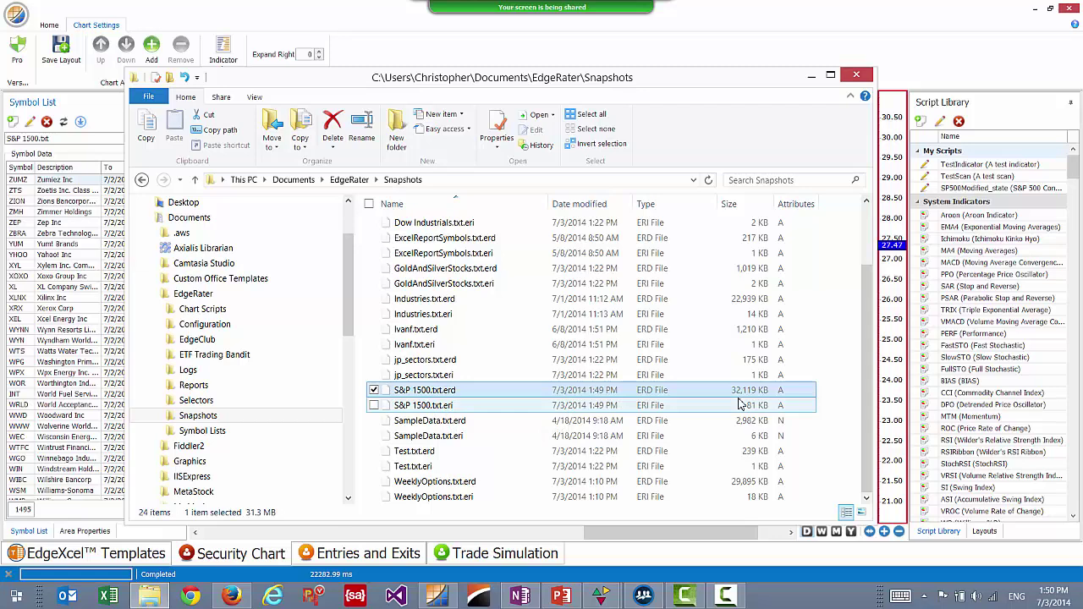
pyautogui.click(746, 39)
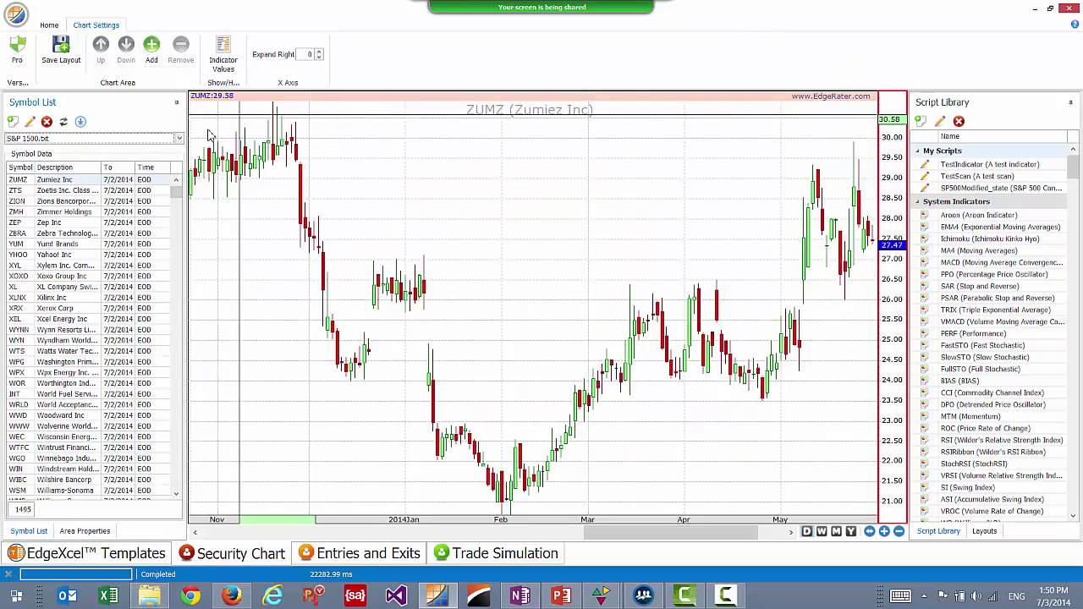
# Step: Chart ZTS, step down through YHOO, XL and WTS, and scroll the list to WOR
pyautogui.click(66, 192)
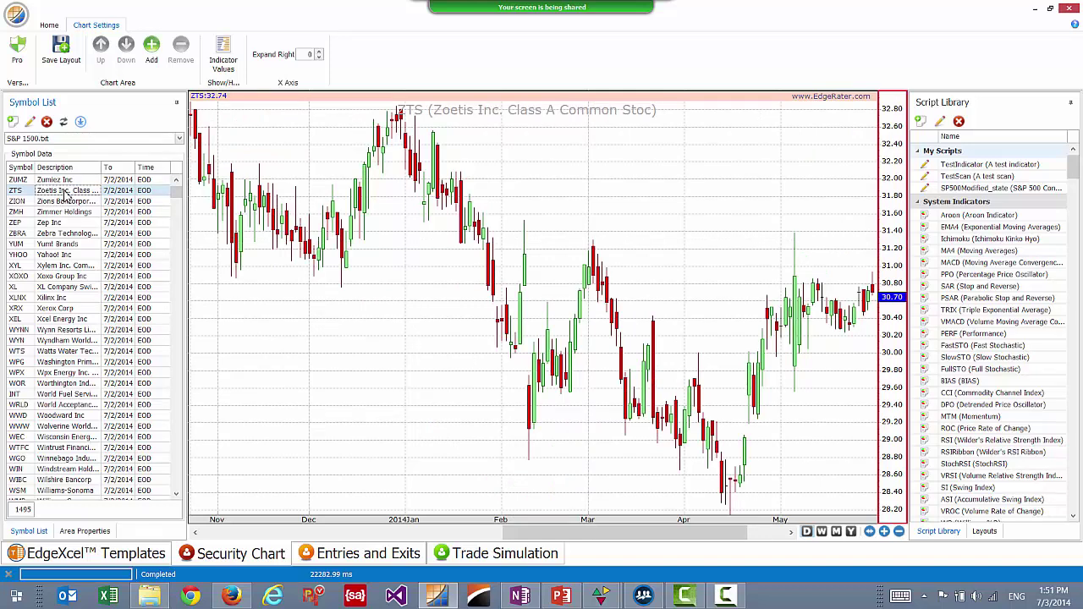
pyautogui.press('Down')
pyautogui.press('Down')
pyautogui.press('Down')
pyautogui.press('Down')
pyautogui.press('Down')
pyautogui.press('Down')
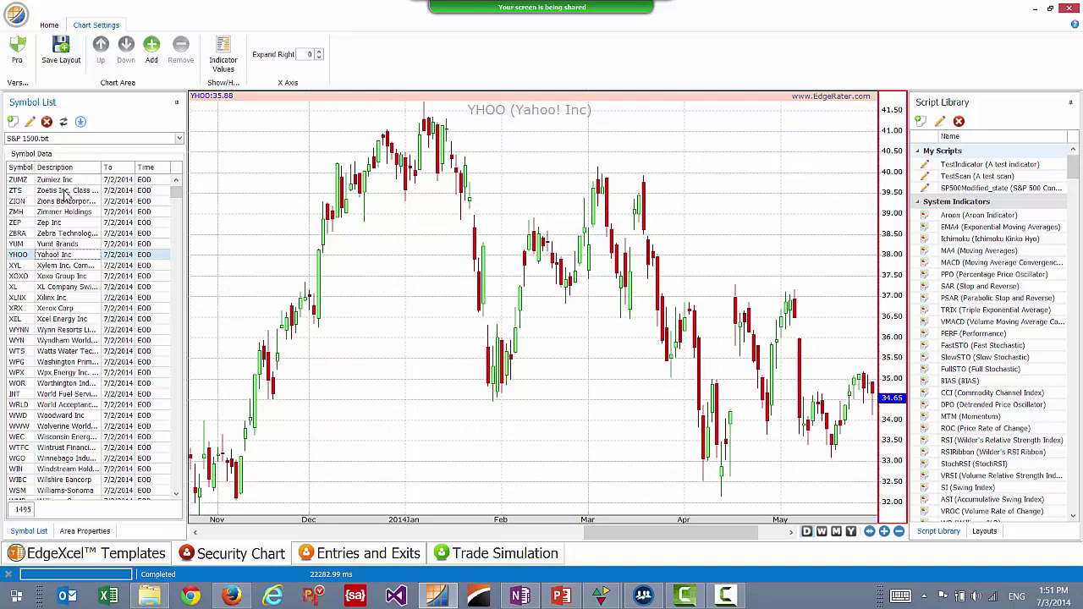
pyautogui.press('Down')
pyautogui.press('Down')
pyautogui.press('Down')
pyautogui.press('Down')
pyautogui.press('Down')
pyautogui.press('Down')
pyautogui.press('Down')
pyautogui.press('Down')
pyautogui.press('Down')
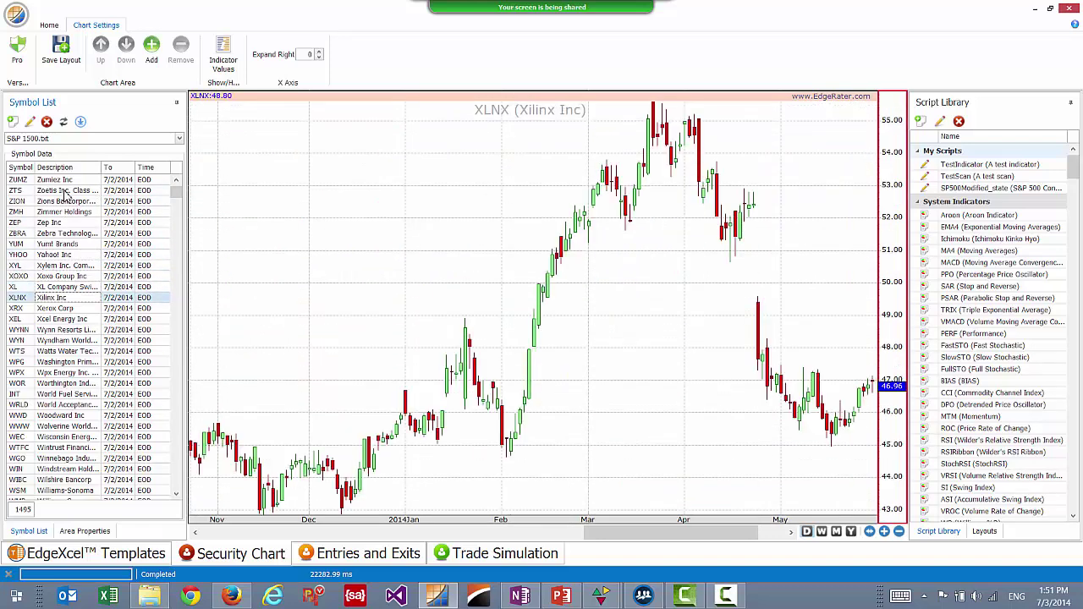
pyautogui.press('Down')
pyautogui.press('Down')
pyautogui.press('Down')
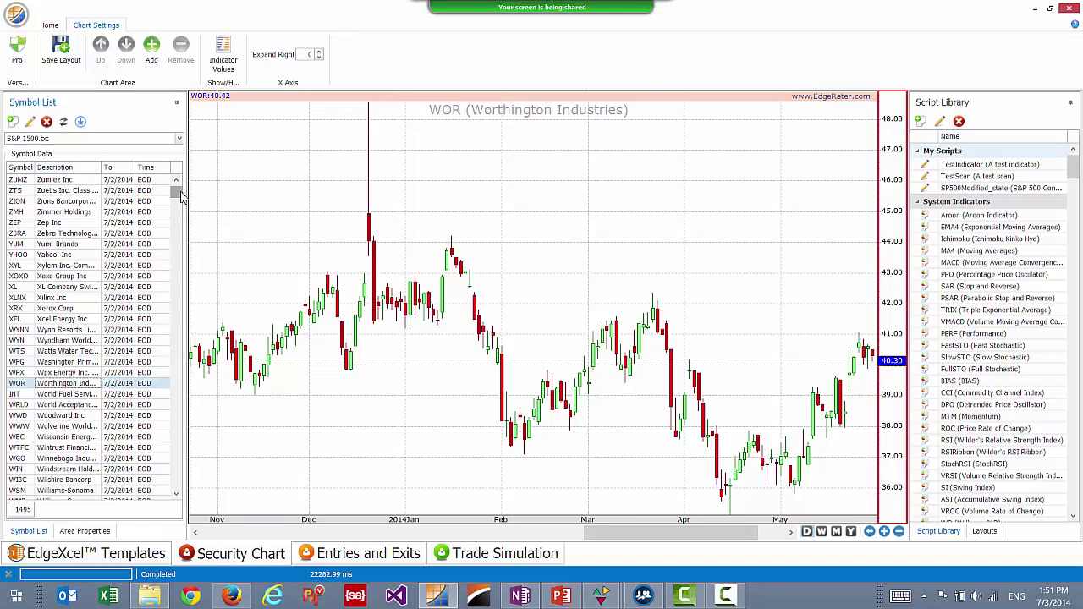
pyautogui.moveTo(176, 192); pyautogui.dragTo(191, 173)
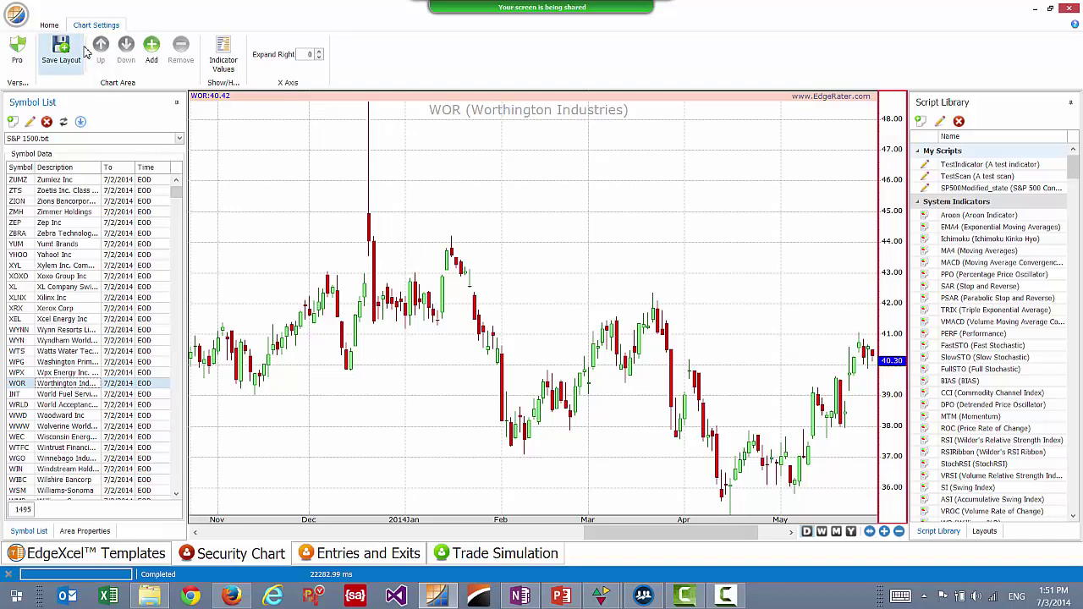
# Step: Open the S&P 1500.txt symbol list editor and close it again
pyautogui.click(30, 123)
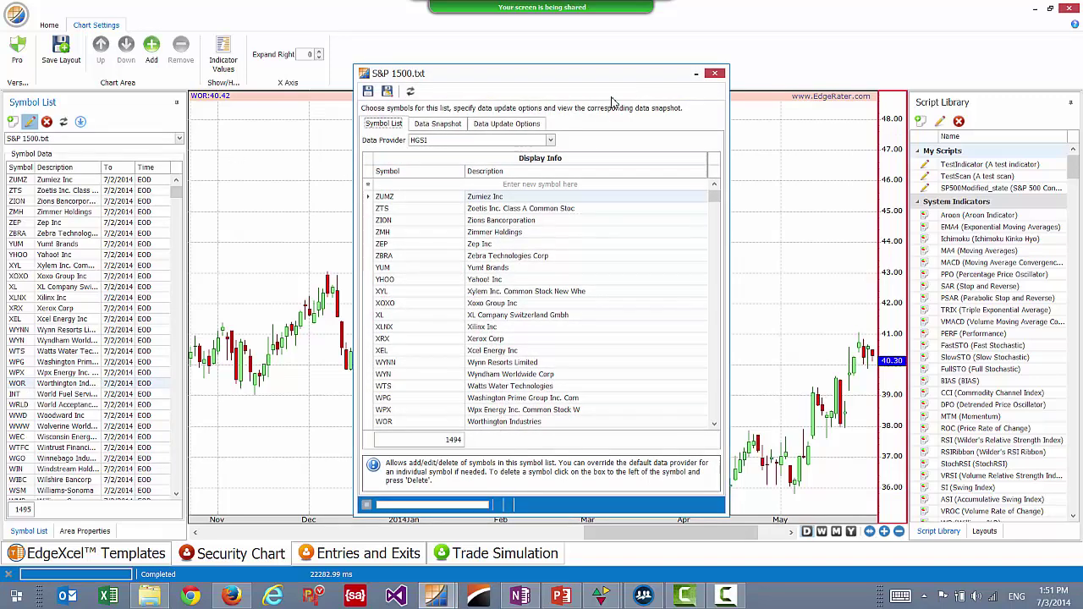
pyautogui.moveTo(625, 79); pyautogui.dragTo(629, 89)
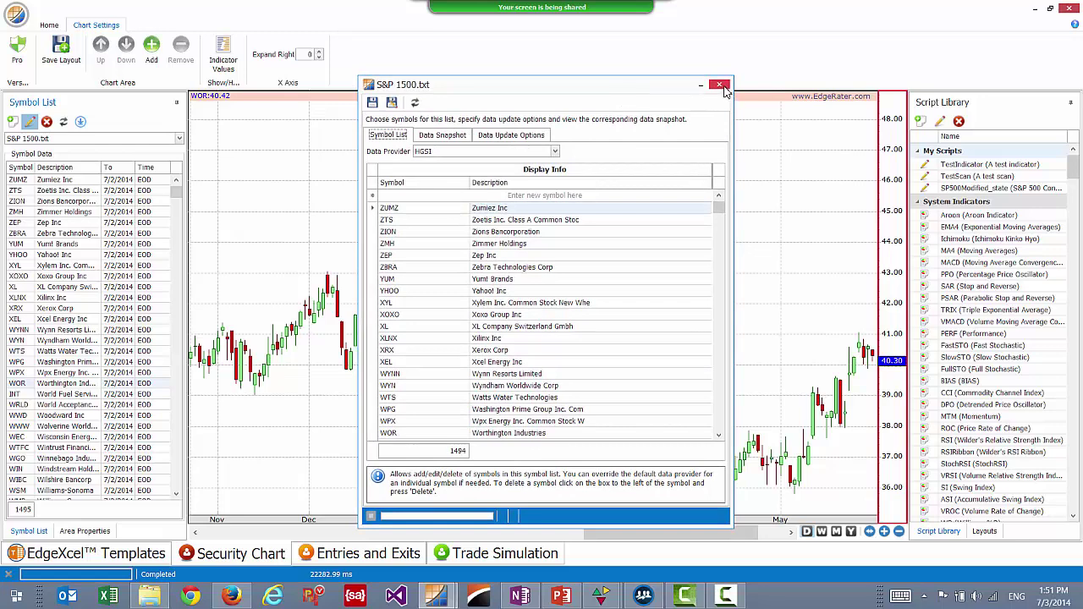
pyautogui.click(719, 84)
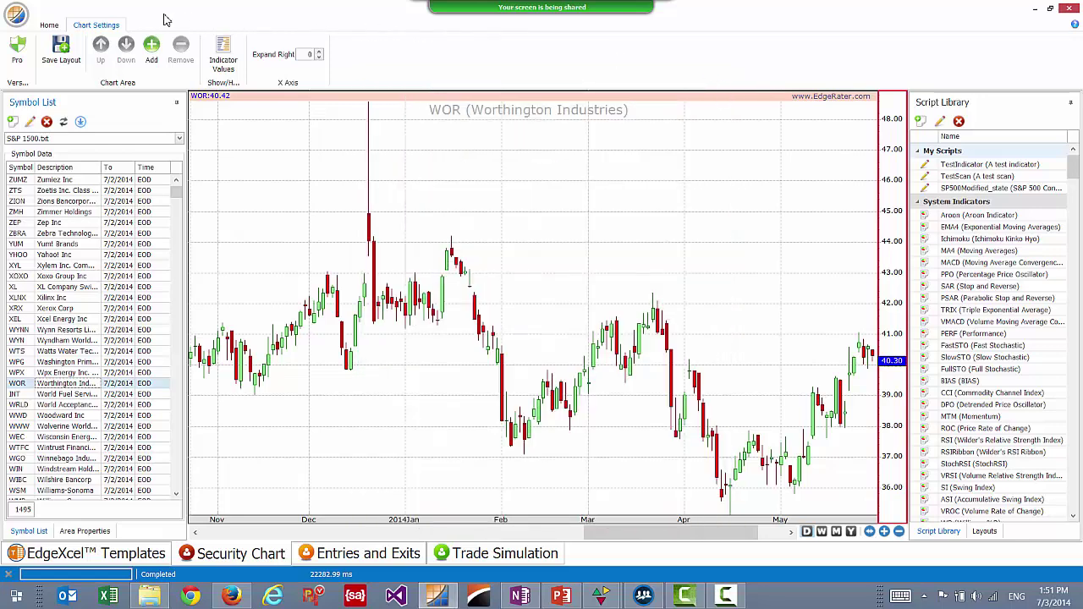
# Step: Review the Data Providers configuration from the Home tab and confirm HGSI as default
pyautogui.click(56, 27)
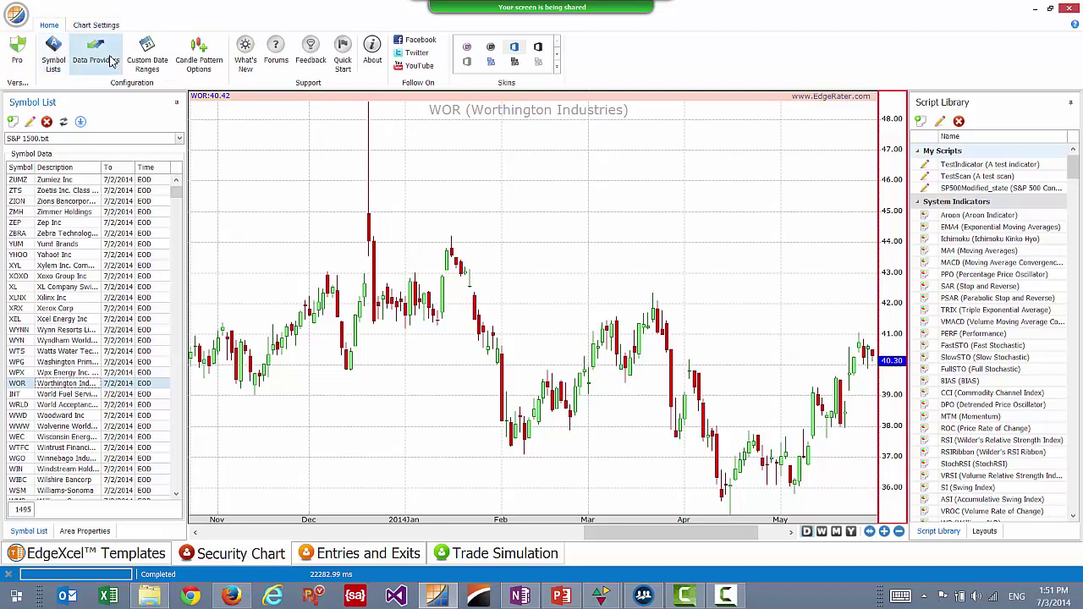
pyautogui.click(111, 61)
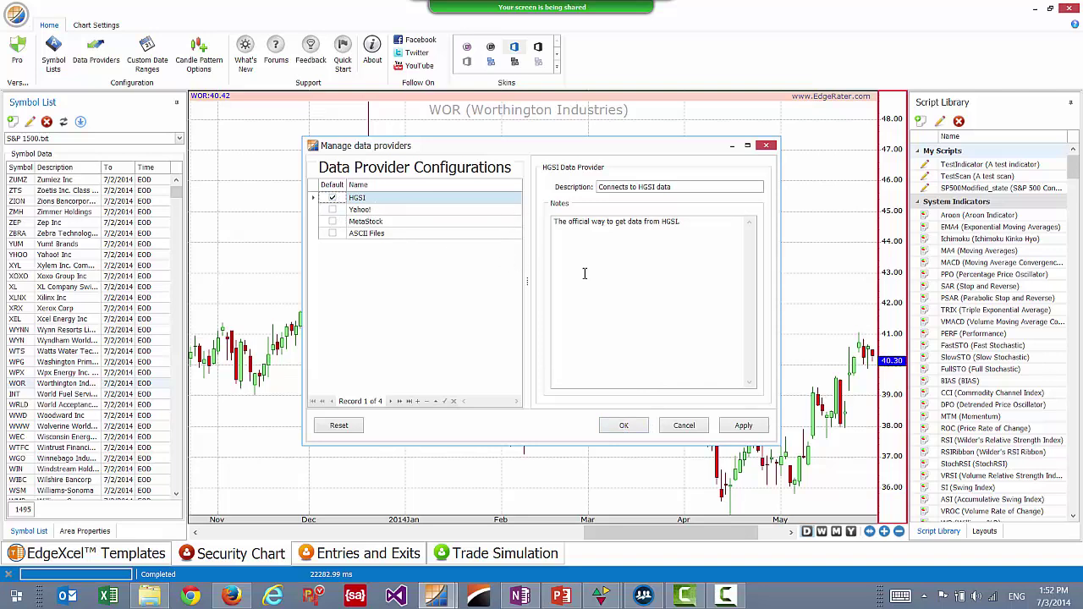
pyautogui.click(639, 428)
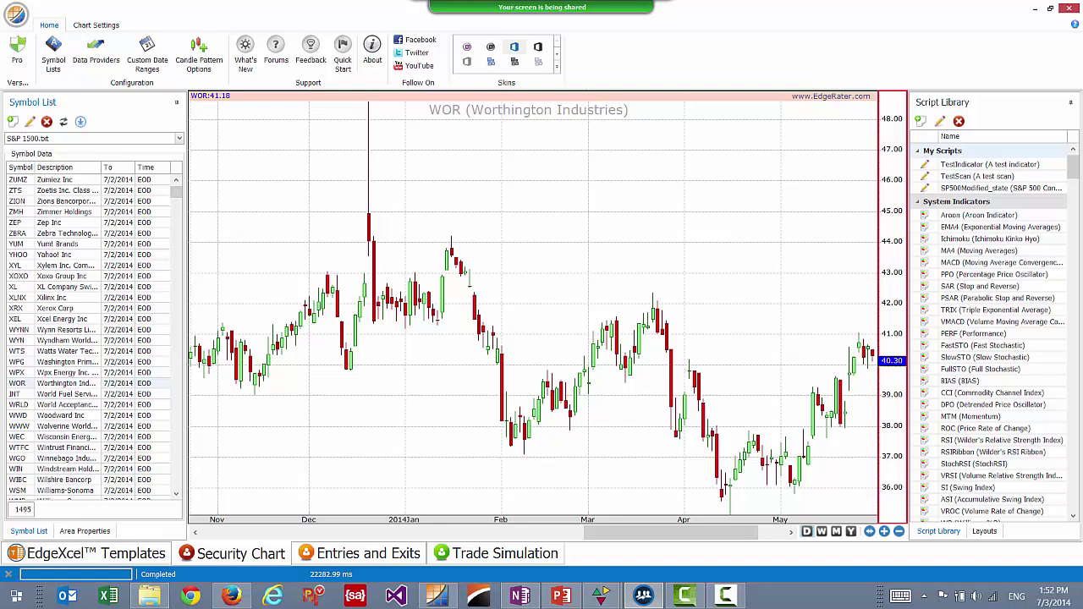
# Step: Reopen Data Providers, inspect the ASCII Files provider settings, and cancel without changes
pyautogui.click(96, 55)
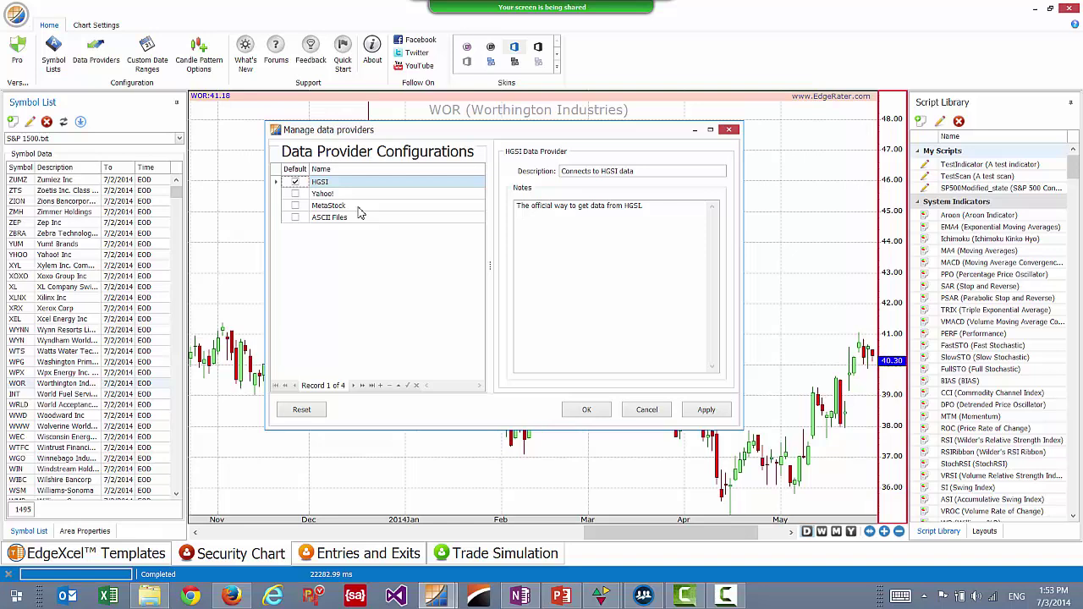
pyautogui.click(359, 218)
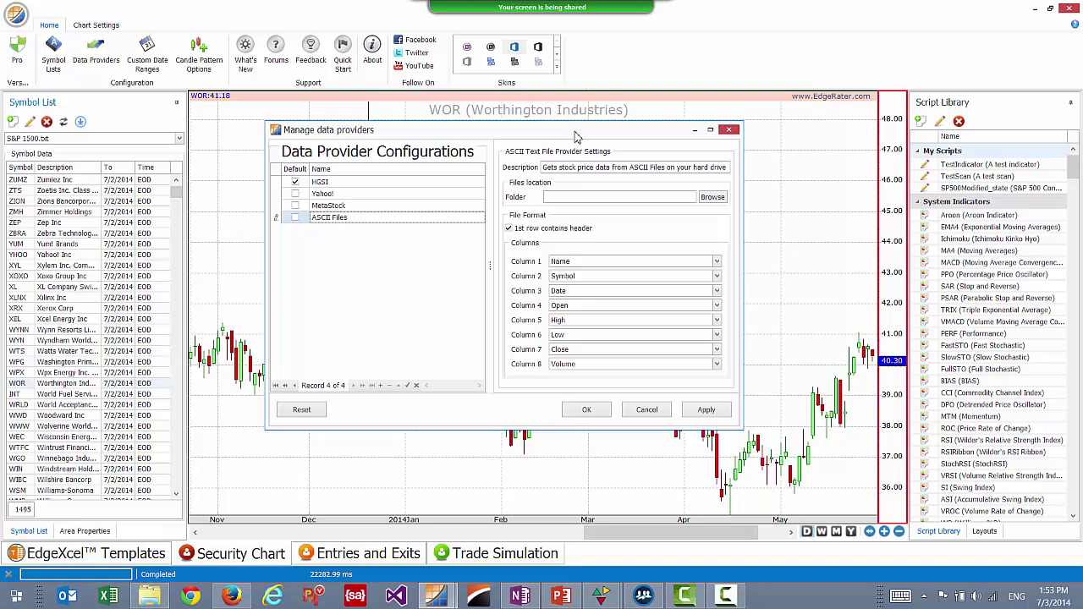
pyautogui.click(647, 411)
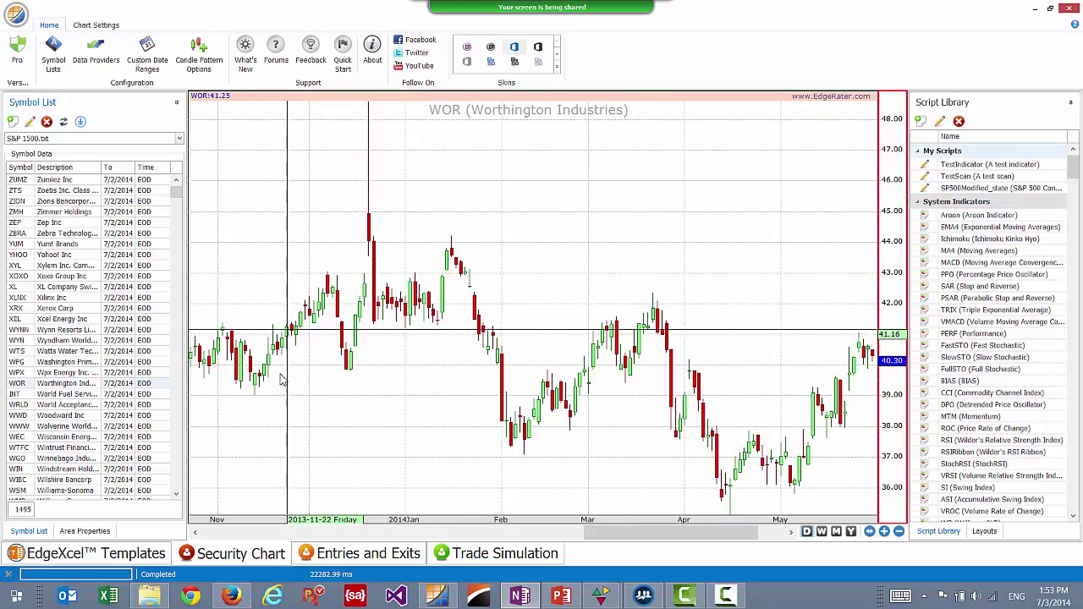
pyautogui.click(238, 563)
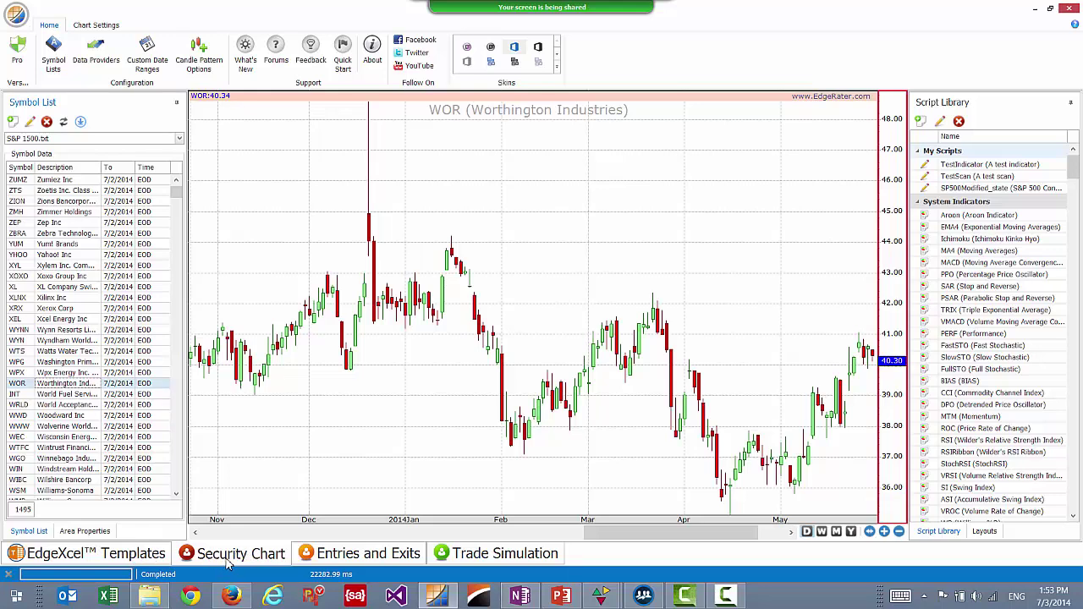
pyautogui.click(529, 267)
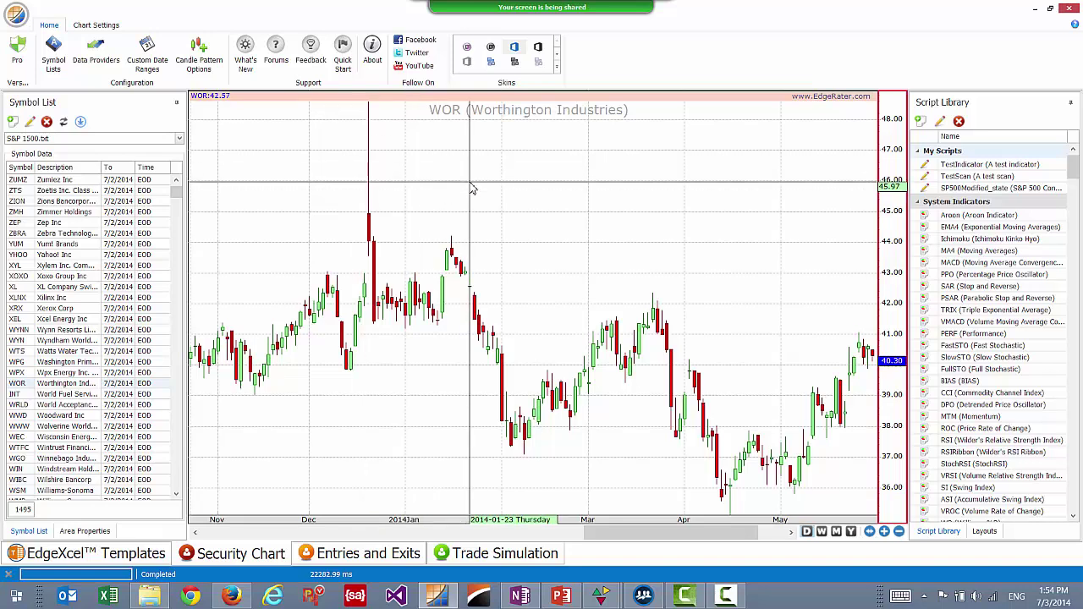
# Step: Load ConnorsRSI Short, CRSI Pullback, GL Squeeze, RSI 25/75, R3, MDU/MDD, then Jeffrey Scott Pullbacks layouts
pyautogui.click(984, 533)
pyautogui.scroll(10, 1001, 290)
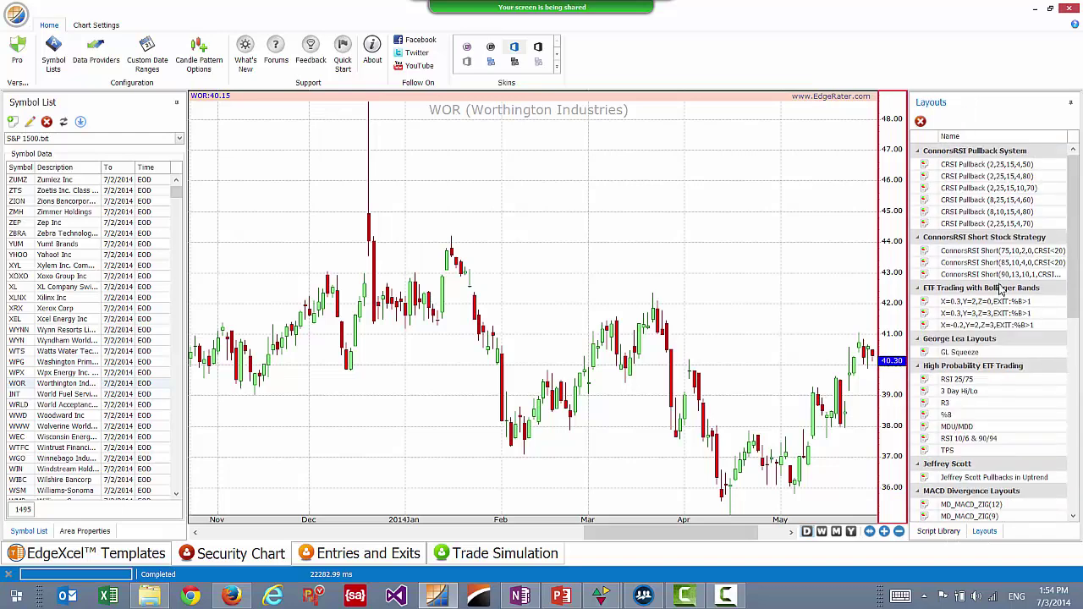
pyautogui.click(1001, 252)
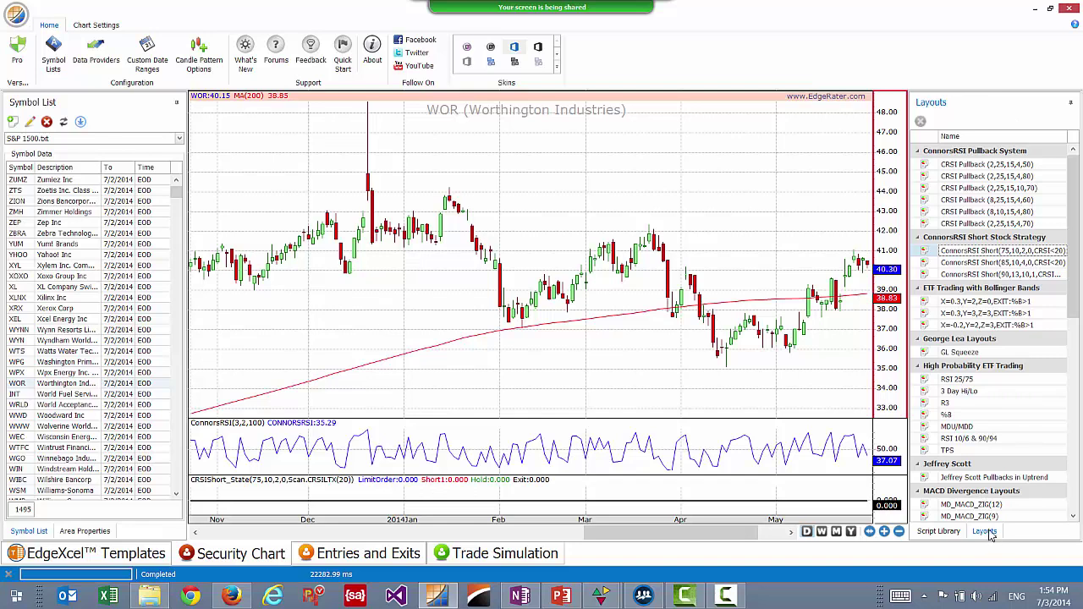
pyautogui.click(978, 190)
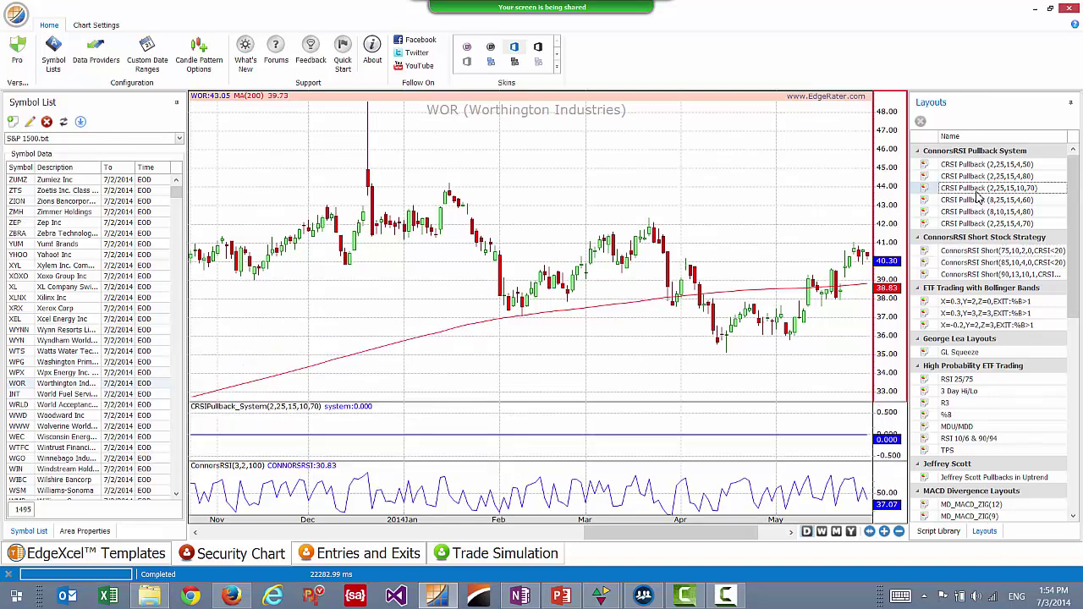
pyautogui.click(974, 353)
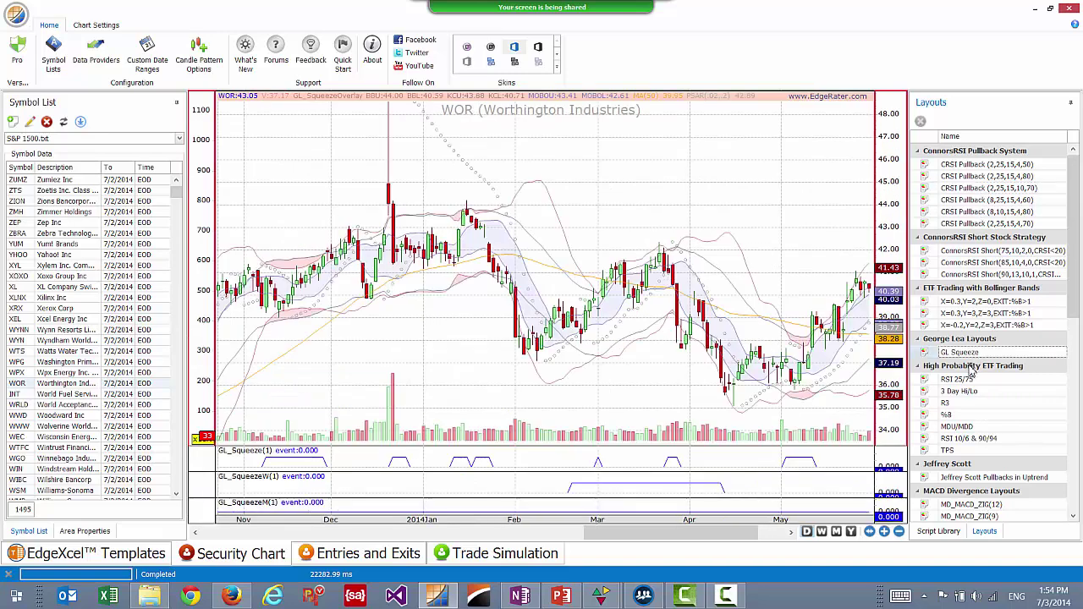
pyautogui.click(973, 381)
pyautogui.click(972, 406)
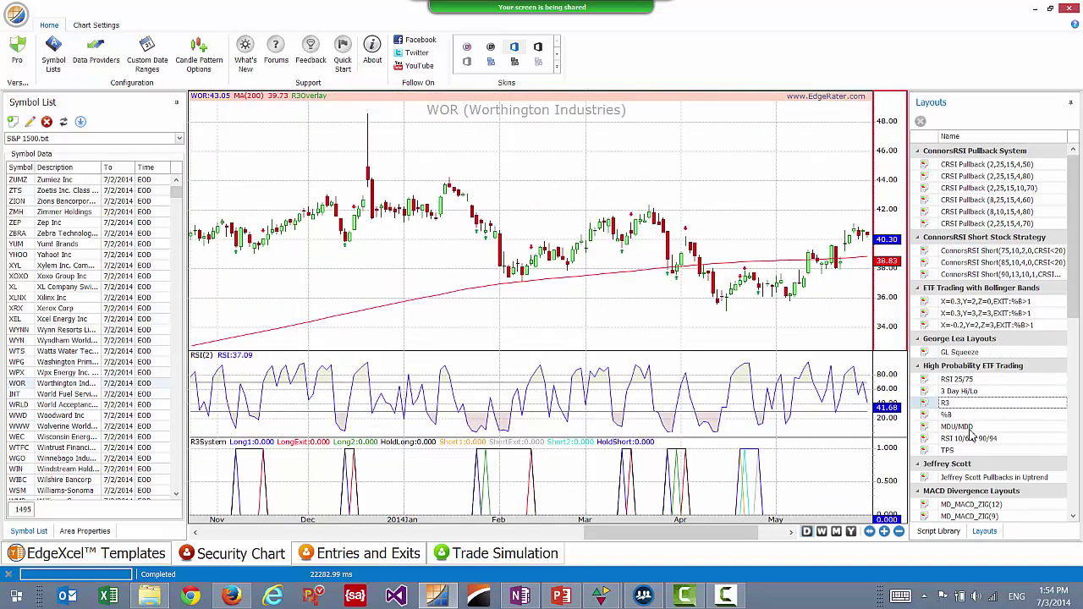
pyautogui.click(965, 428)
pyautogui.click(980, 477)
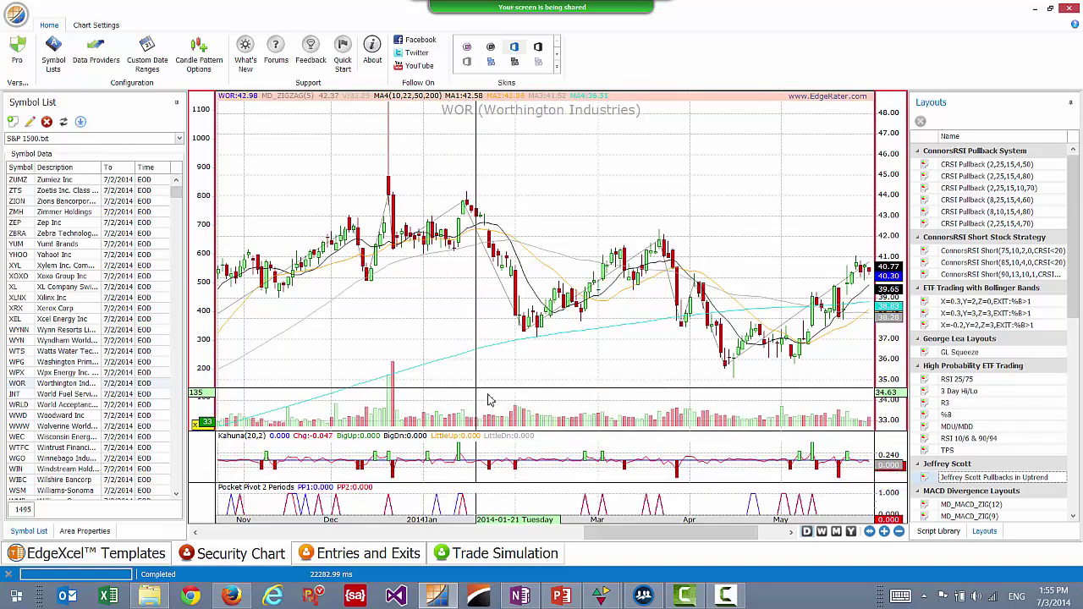
pyautogui.click(499, 506)
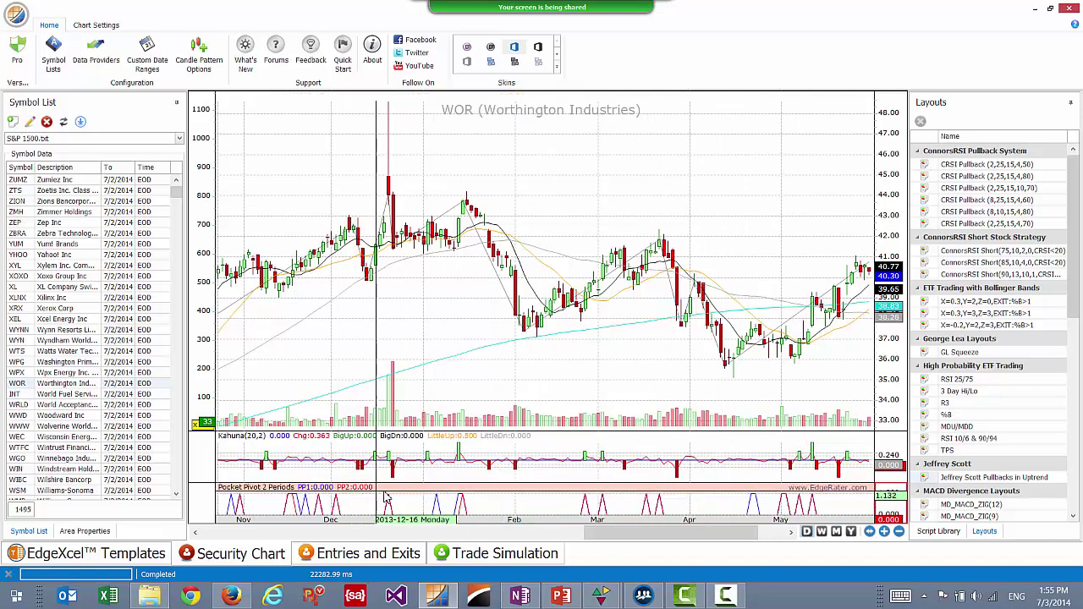
# Step: Remove the Pocket Pivot and Kahuna indicator panes from the WOR chart
pyautogui.click(115, 27)
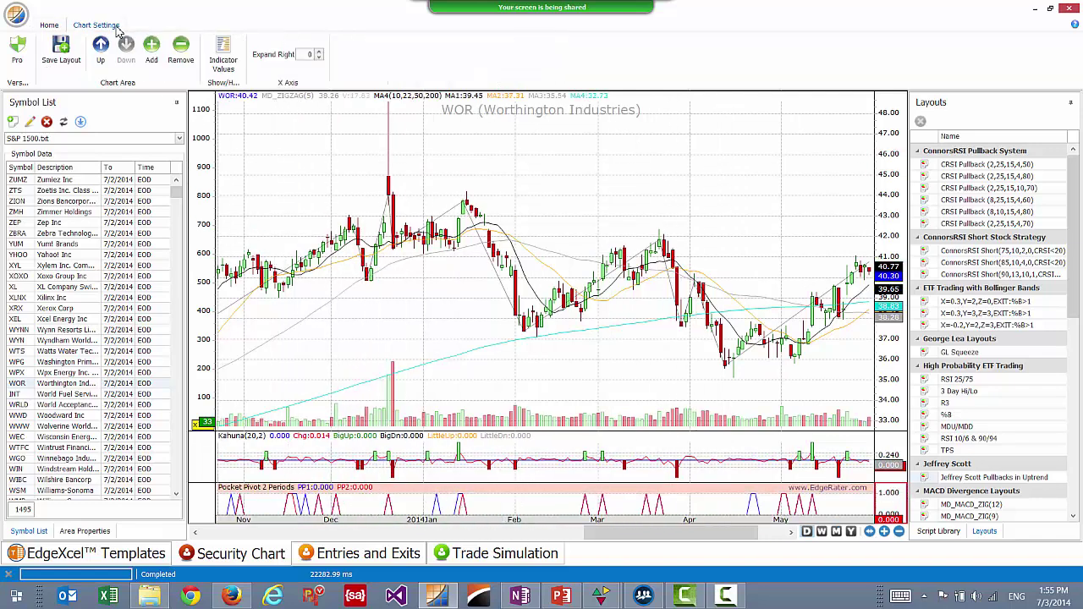
pyautogui.click(180, 51)
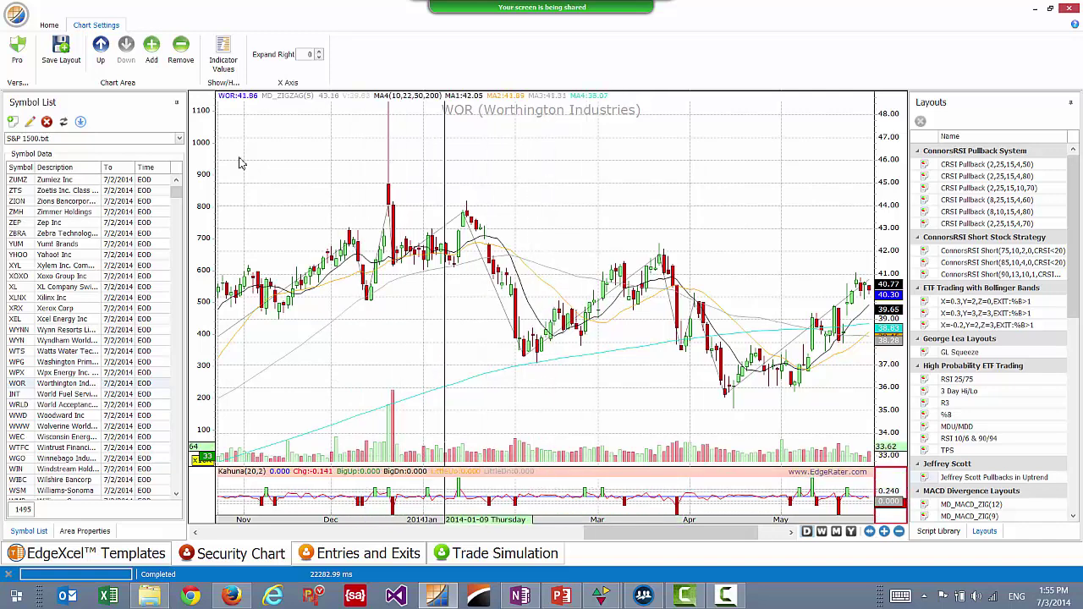
pyautogui.click(180, 48)
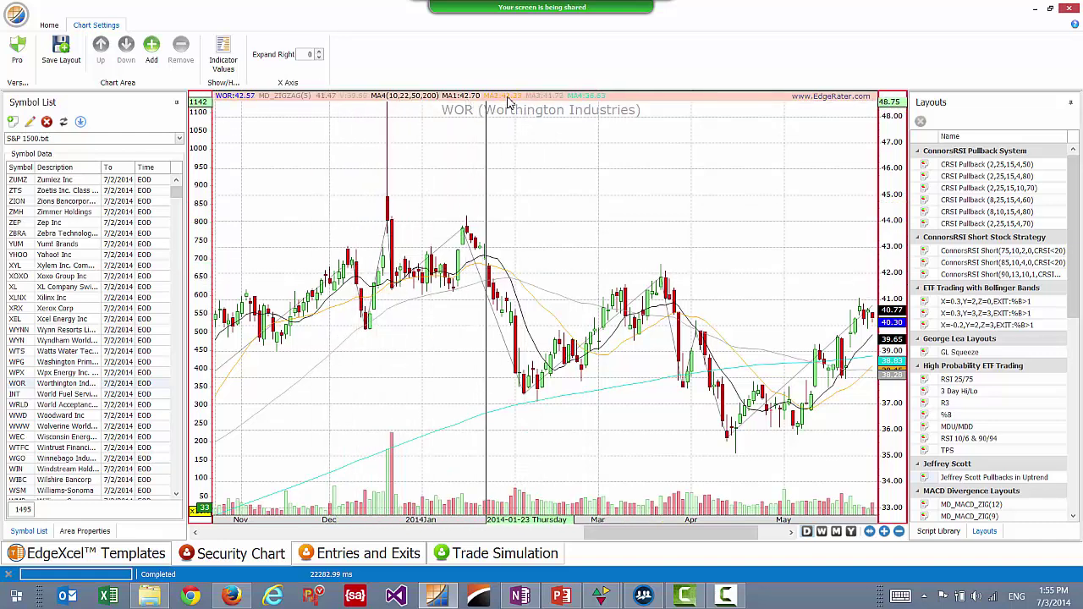
# Step: Remove the MA4 moving averages, volume overlay and MD_ZIGZAG indicator in Area Properties
pyautogui.click(85, 531)
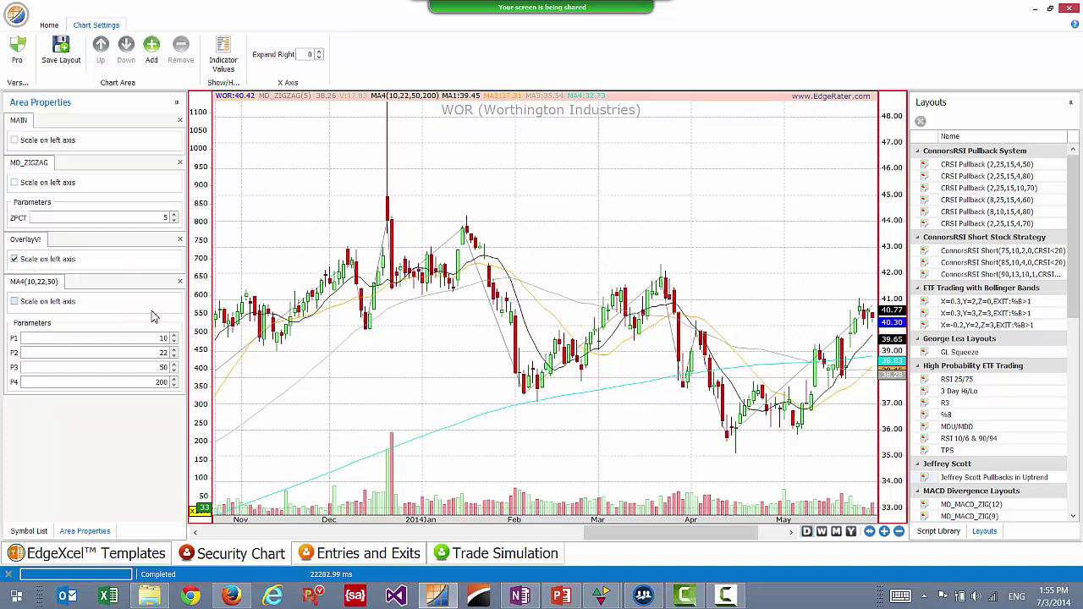
pyautogui.click(180, 282)
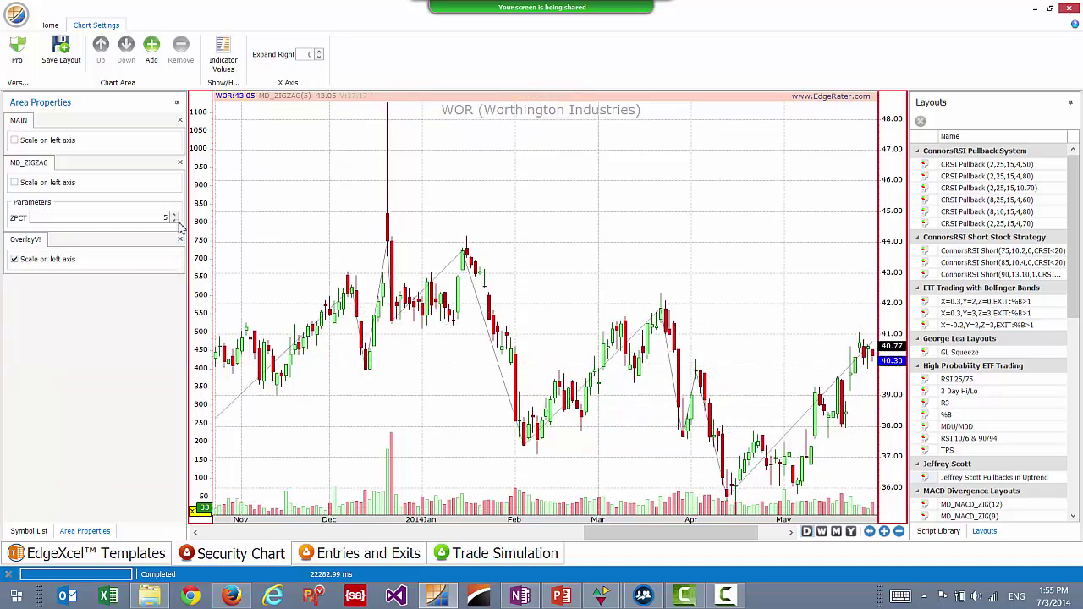
pyautogui.click(179, 240)
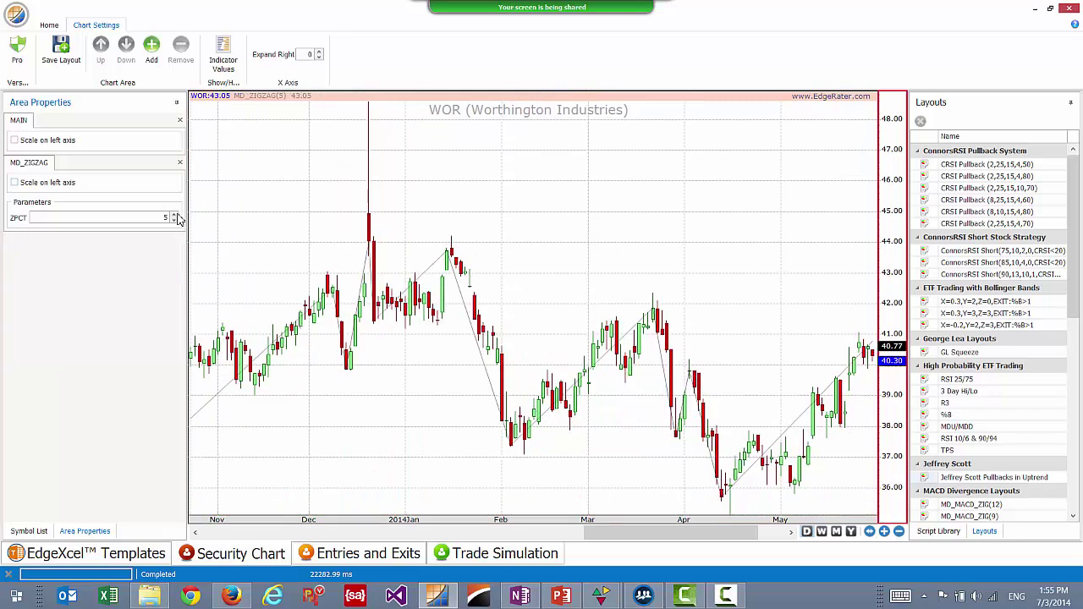
pyautogui.click(180, 162)
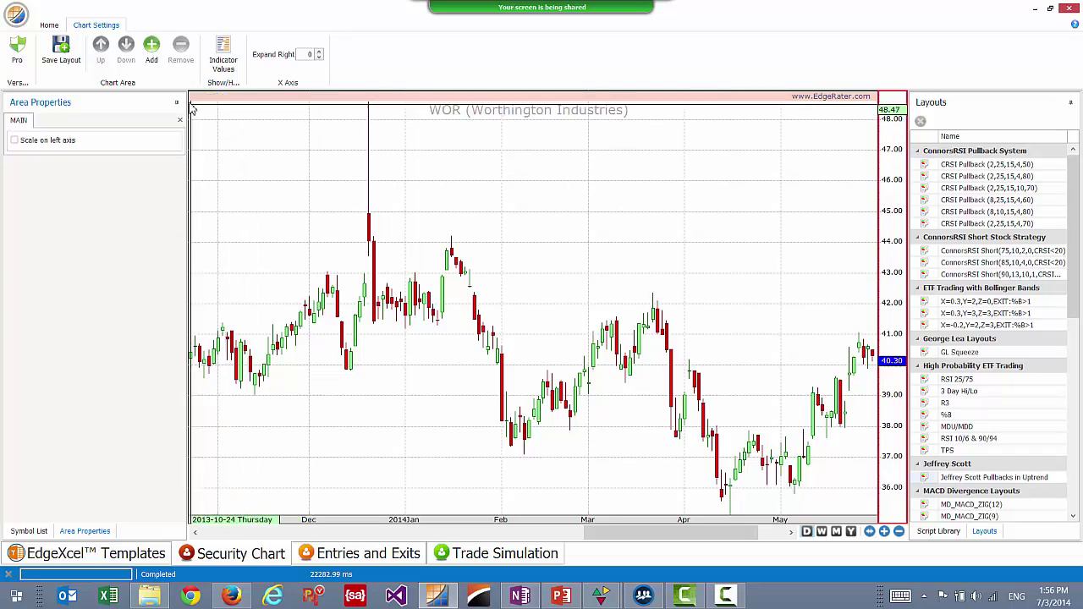
# Step: Save the current chart as a new layout named 'Price Only'
pyautogui.click(64, 51)
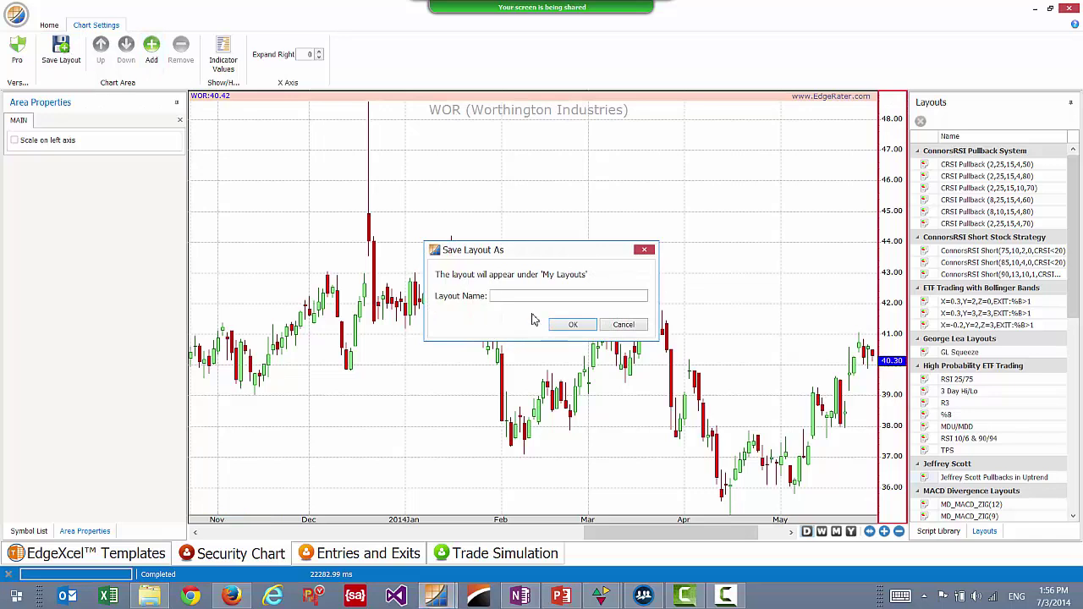
pyautogui.write('Price Only')
pyautogui.click(586, 326)
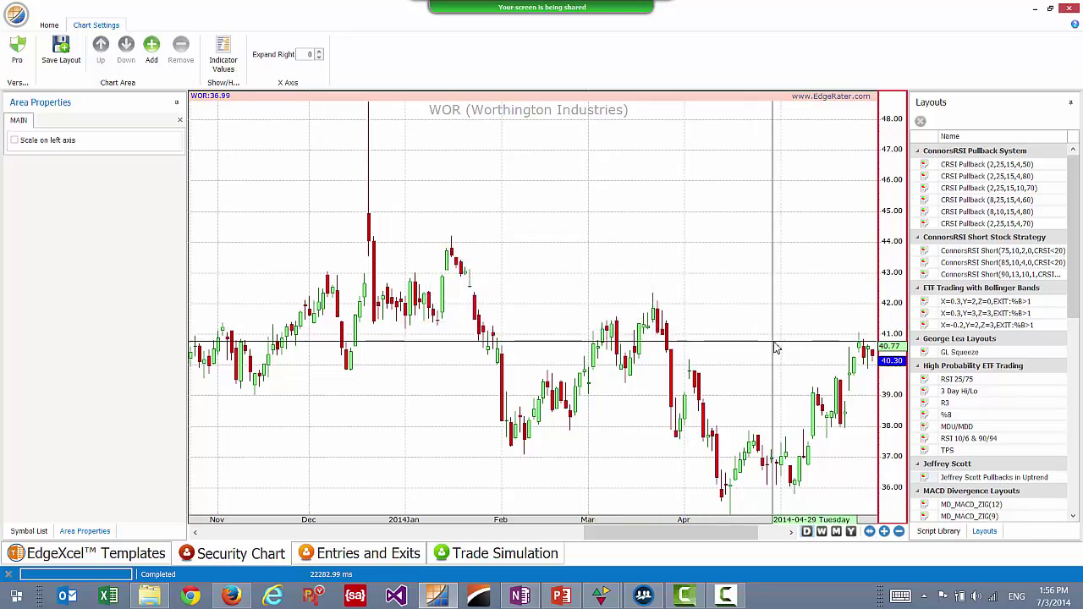
# Step: Switch to Moving Average Violations and an S&P 500 ConnorsRSI layout, then reload Price Only
pyautogui.moveTo(1077, 303); pyautogui.dragTo(1079, 460)
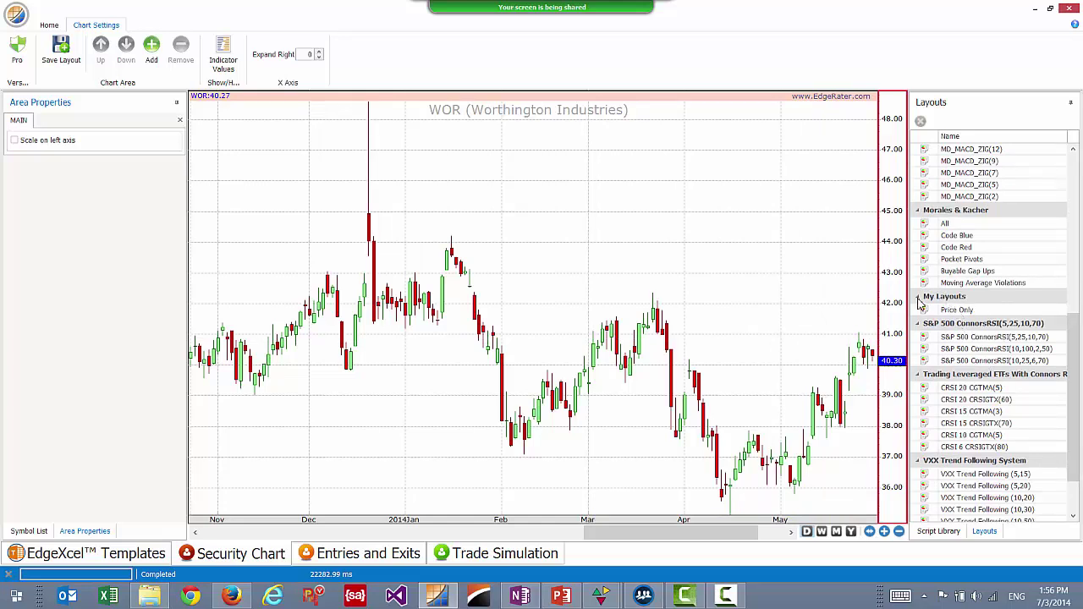
pyautogui.click(961, 311)
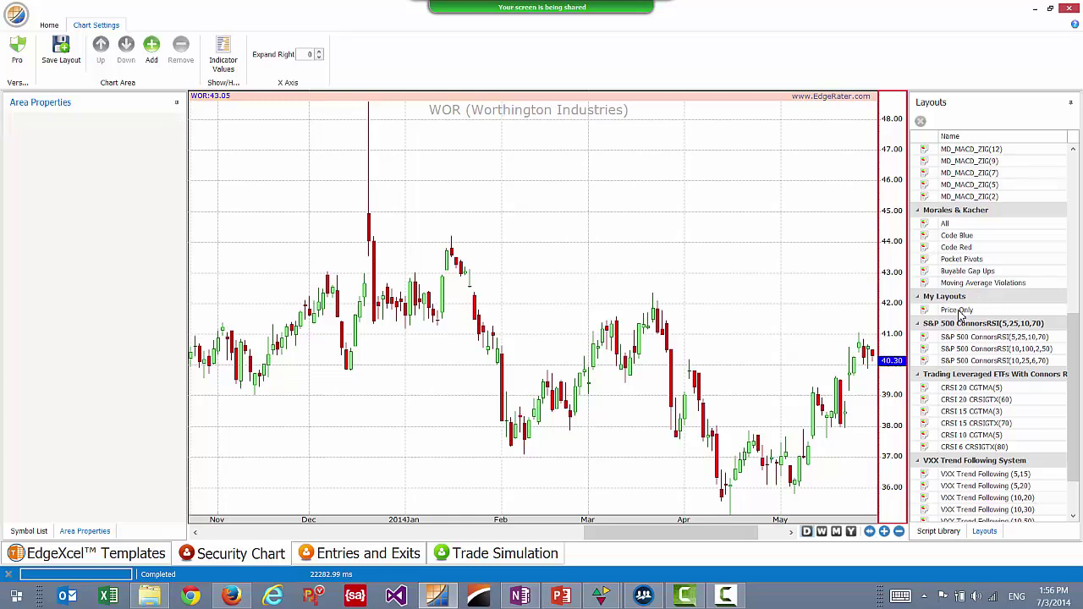
pyautogui.click(977, 284)
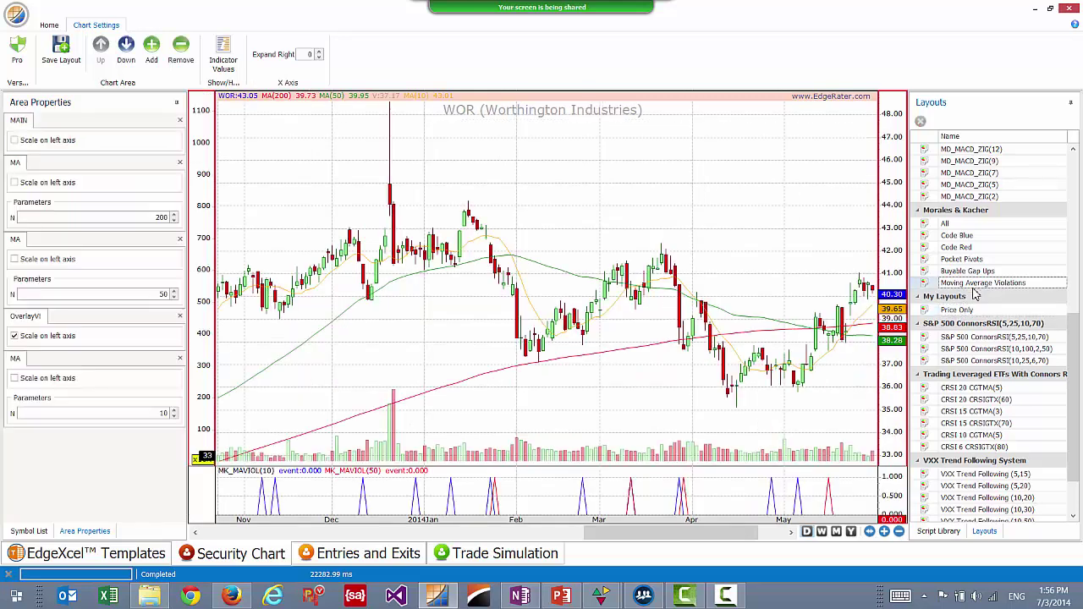
pyautogui.click(967, 339)
pyautogui.click(978, 312)
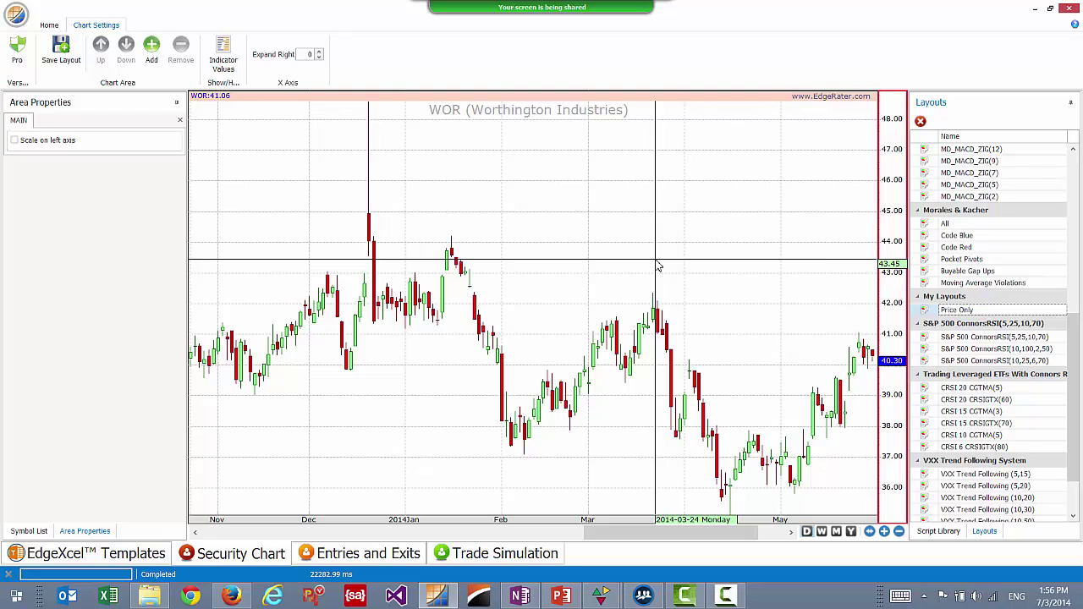
# Step: Add BB(20,2) Bollinger Bands as a separate pane from the name-sorted Script Library
pyautogui.click(940, 531)
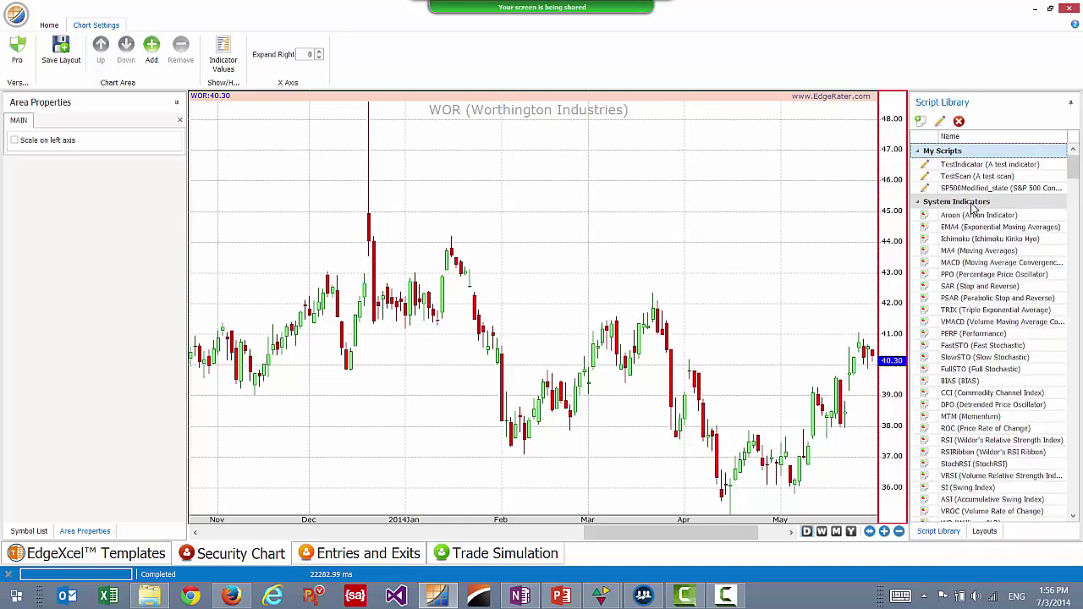
pyautogui.click(1006, 140)
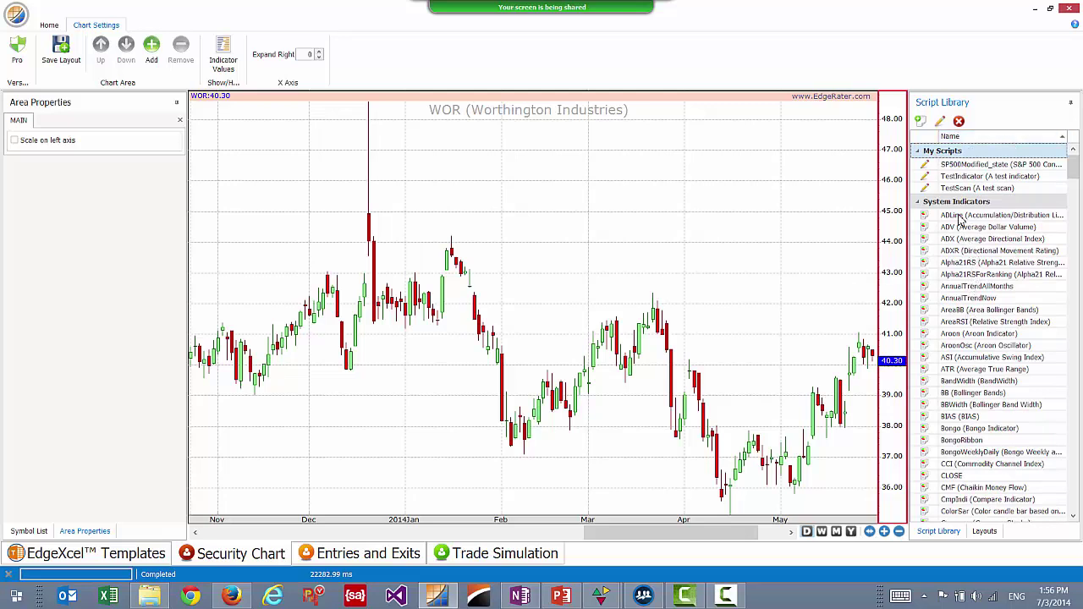
pyautogui.click(919, 151)
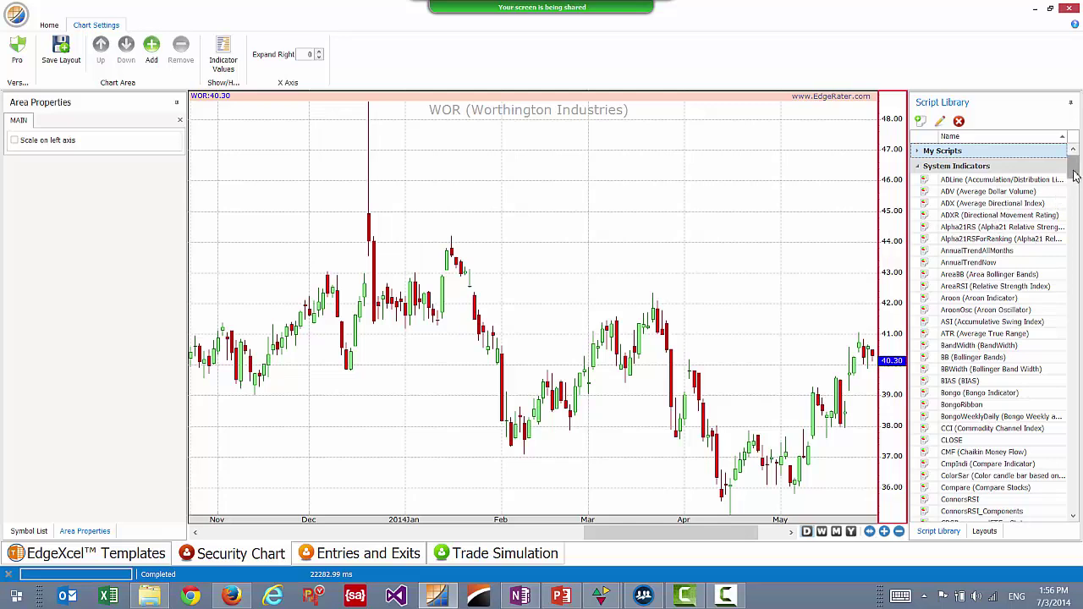
pyautogui.doubleClick(948, 358)
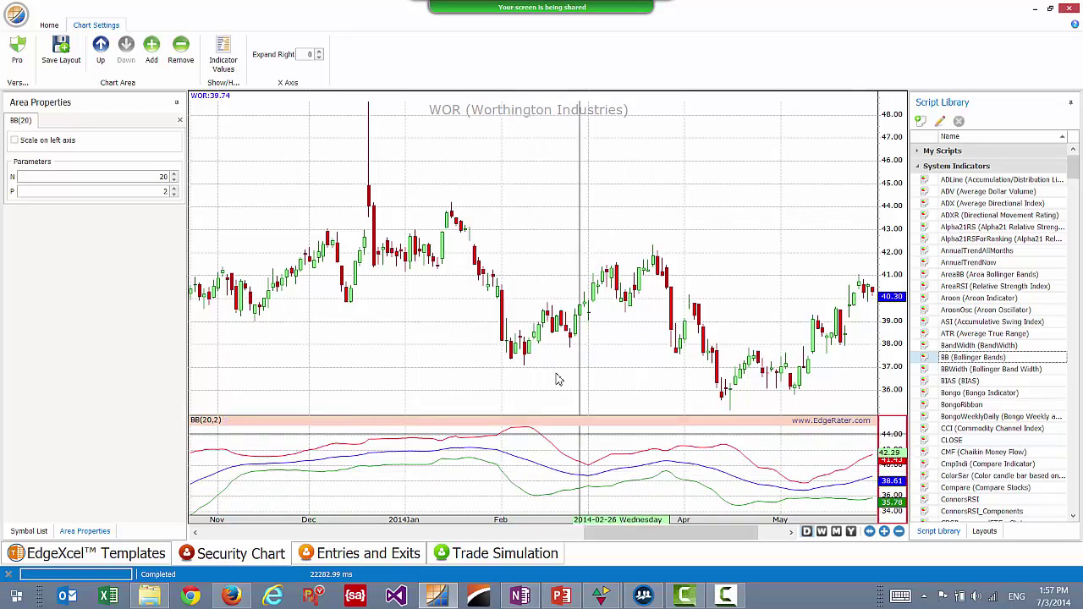
# Step: Overlay BB Bollinger Bands on the WOR price candles as well
pyautogui.click(930, 360)
pyautogui.moveTo(930, 359); pyautogui.dragTo(750, 296)
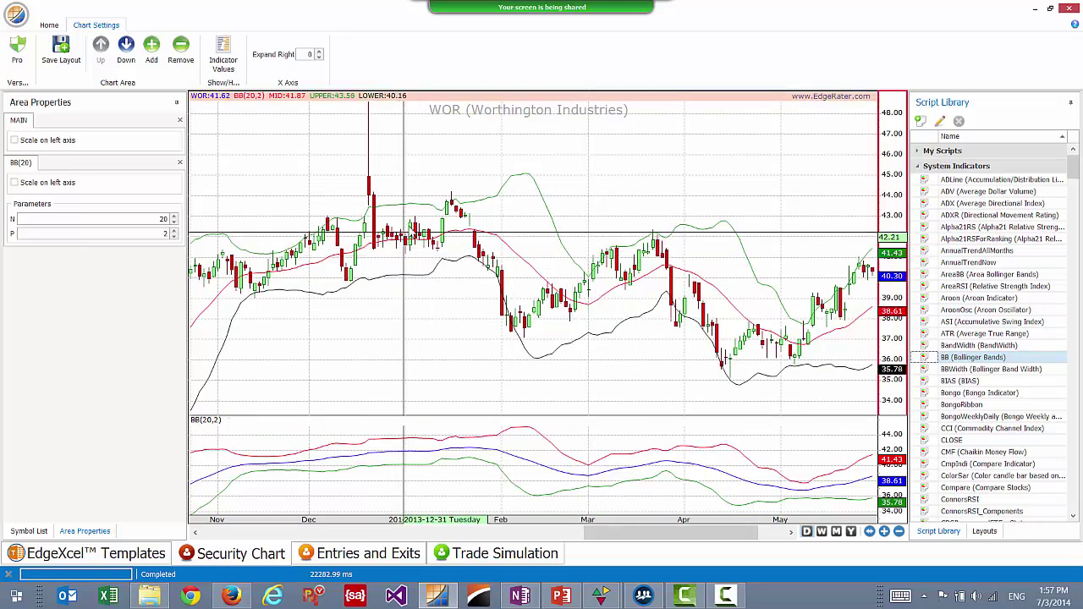
pyautogui.click(448, 496)
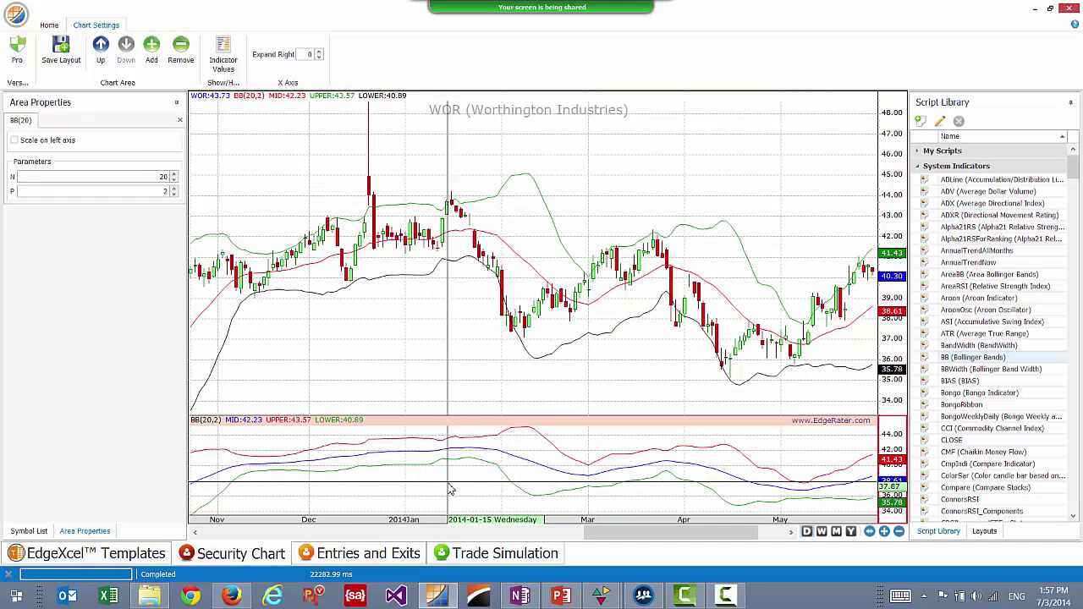
# Step: Delete the BB(20) entry from the lower pane's Area Properties
pyautogui.click(179, 120)
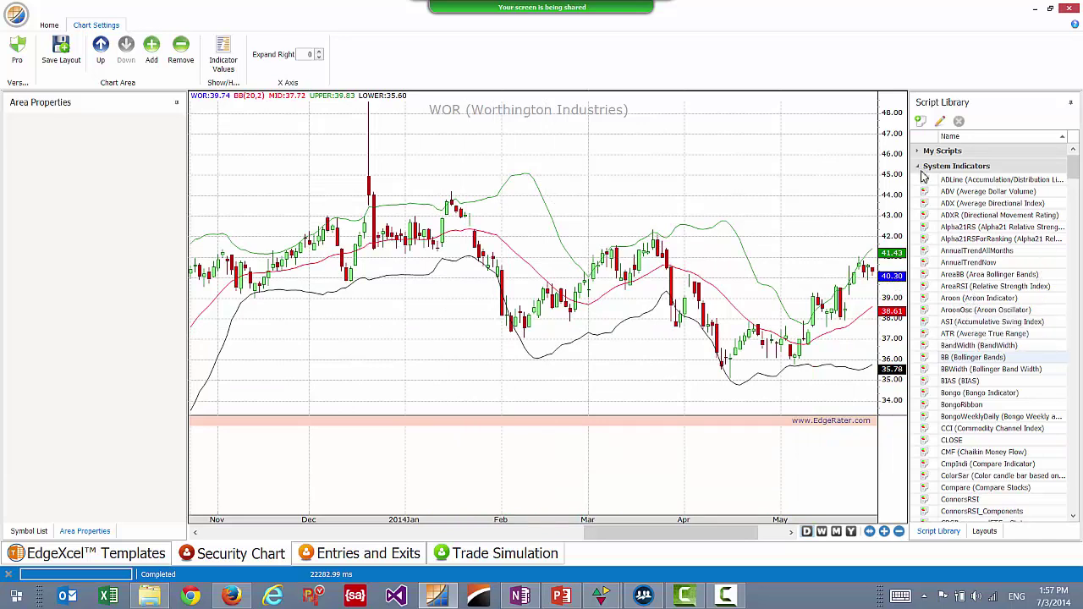
# Step: Add an OBV(20) On Balance Volume pane beneath the WOR chart from the Script Library
pyautogui.click(973, 310)
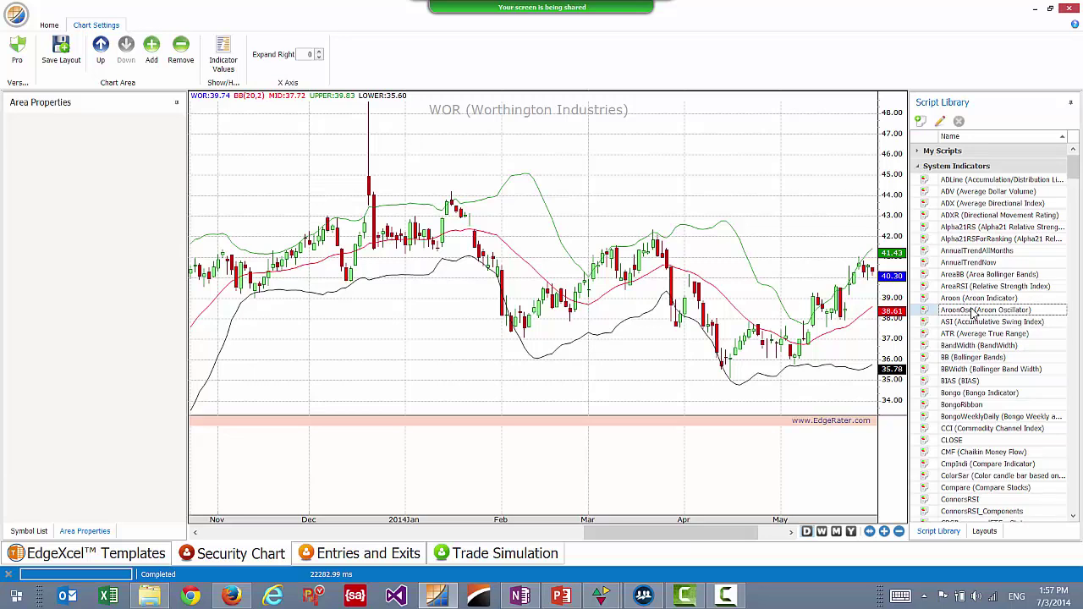
pyautogui.press('o')
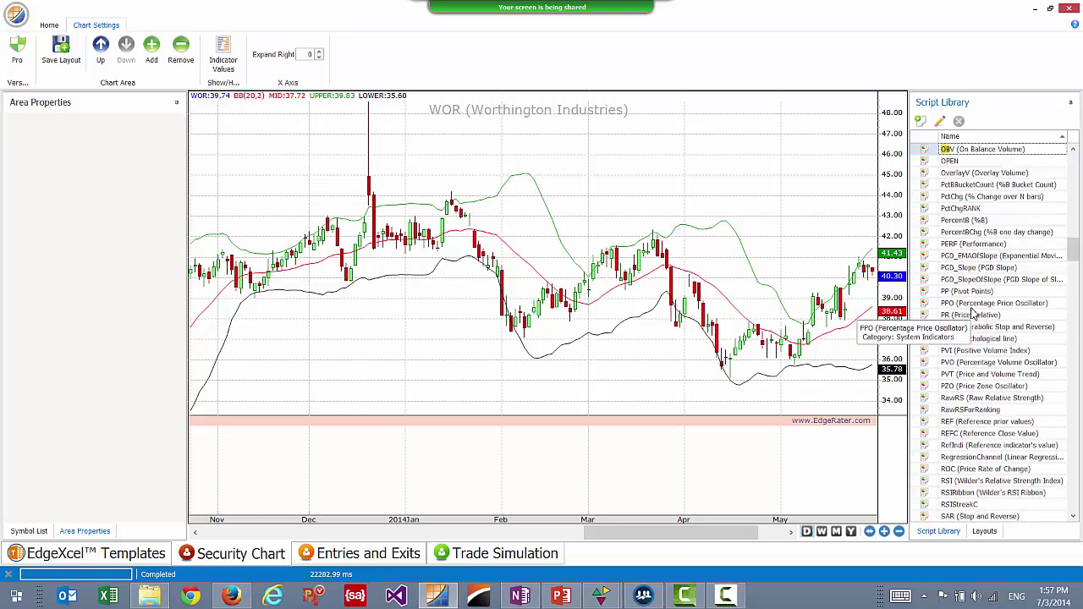
pyautogui.doubleClick(931, 152)
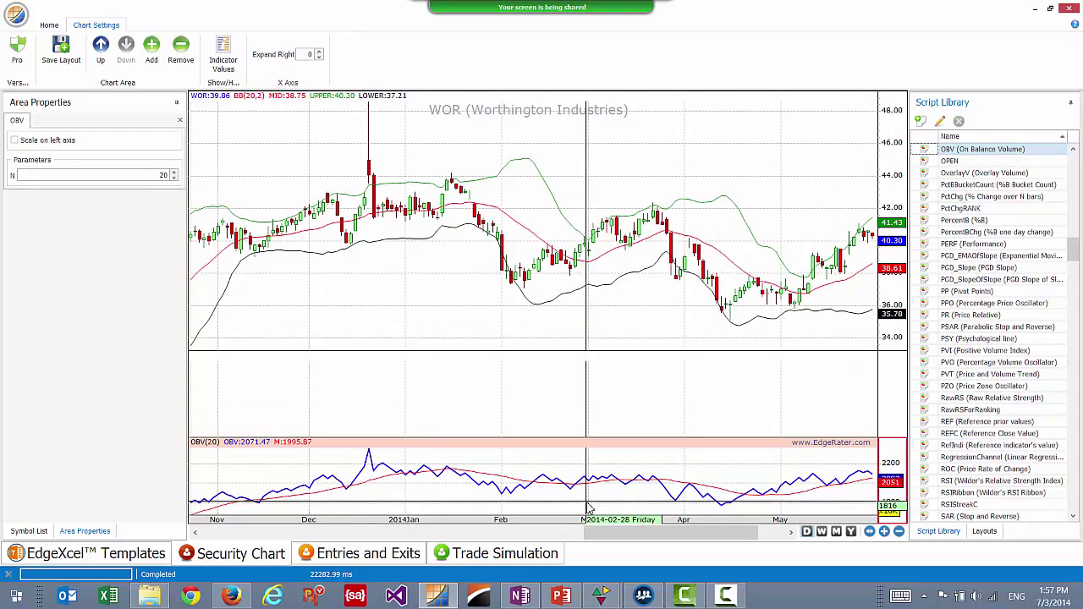
# Step: Remove the extra OBV pane and drop OBV(20) into the existing lower pane instead
pyautogui.click(180, 48)
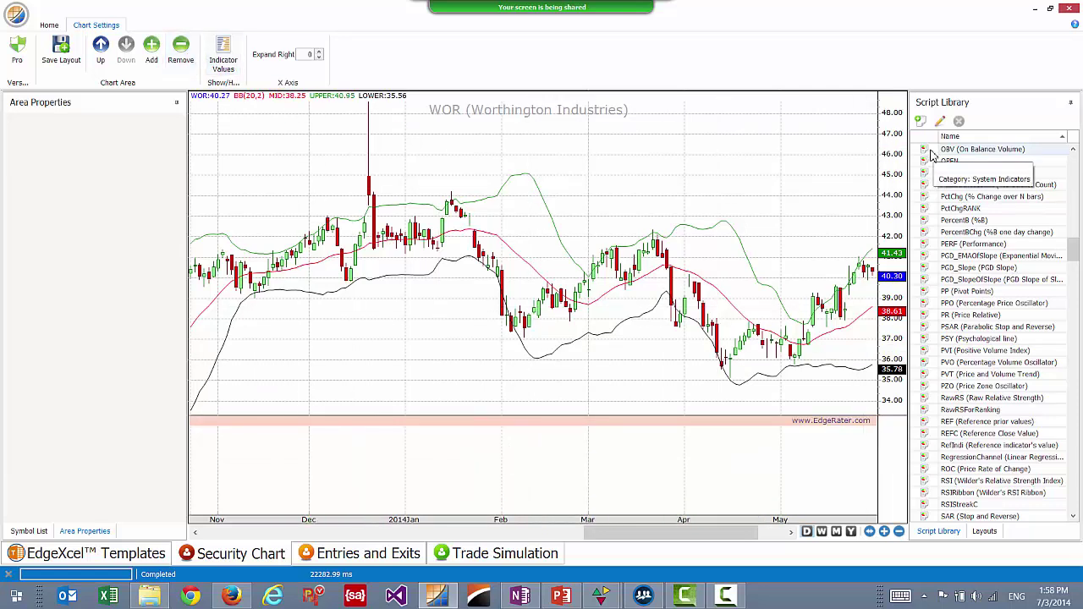
pyautogui.moveTo(787, 320); pyautogui.dragTo(571, 476)
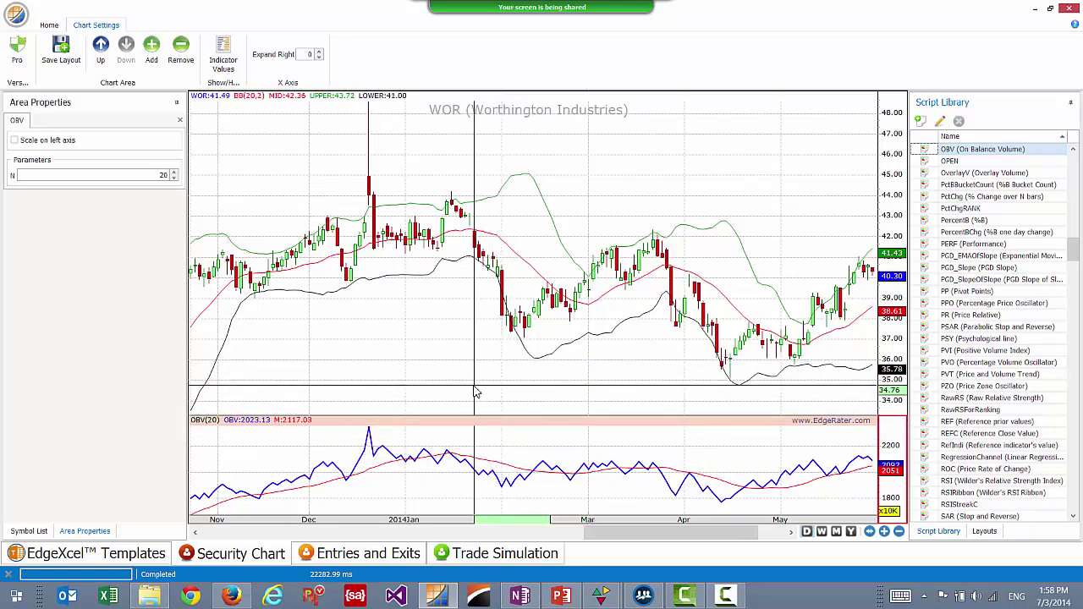
pyautogui.click(298, 464)
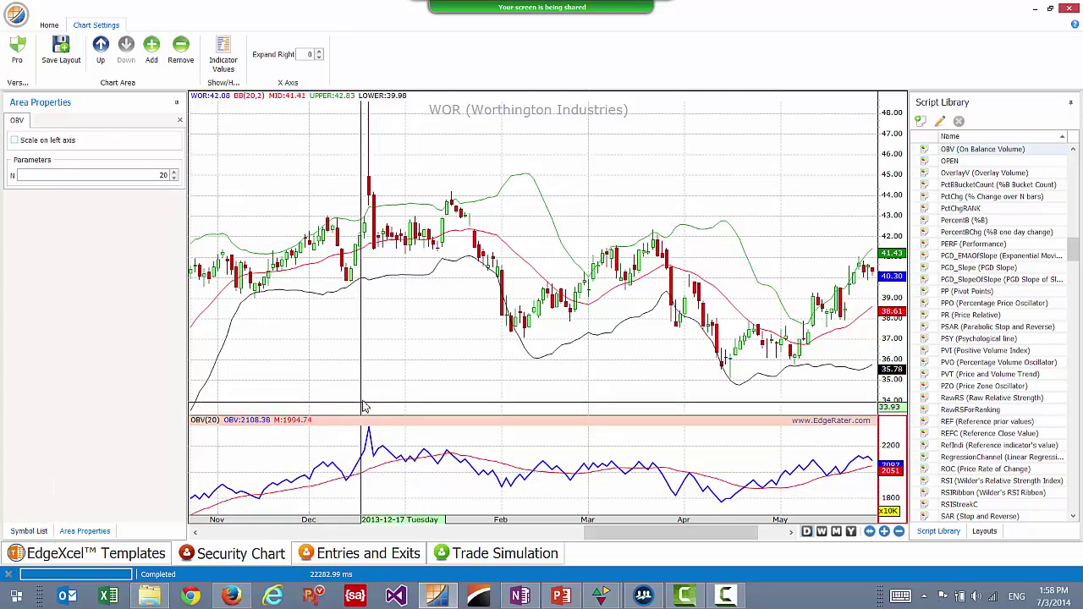
pyautogui.click(415, 376)
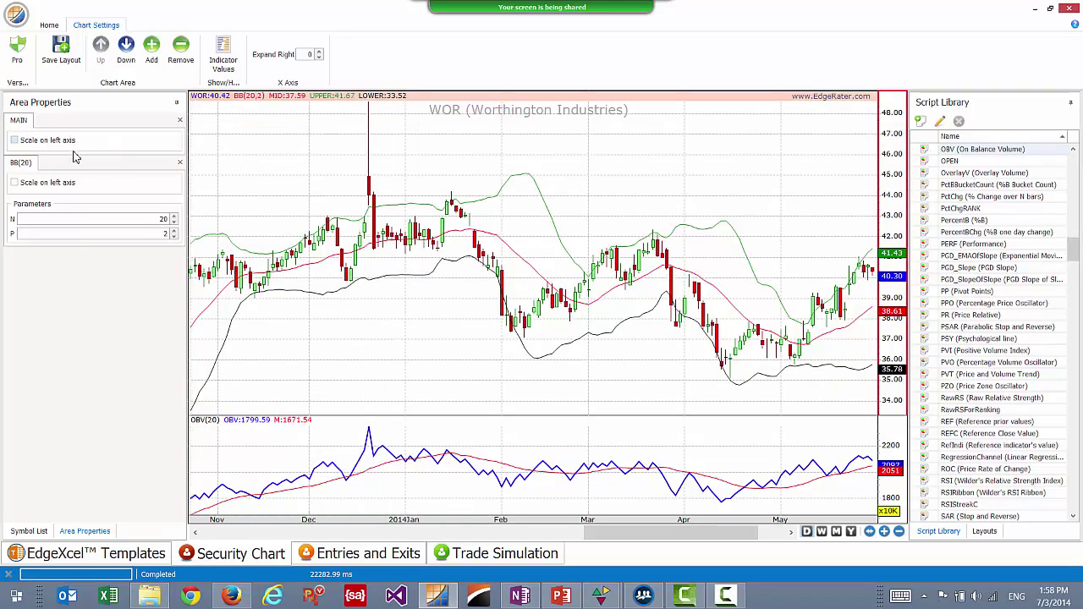
# Step: Remove BB(20) and the MAIN candlestick series from the upper chart area
pyautogui.click(179, 162)
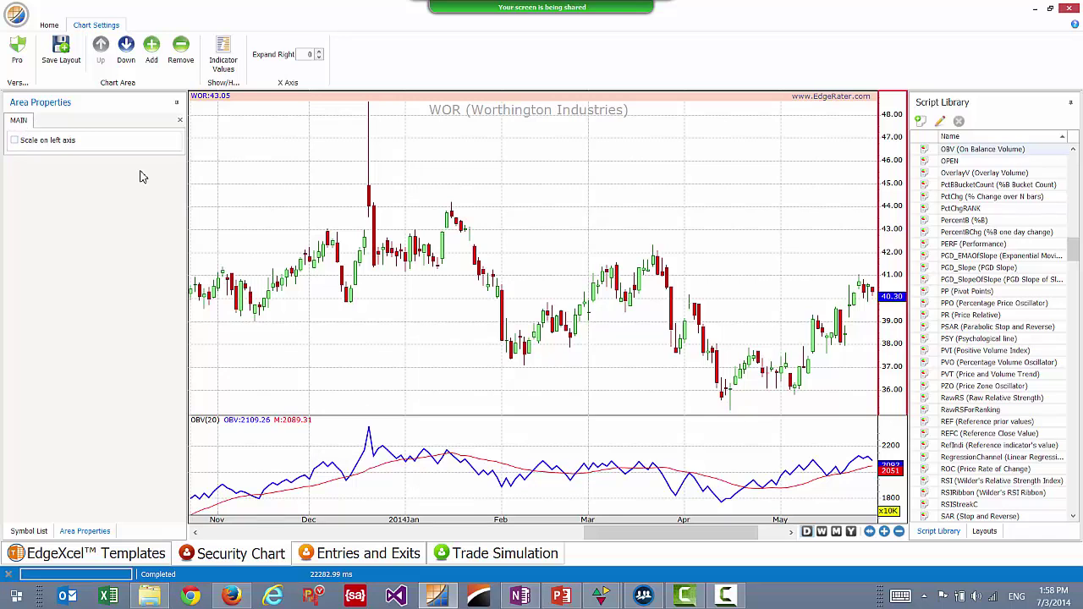
pyautogui.click(179, 121)
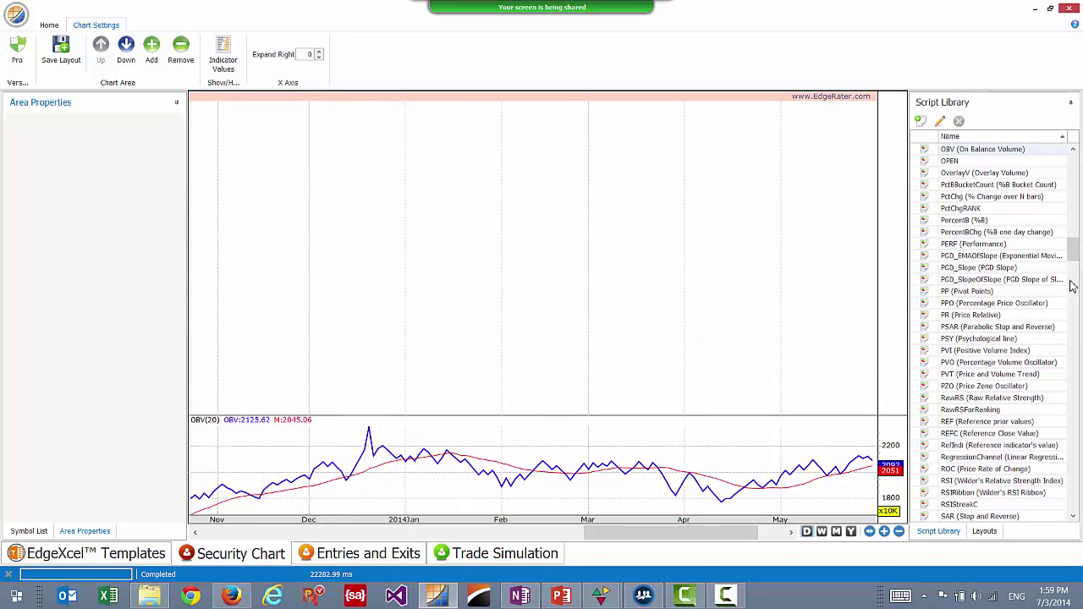
pyautogui.moveTo(1073, 249); pyautogui.dragTo(1074, 215)
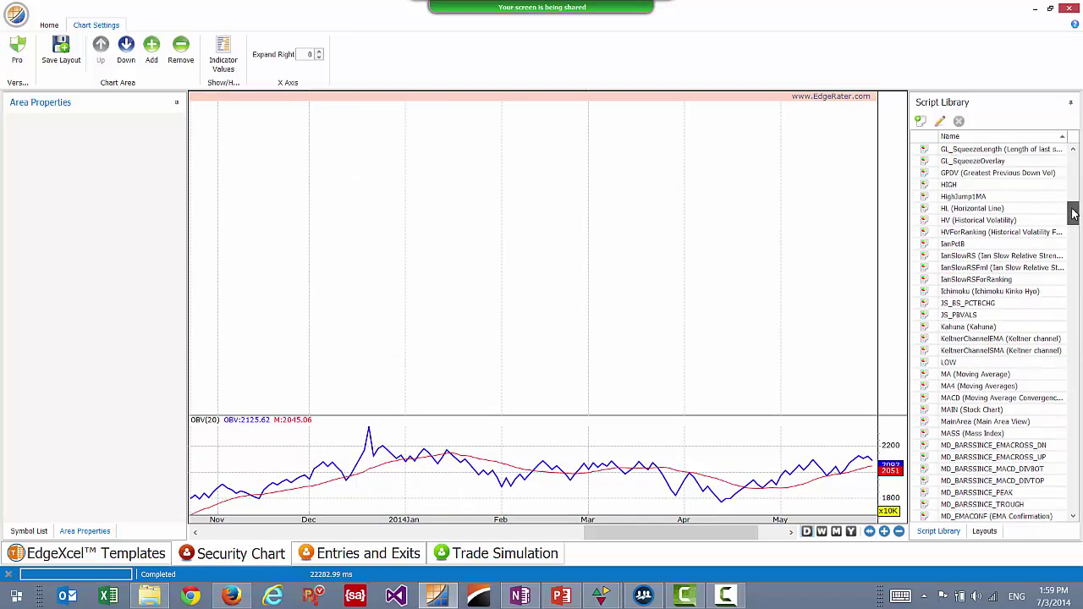
# Step: Reapply the Price Only layout from My Layouts to restore bare WOR candles
pyautogui.moveTo(1073, 214); pyautogui.dragTo(1073, 211)
pyautogui.click(986, 533)
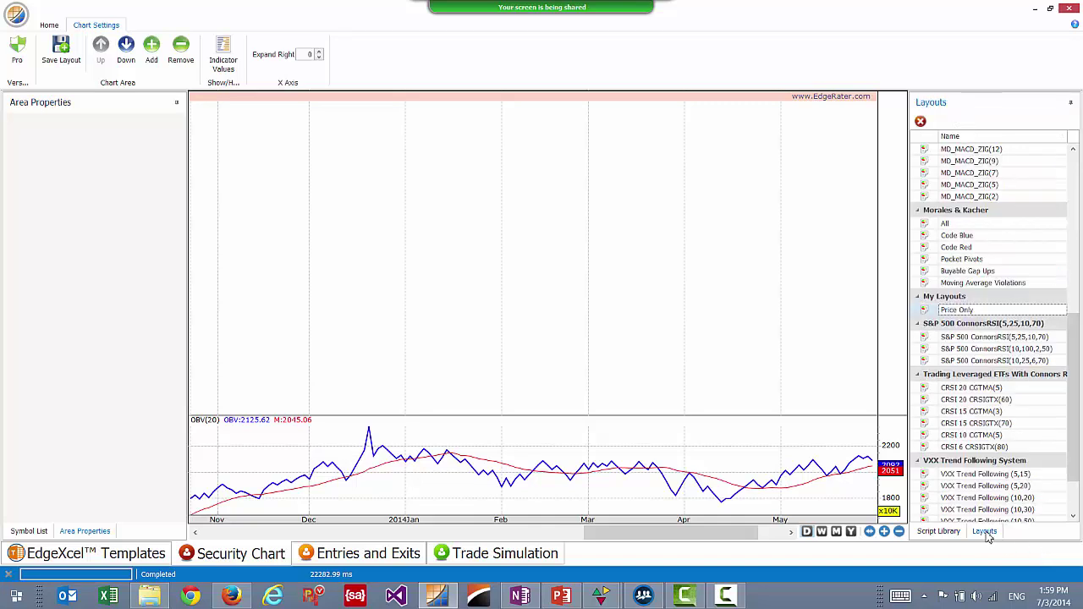
pyautogui.scroll(-1, 991, 413)
pyautogui.scroll(8, 990, 372)
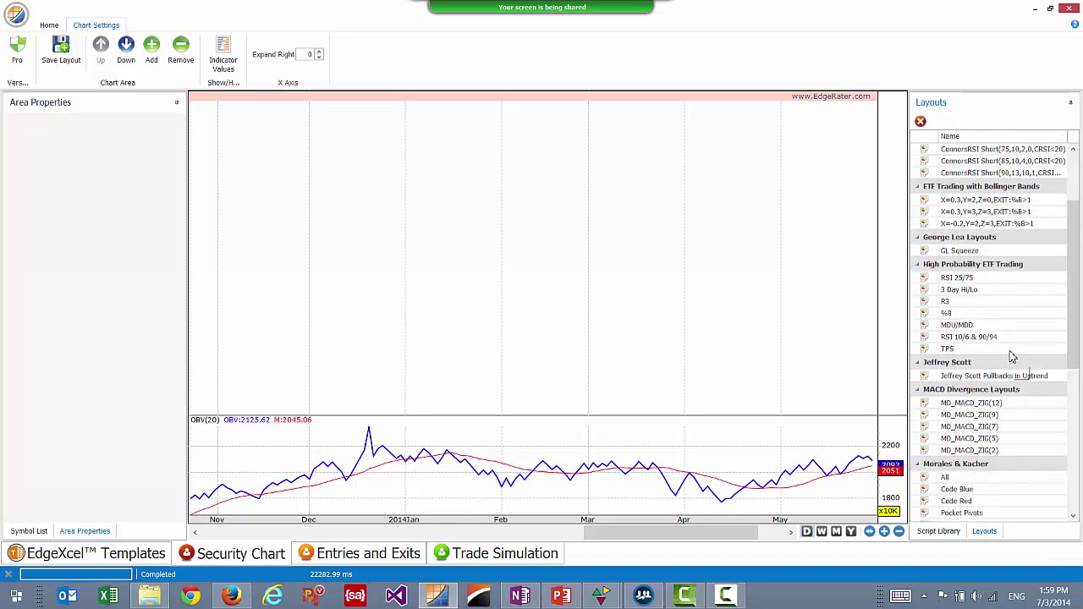
pyautogui.scroll(-3, 1009, 349)
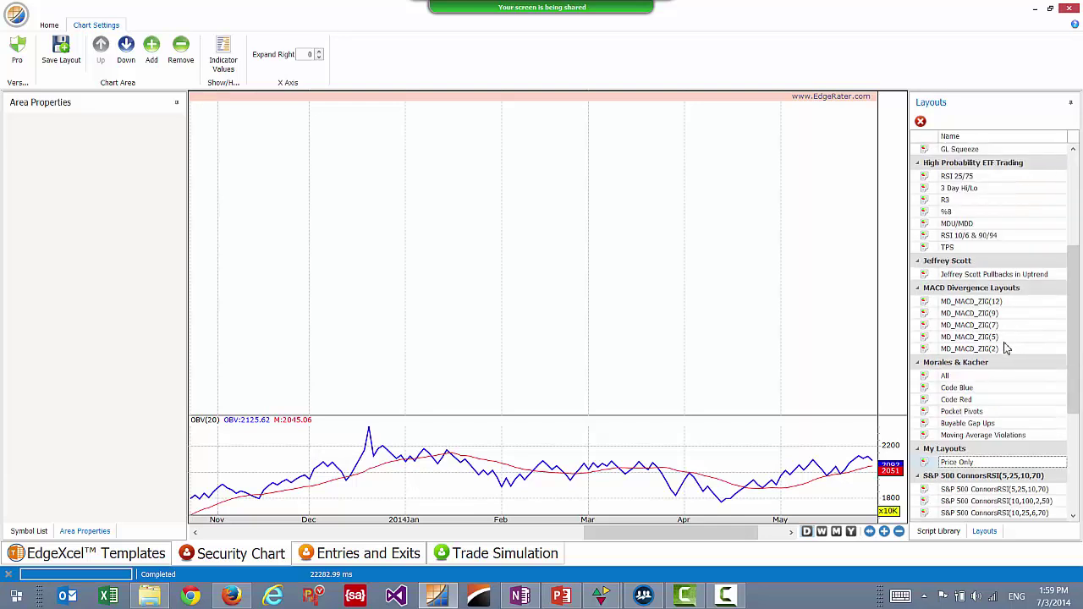
pyautogui.doubleClick(967, 462)
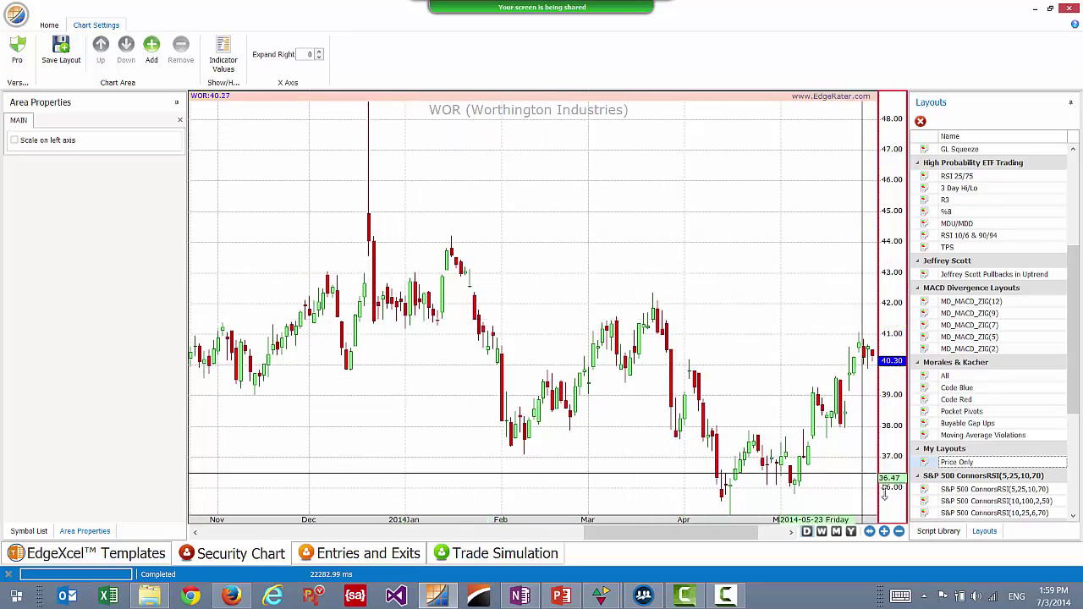
pyautogui.click(931, 534)
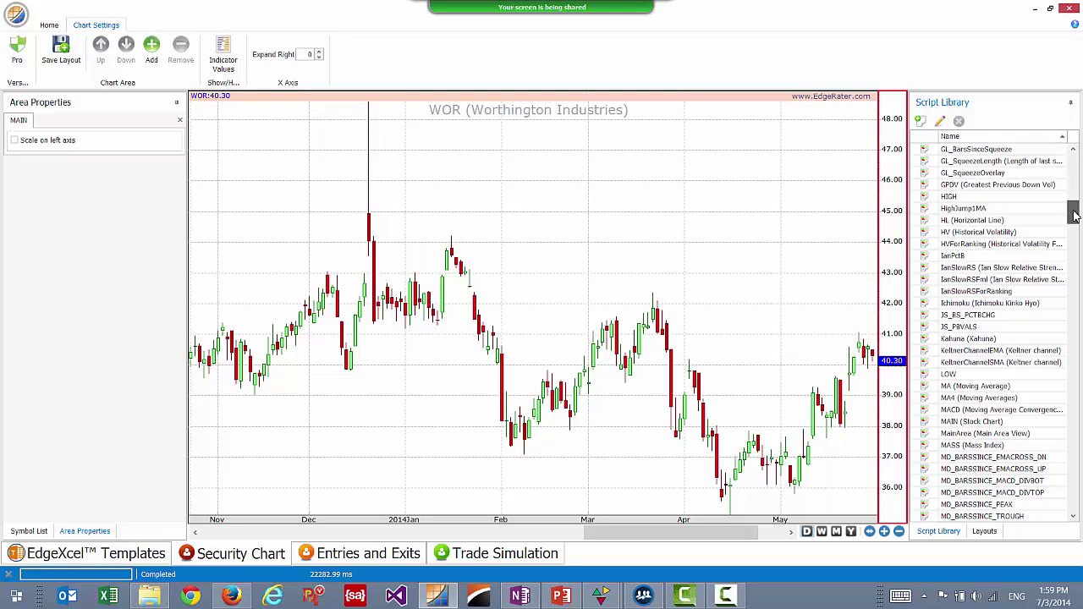
pyautogui.click(178, 119)
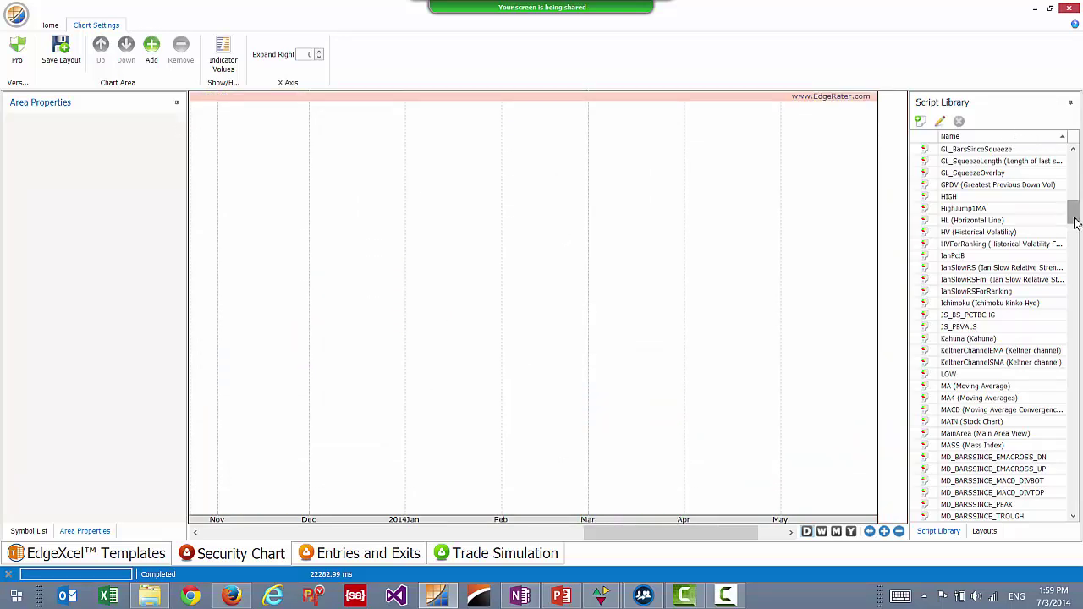
pyautogui.click(948, 424)
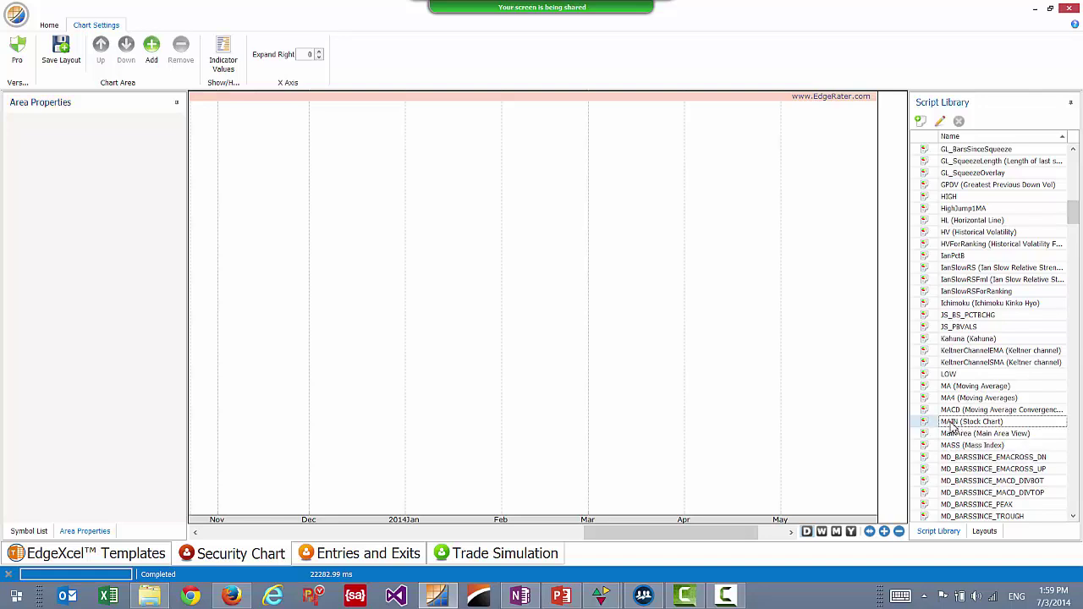
pyautogui.moveTo(952, 424); pyautogui.dragTo(584, 323)
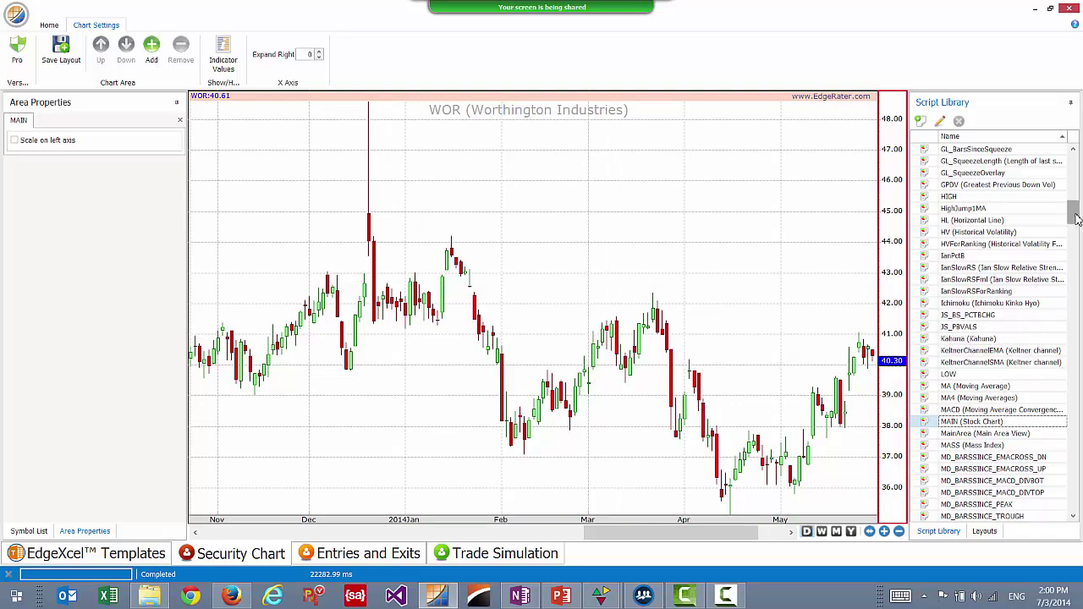
pyautogui.moveTo(1077, 218); pyautogui.dragTo(1077, 172)
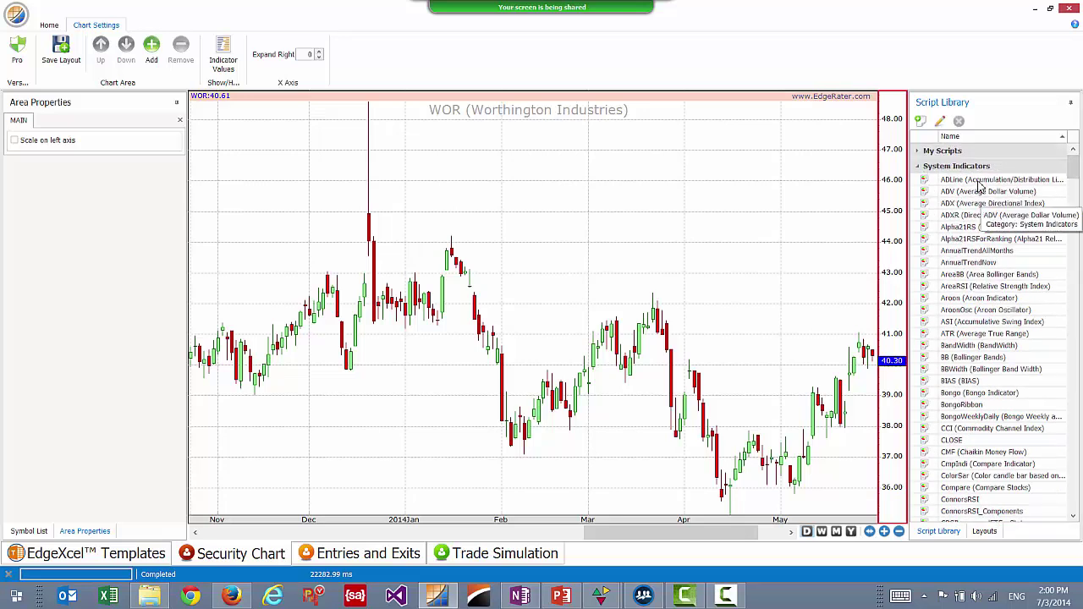
# Step: Add a VOL (Volume) pane below the WOR price chart
pyautogui.click(977, 138)
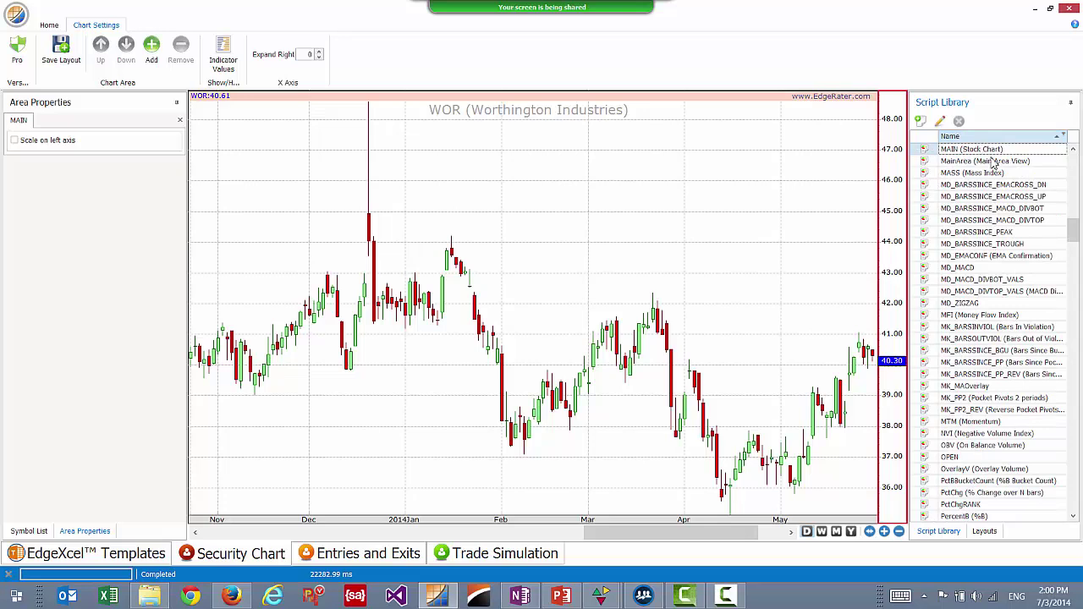
pyautogui.scroll(15, 1016, 195)
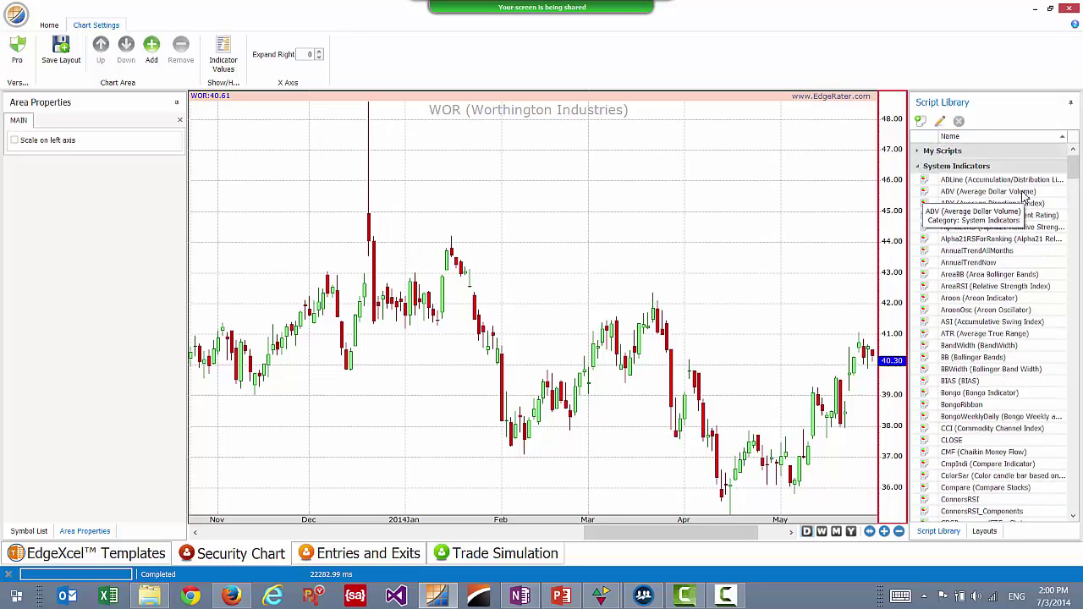
pyautogui.click(988, 195)
pyautogui.press('v')
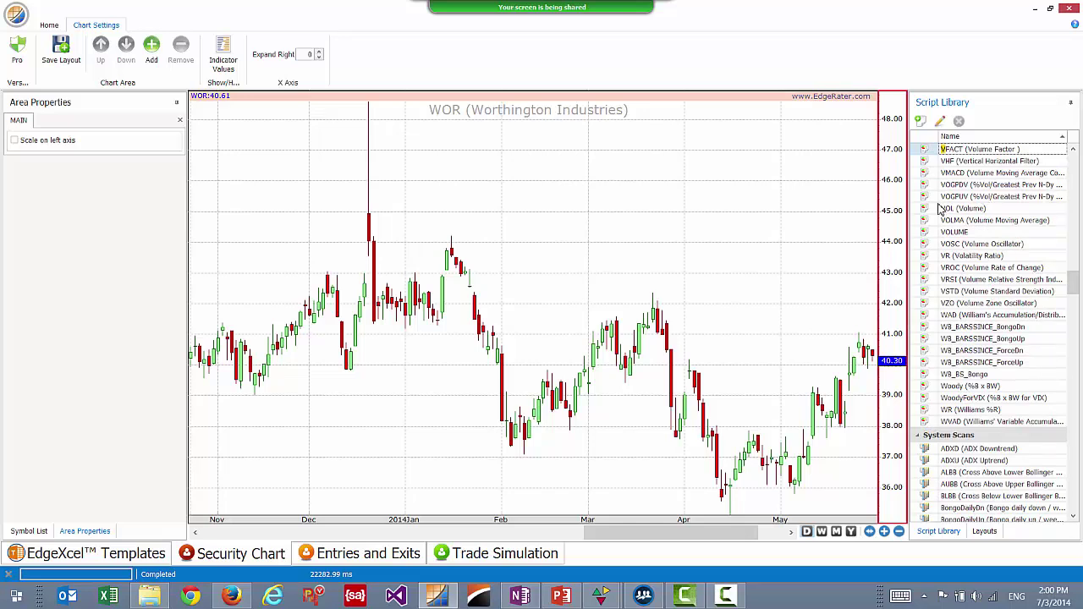
pyautogui.doubleClick(928, 209)
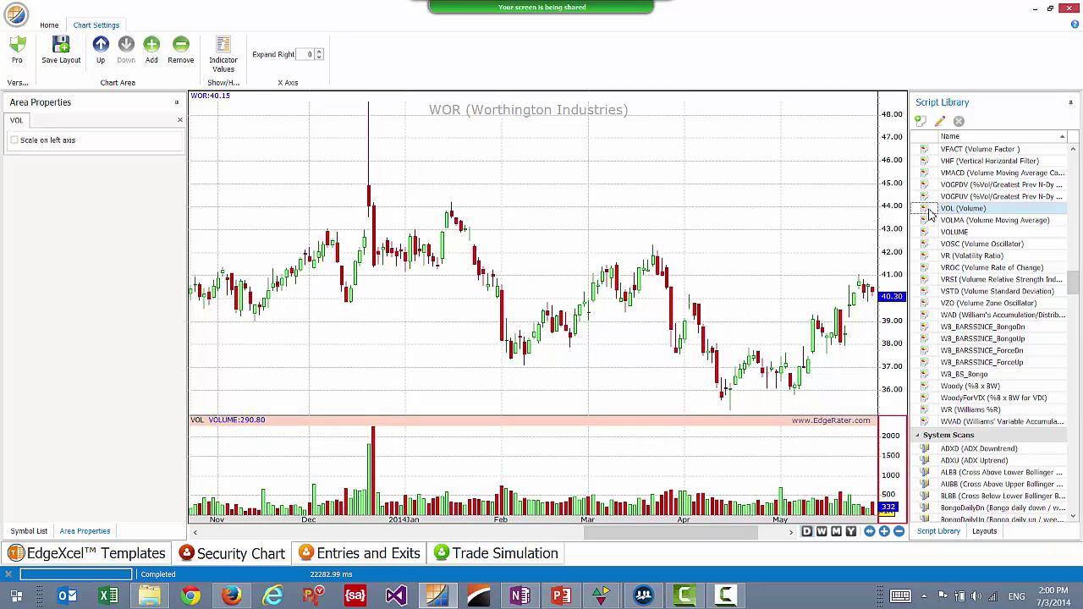
# Step: Overlay VOL on the candles, scaled on the left axis and stretched to shrink the bars
pyautogui.moveTo(929, 213); pyautogui.dragTo(780, 242)
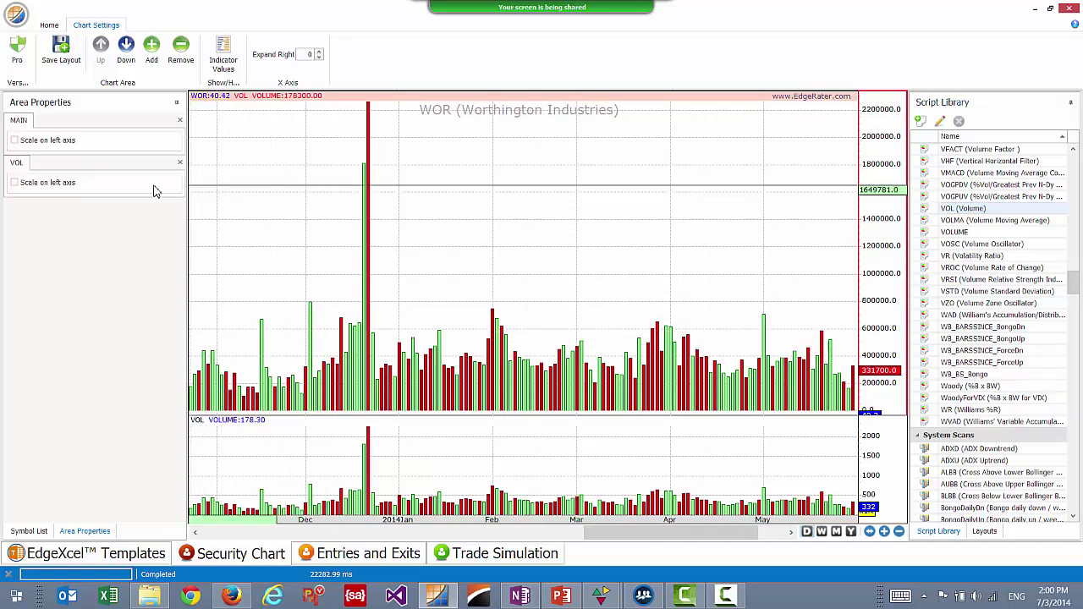
pyautogui.click(118, 190)
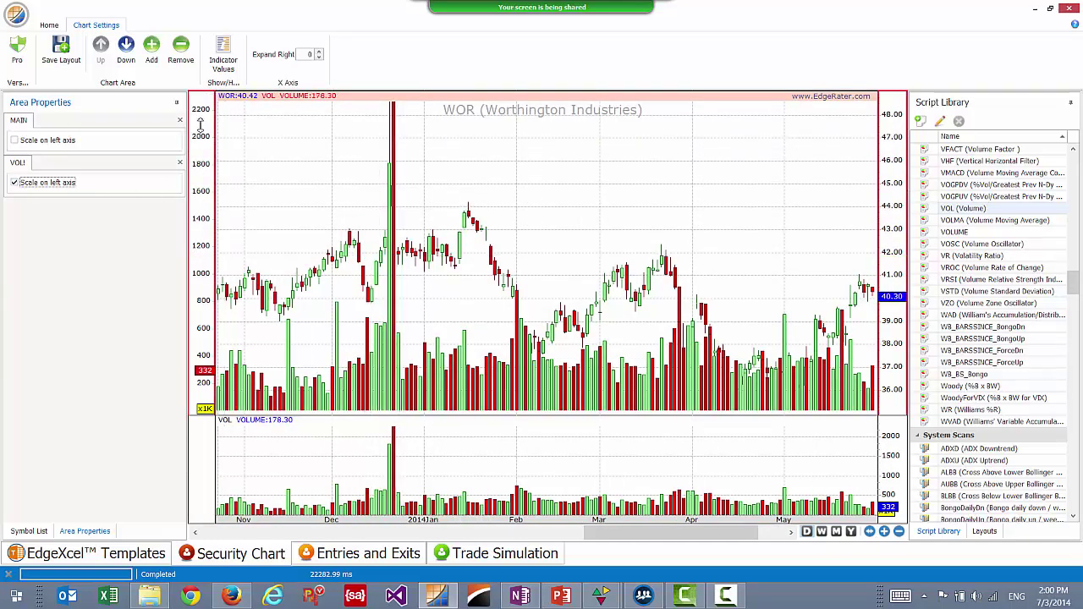
pyautogui.moveTo(200, 123); pyautogui.dragTo(214, 283)
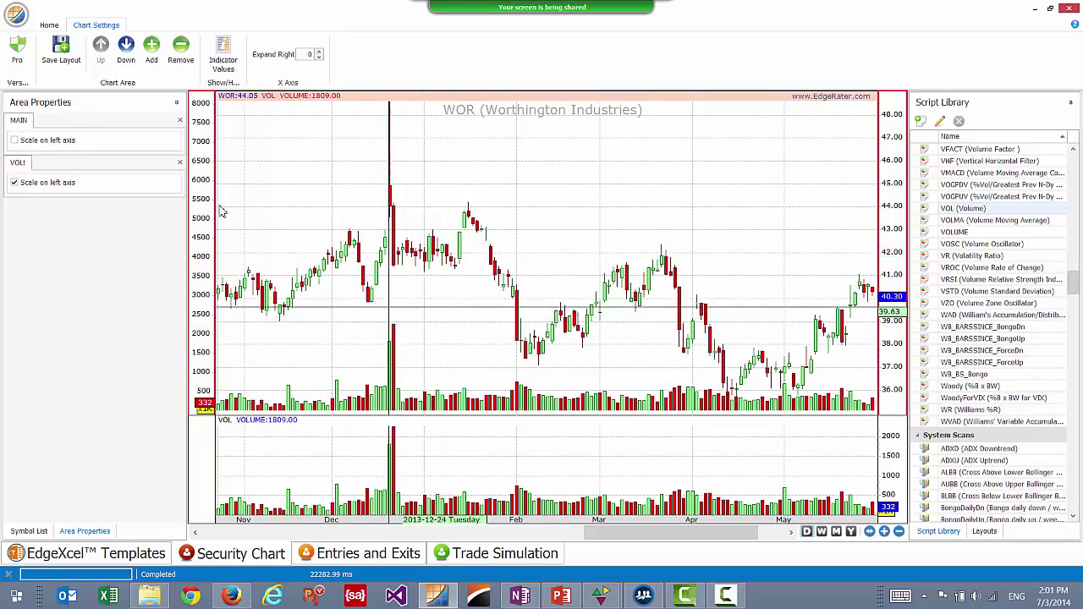
# Step: Swap the VOL overlay for OverlayV on a left-axis scale and delete the separate VOL pane
pyautogui.click(180, 162)
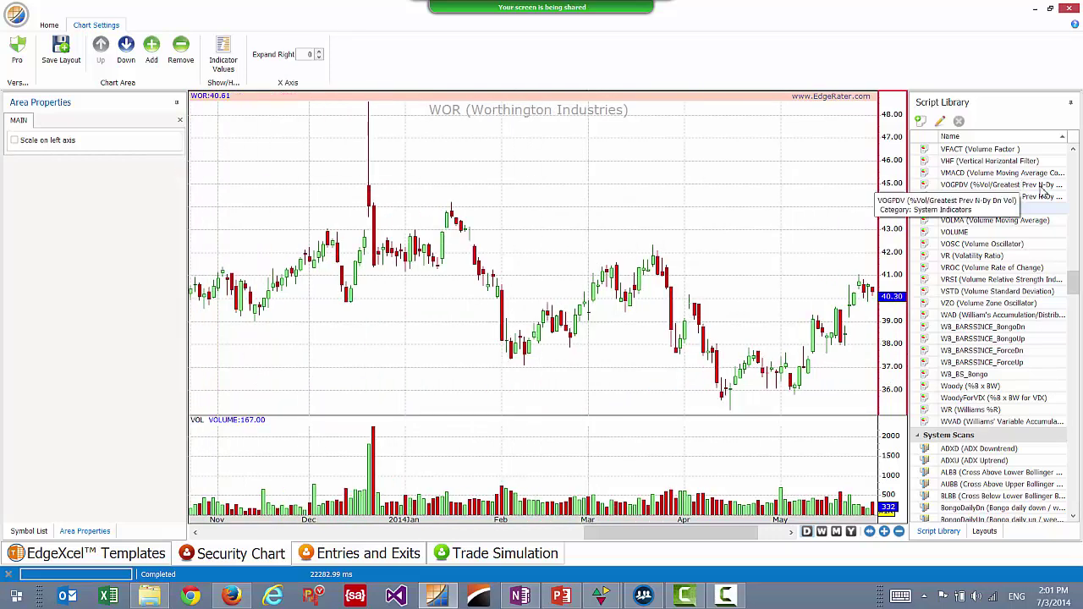
pyautogui.moveTo(1074, 292); pyautogui.dragTo(1073, 165)
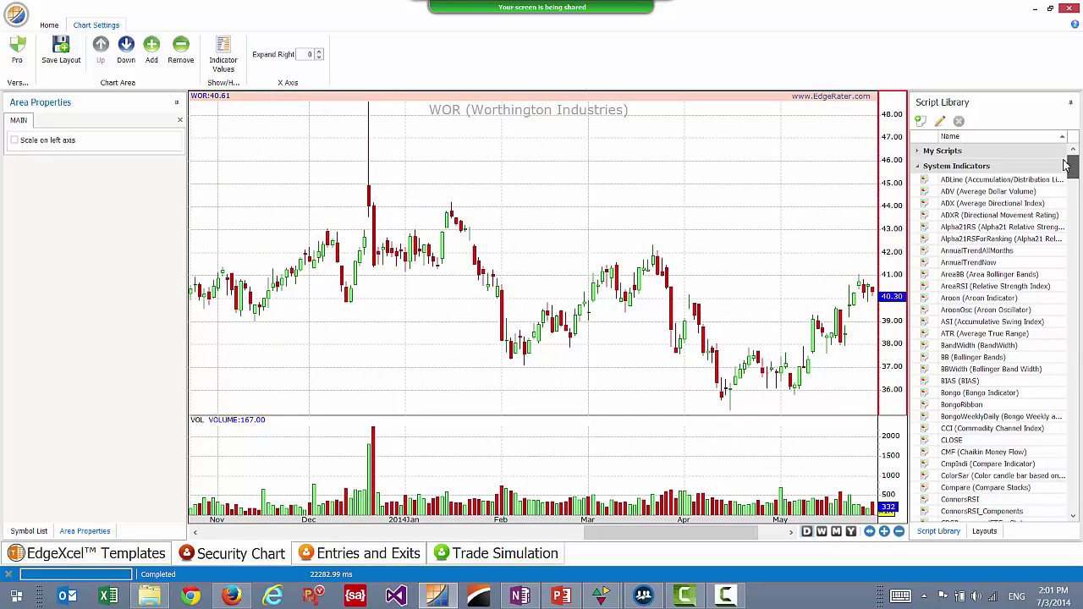
pyautogui.click(973, 205)
pyautogui.press('o')
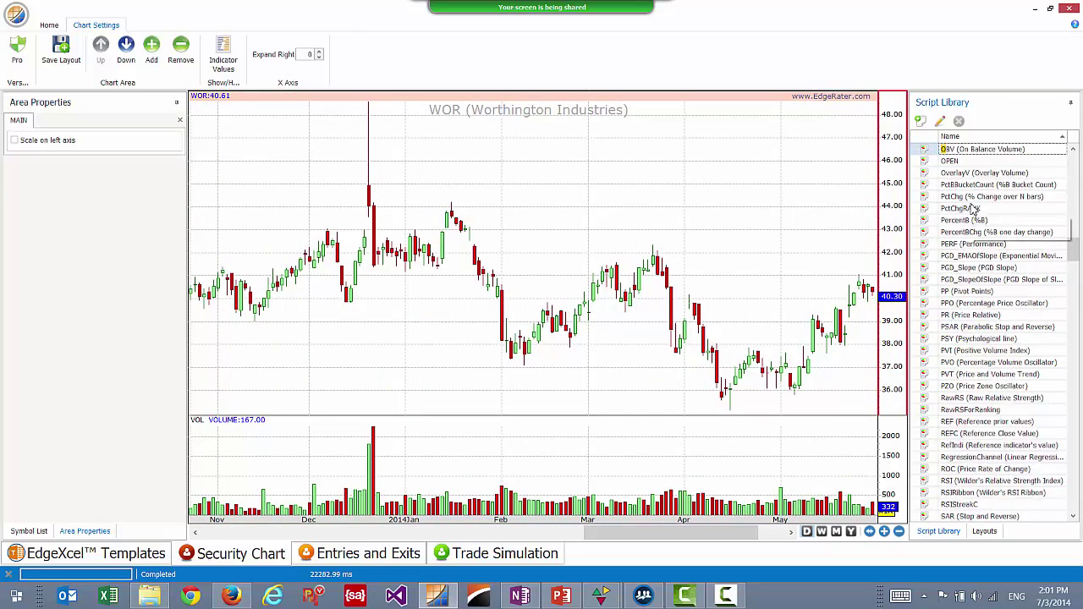
pyautogui.click(929, 174)
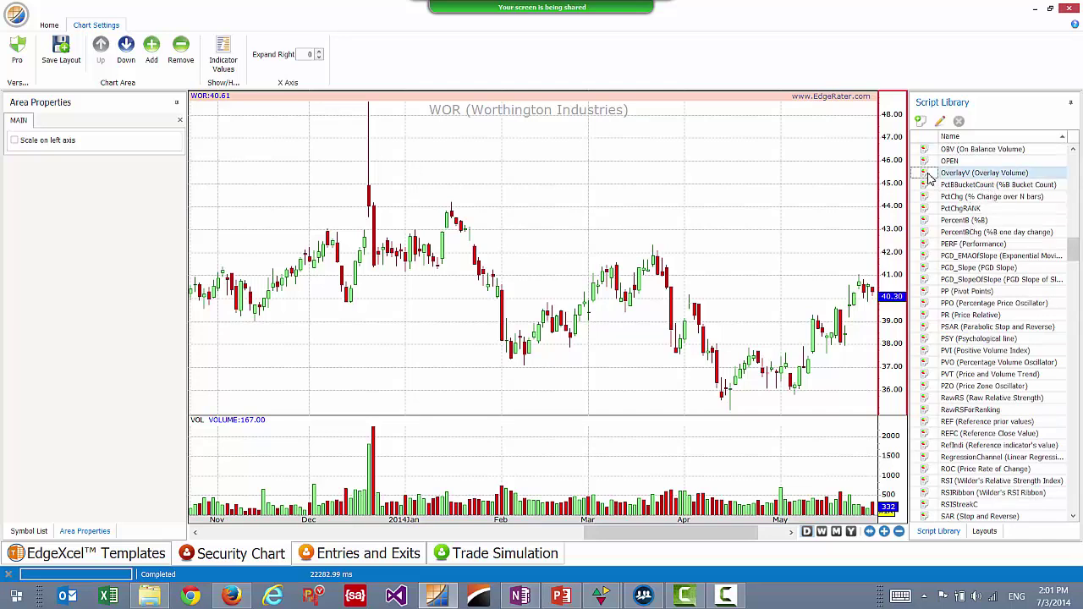
pyautogui.moveTo(929, 178); pyautogui.dragTo(540, 375)
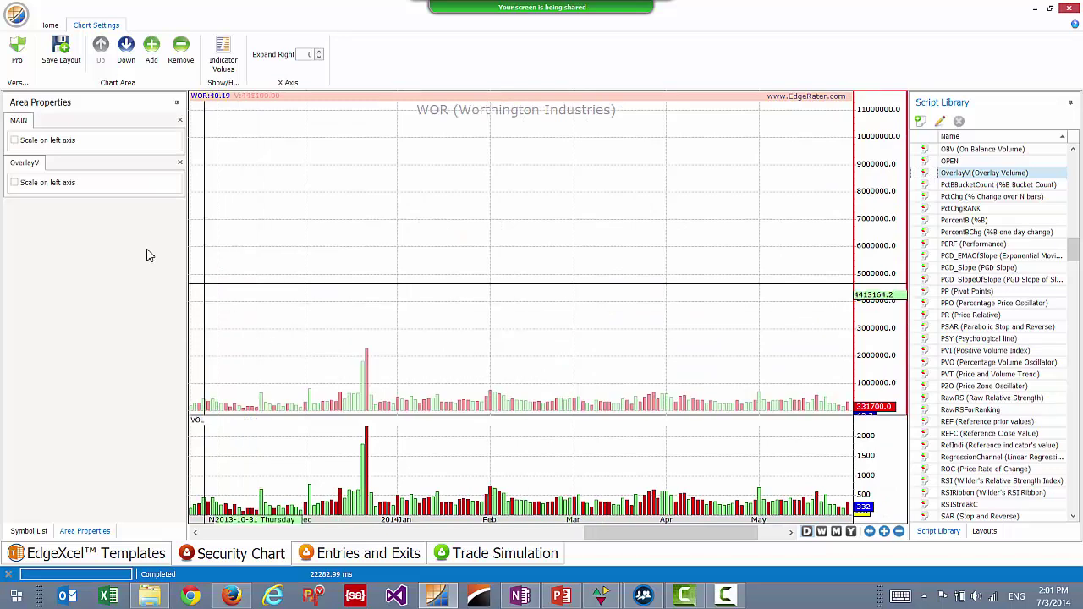
pyautogui.click(25, 185)
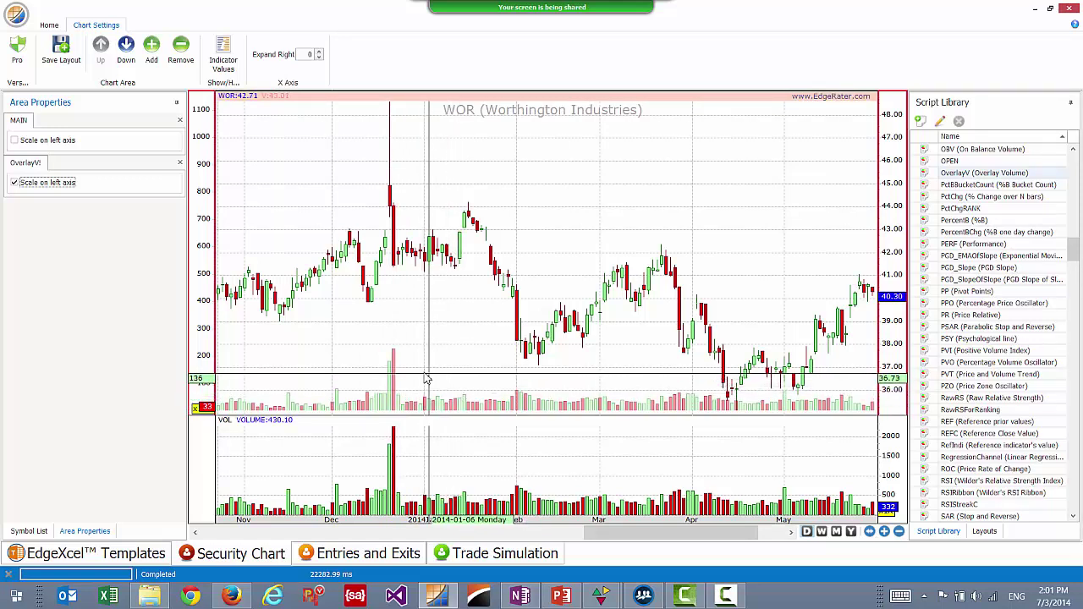
pyautogui.click(493, 472)
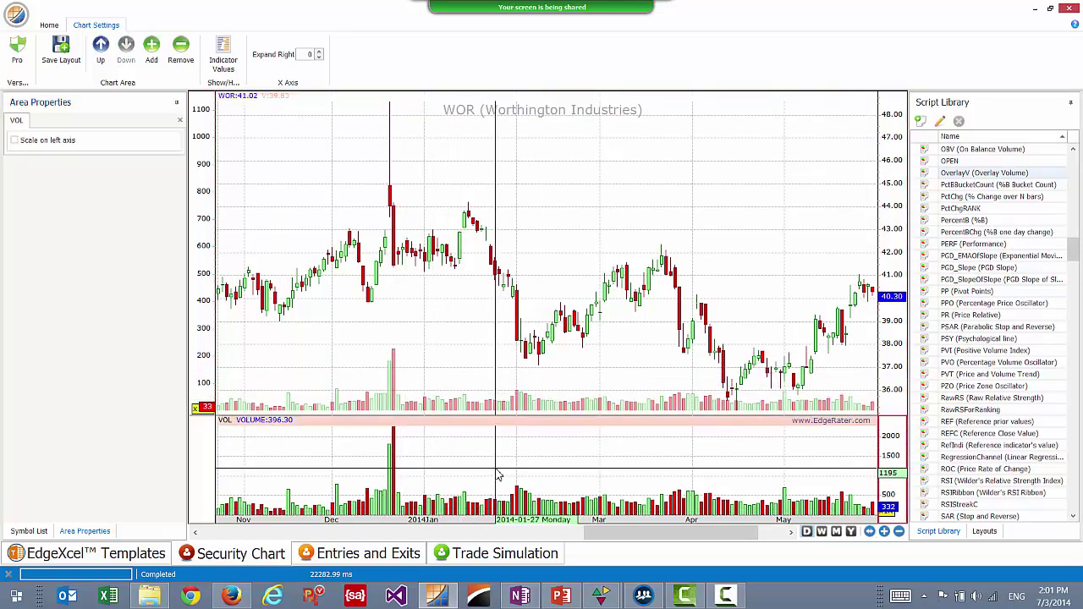
pyautogui.click(181, 52)
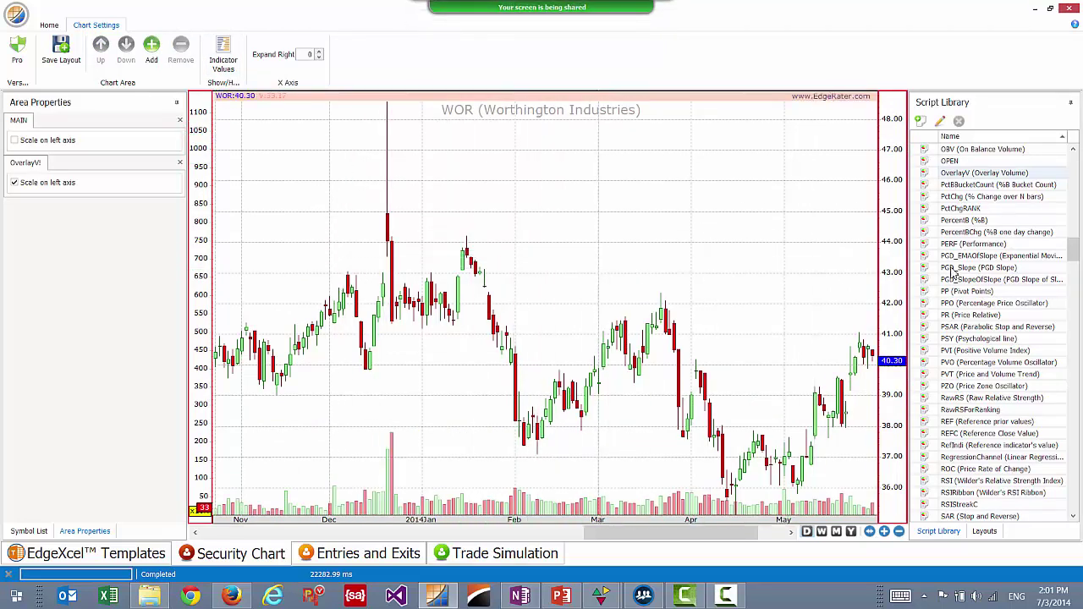
# Step: Overlay an MA on the WOR candles with period 50, then lower it to MA(43)
pyautogui.moveTo(1074, 248); pyautogui.dragTo(1071, 194)
pyautogui.click(973, 209)
pyautogui.press('m')
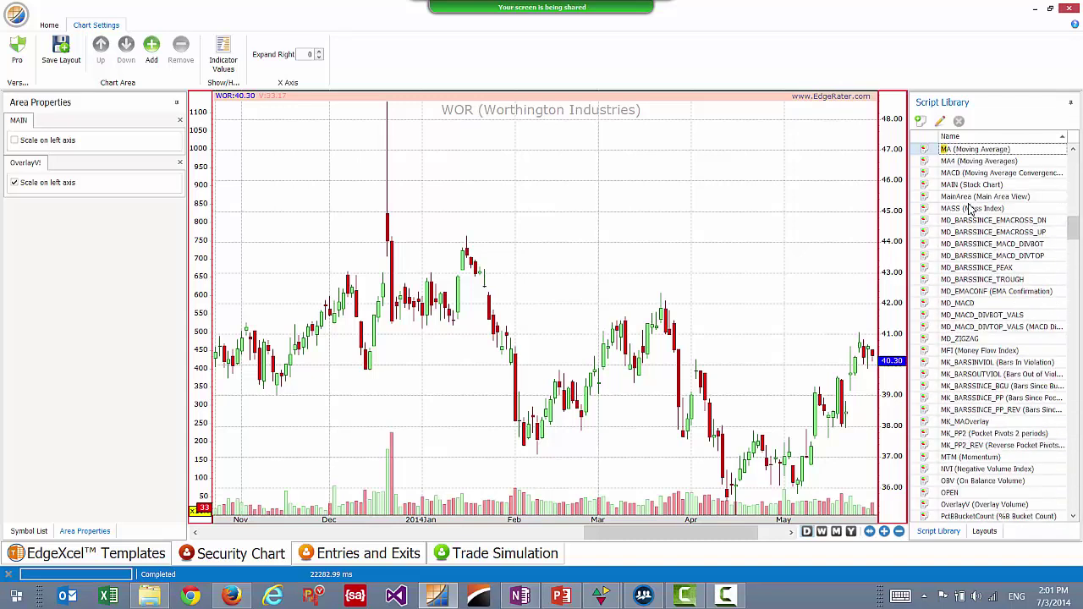
pyautogui.moveTo(924, 152); pyautogui.dragTo(742, 192)
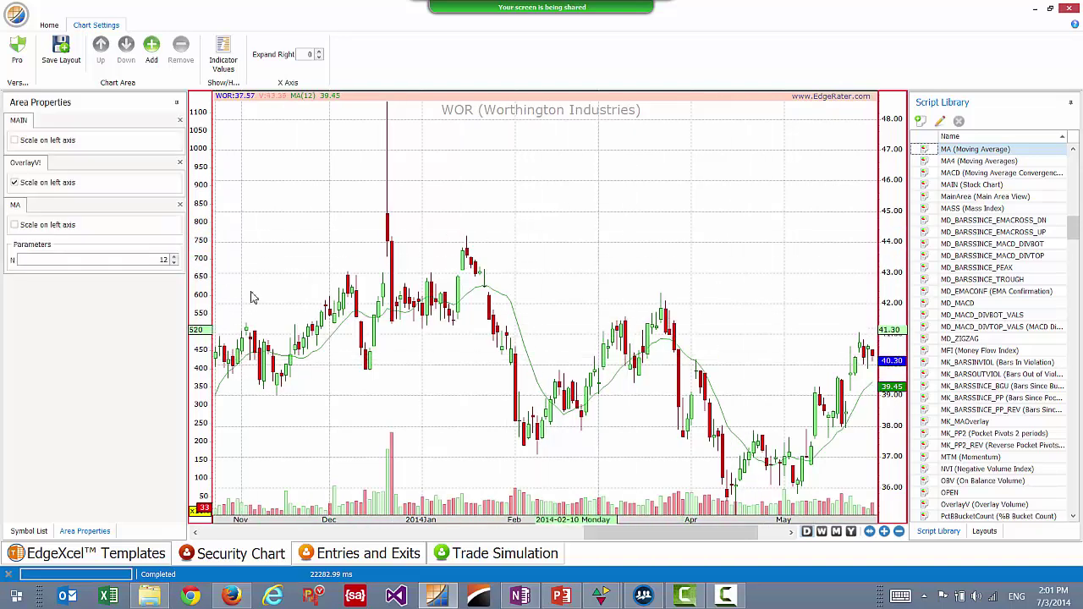
pyautogui.click(147, 264)
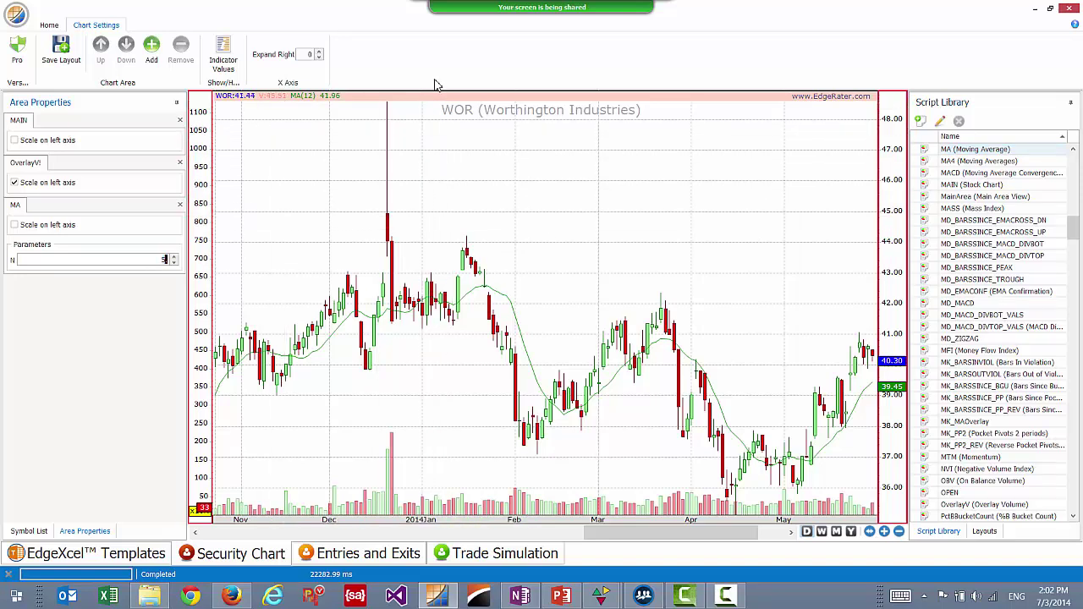
pyautogui.write('50')
pyautogui.press('Return')
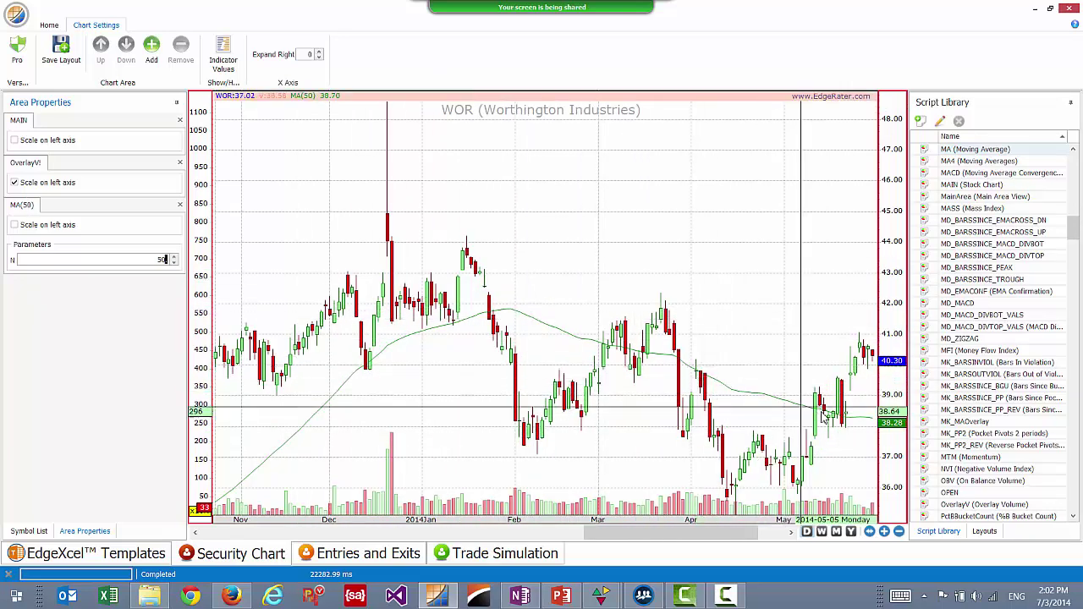
pyautogui.click(173, 263)
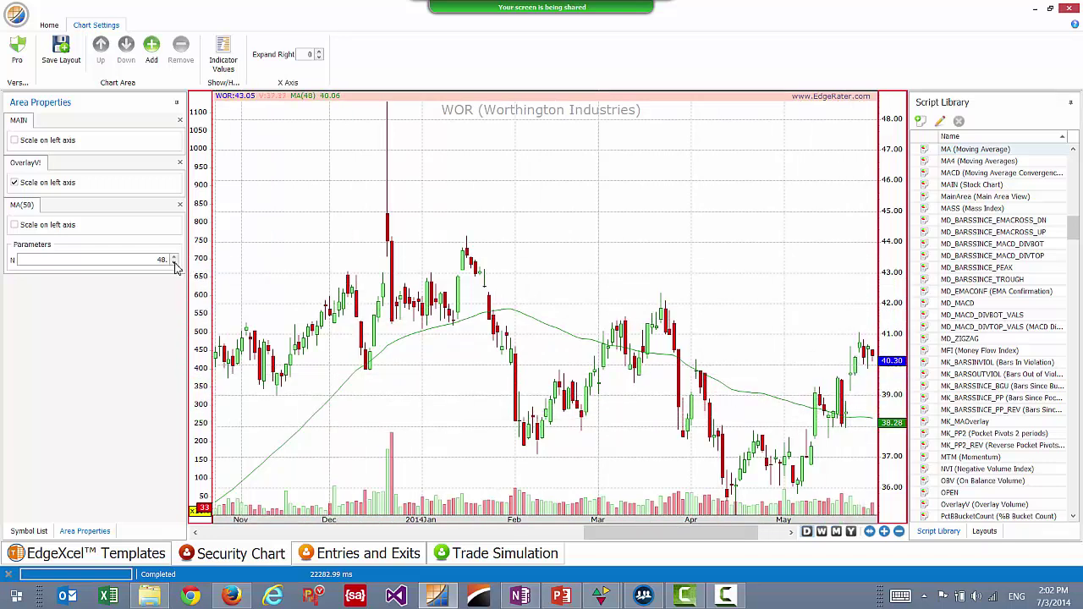
pyautogui.click(174, 262)
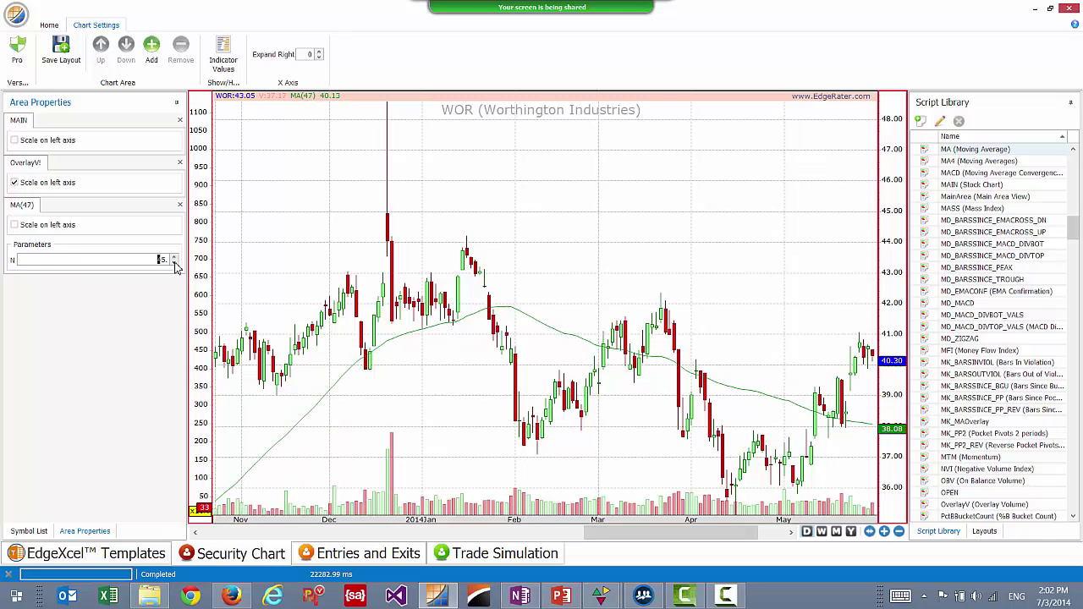
pyautogui.click(174, 263)
pyautogui.click(174, 263)
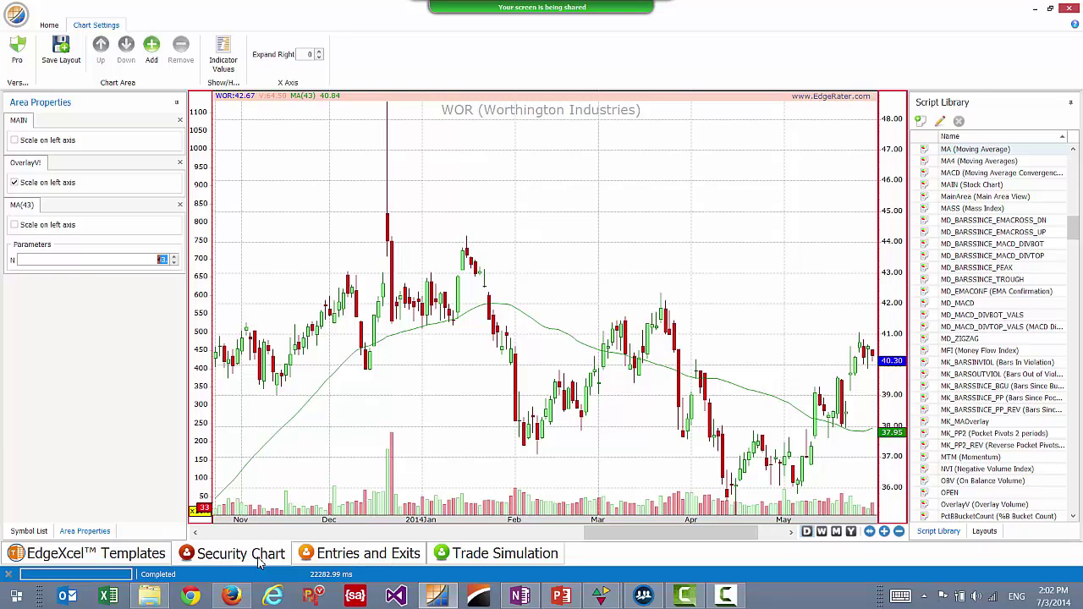
# Step: Switch to the Entries and Exits designer and collapse System Indicators to list System Scans
pyautogui.click(352, 555)
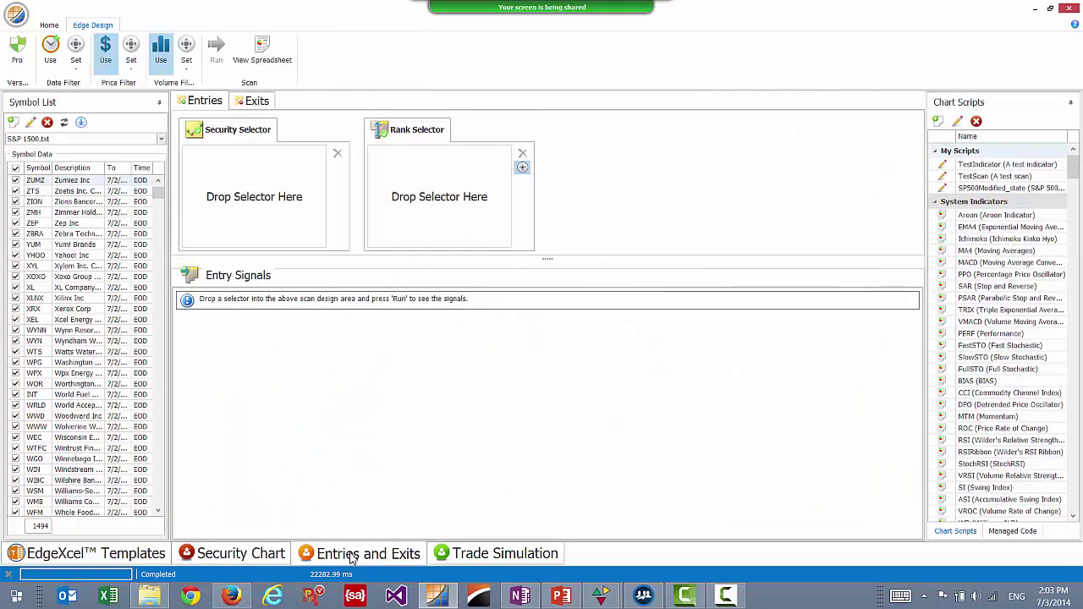
pyautogui.click(484, 557)
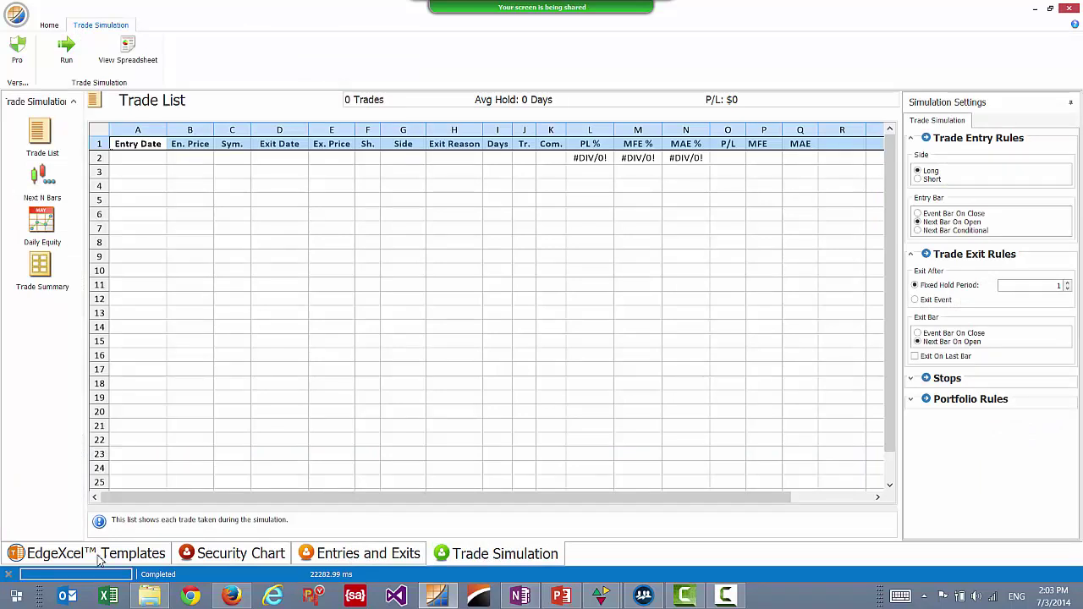
pyautogui.click(215, 561)
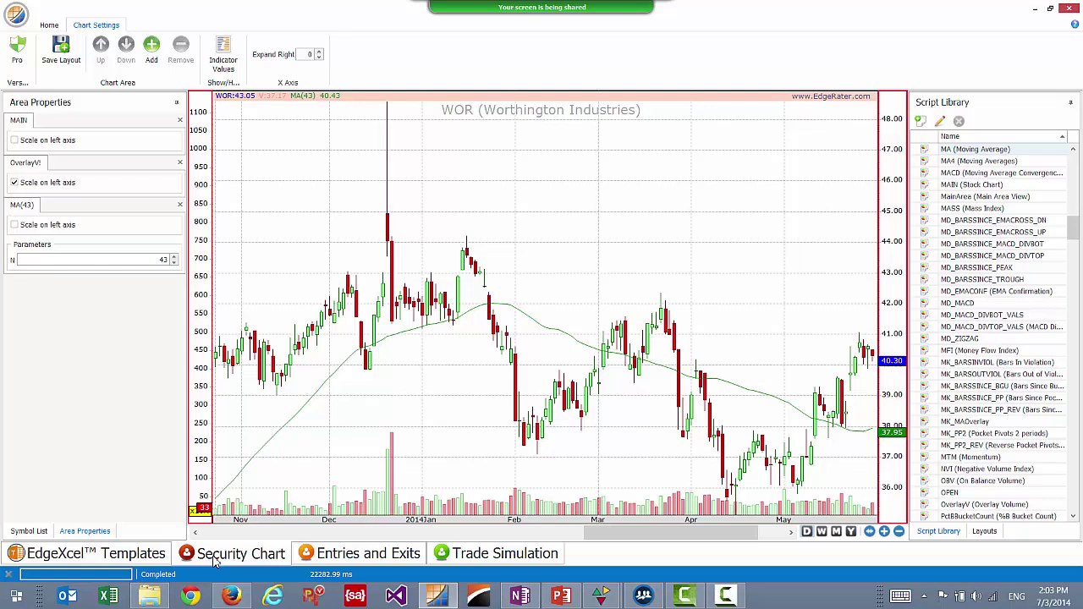
pyautogui.click(345, 560)
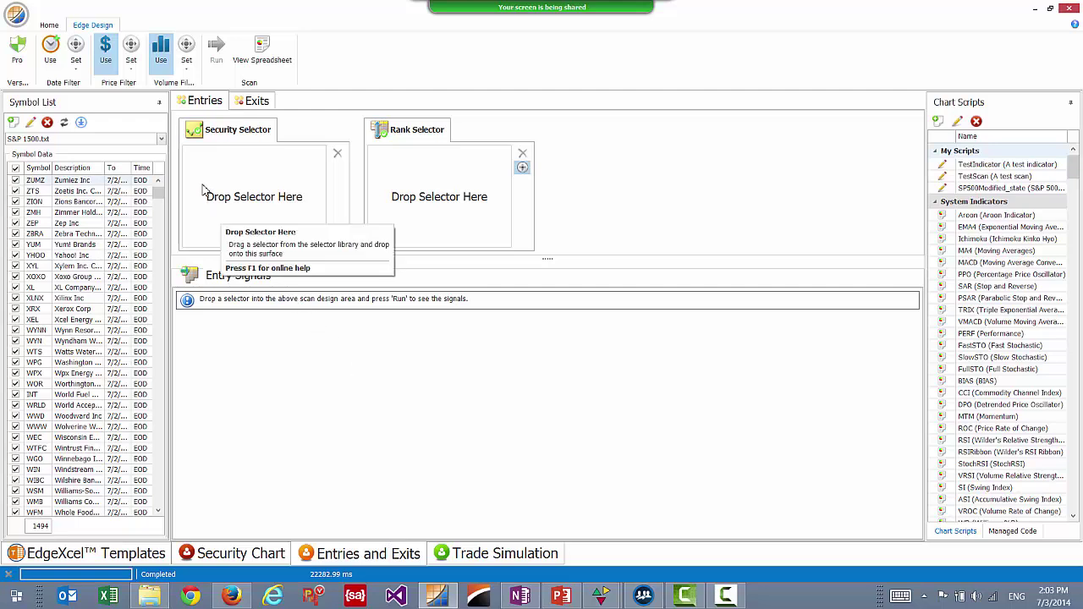
pyautogui.click(936, 203)
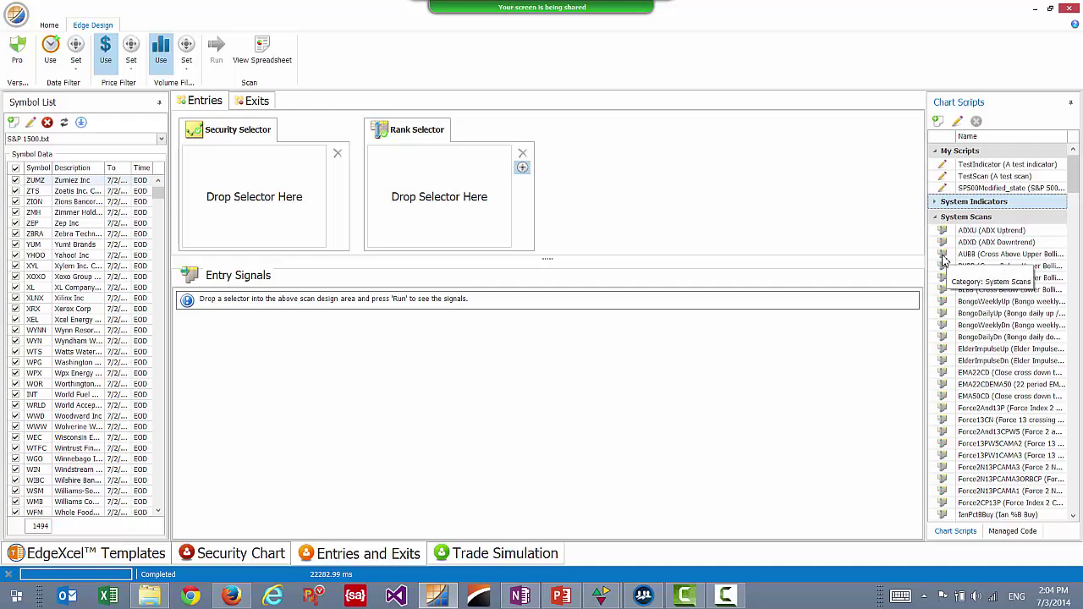
# Step: Load the AUBB(20,2) scan as the Security Selector and switch off the price and volume filters
pyautogui.doubleClick(944, 261)
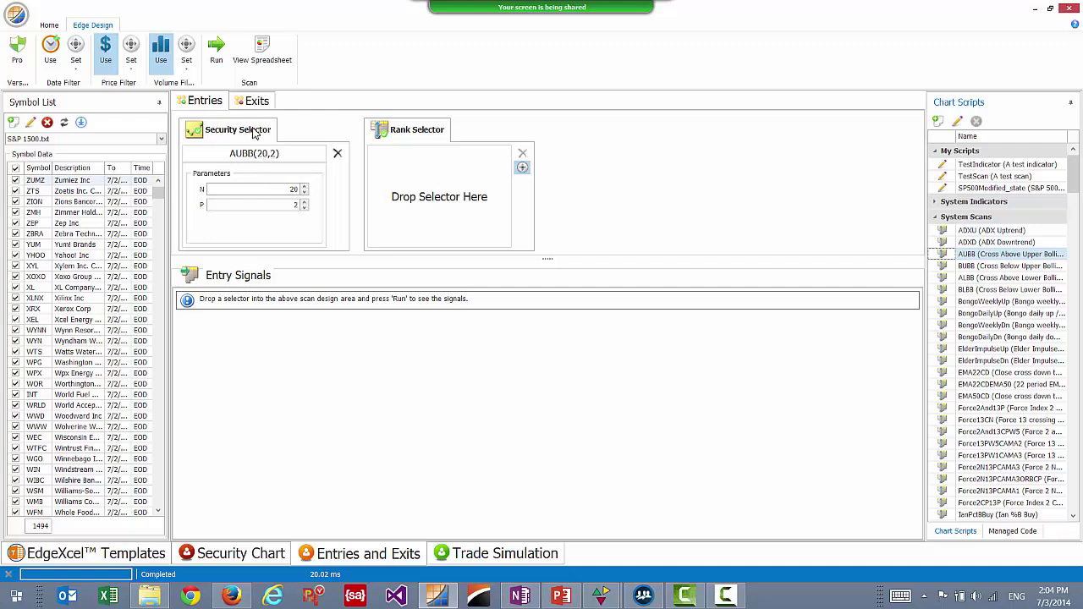
pyautogui.click(161, 52)
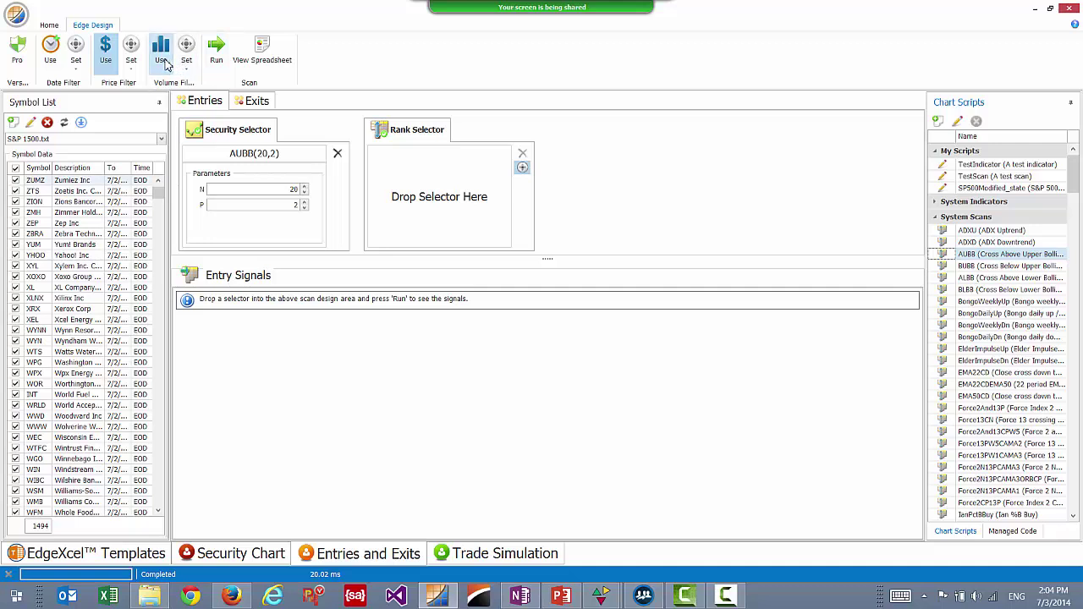
pyautogui.click(105, 52)
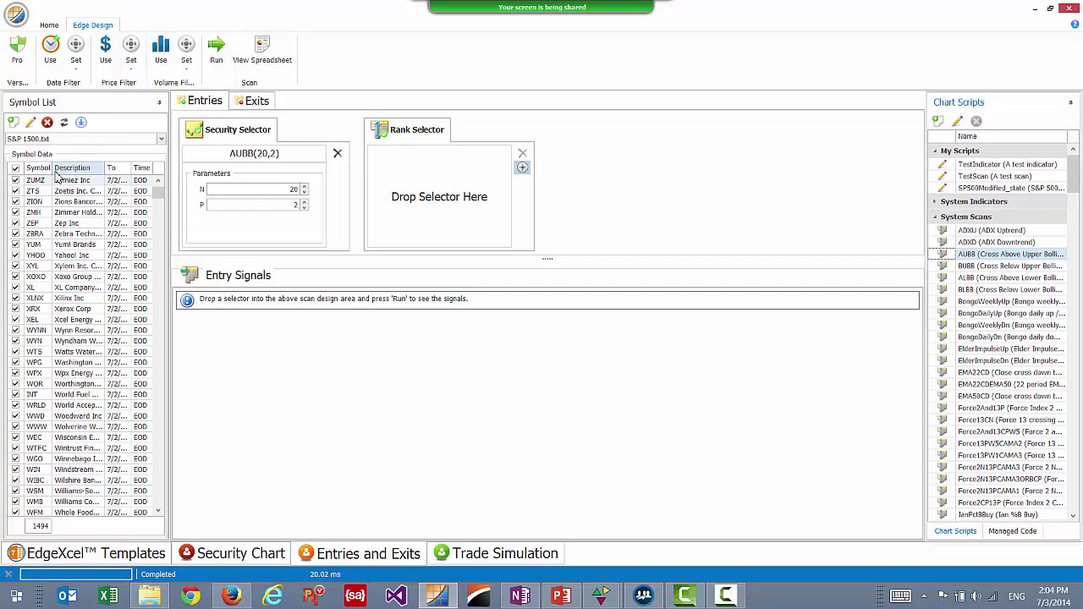
# Step: Run the AUBB scan and scroll the Entry Signals grid over to column RJ
pyautogui.click(218, 56)
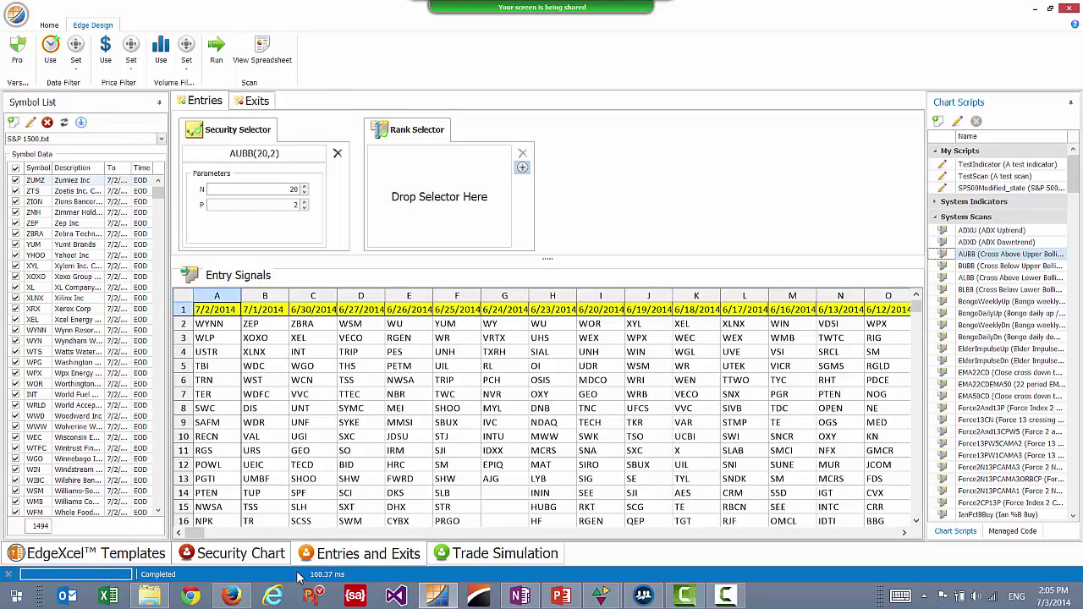
pyautogui.moveTo(206, 534); pyautogui.dragTo(902, 551)
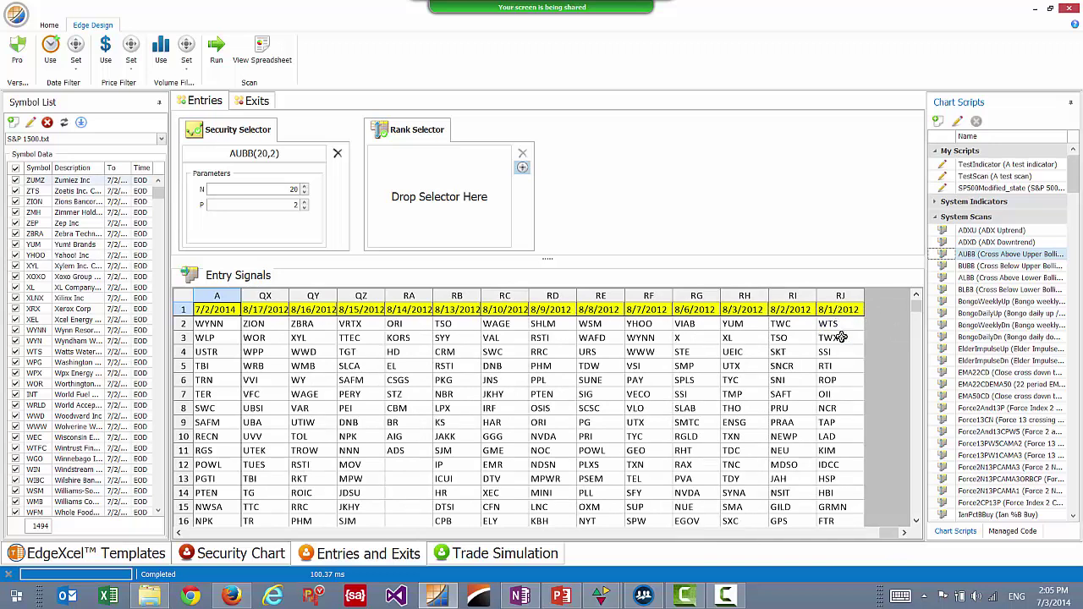
pyautogui.moveTo(917, 304)
pyautogui.mouseDown()
pyautogui.moveTo(919, 323)
pyautogui.moveTo(917, 313)
pyautogui.mouseUp()
# Step: Open WTS from cell RJ2 in a pop-up security chart
pyautogui.click(829, 463)
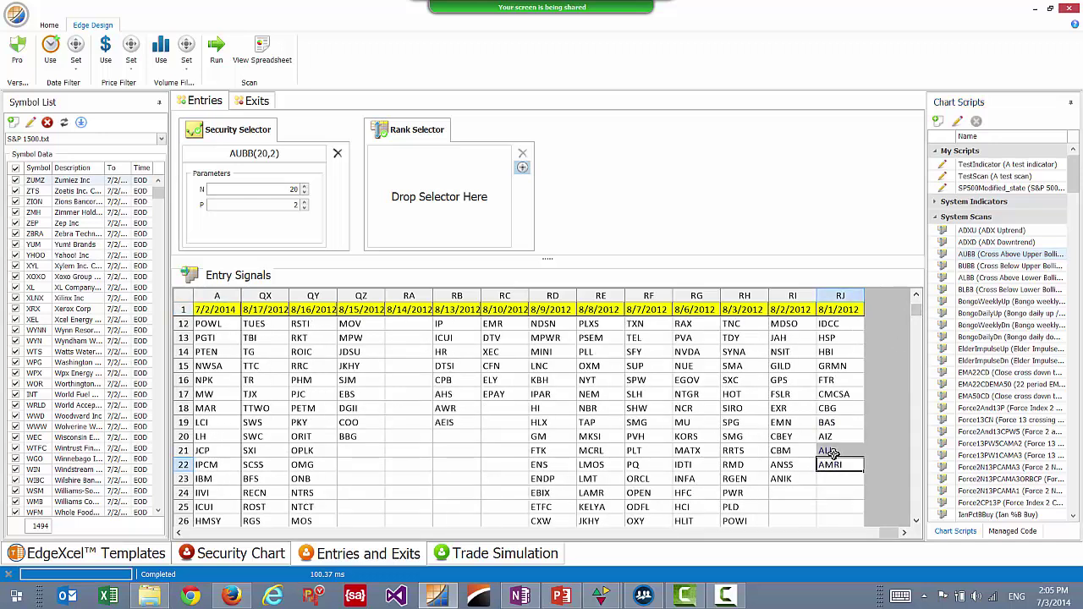
pyautogui.click(831, 450)
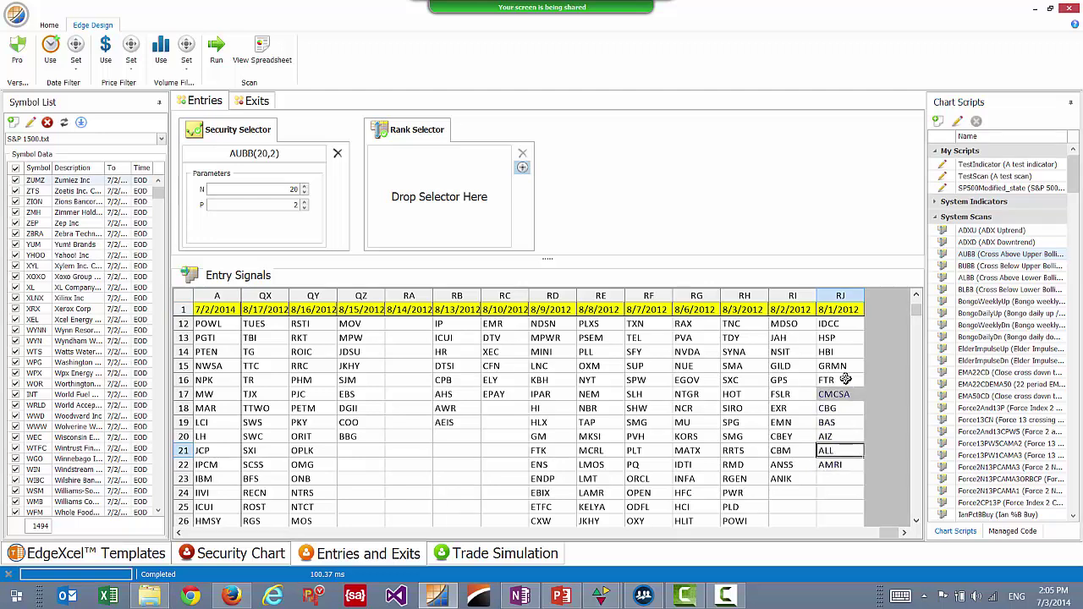
pyautogui.moveTo(921, 315); pyautogui.dragTo(920, 307)
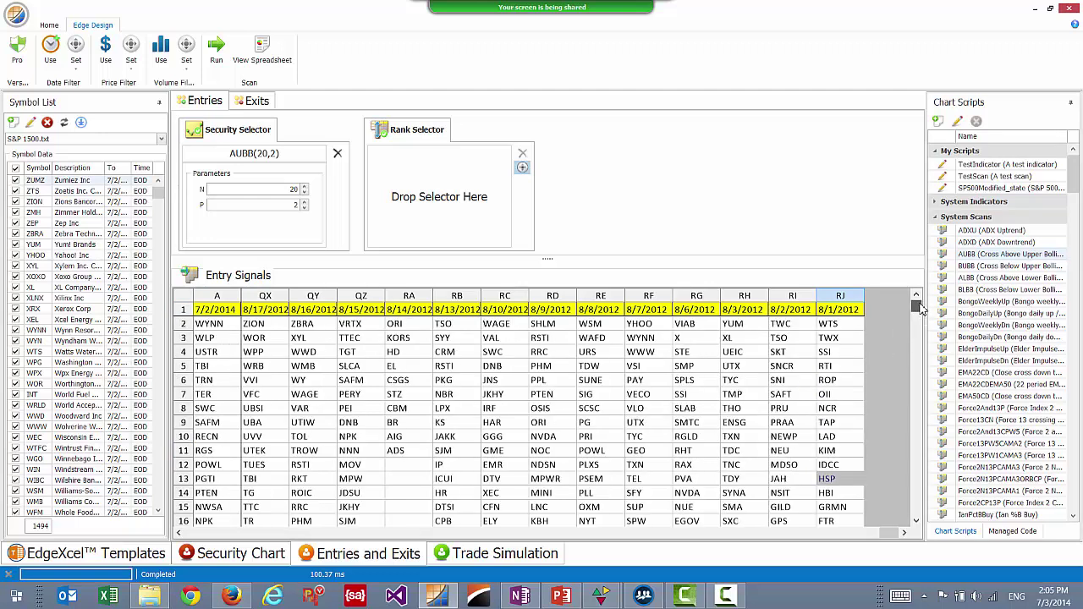
pyautogui.click(841, 326)
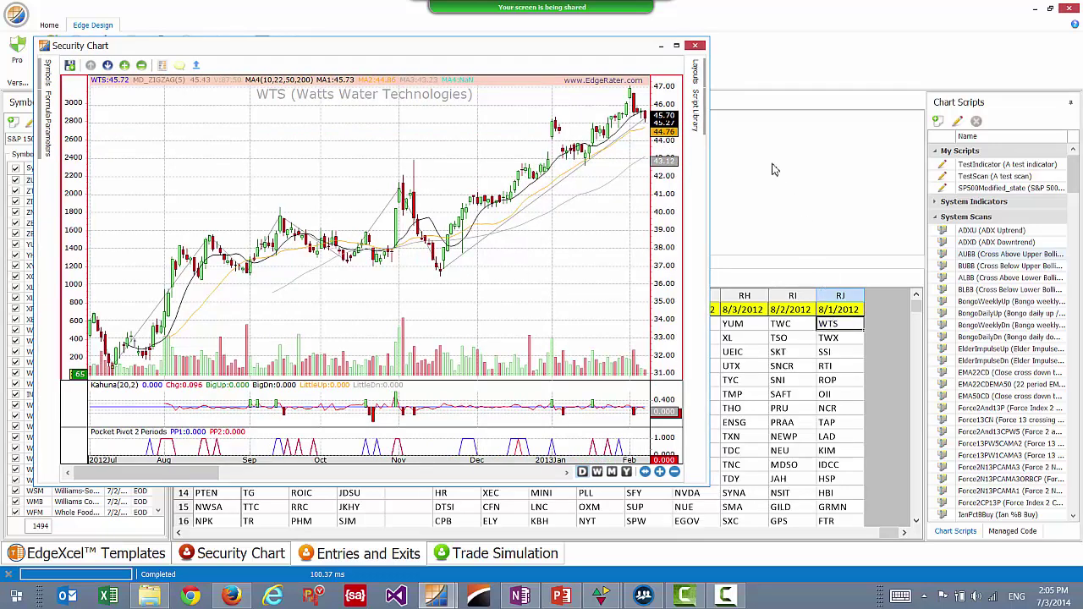
# Step: Arrange the WTS chart window with the Layouts panel shown beside it
pyautogui.click(196, 66)
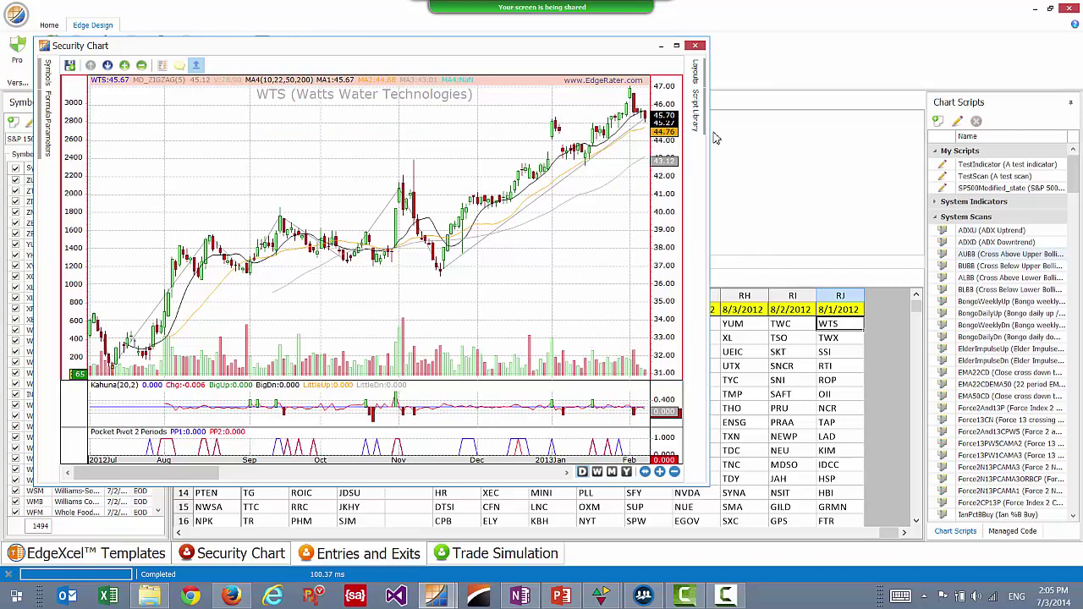
pyautogui.moveTo(698, 79)
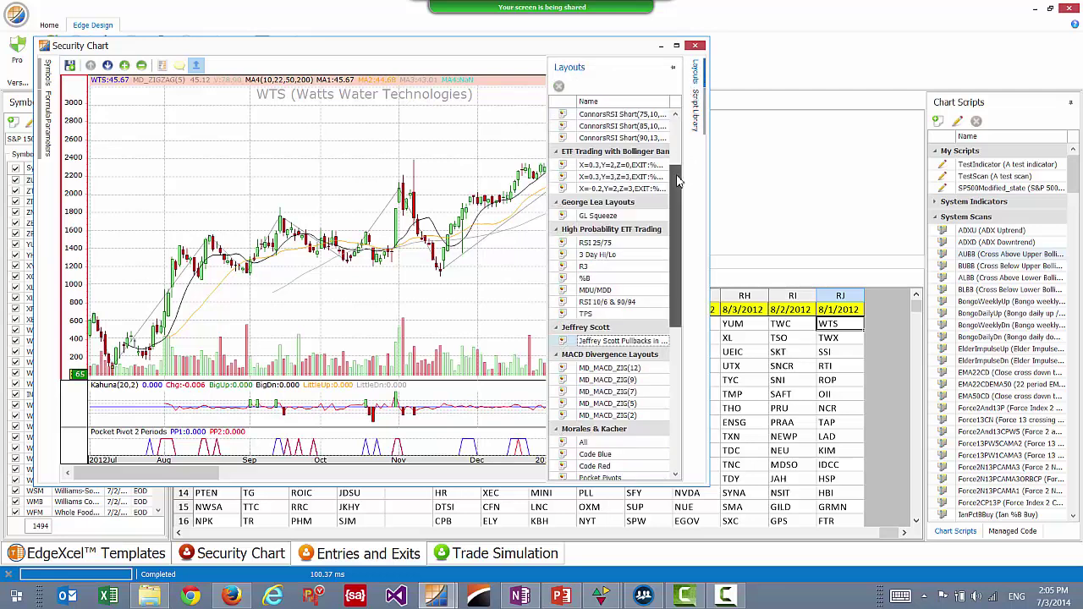
pyautogui.moveTo(677, 180); pyautogui.dragTo(672, 114)
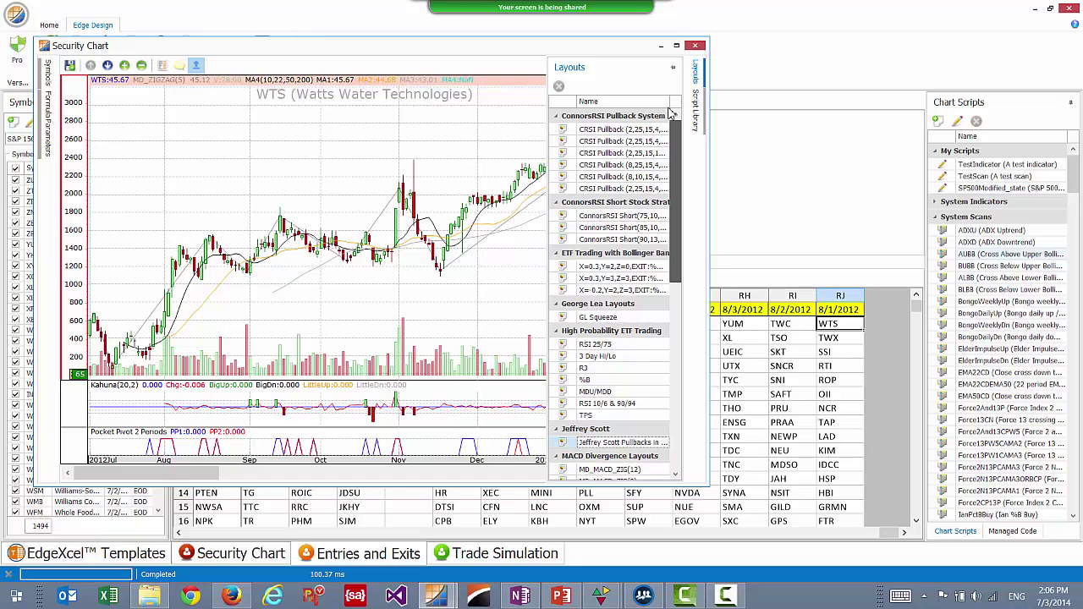
pyautogui.click(674, 67)
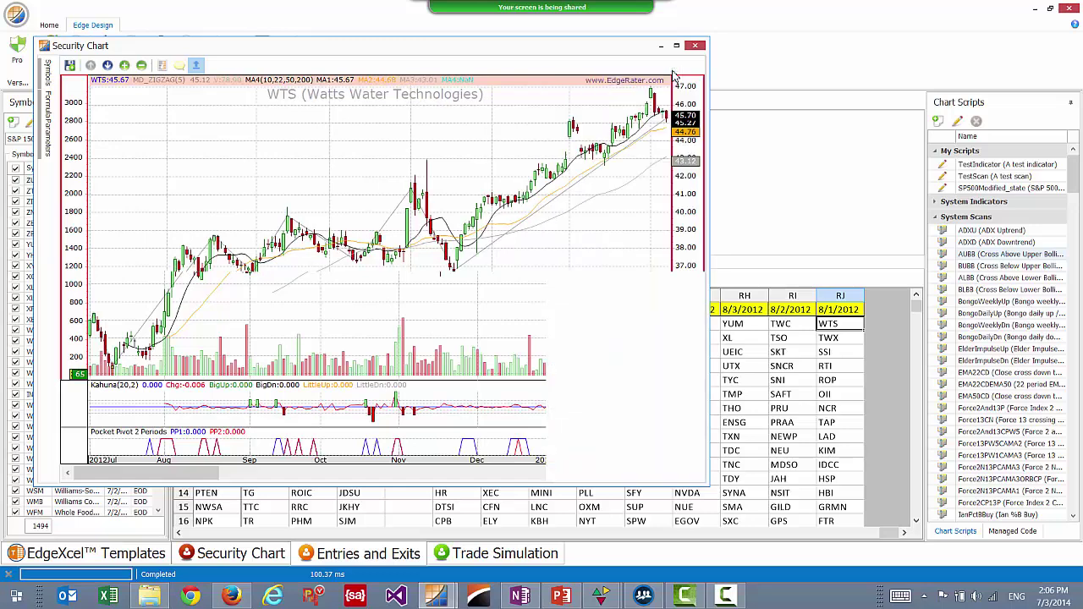
pyautogui.click(674, 75)
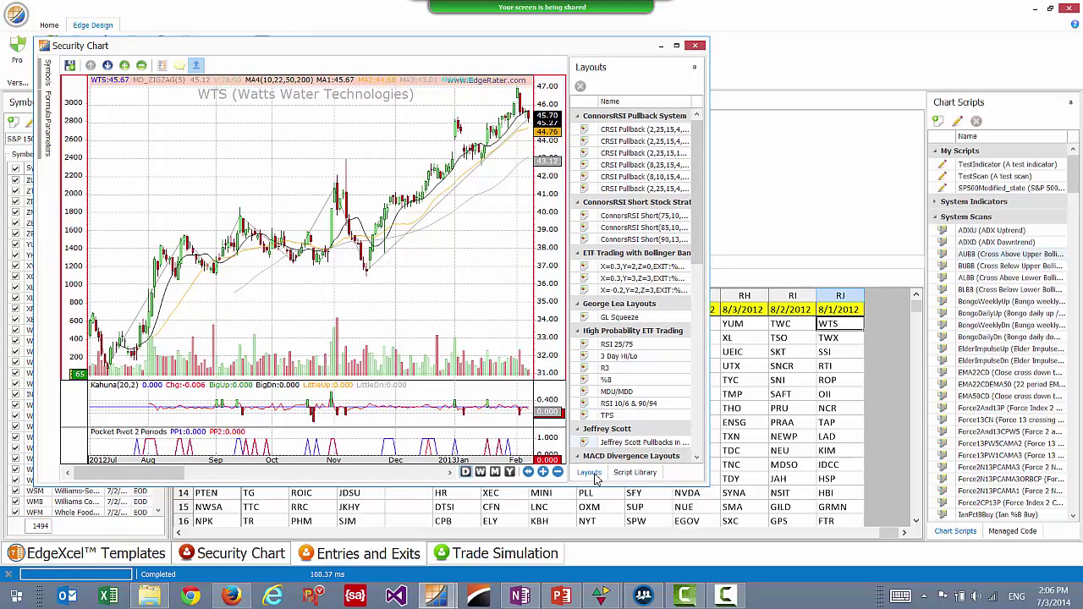
# Step: Show the Script Library sorted by name and drag AreaBB onto the WTS chart
pyautogui.click(630, 474)
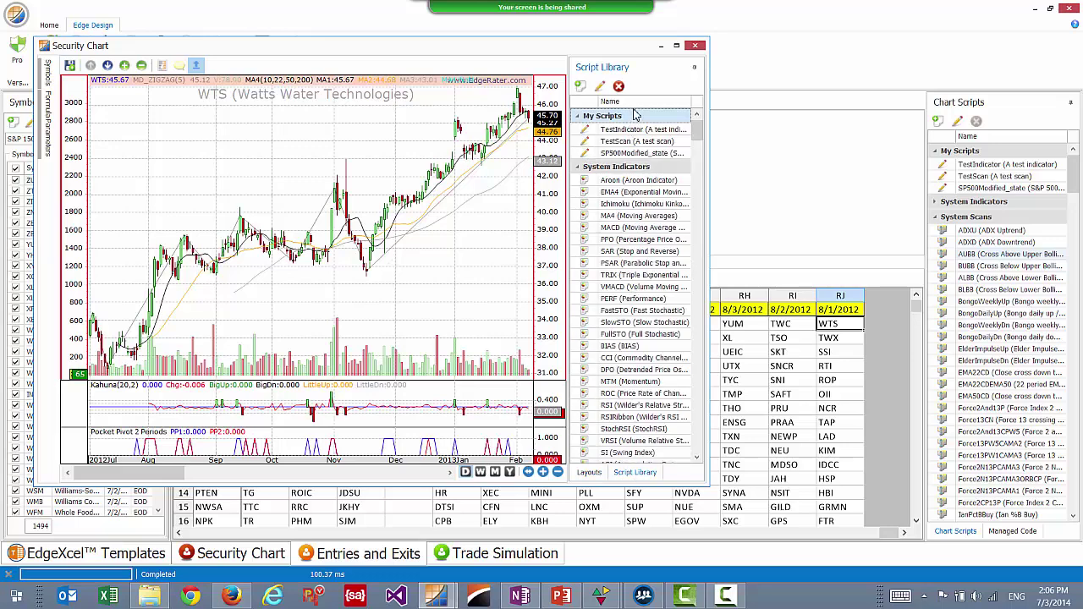
pyautogui.click(635, 101)
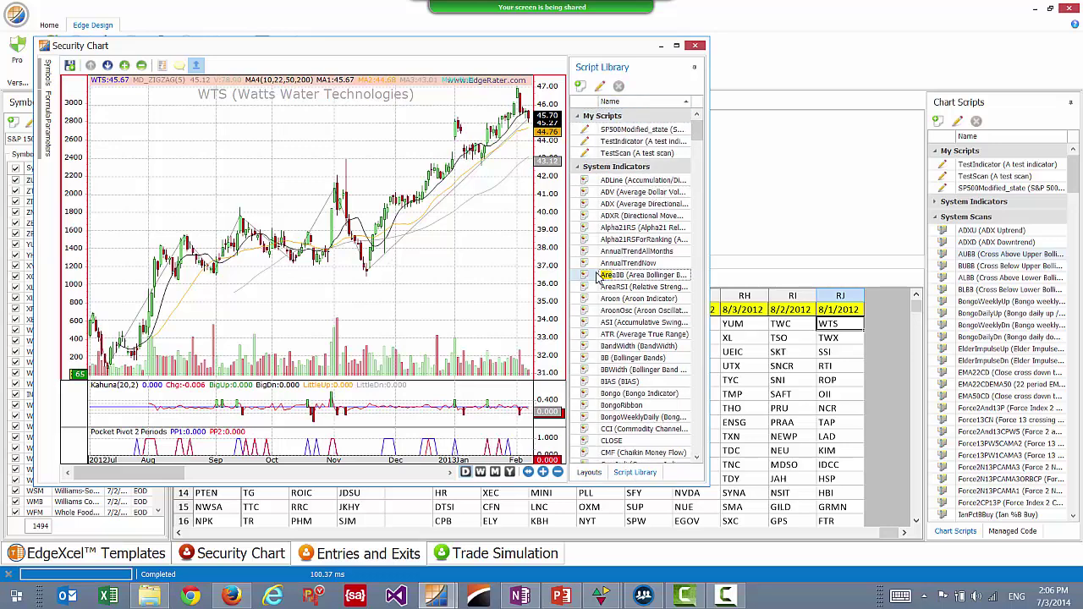
pyautogui.moveTo(592, 280); pyautogui.dragTo(489, 263)
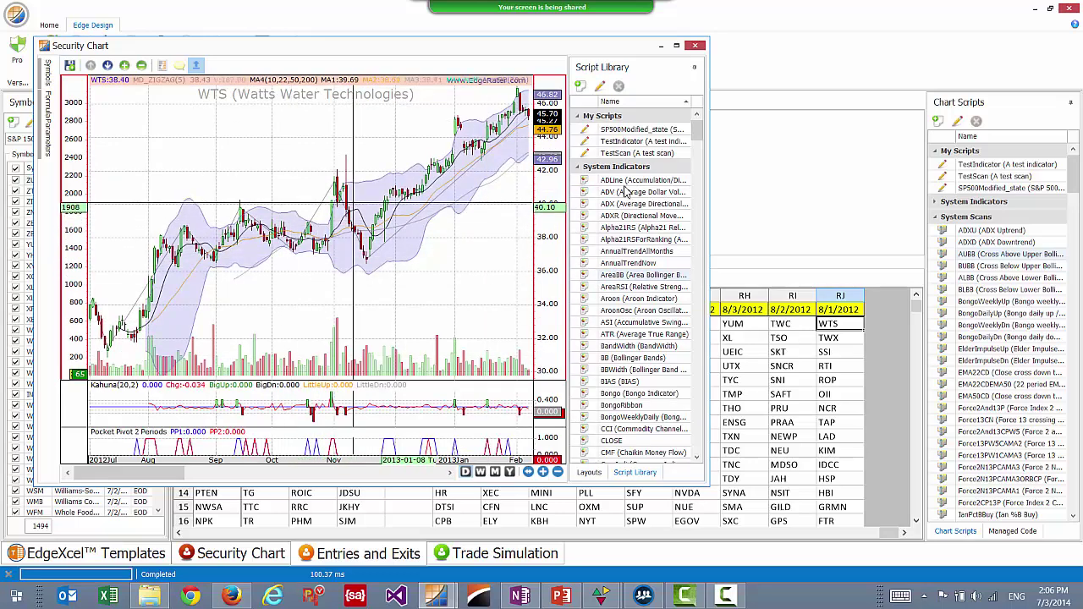
# Step: Widen the WTS chart window and turn on the Edge Event annotations
pyautogui.moveTo(706, 93); pyautogui.dragTo(847, 87)
pyautogui.click(179, 66)
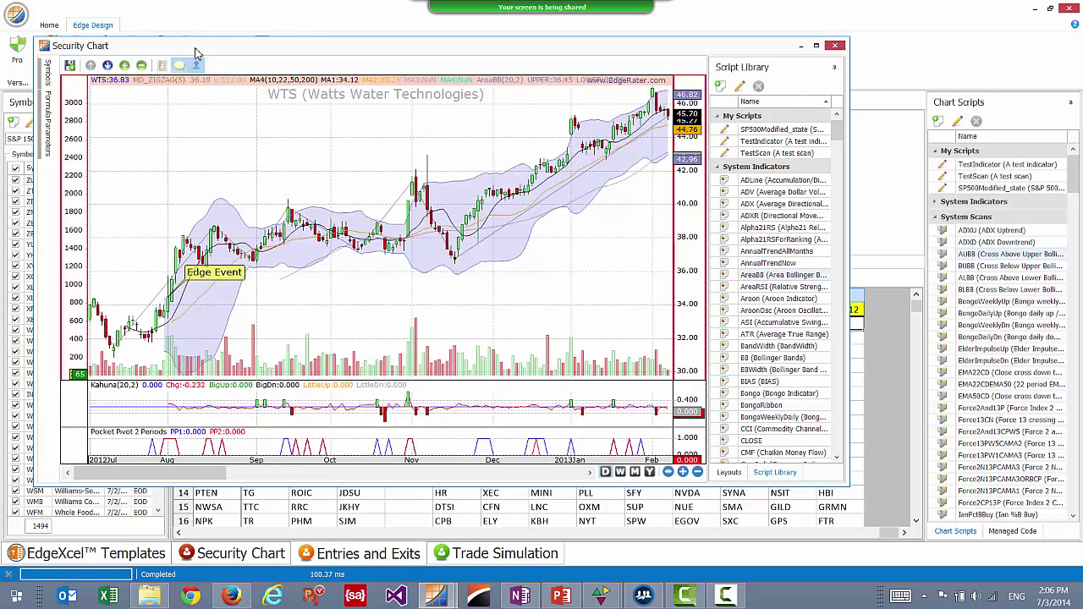
pyautogui.moveTo(193, 65); pyautogui.dragTo(211, 70)
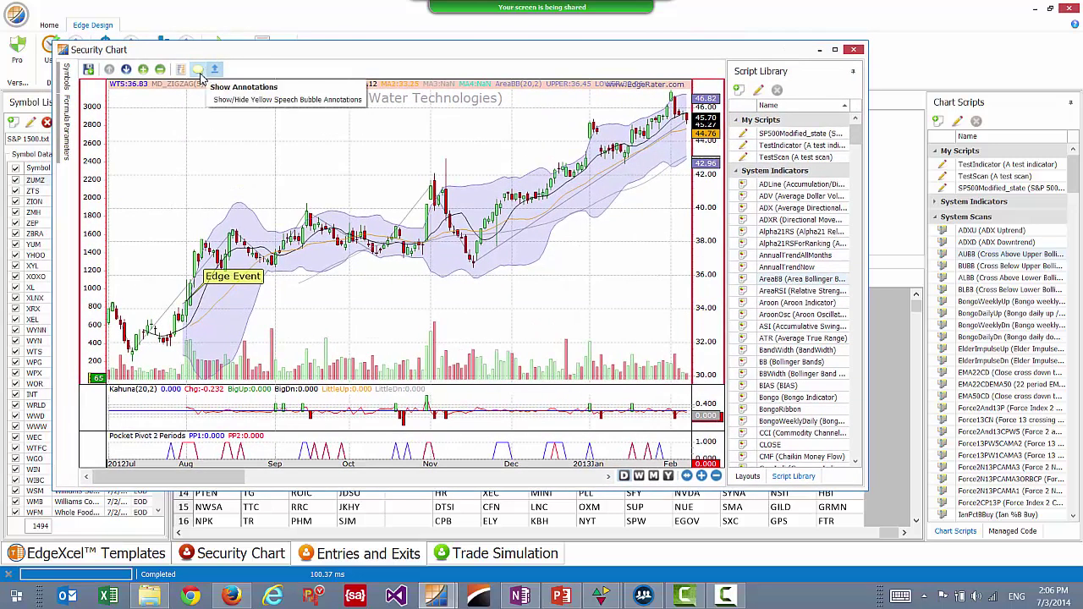
pyautogui.click(200, 72)
pyautogui.click(200, 73)
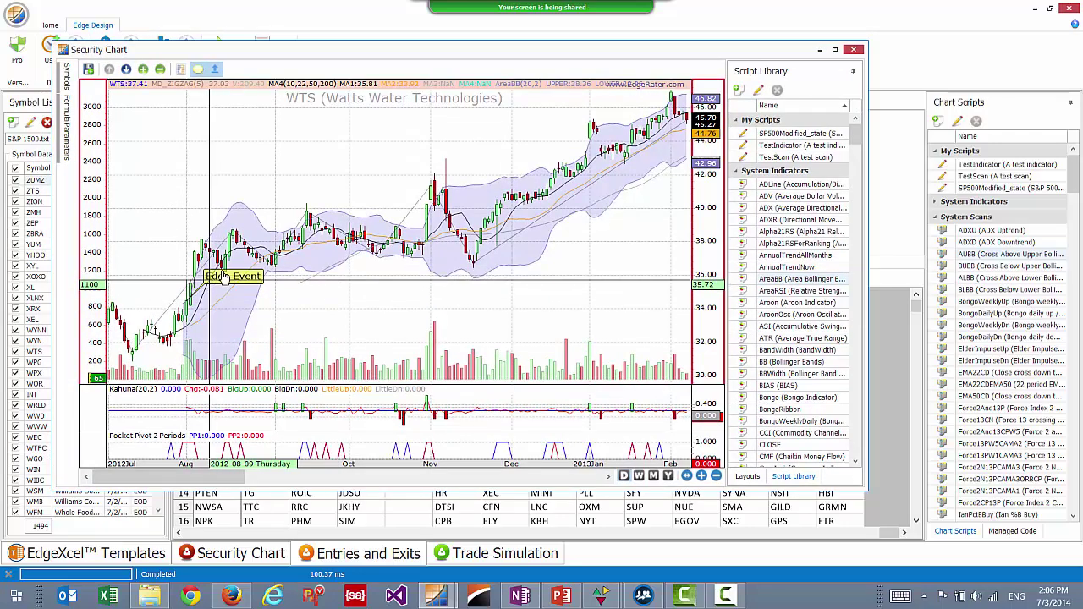
# Step: Narrow the chart window to reveal the grid and reload WTS from column RJ
pyautogui.moveTo(344, 31); pyautogui.dragTo(334, 30)
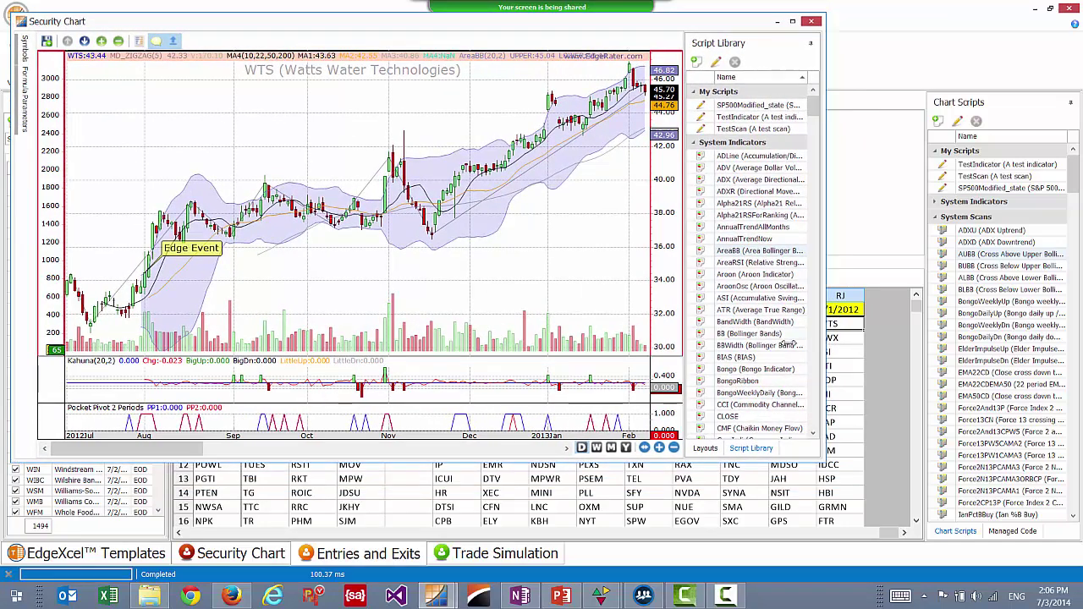
pyautogui.moveTo(825, 341); pyautogui.dragTo(724, 342)
pyautogui.click(830, 324)
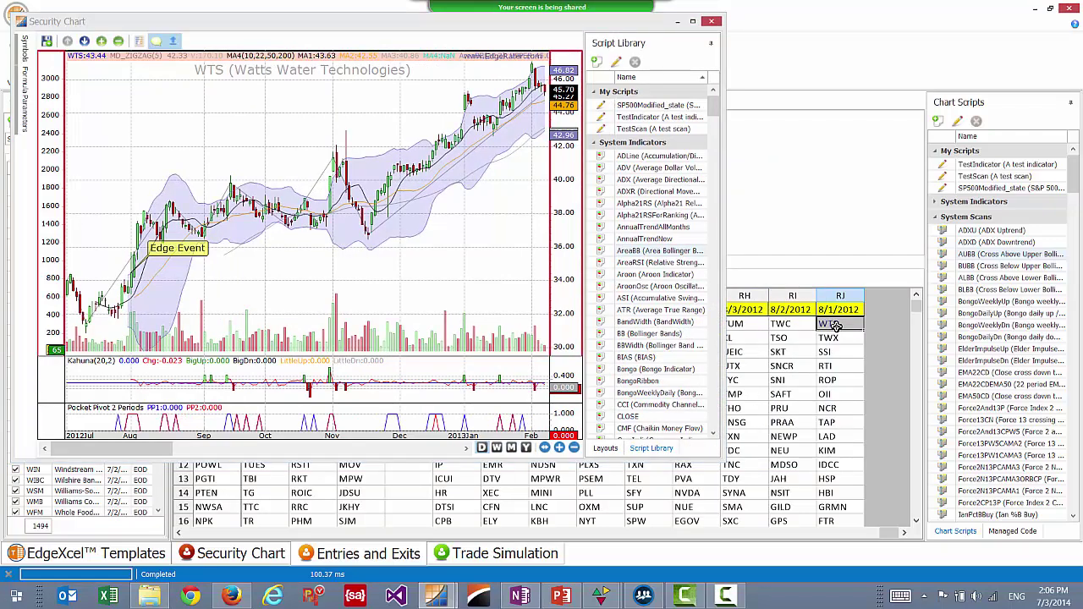
# Step: Step down column RJ through TWX, ROP, NCR and TAP in the chart
pyautogui.press('Down')
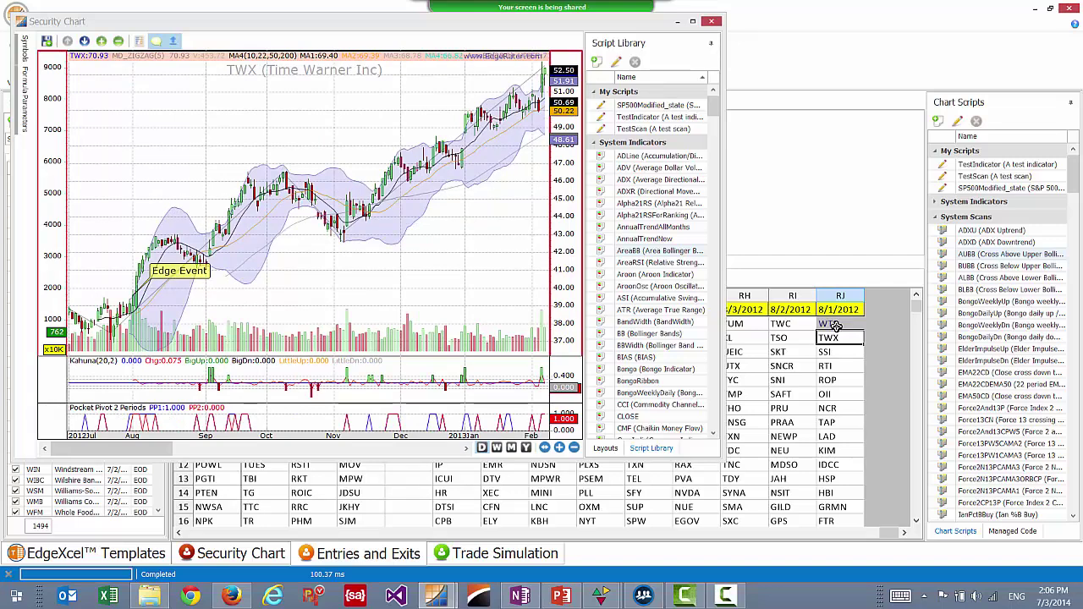
pyautogui.press('Down')
pyautogui.press('Down')
pyautogui.press('Down')
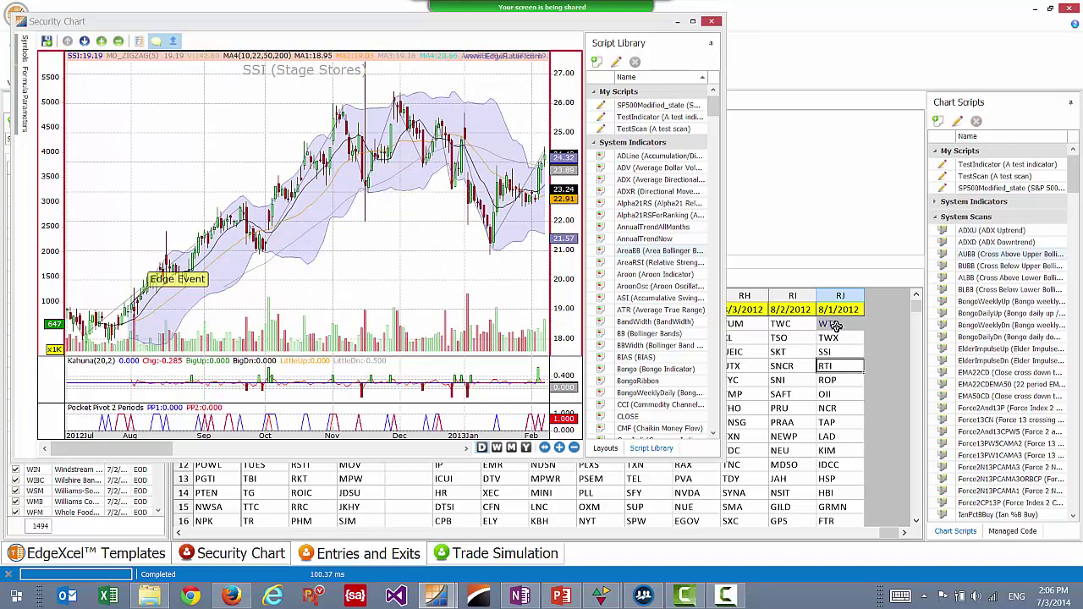
pyautogui.press('Down')
pyautogui.press('Down')
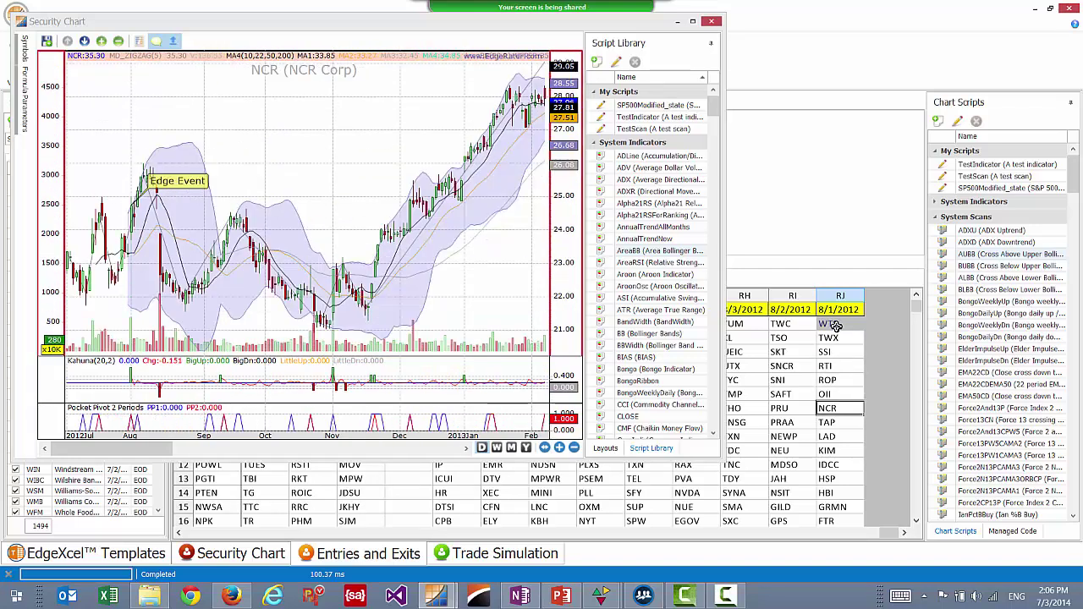
pyautogui.press('Down')
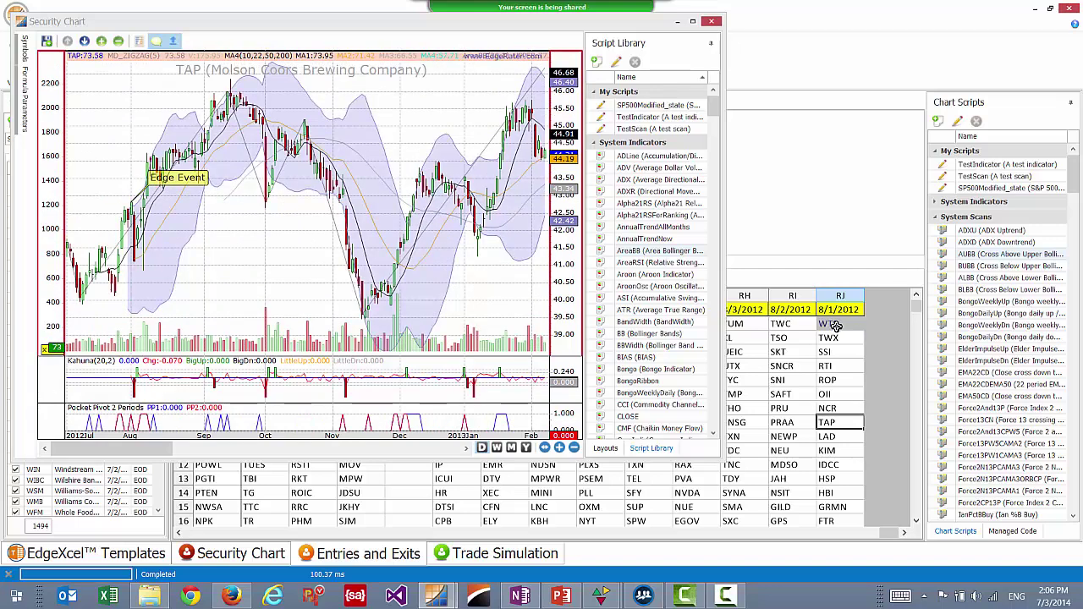
# Step: Step left through earlier dates via RDC and WTFC to VECO, then uncover the symbol list
pyautogui.press('Left')
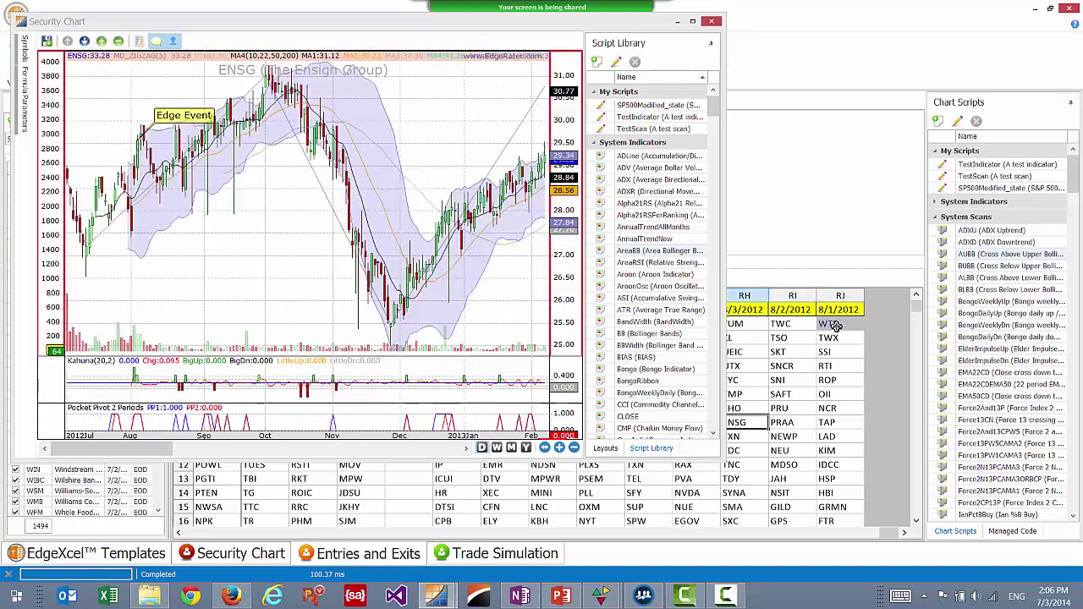
pyautogui.press('Left')
pyautogui.press('Left')
pyautogui.press('Left')
pyautogui.press('Left')
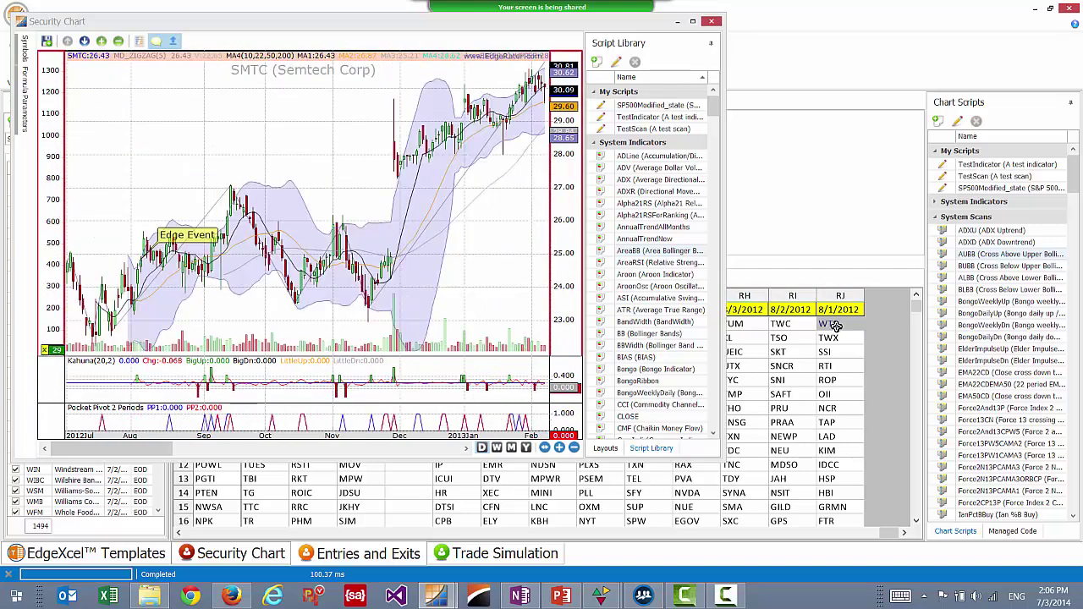
pyautogui.press('Left')
pyautogui.press('Left')
pyautogui.press('Left')
pyautogui.press('Left')
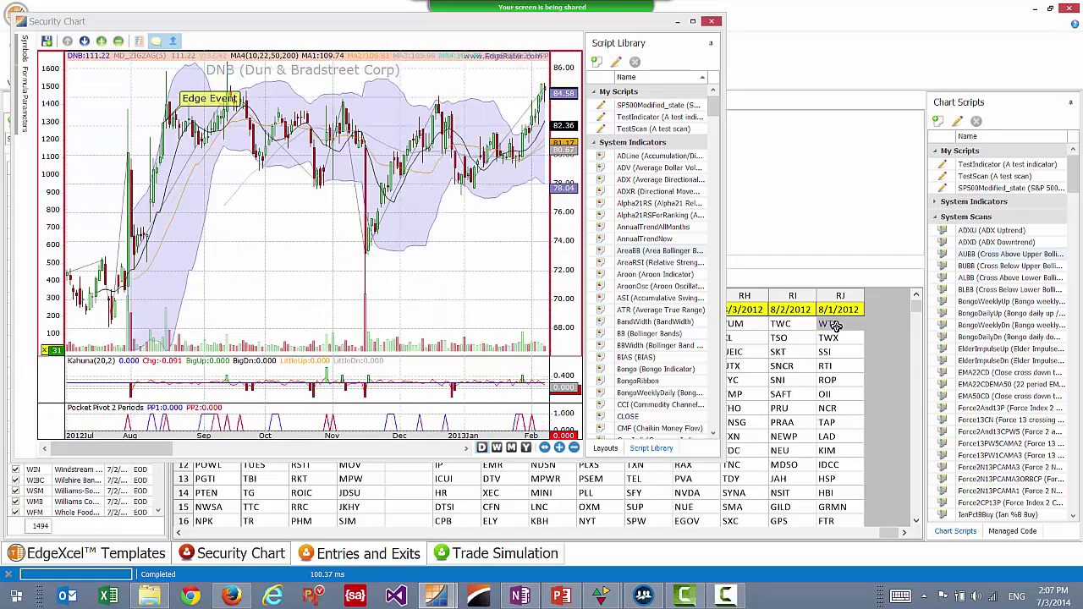
pyautogui.press('Left')
pyautogui.press('Left')
pyautogui.press('Left')
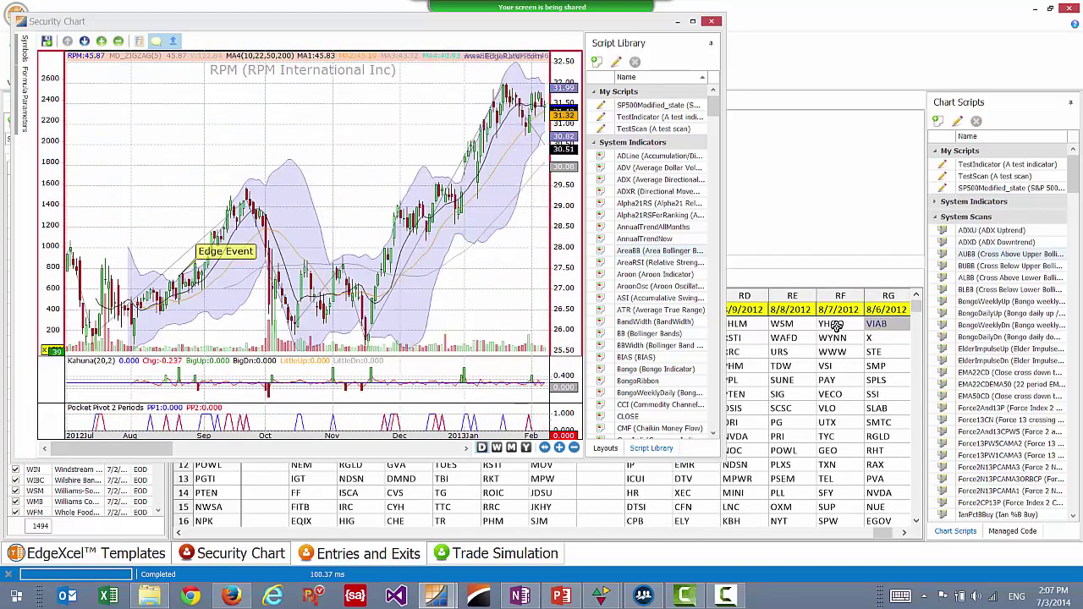
pyautogui.press('Left')
pyautogui.press('Left')
pyautogui.press('Left')
pyautogui.press('Left')
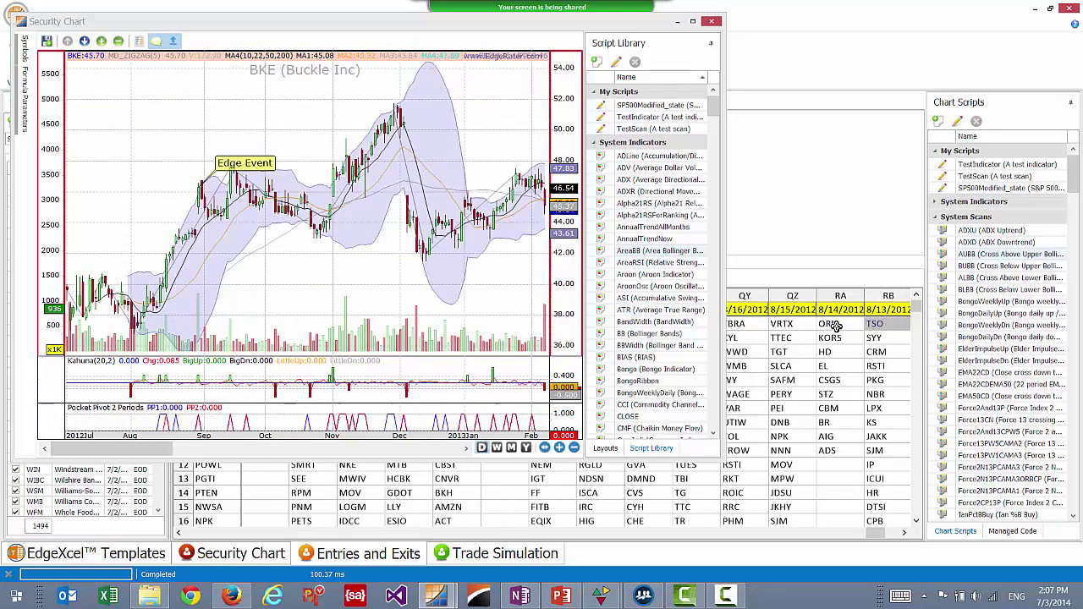
pyautogui.press('Left')
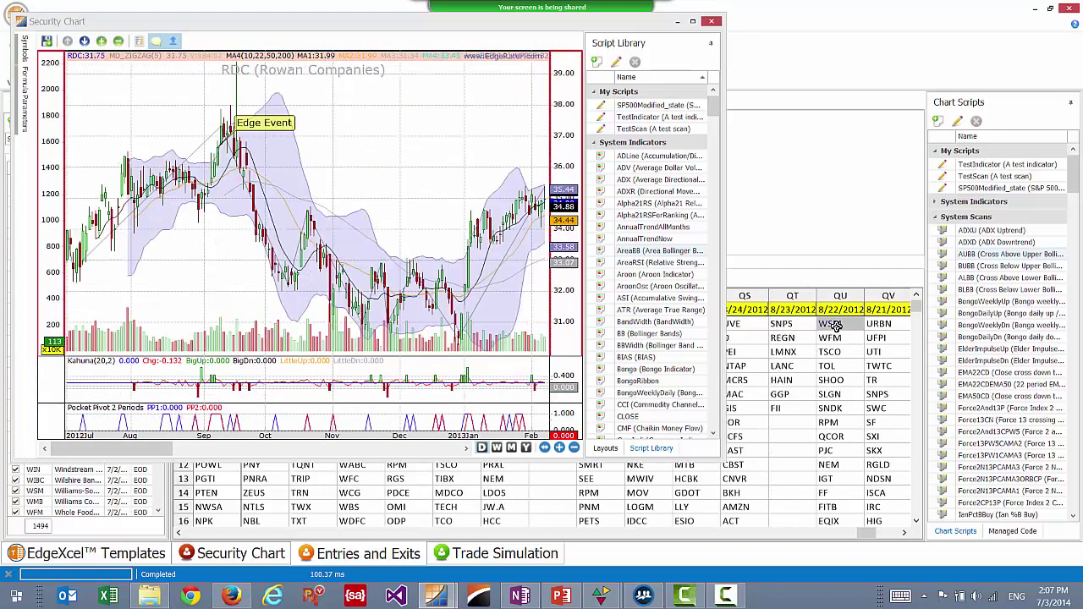
pyautogui.press('Left')
pyautogui.press('Left')
pyautogui.press('Left')
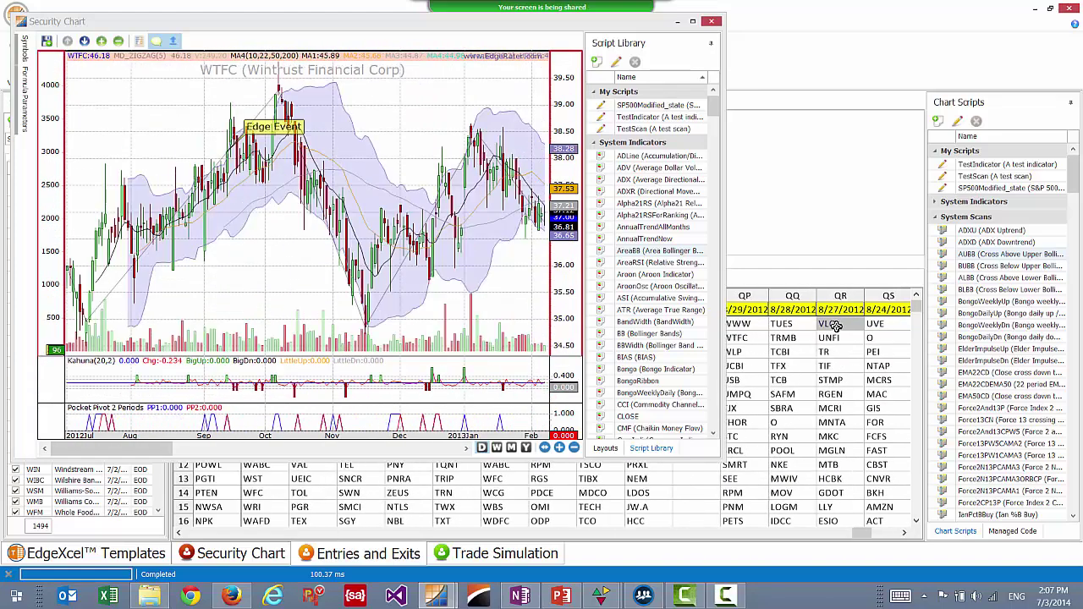
pyautogui.press('Left')
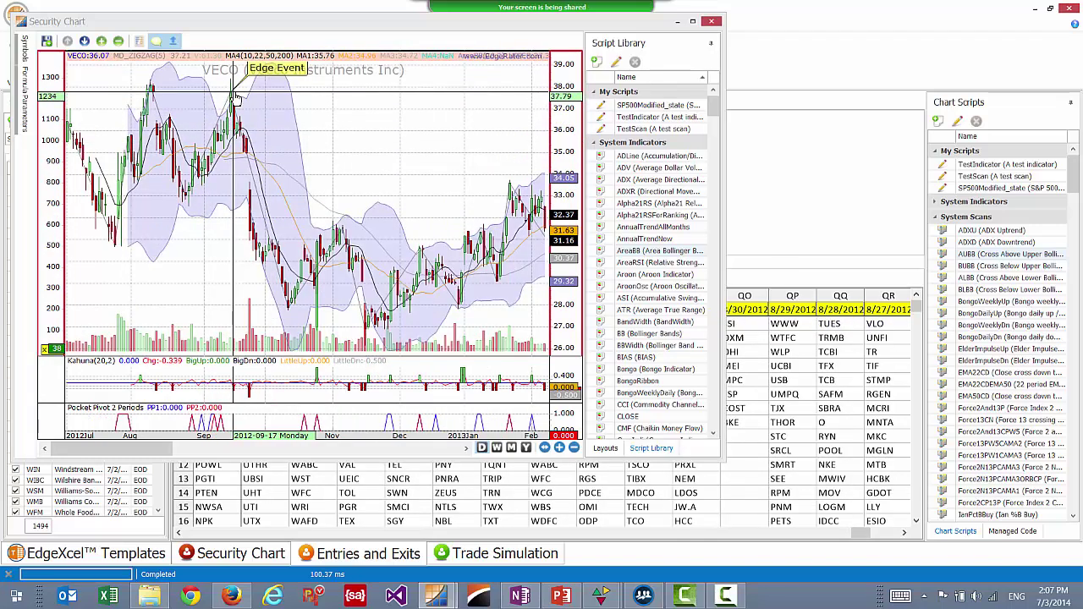
pyautogui.moveTo(346, 27); pyautogui.dragTo(298, 27)
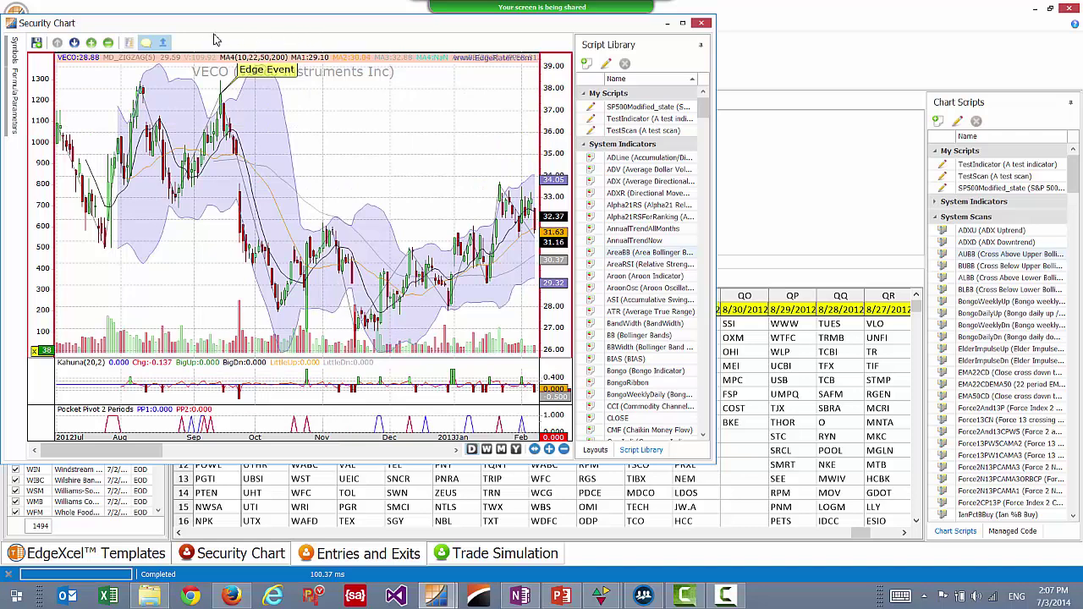
pyautogui.moveTo(198, 27); pyautogui.dragTo(204, 24)
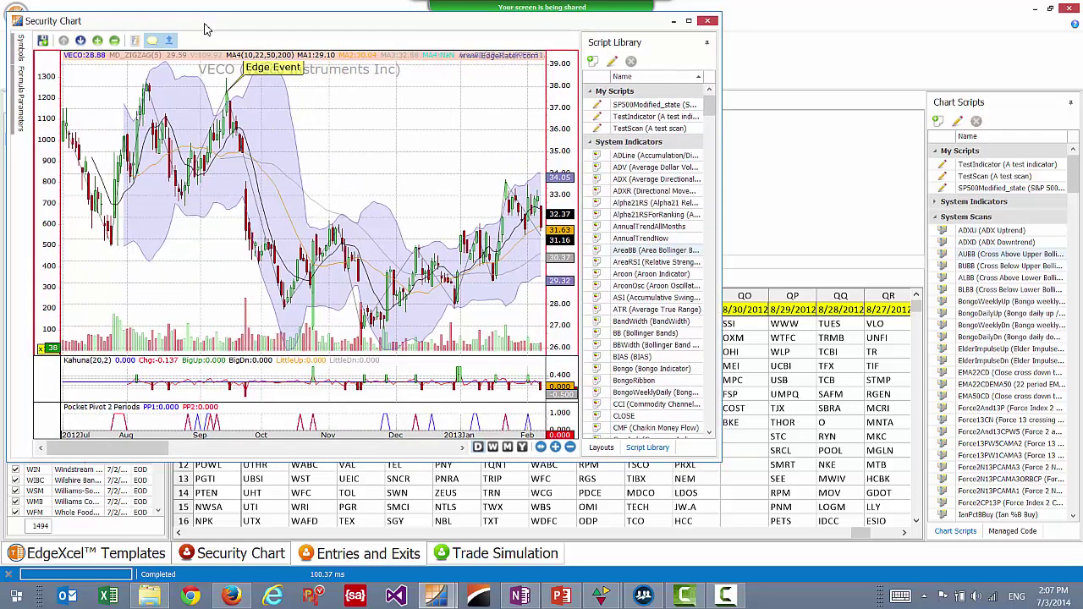
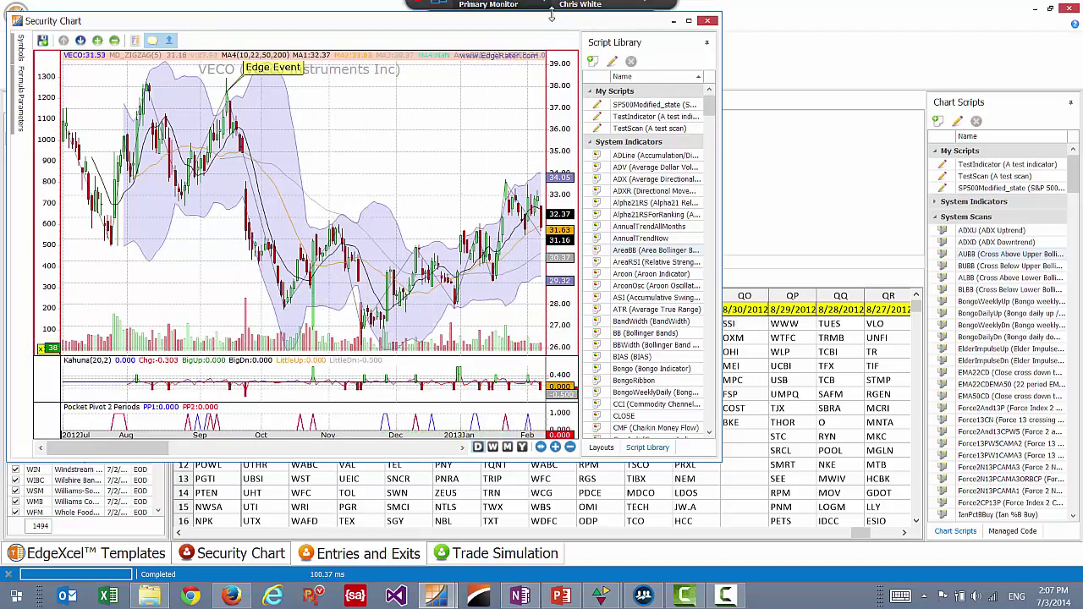
# Step: Chart the TRN signal, then step left through UHT, PNY, NUVA and EHTH to FAST
pyautogui.moveTo(554, 34); pyautogui.dragTo(573, 44)
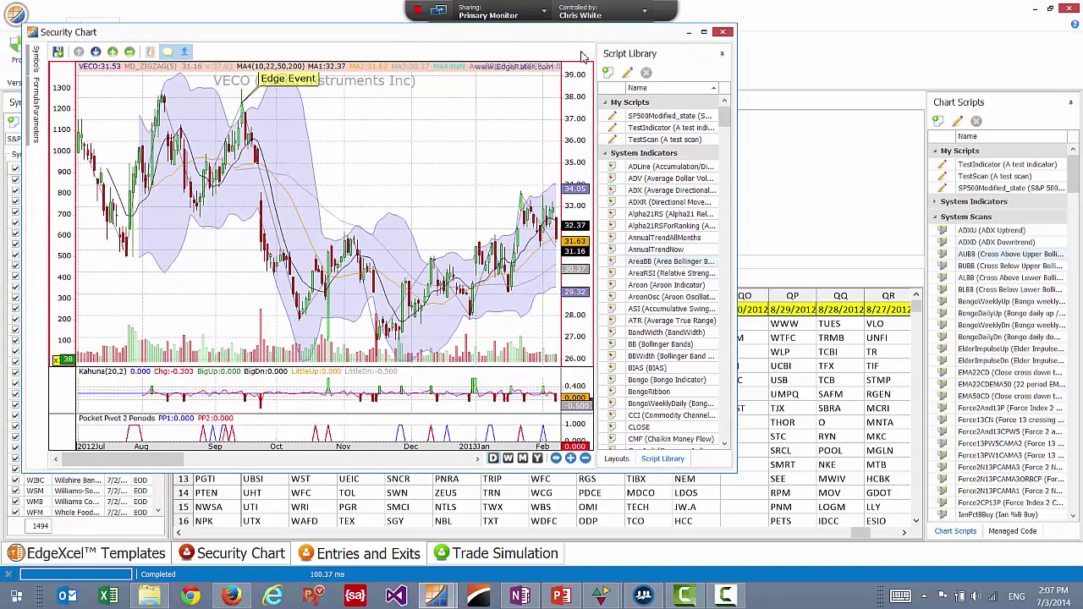
pyautogui.click(499, 495)
pyautogui.press('Left')
pyautogui.press('Left')
pyautogui.press('Left')
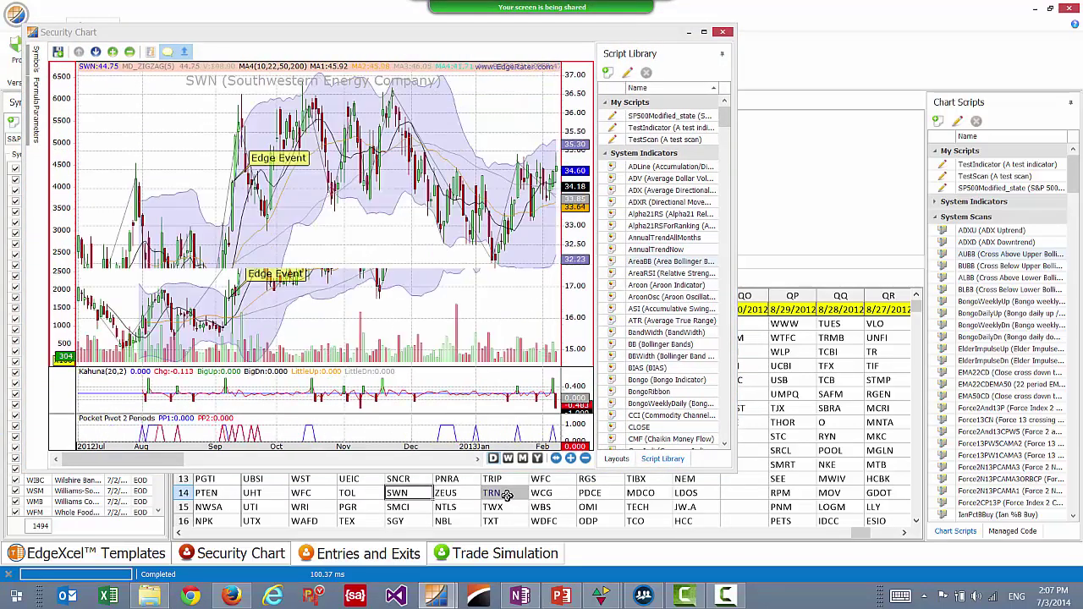
pyautogui.press('Left')
pyautogui.press('Left')
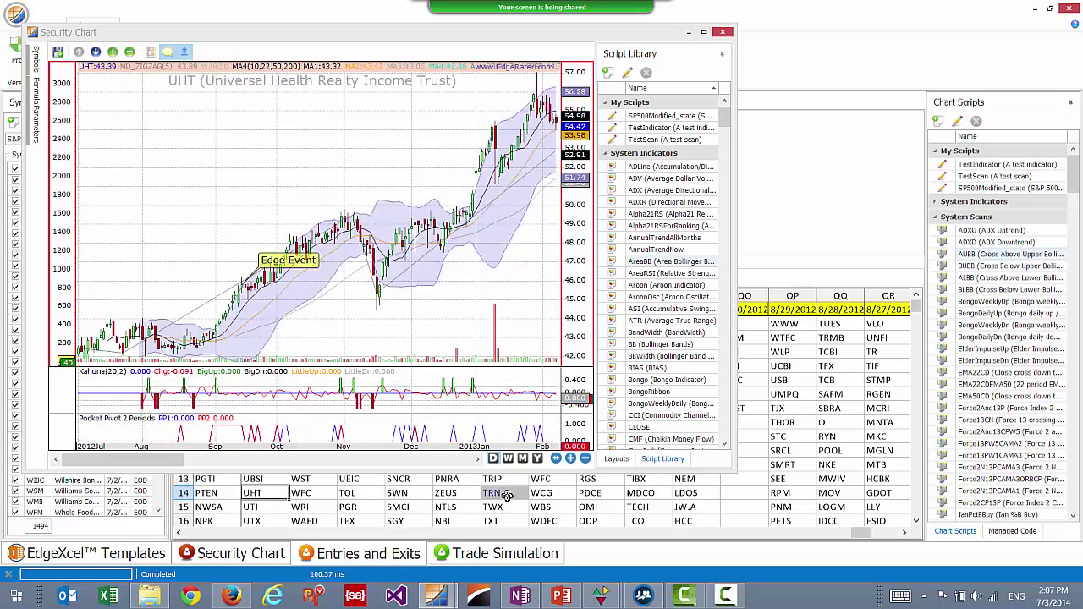
pyautogui.press('Left')
pyautogui.press('Left')
pyautogui.press('Left')
pyautogui.press('Left')
pyautogui.press('Left')
pyautogui.press('Left')
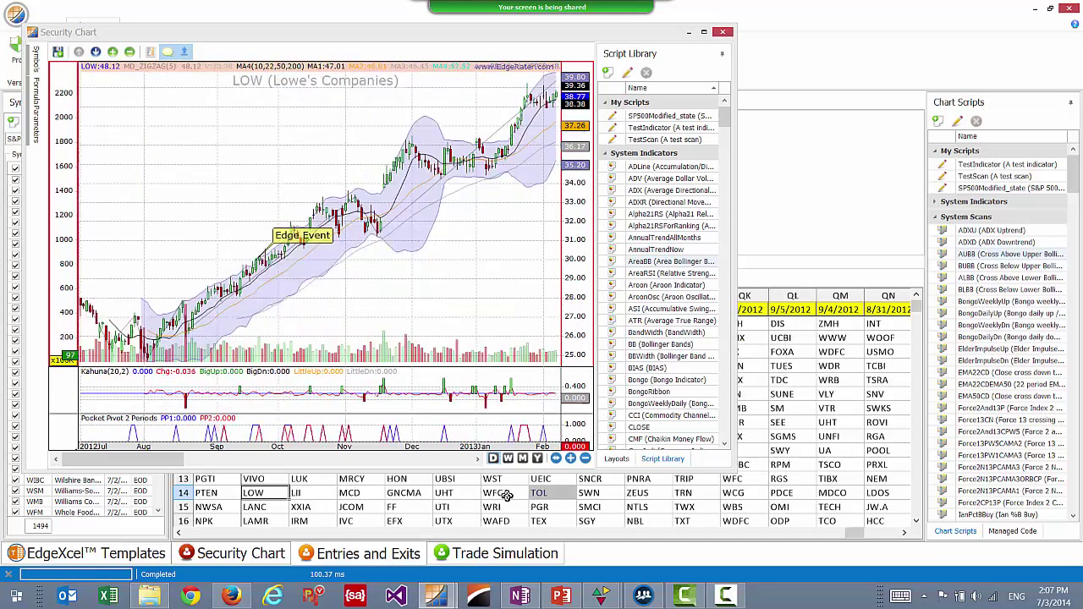
pyautogui.press('Left')
pyautogui.press('Left')
pyautogui.press('Right')
pyautogui.press('Right')
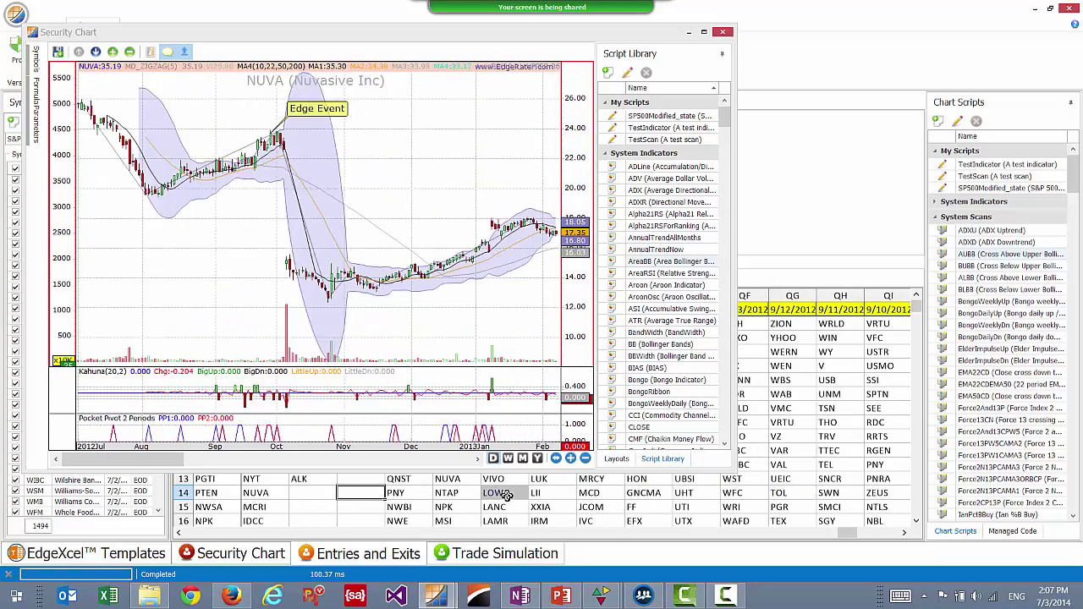
pyautogui.press('Left')
pyautogui.press('Left')
pyautogui.press('Left')
pyautogui.press('Left')
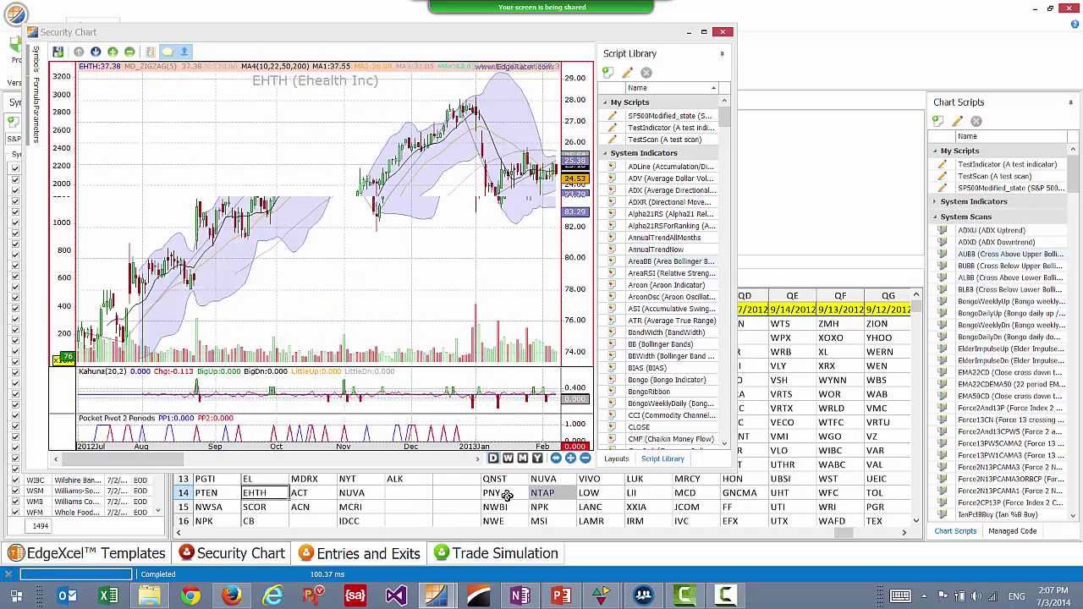
pyautogui.press('Left')
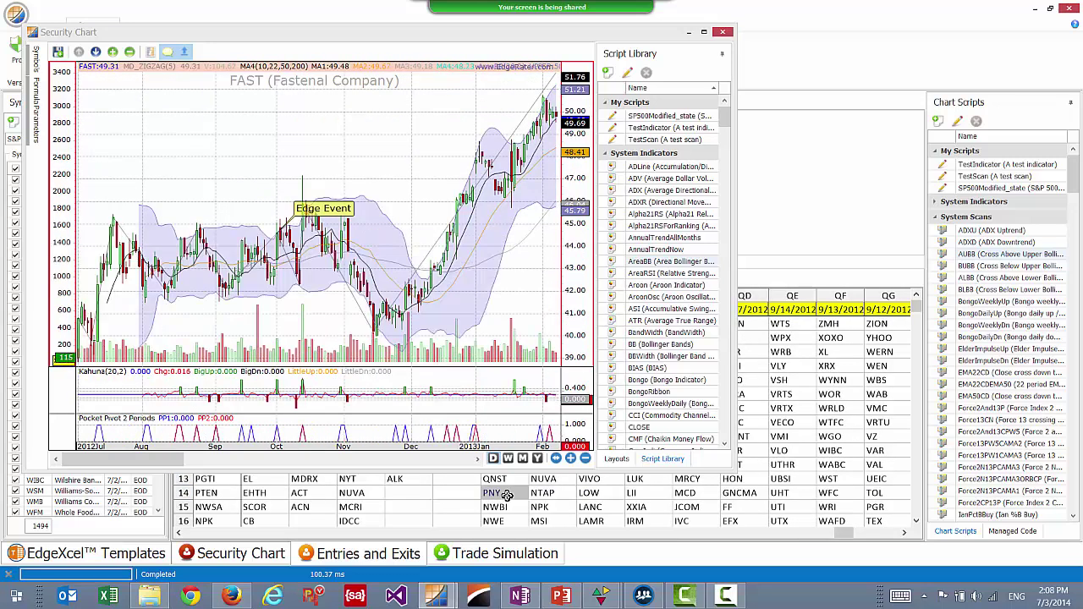
# Step: Select the QNST cell, reposition the chart window, and close the Security Chart
pyautogui.click(494, 479)
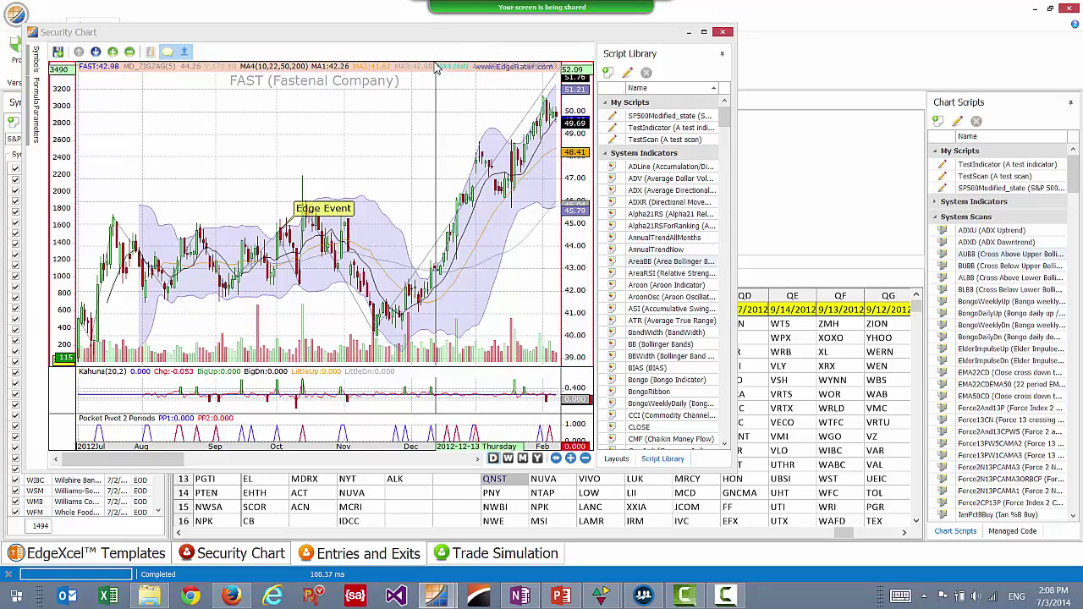
pyautogui.moveTo(435, 34); pyautogui.dragTo(446, 35)
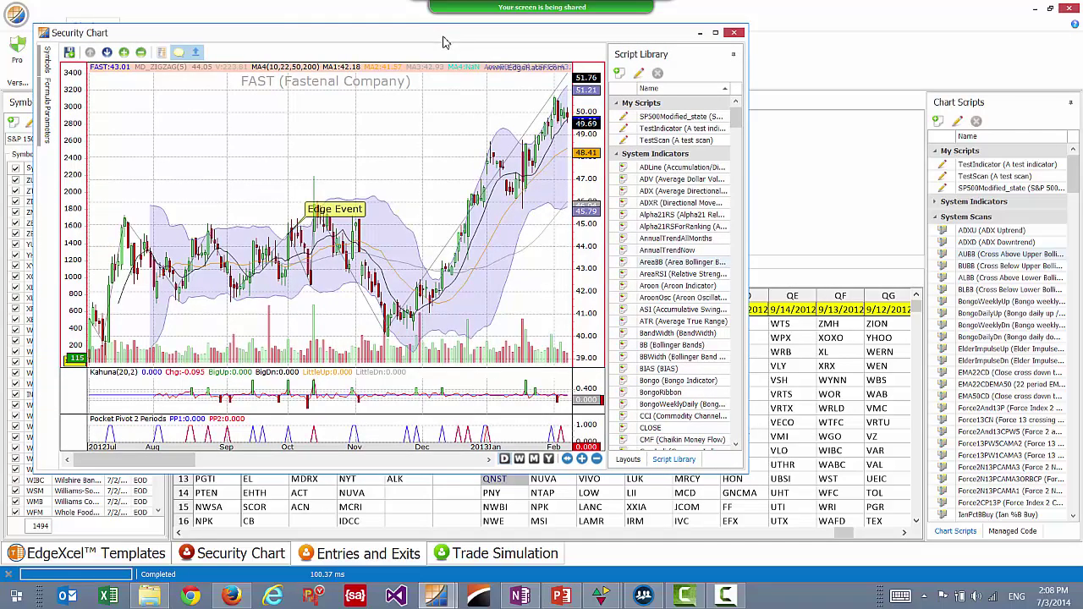
pyautogui.moveTo(446, 41); pyautogui.dragTo(629, 94)
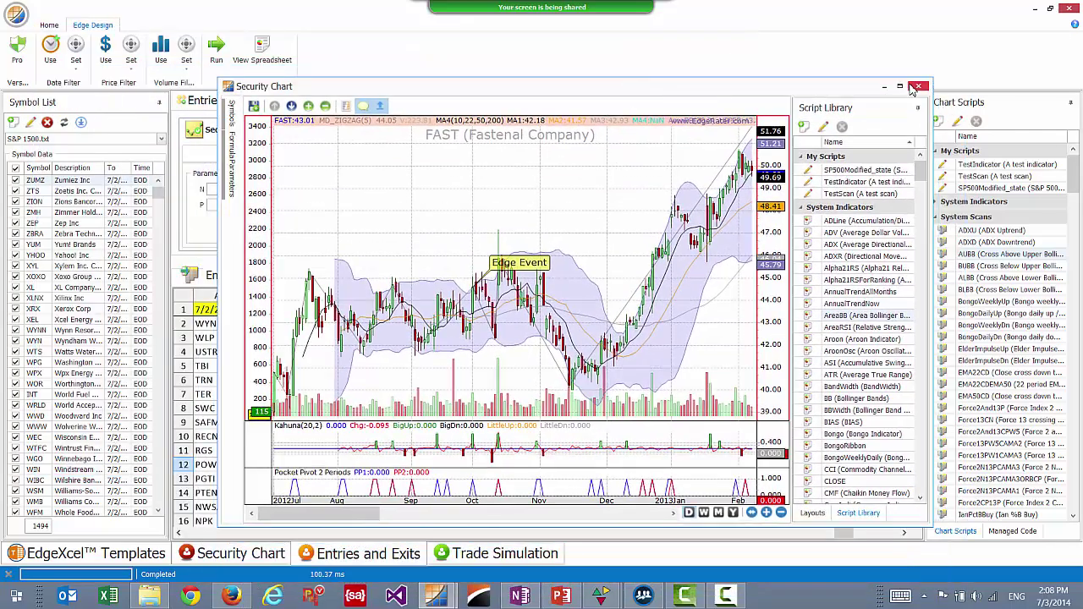
pyautogui.click(919, 85)
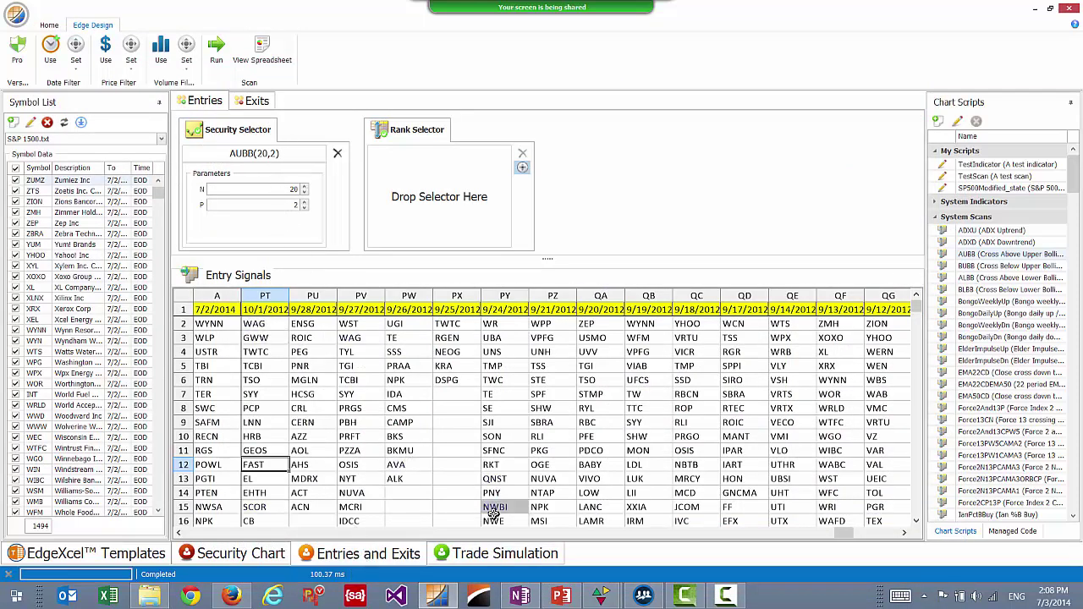
# Step: Scroll the Entry Signals grid, check the empty Exits, return to Entries, and switch to Trade Simulation
pyautogui.moveTo(844, 532); pyautogui.dragTo(178, 538)
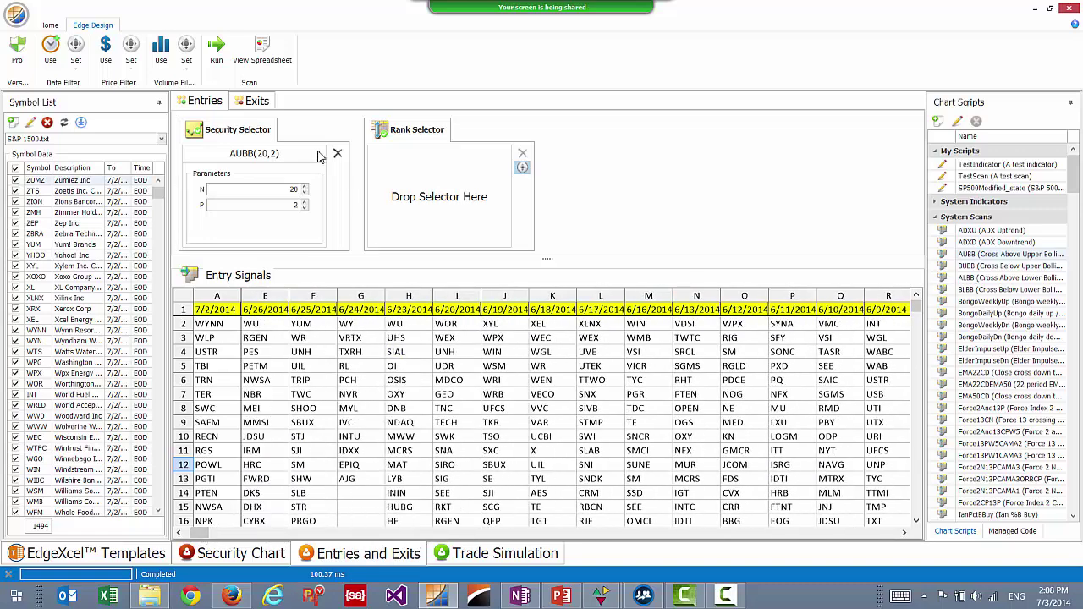
pyautogui.click(258, 102)
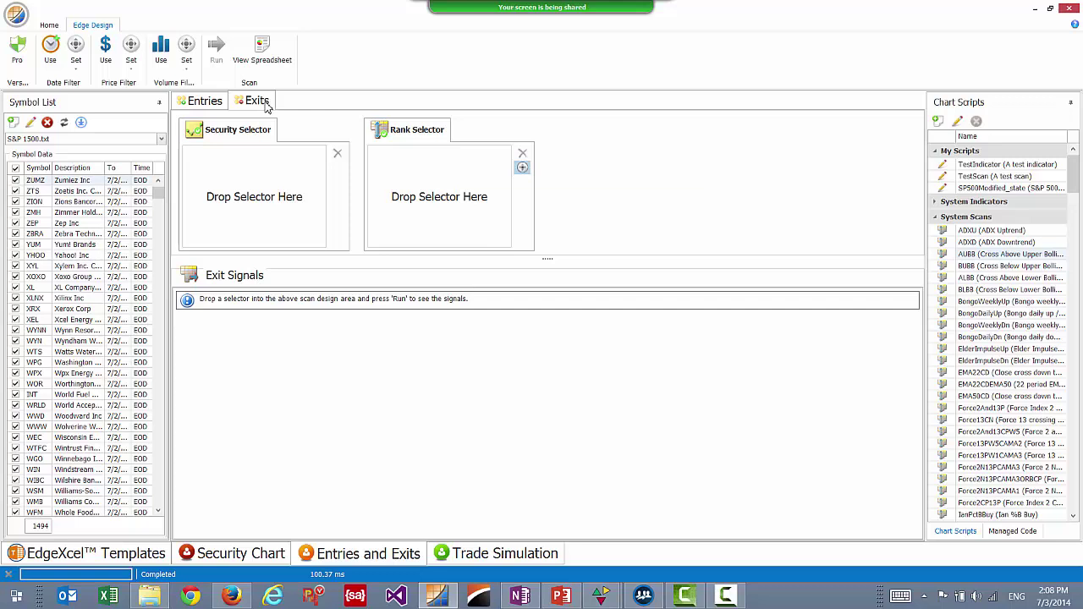
pyautogui.click(205, 100)
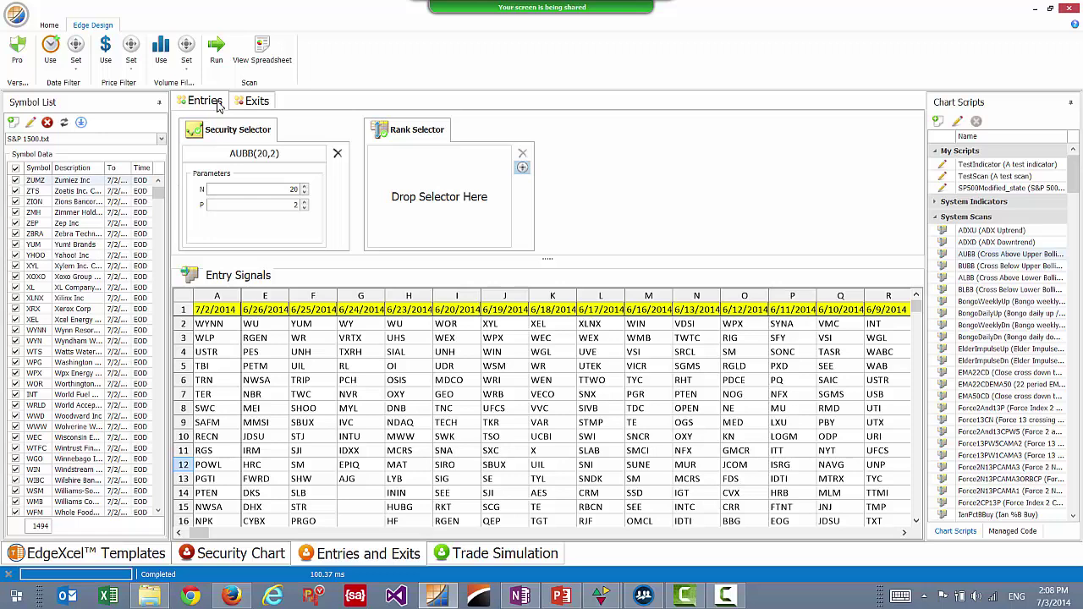
pyautogui.click(495, 559)
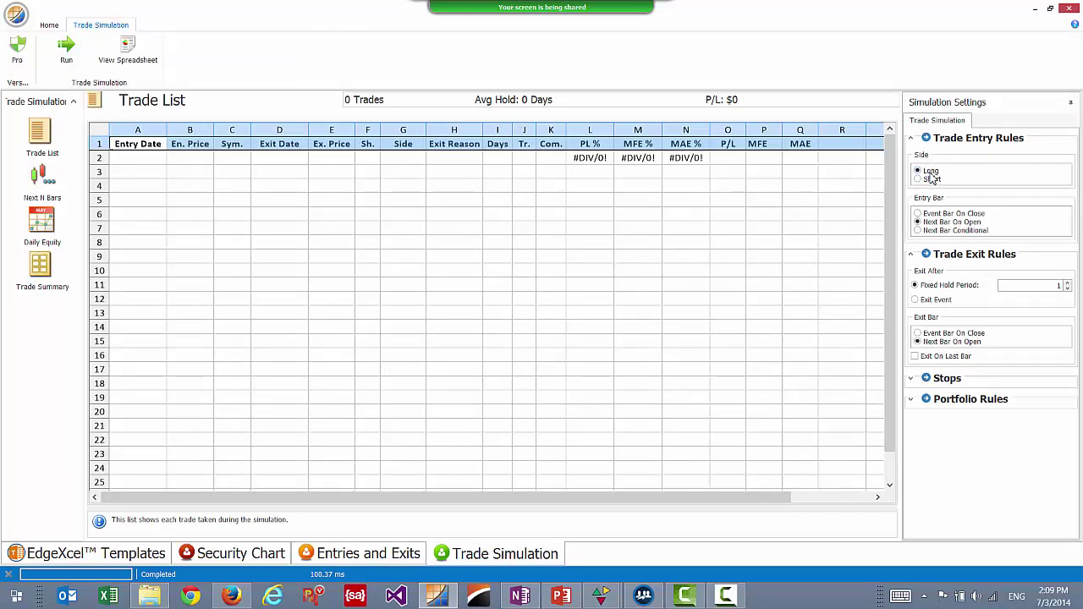
# Step: Set entry and exit bars to Event Bar On Close with a 5-bar fixed hold, then run
pyautogui.click(938, 217)
pyautogui.doubleClick(1058, 285)
pyautogui.write('5')
pyautogui.click(930, 334)
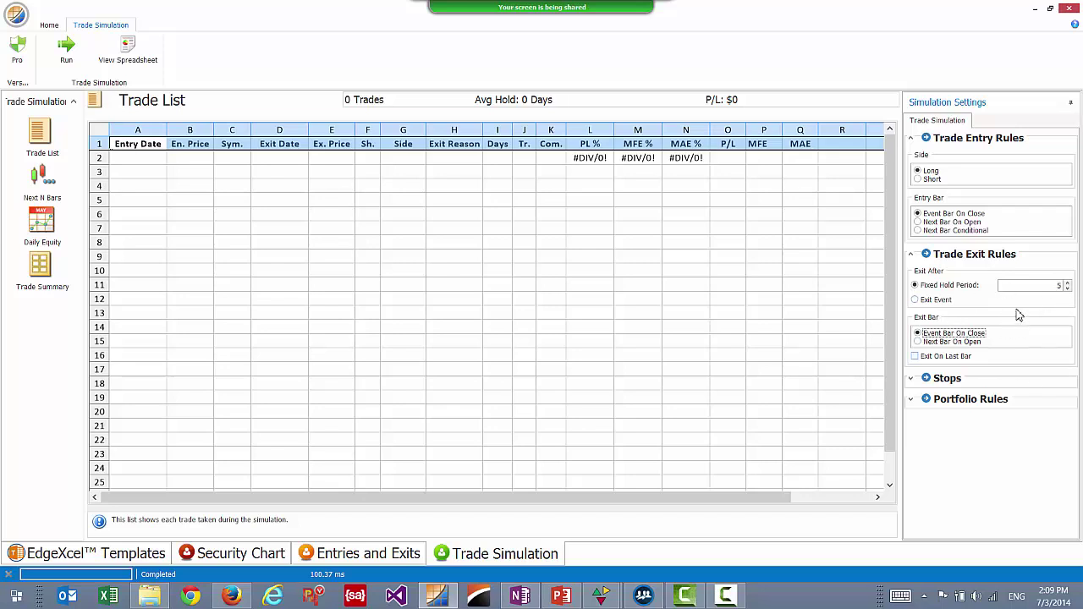
pyautogui.click(66, 49)
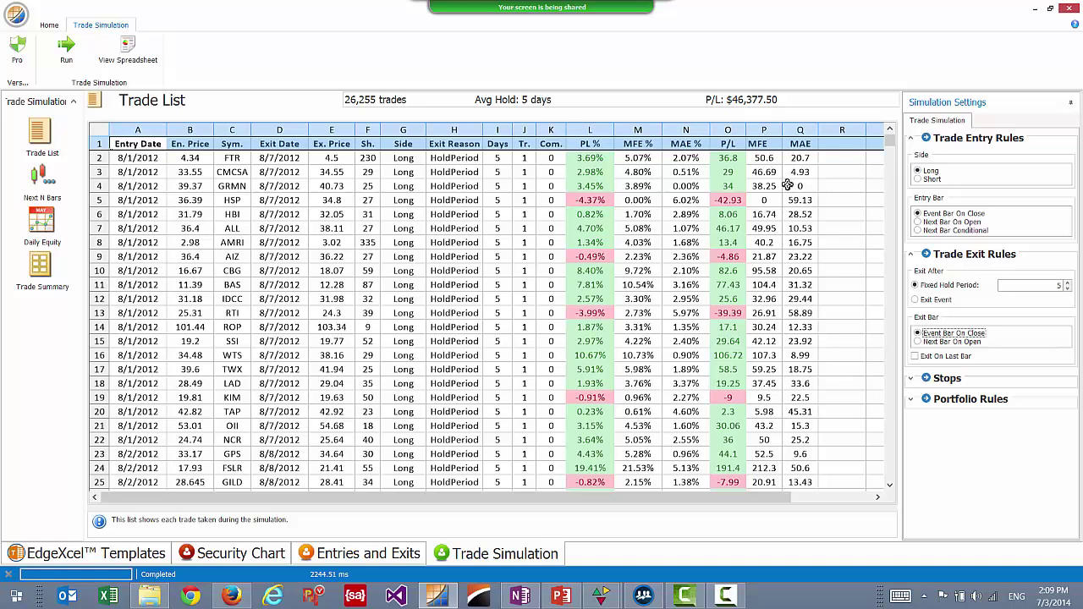
# Step: Expand and scroll through Portfolio Rules, then sort the Trade List by PL % descending
pyautogui.click(913, 402)
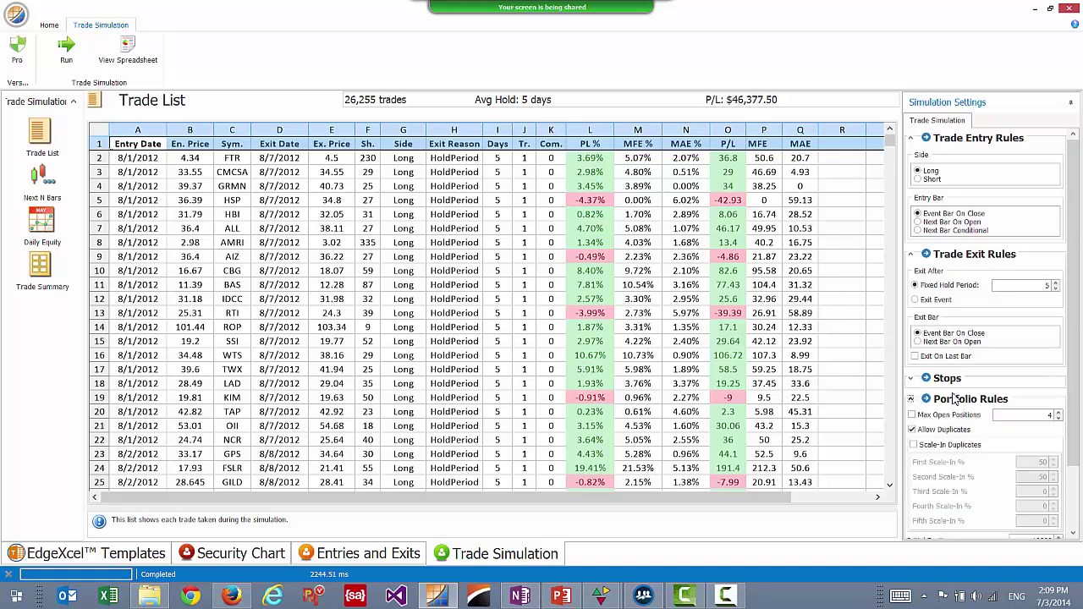
pyautogui.scroll(-3, 1054, 414)
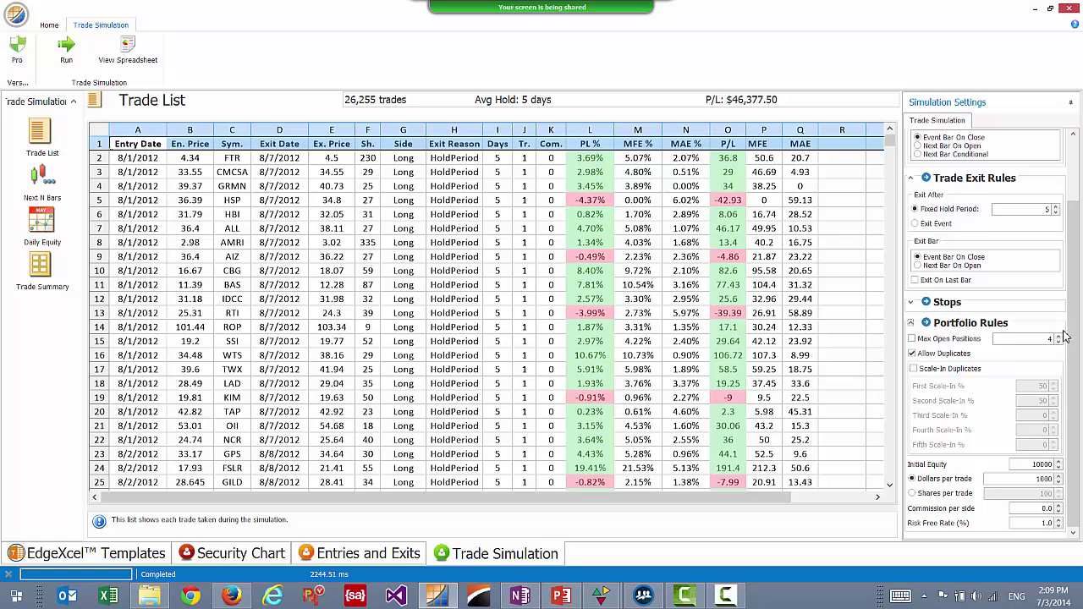
pyautogui.moveTo(1073, 335); pyautogui.dragTo(1080, 241)
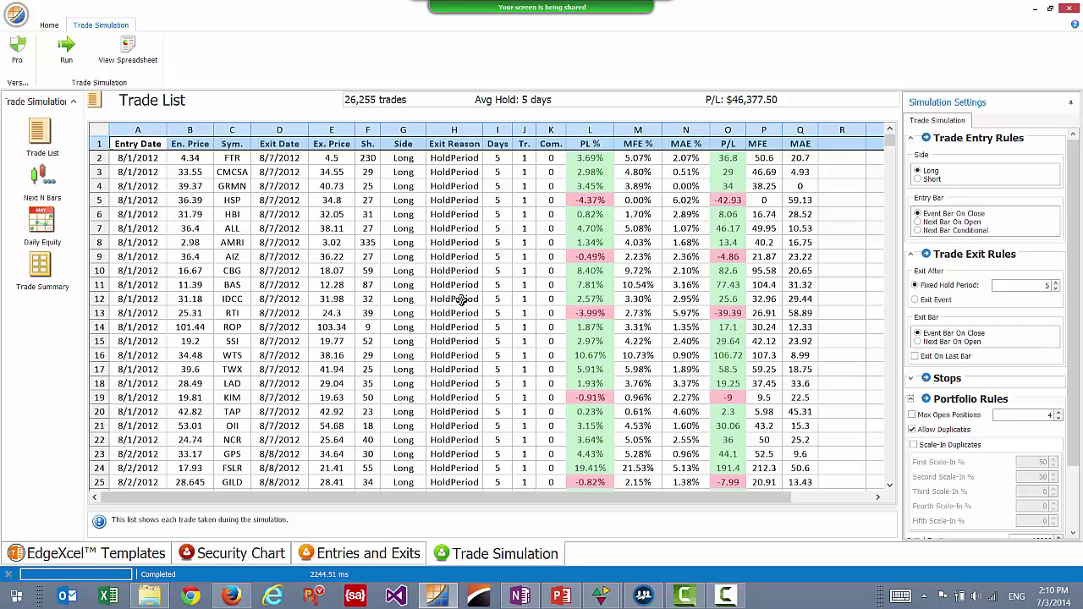
pyautogui.click(599, 143)
pyautogui.click(605, 143)
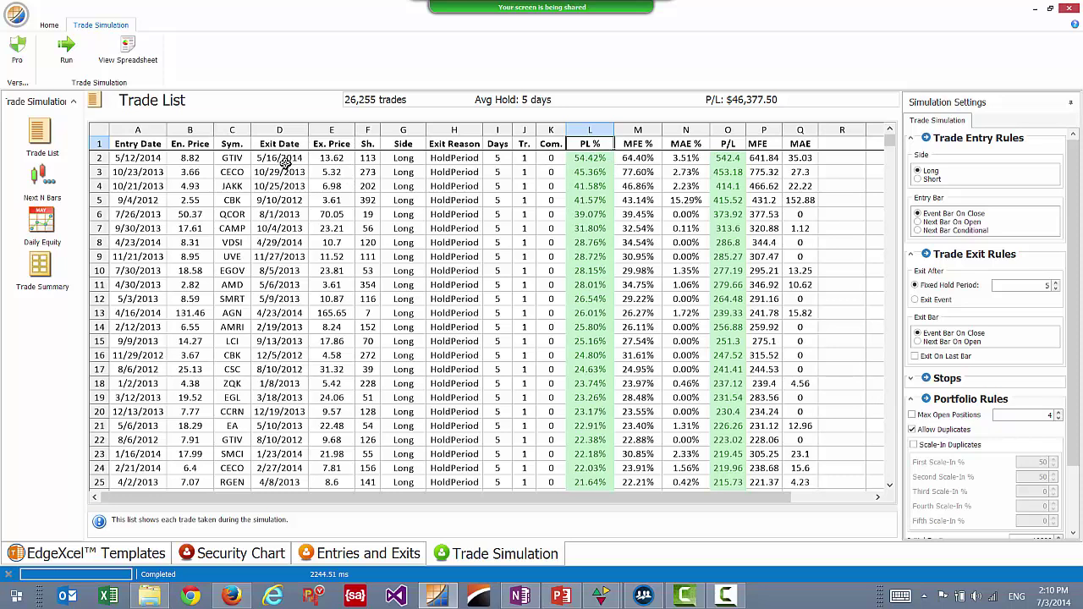
# Step: Chart the top GTIV trade and step down through the CBK, QCOR and AMD trade charts
pyautogui.doubleClick(407, 160)
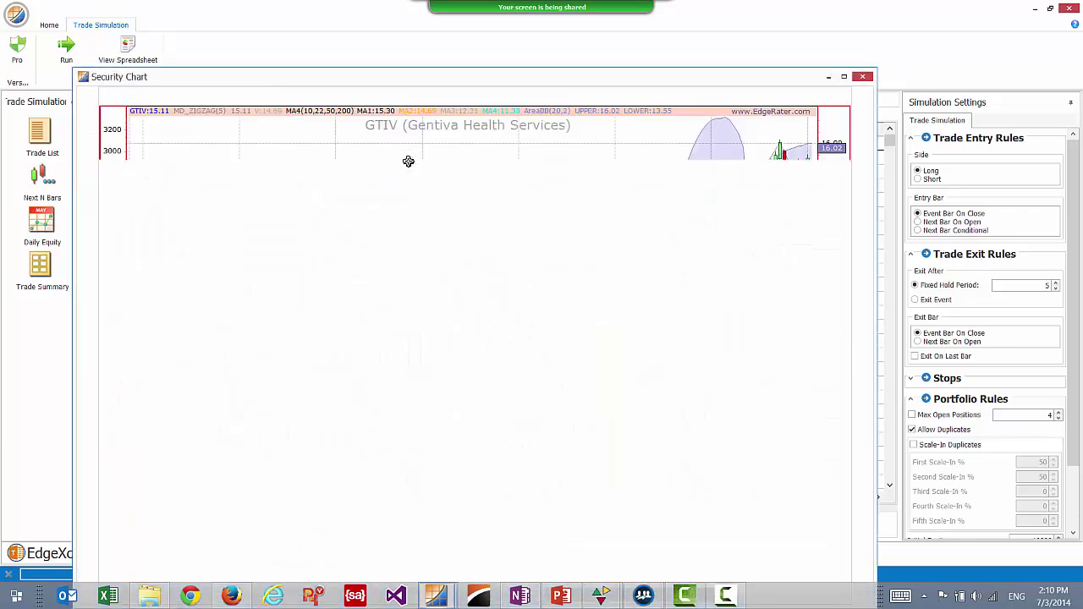
pyautogui.moveTo(644, 81); pyautogui.dragTo(677, 52)
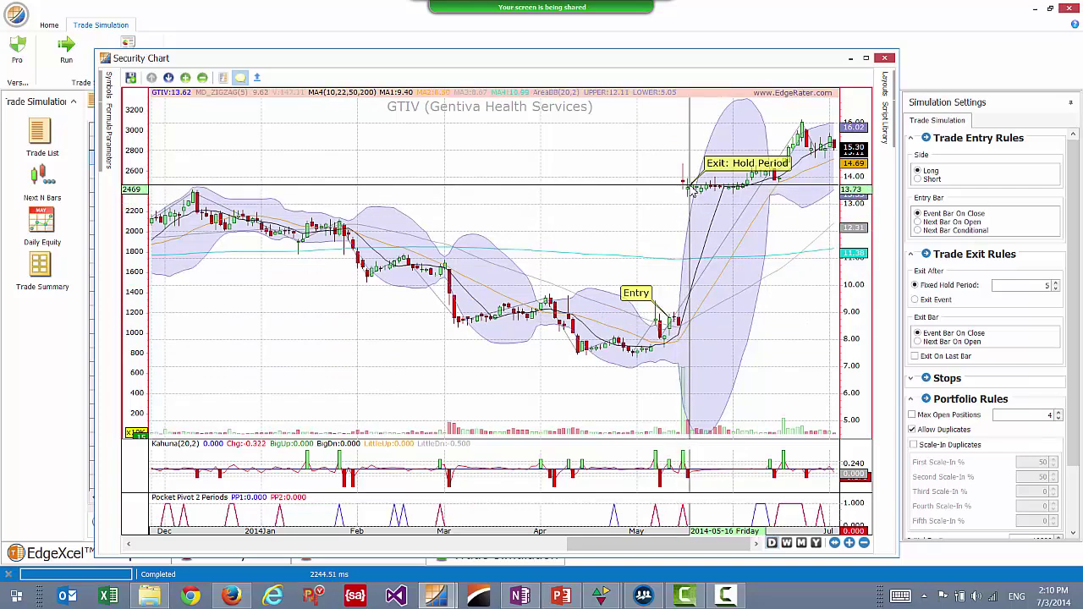
pyautogui.moveTo(665, 59); pyautogui.dragTo(843, 31)
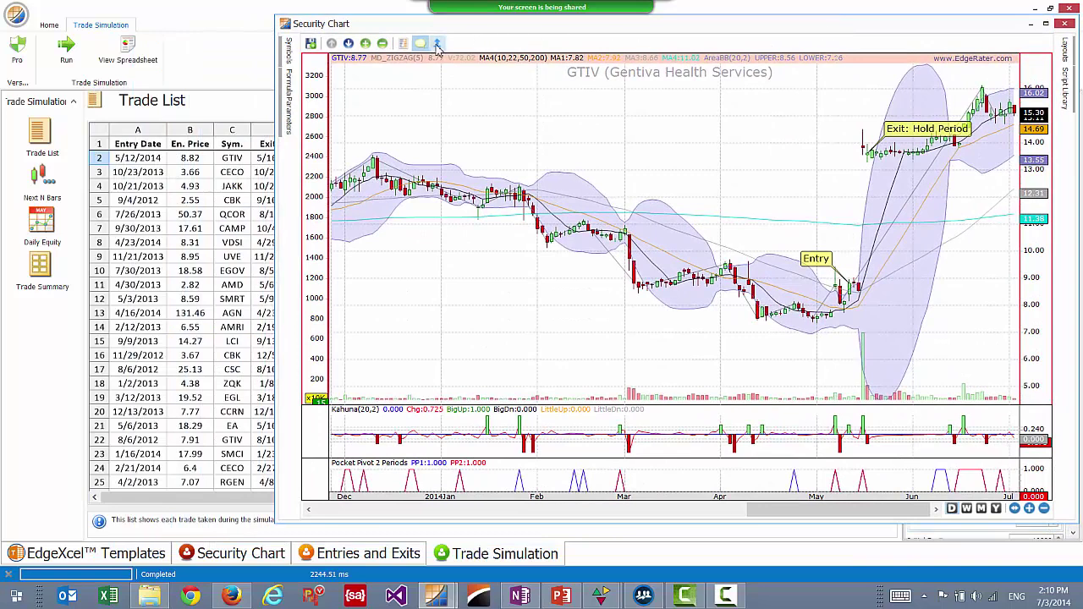
pyautogui.click(158, 162)
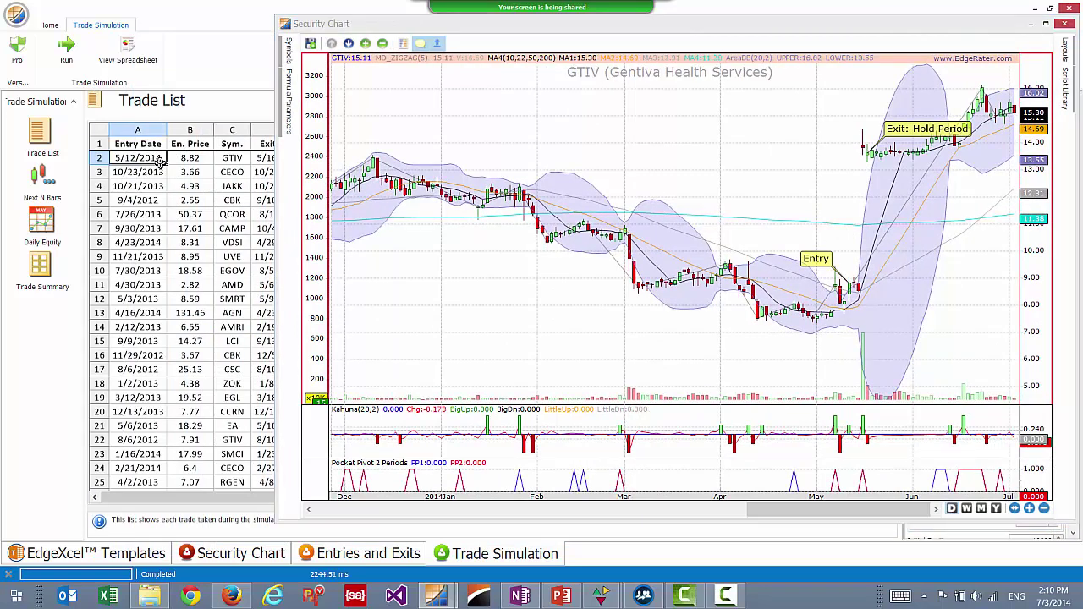
pyautogui.press('Down')
pyautogui.press('Down')
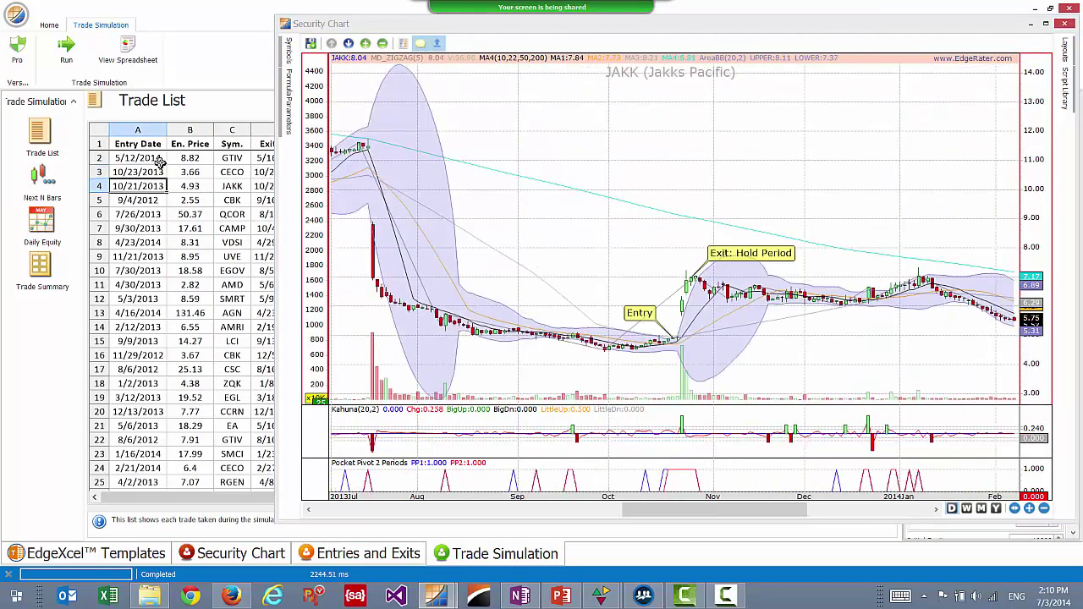
pyautogui.press('Down')
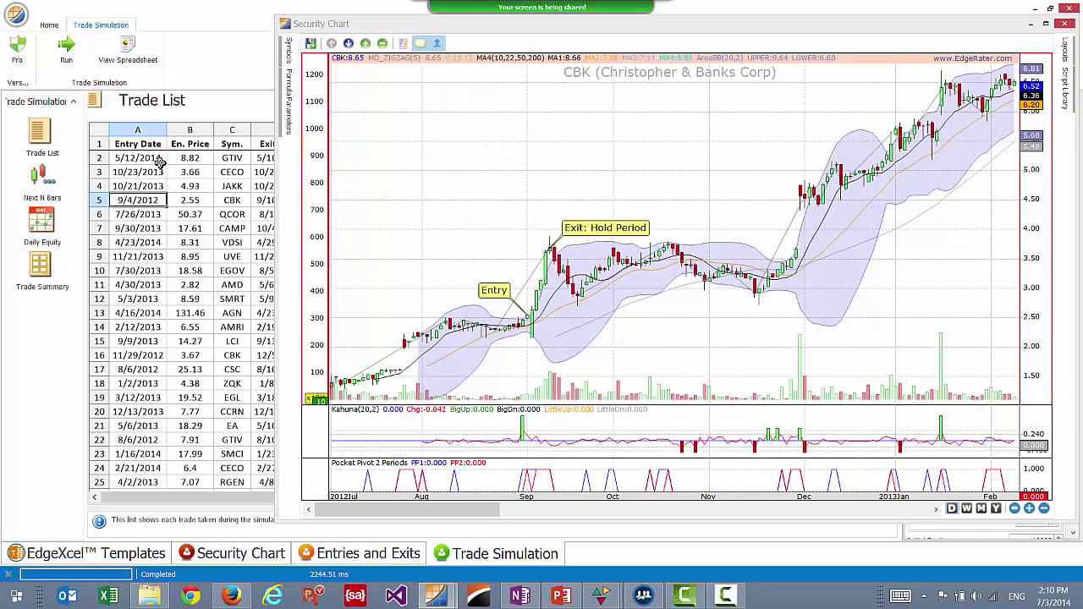
pyautogui.press('Down')
pyautogui.press('Down')
pyautogui.press('Down')
pyautogui.press('Down')
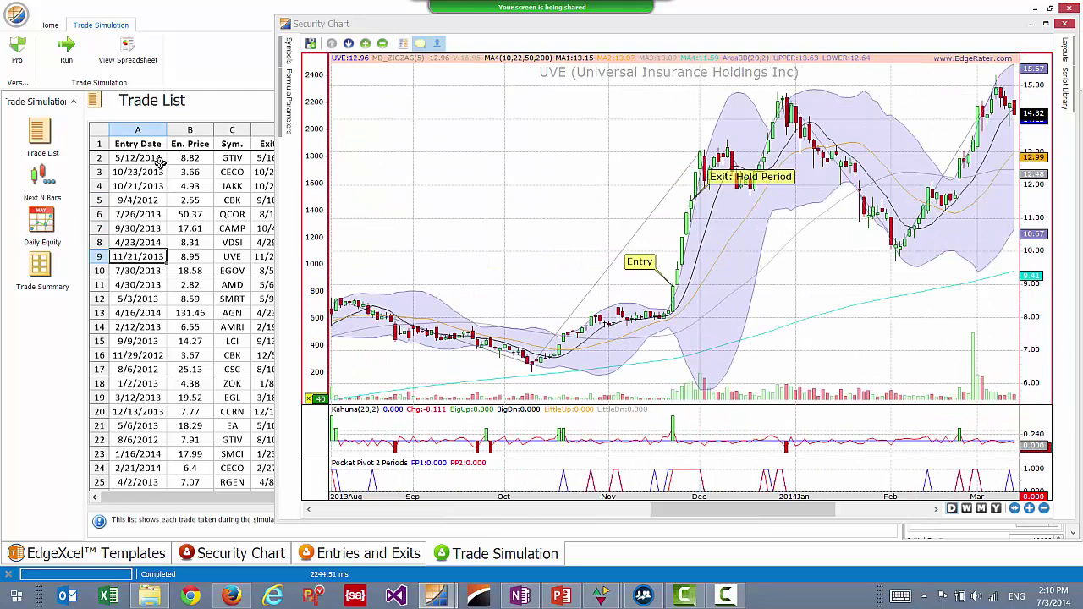
pyautogui.press('Down')
pyautogui.press('Down')
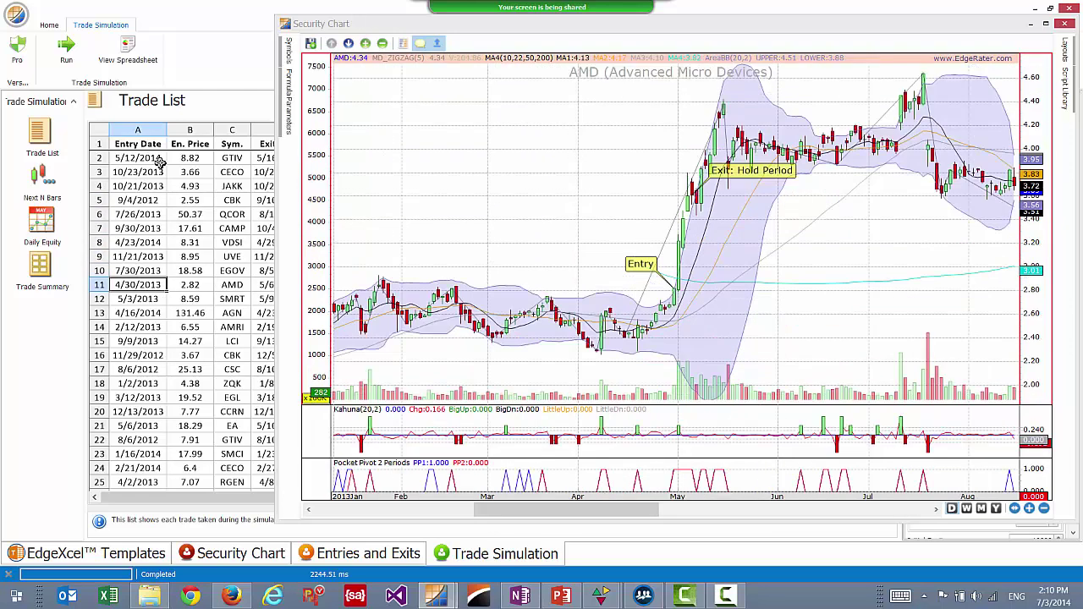
pyautogui.click(1068, 26)
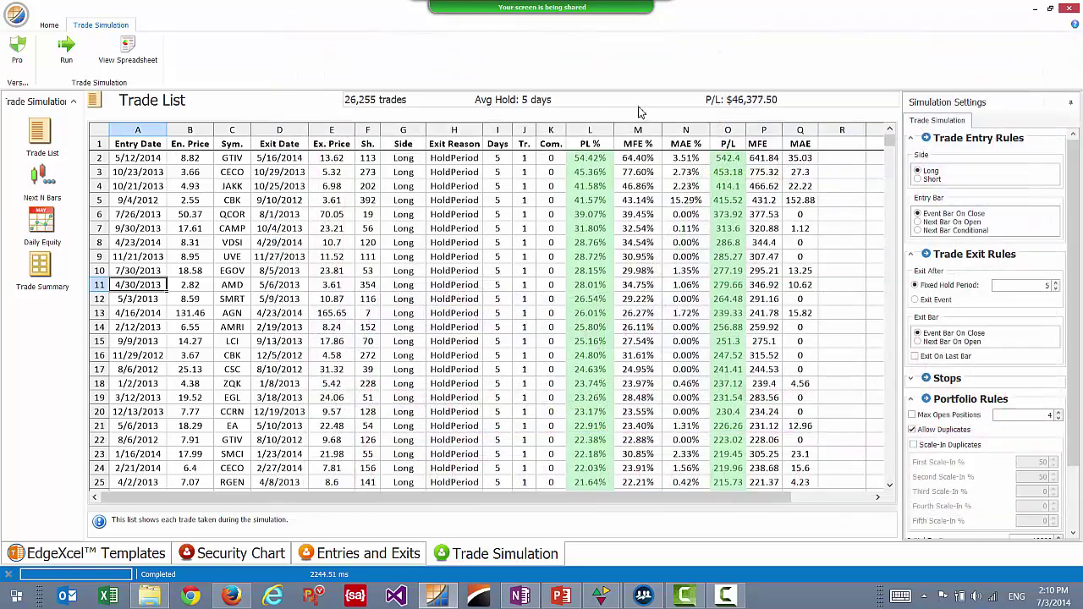
# Step: Sort PL % ascending, view the worst SPPI trade and following losers, then close the chart
pyautogui.click(599, 145)
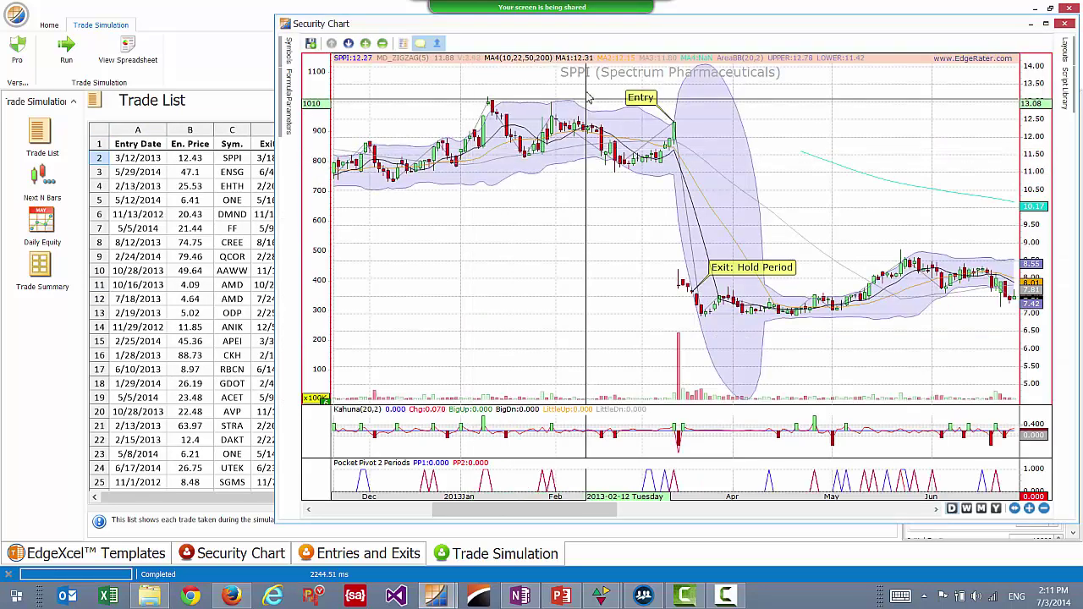
pyautogui.click(144, 161)
pyautogui.press('Down')
pyautogui.press('Down')
pyautogui.press('Down')
pyautogui.press('Down')
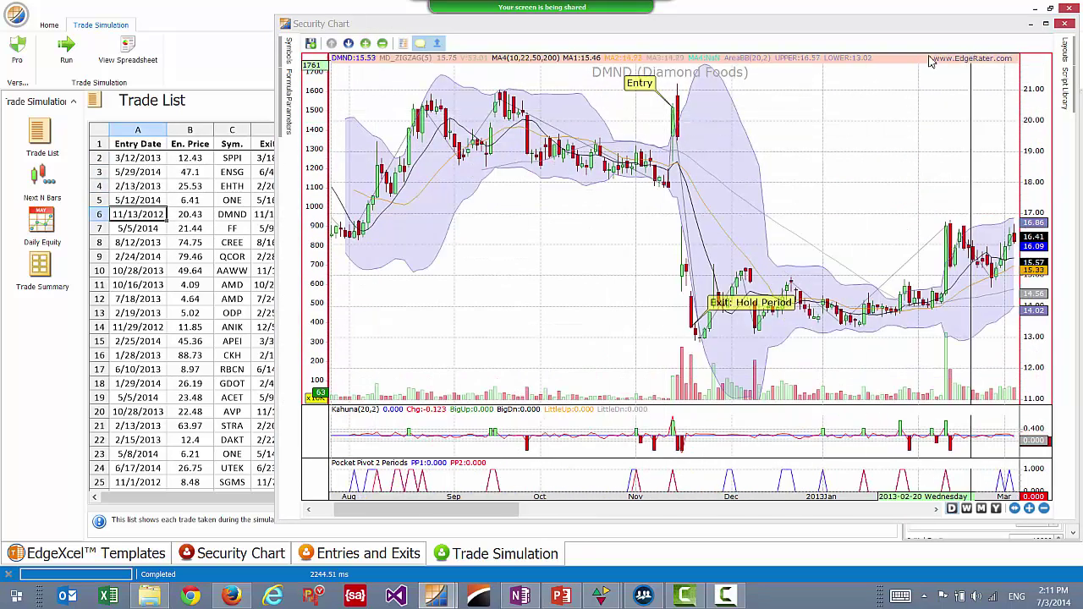
pyautogui.click(1064, 24)
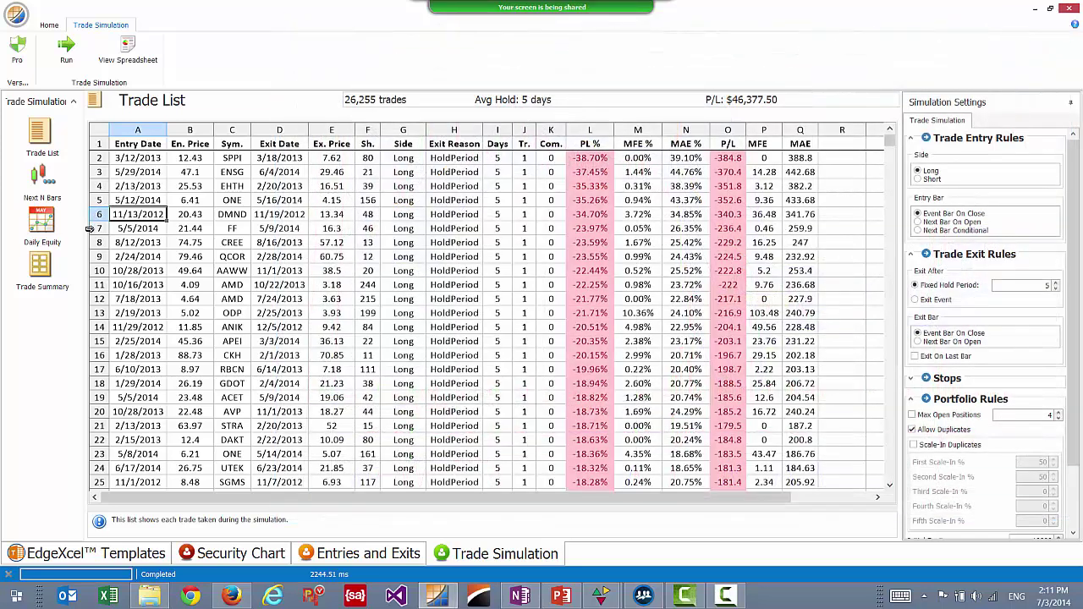
# Step: Show the Trade Summary: 52.94% winners and $46,377 net profit on $10,000 starting equity
pyautogui.click(49, 268)
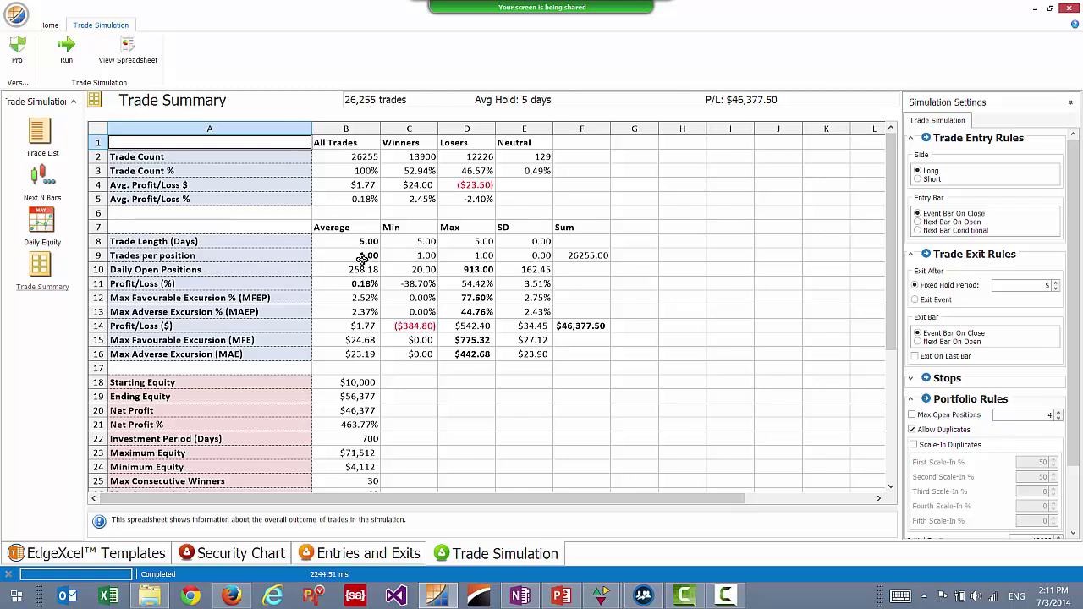
# Step: Switch to the Next N Bars view showing gain/loss frequency and All Trades charts
pyautogui.click(49, 180)
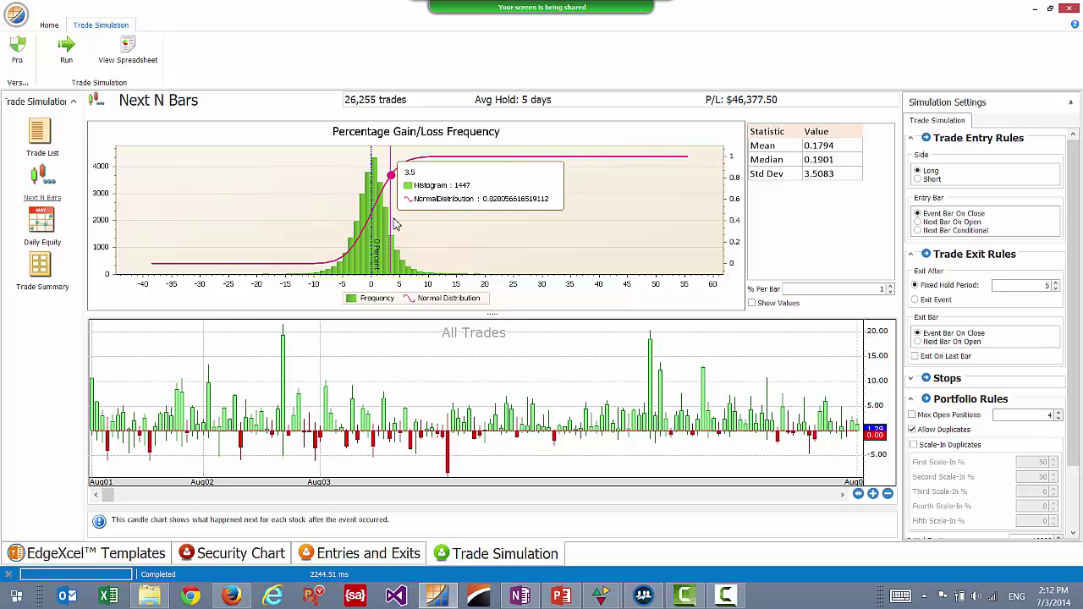
# Step: Display the Daily Equity chart showing equity rising from about $10,000 to over $70,000
pyautogui.click(49, 227)
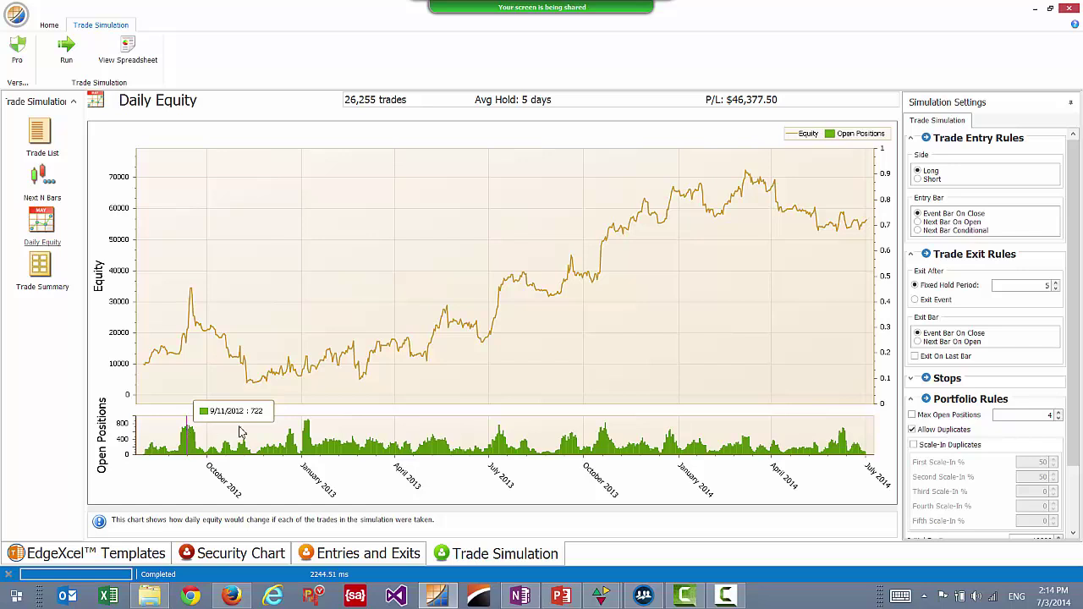
# Step: Enable Max Open Positions of 4 under Portfolio Rules and rerun the simulation
pyautogui.scroll(-3, 939, 405)
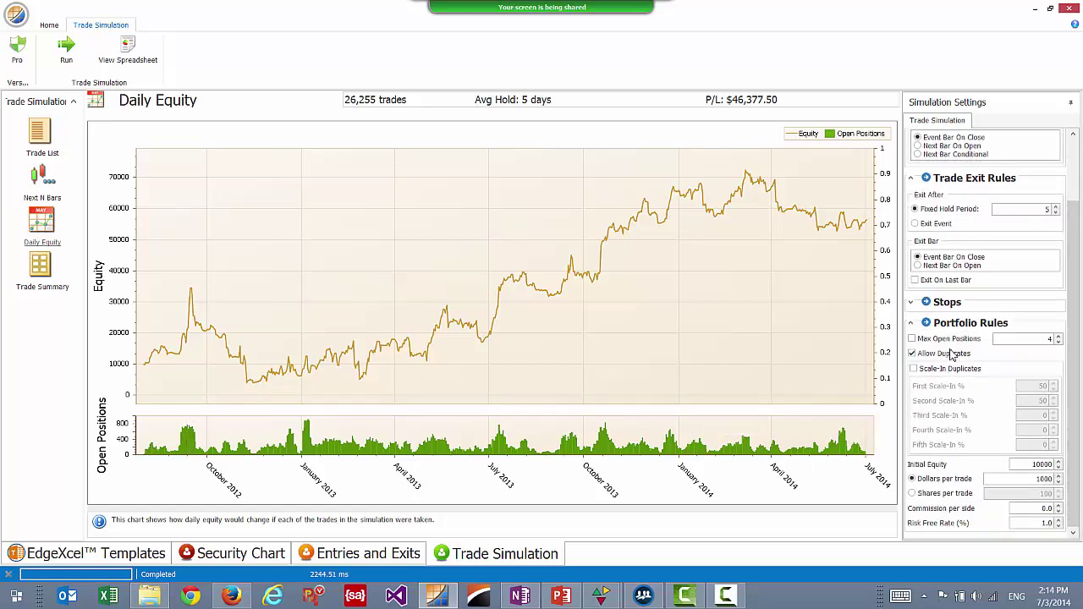
pyautogui.click(912, 338)
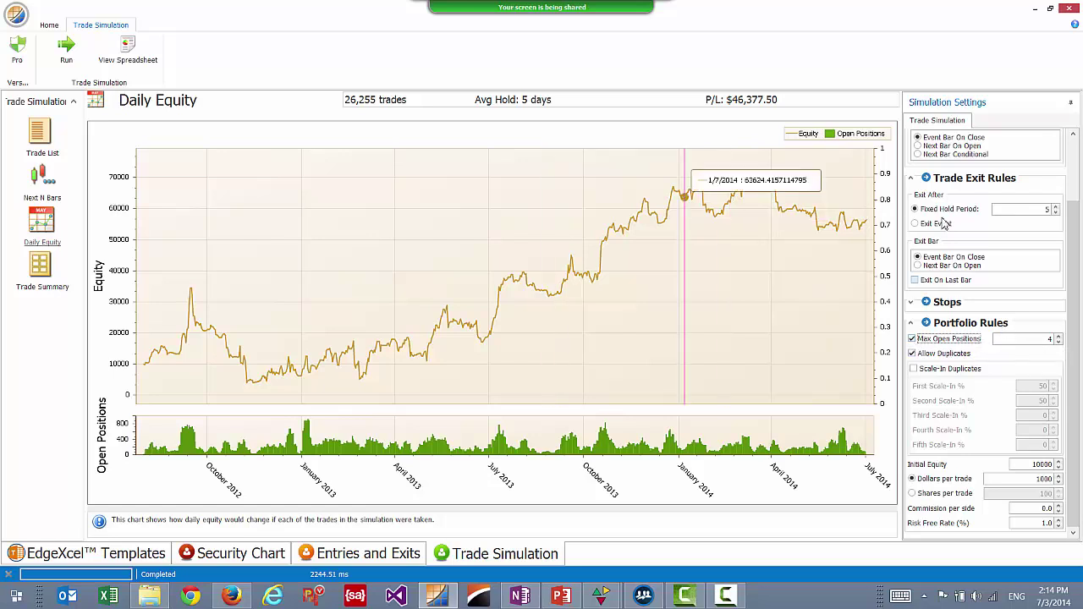
pyautogui.click(67, 53)
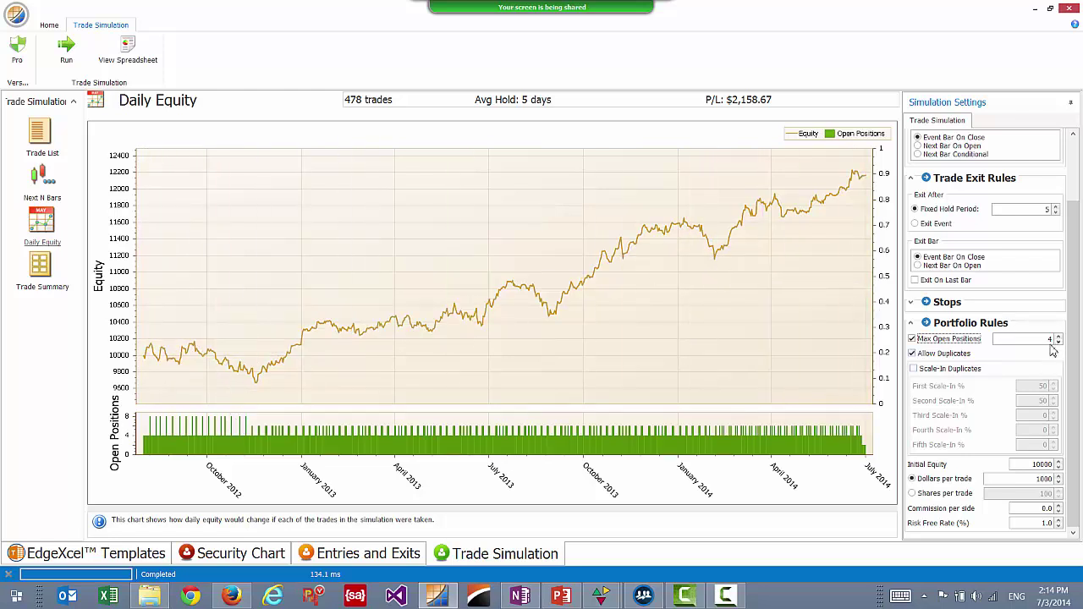
# Step: Go to the Entries and Exits page, show the Managed Code list, and select Top N
pyautogui.click(364, 555)
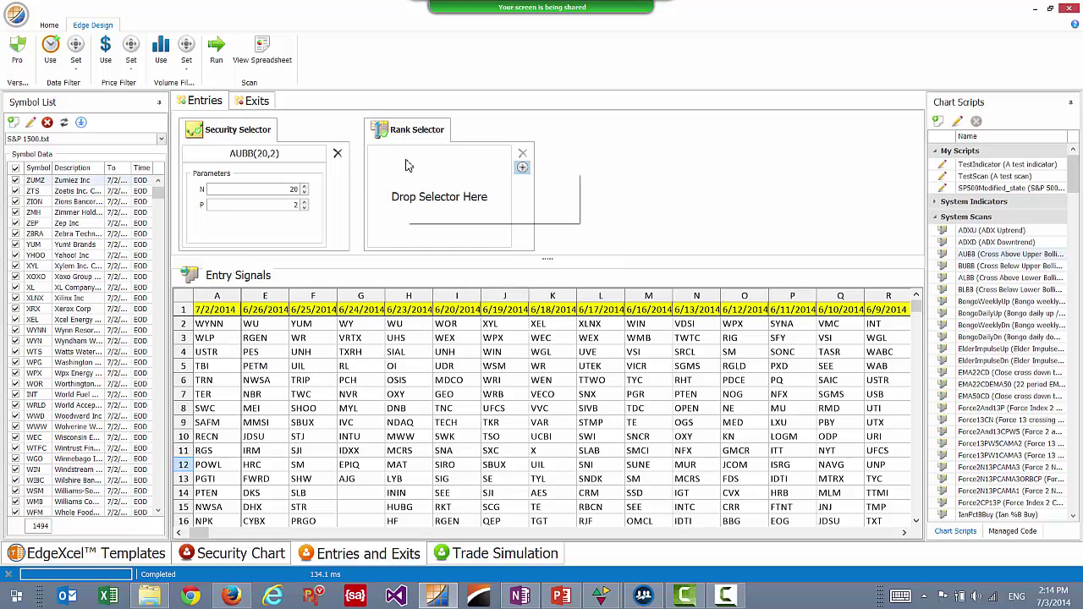
pyautogui.click(1027, 533)
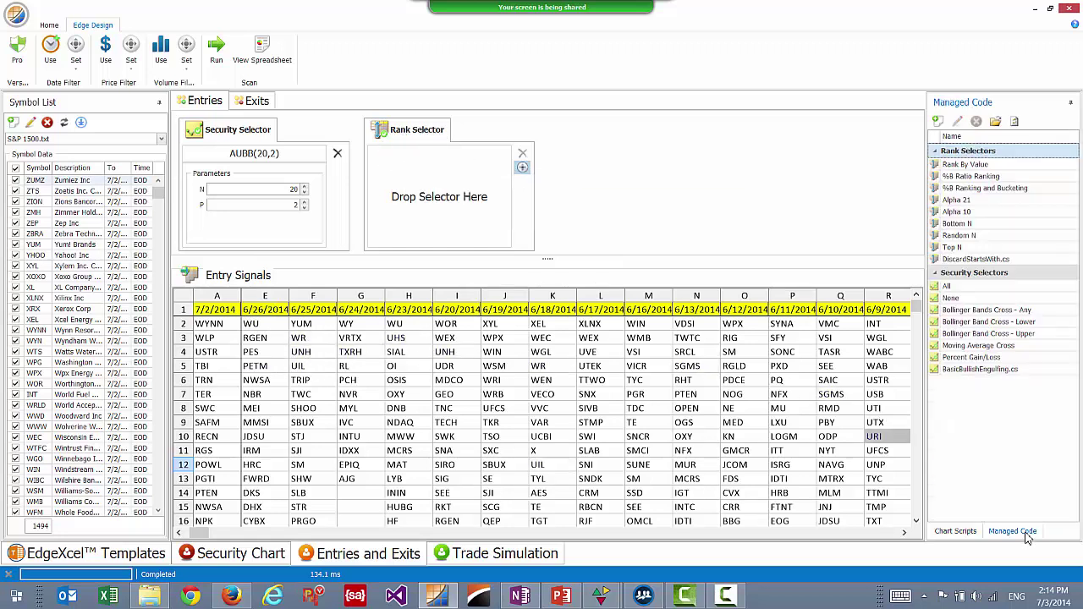
pyautogui.click(973, 535)
pyautogui.click(1007, 538)
pyautogui.click(970, 535)
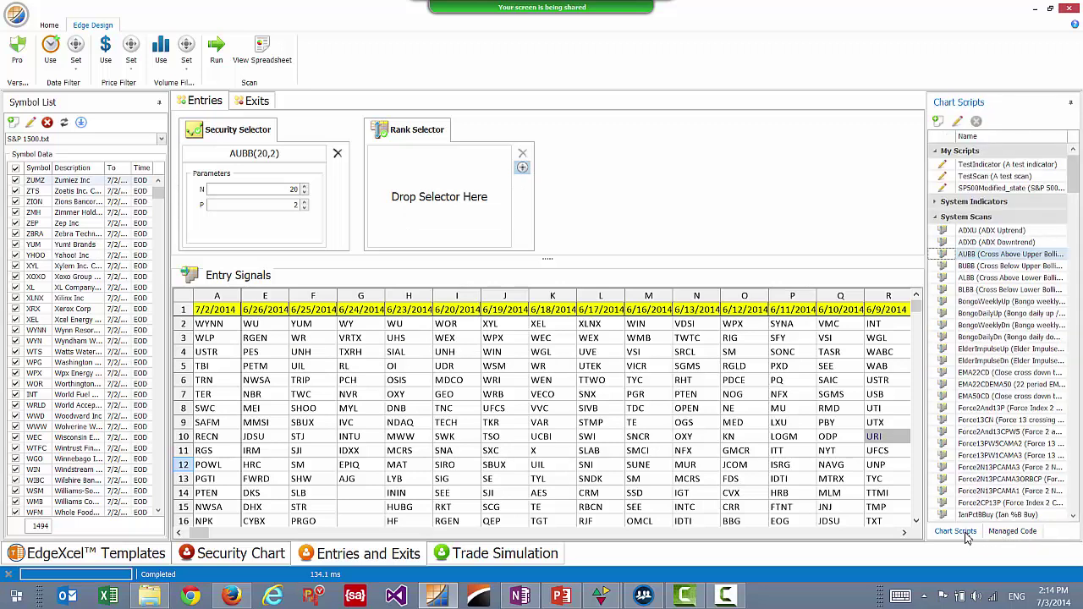
pyautogui.click(1009, 538)
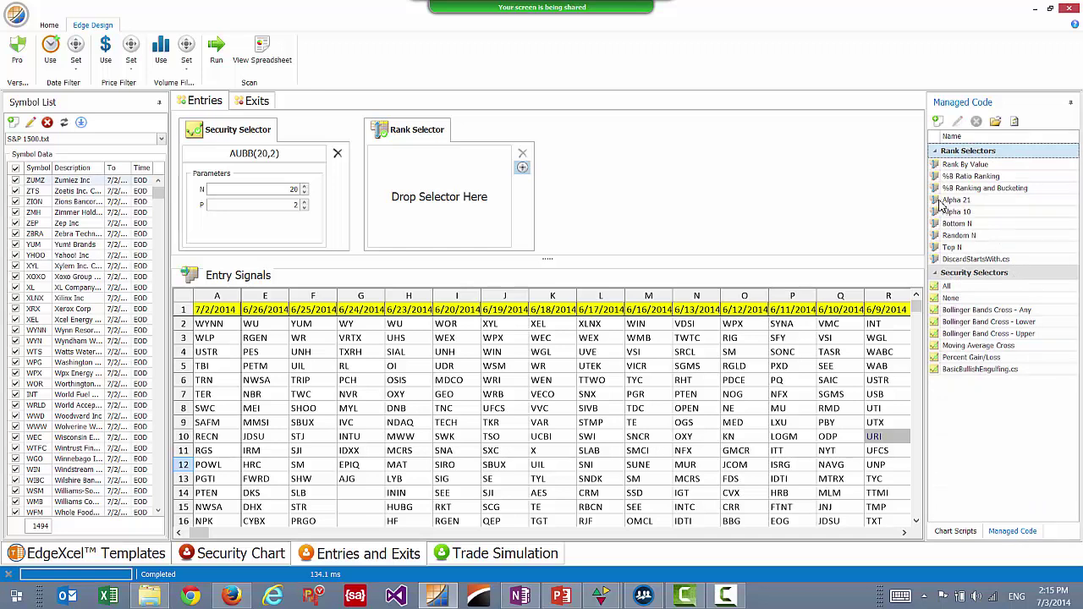
pyautogui.click(940, 248)
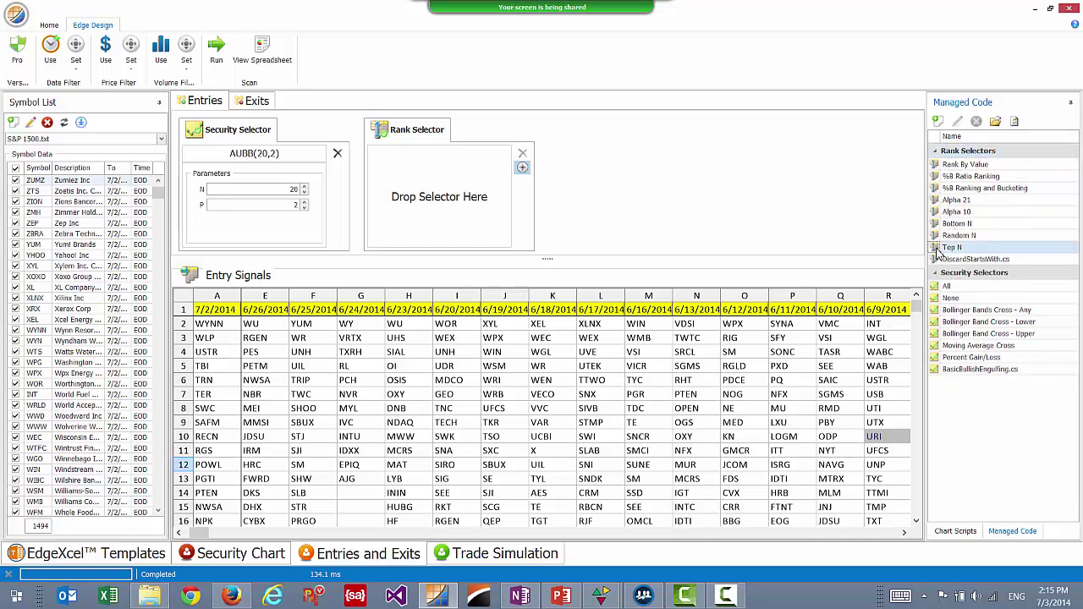
# Step: Add a Top N rank selector to the scan, keeping %GainLoss as its ranking function
pyautogui.moveTo(940, 251); pyautogui.dragTo(449, 211)
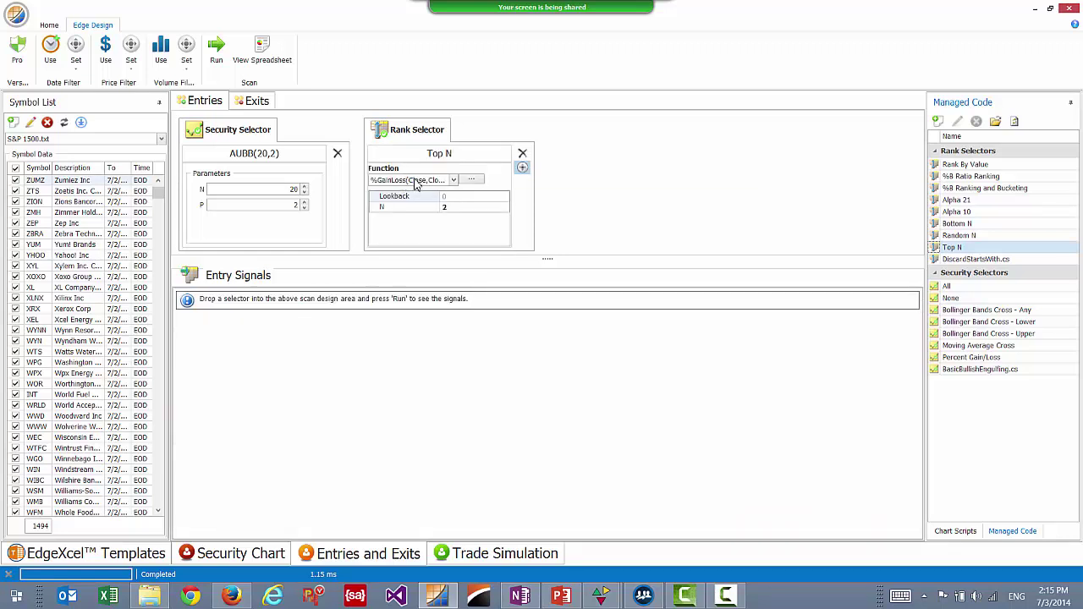
pyautogui.click(477, 183)
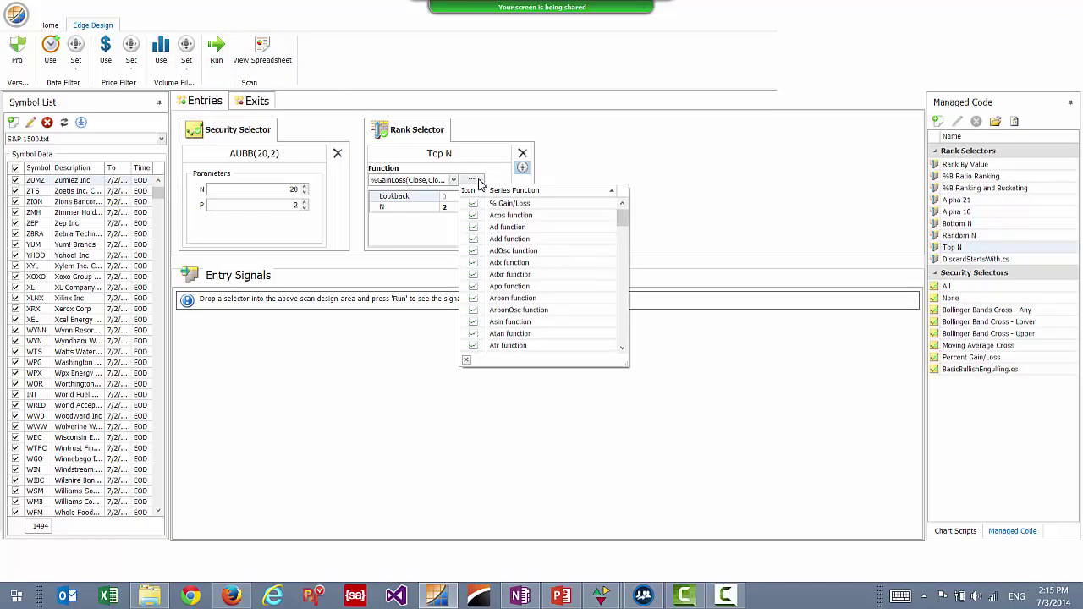
pyautogui.click(504, 209)
pyautogui.click(454, 180)
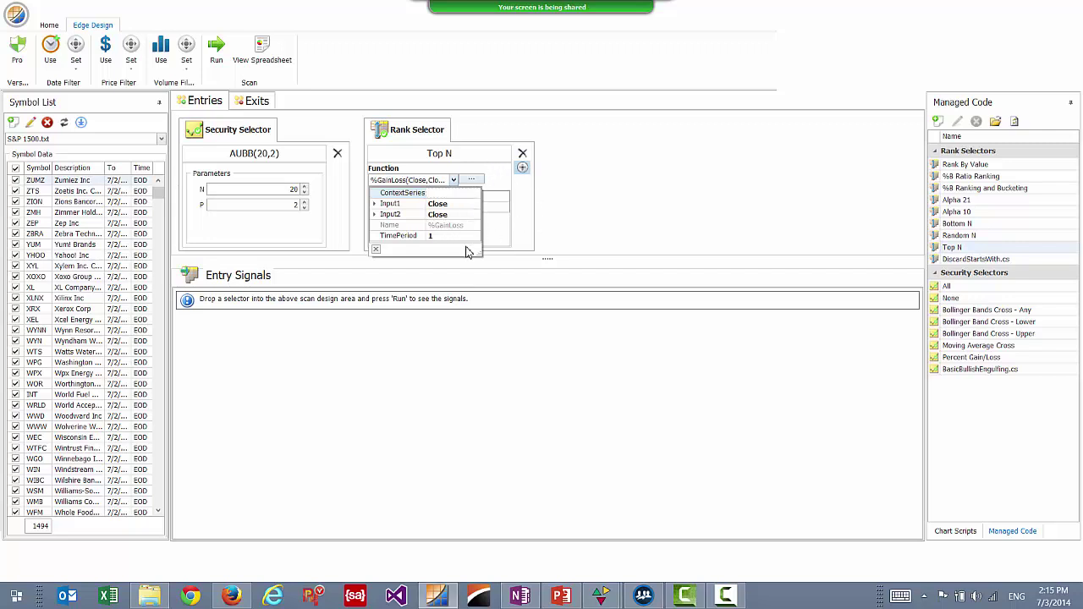
pyautogui.click(376, 249)
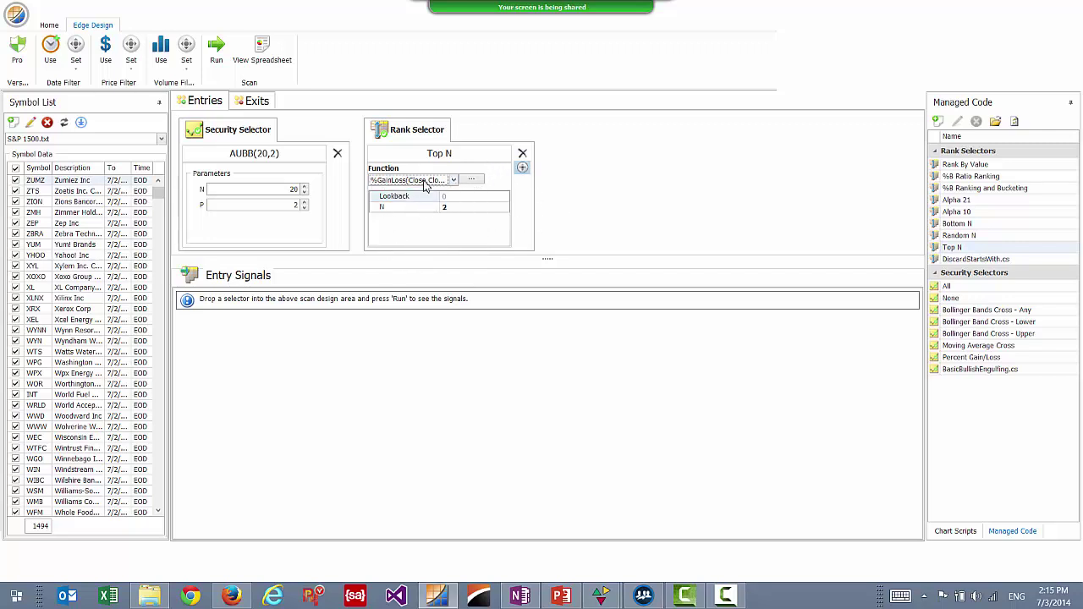
# Step: Set the Top N selector's N to 10 and rerun the scan
pyautogui.click(446, 206)
pyautogui.click(438, 208)
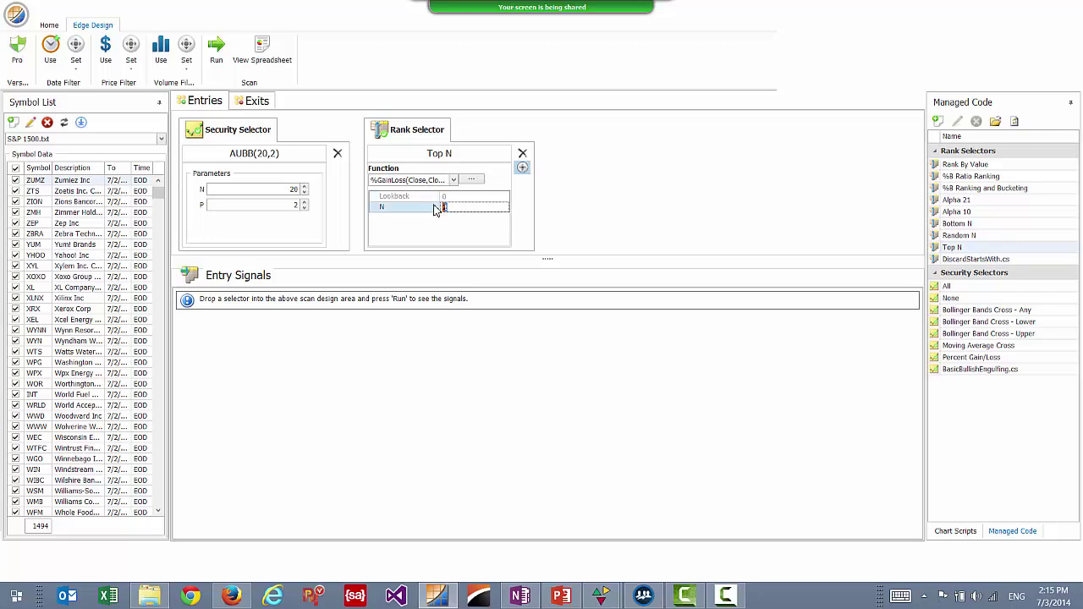
pyautogui.write('10')
pyautogui.click(479, 198)
pyautogui.click(224, 58)
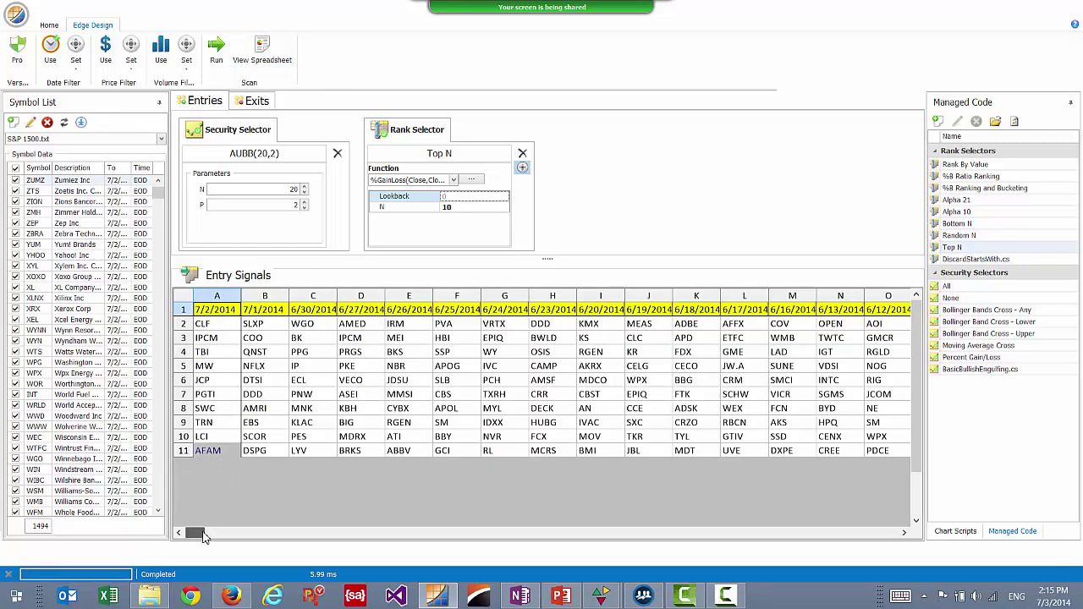
# Step: Rerun the simulation without the open-position cap (4,552 trades, P/L $21,748.03), then view WOR's chart
pyautogui.moveTo(330, 566)
pyautogui.click(496, 562)
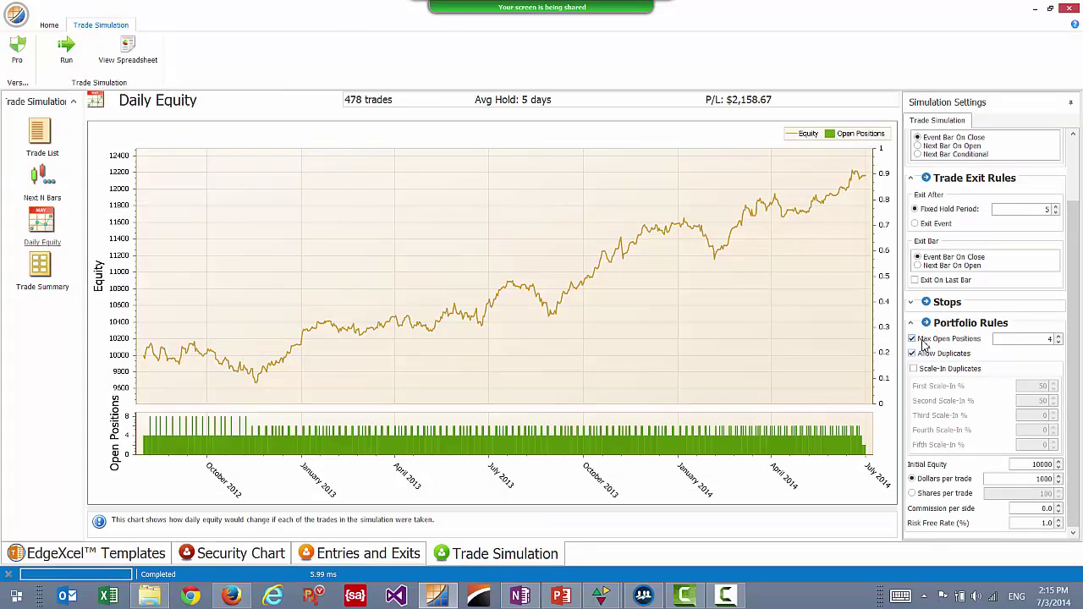
pyautogui.click(914, 339)
pyautogui.click(68, 50)
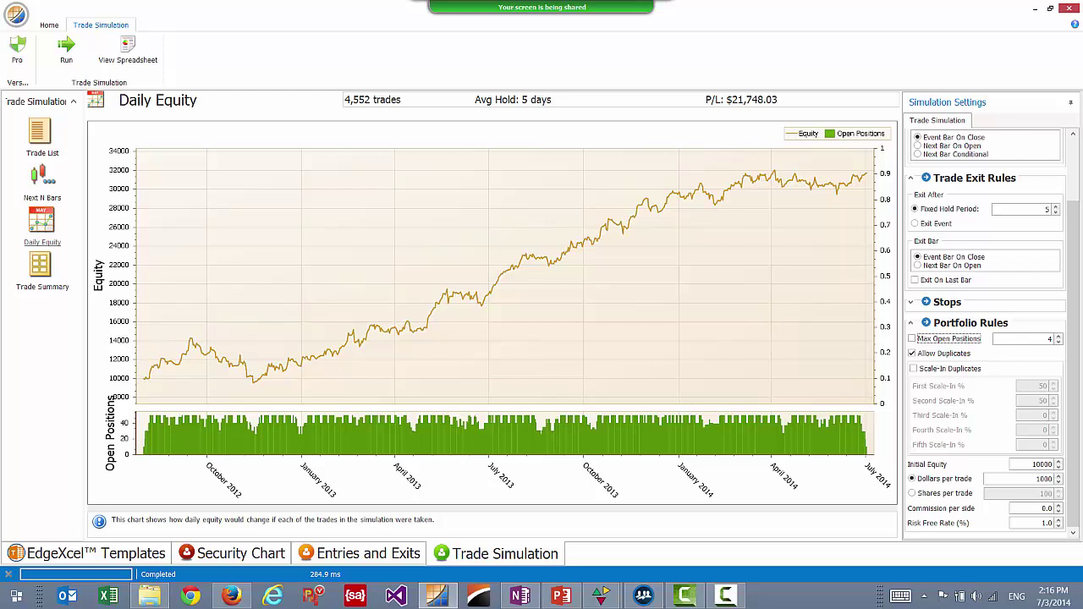
pyautogui.click(643, 596)
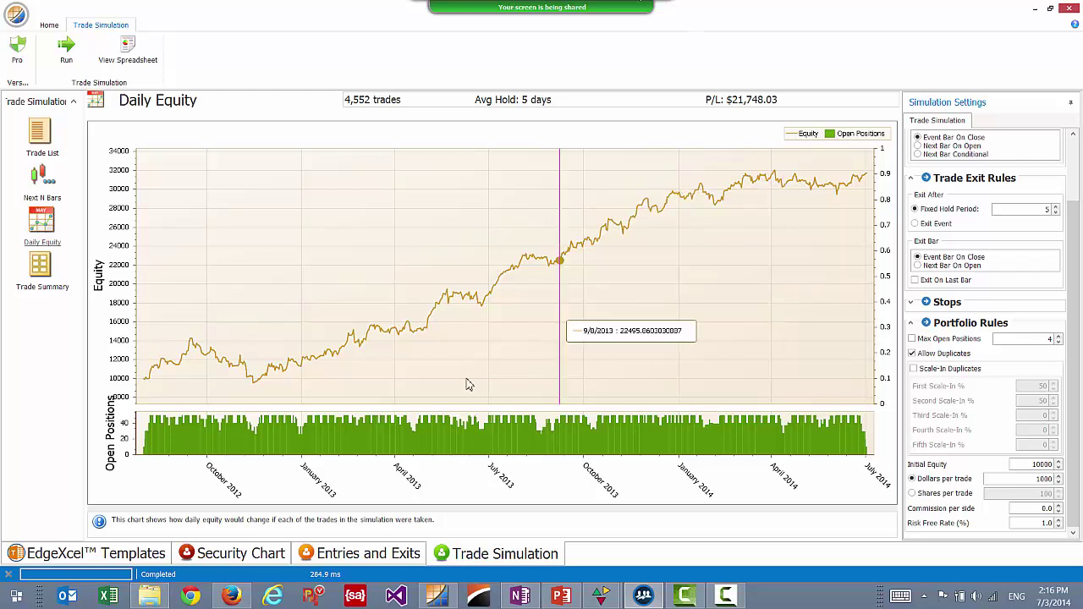
pyautogui.click(243, 555)
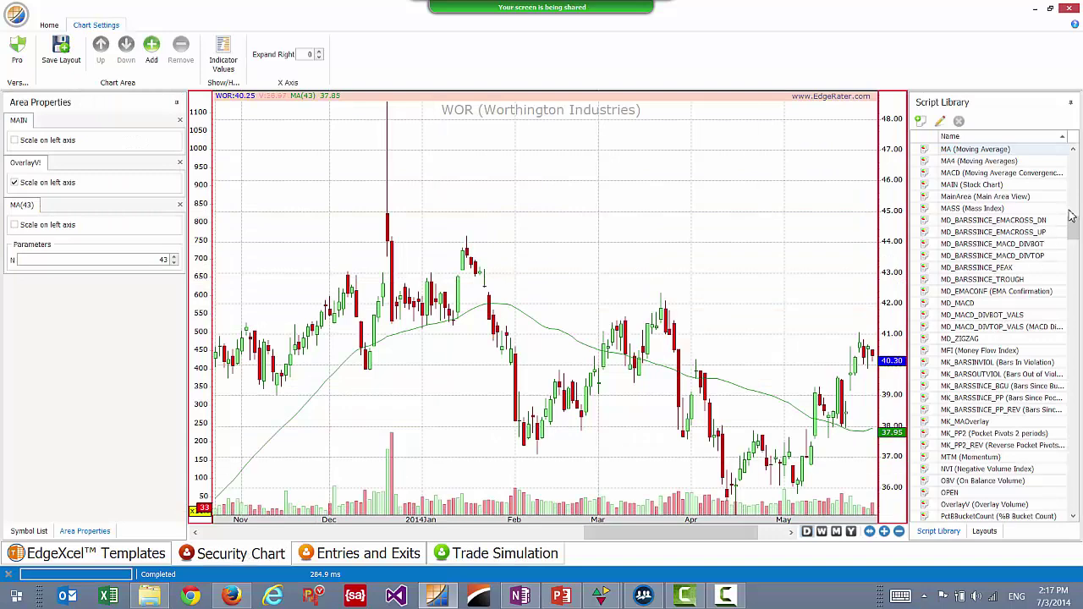
# Step: Collapse System Indicators in the Script Library and select the EMA50CD scan under System Scans
pyautogui.scroll(15, 1071, 216)
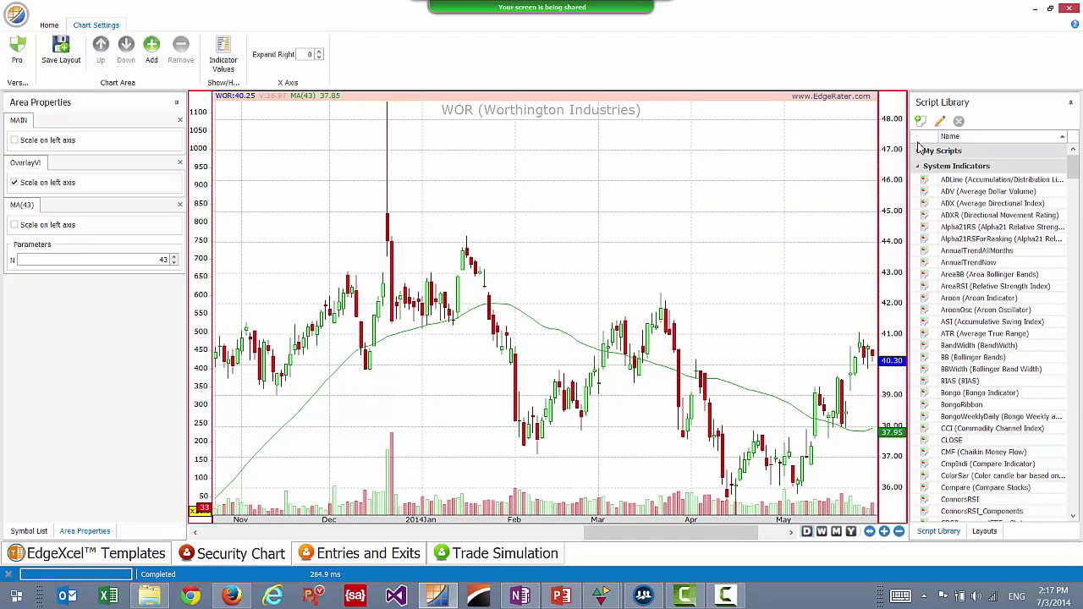
pyautogui.click(918, 165)
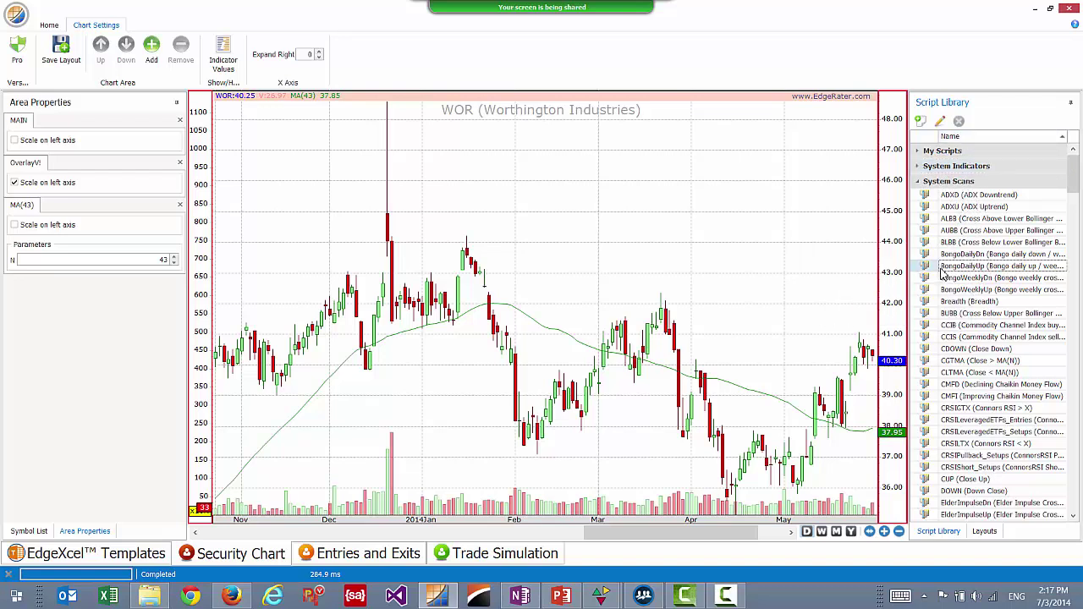
pyautogui.scroll(-5, 973, 326)
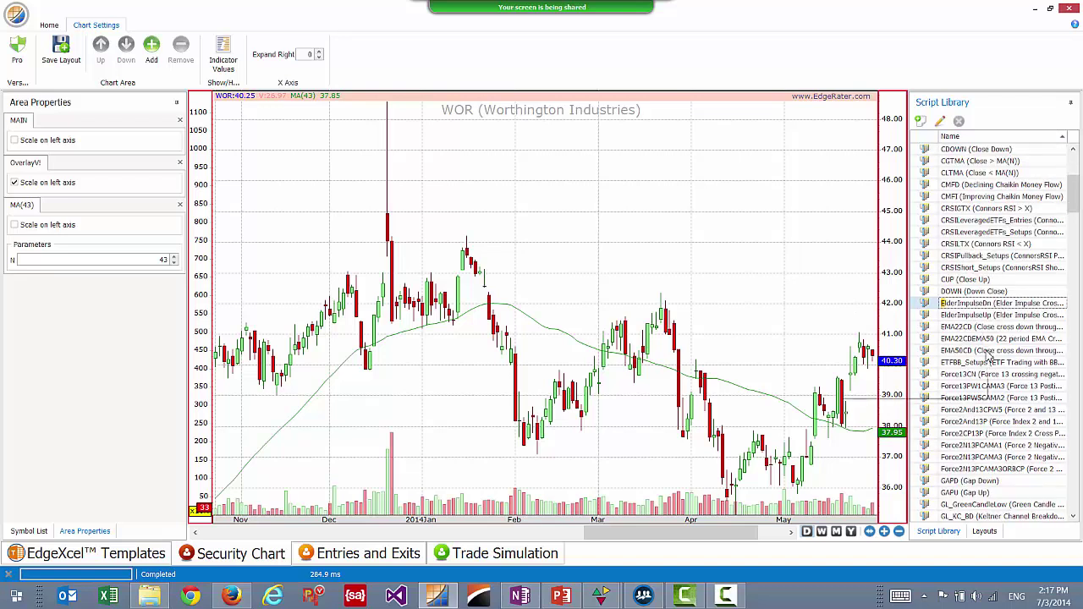
pyautogui.click(959, 351)
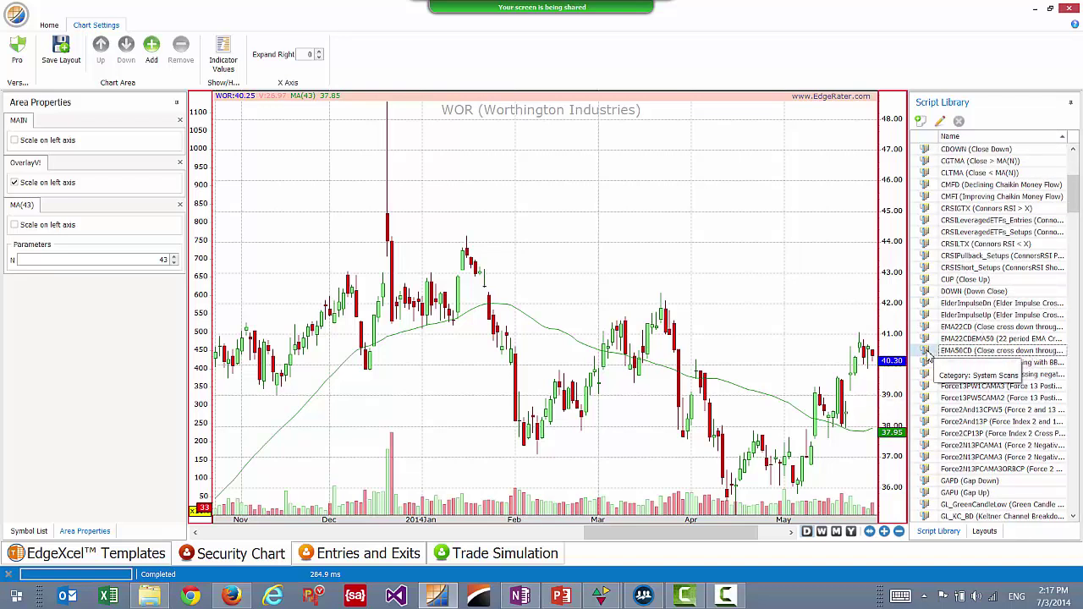
pyautogui.click(945, 124)
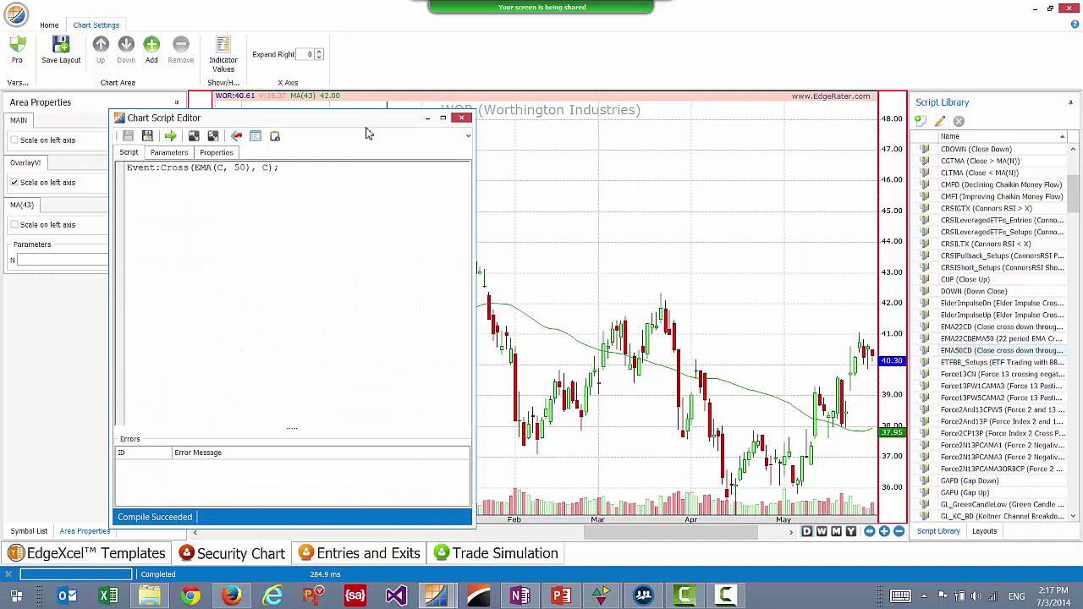
pyautogui.moveTo(432, 115); pyautogui.dragTo(563, 104)
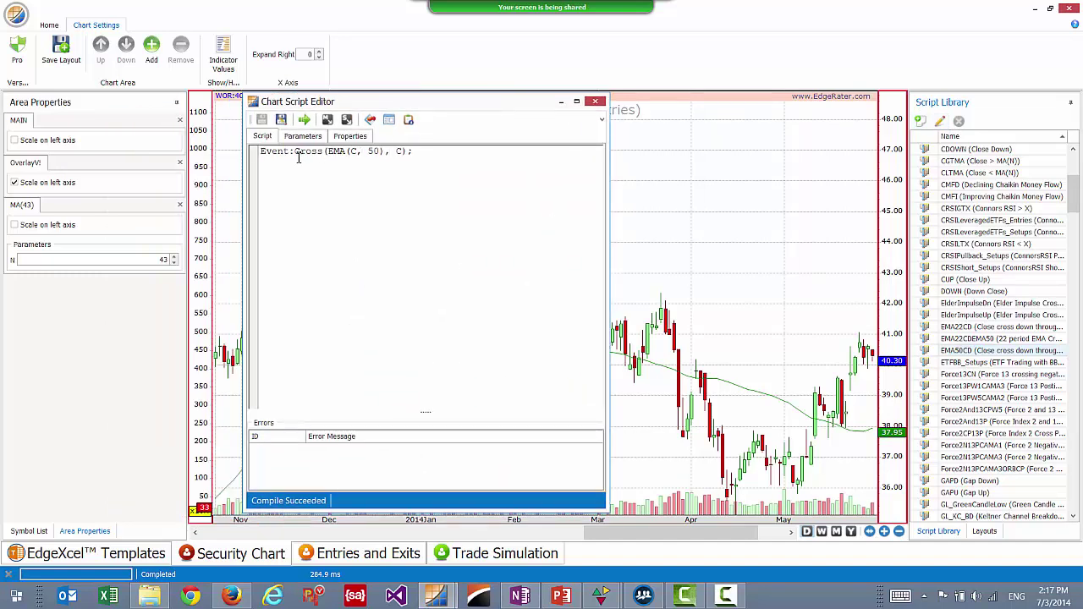
pyautogui.moveTo(416, 153); pyautogui.dragTo(258, 153)
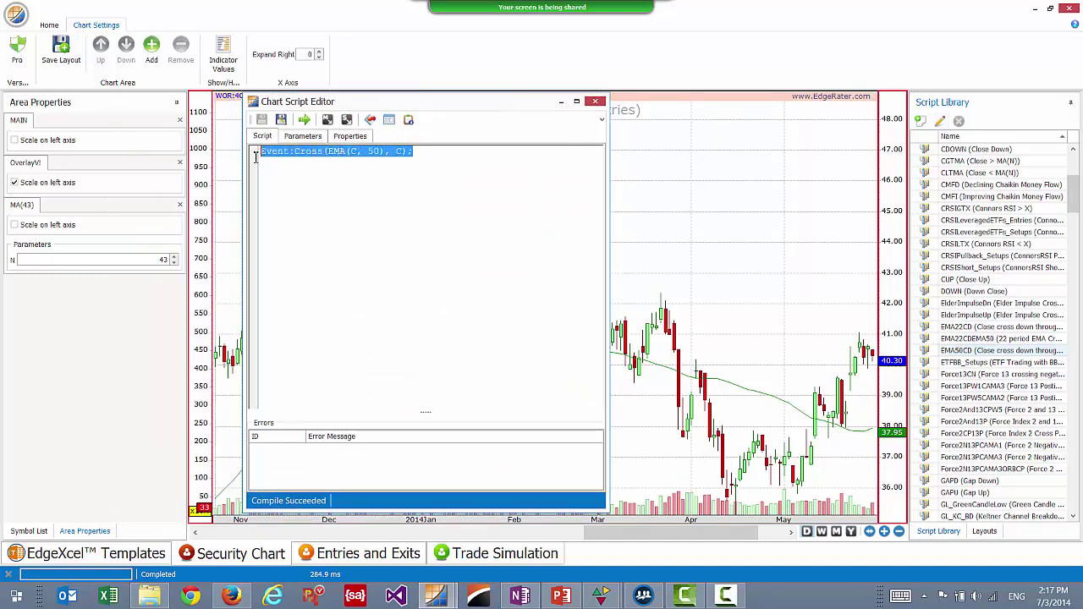
pyautogui.click(307, 153)
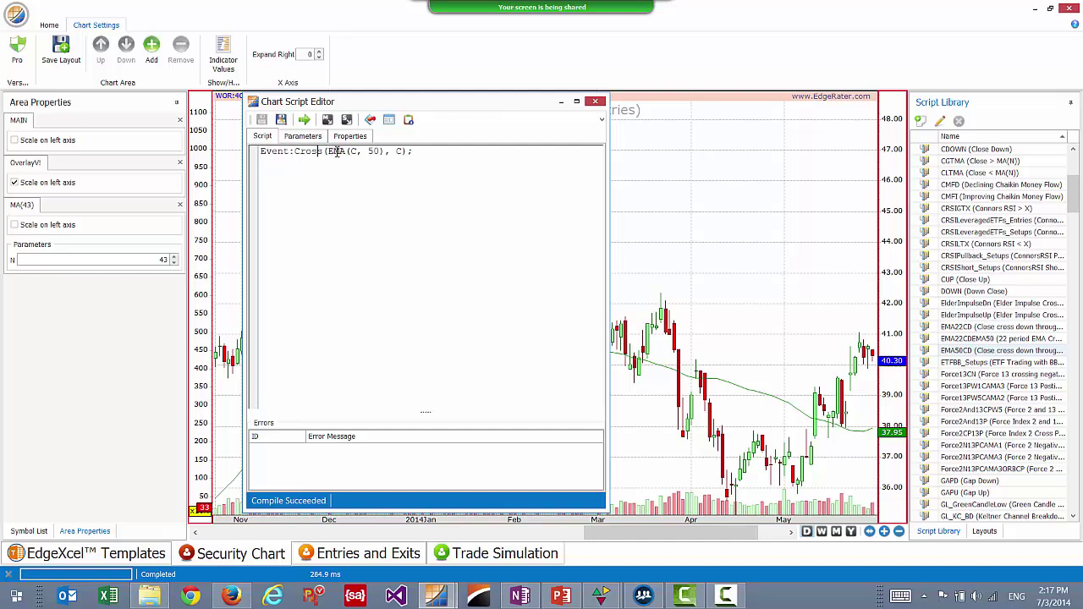
pyautogui.click(382, 152)
pyautogui.doubleClick(400, 151)
pyautogui.click(315, 137)
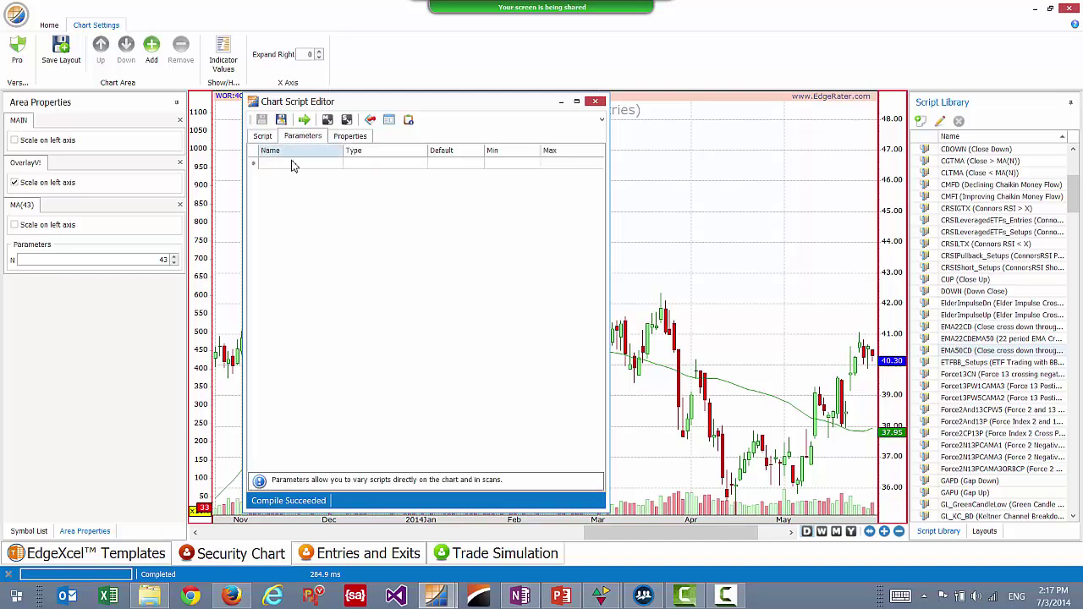
pyautogui.click(263, 136)
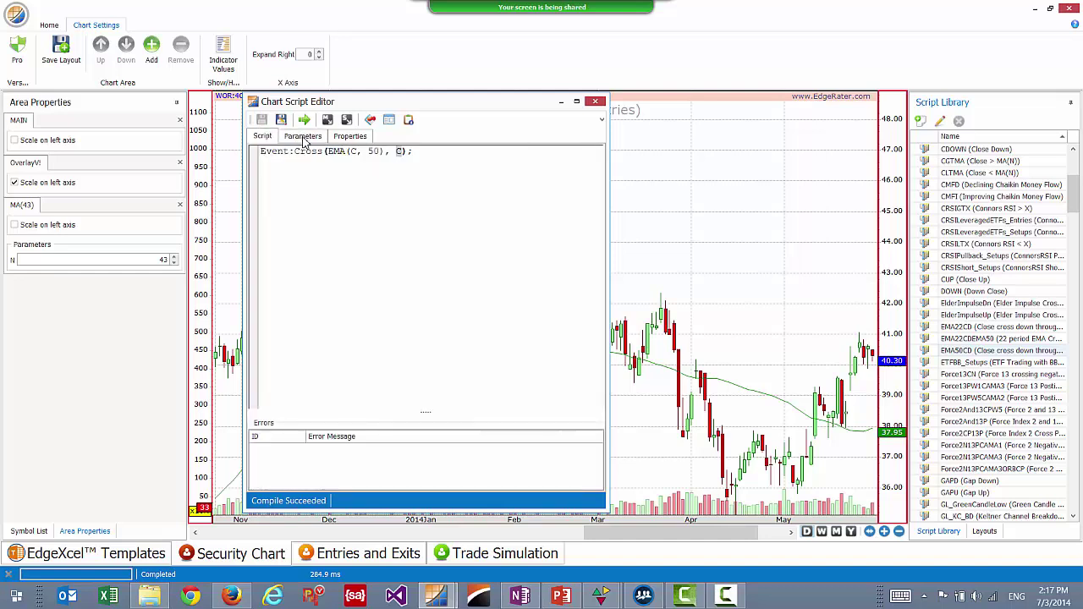
pyautogui.click(597, 103)
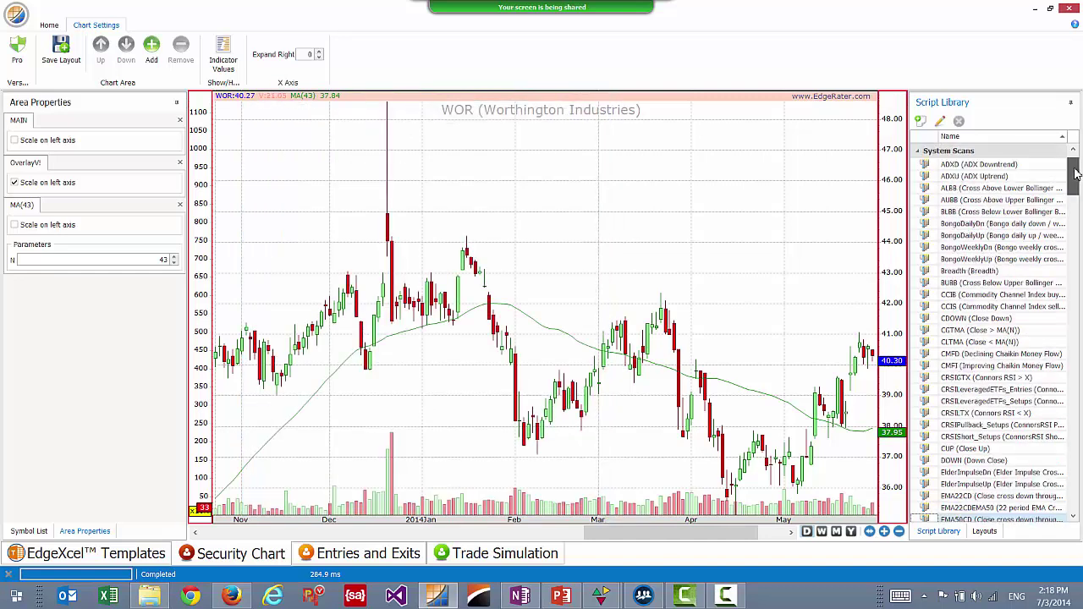
# Step: Expand My Scripts and return to the Entries and Exits grid of Top N-ranked AUBB(20,2) signals
pyautogui.click(919, 152)
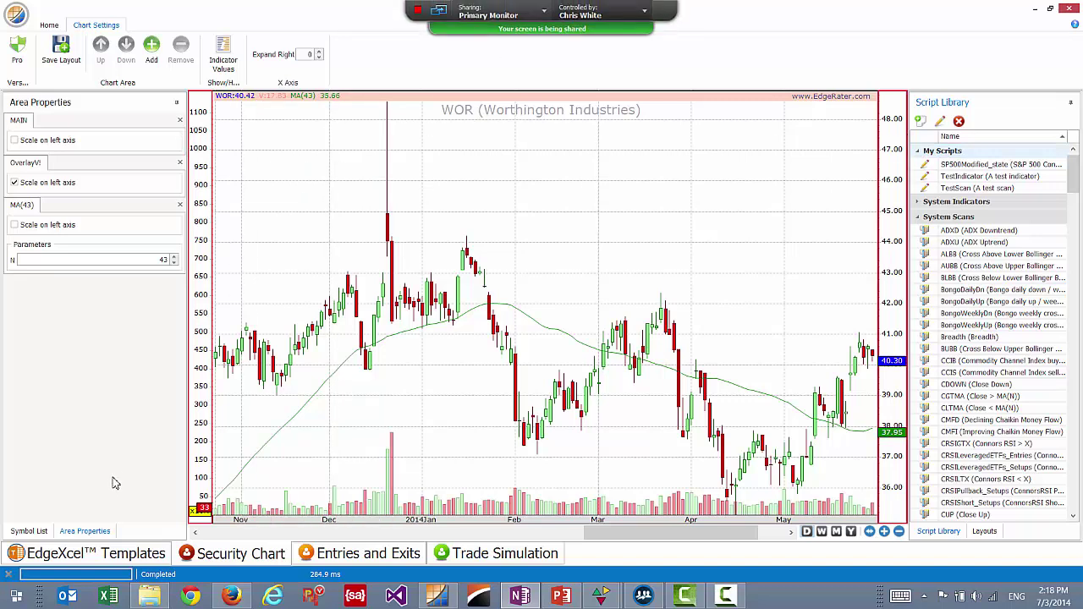
pyautogui.click(110, 561)
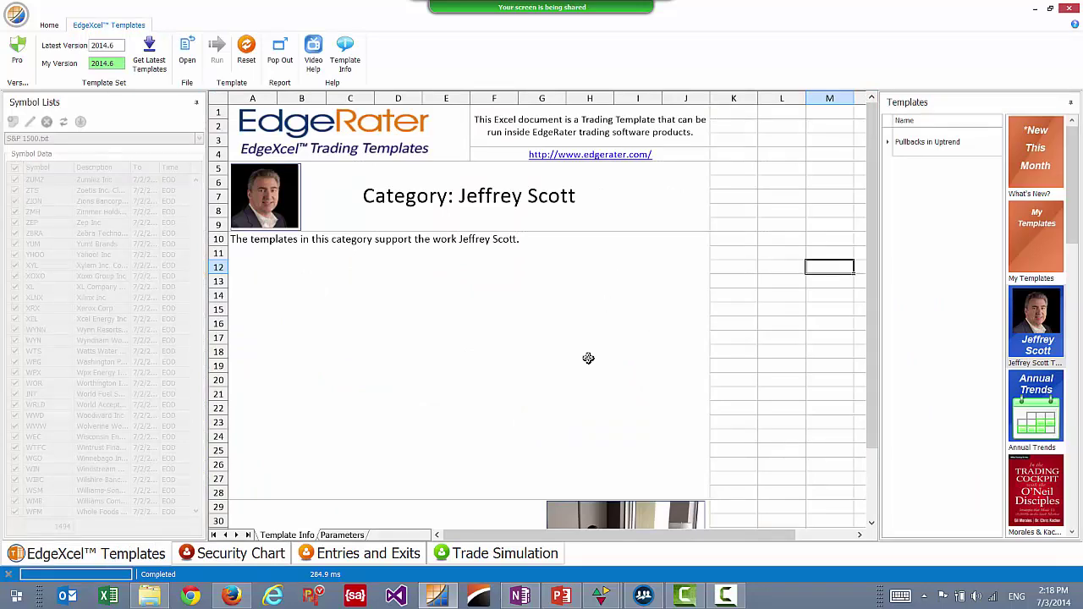
pyautogui.click(387, 558)
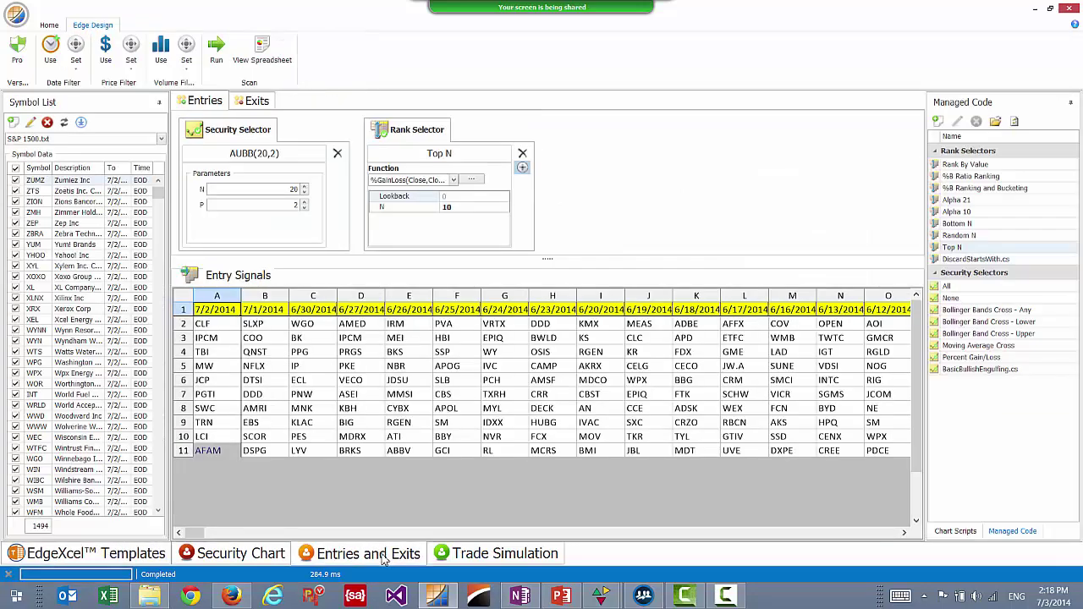
pyautogui.click(267, 557)
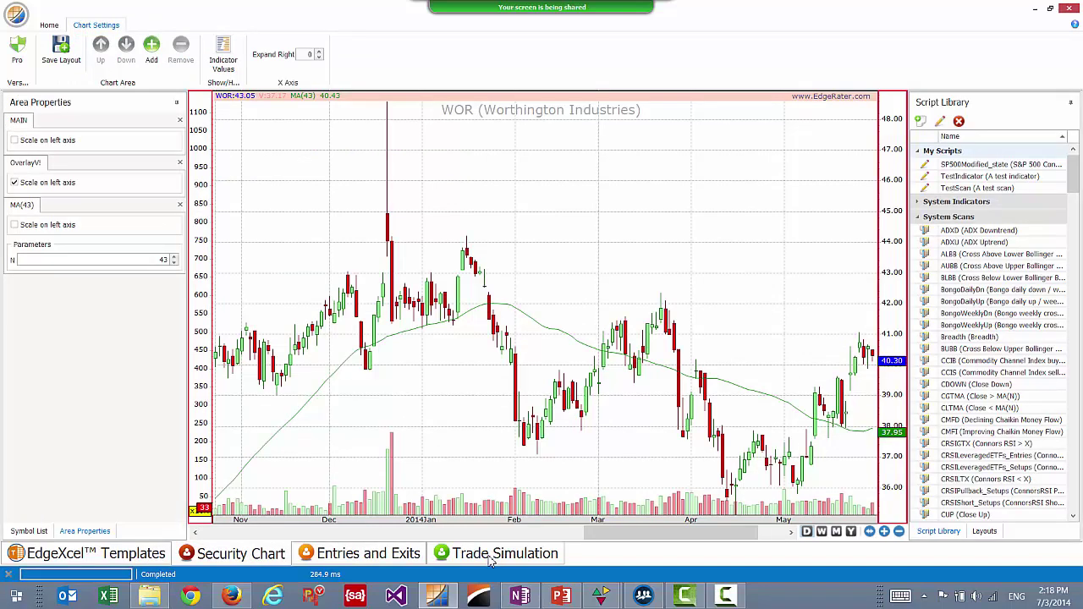
pyautogui.click(391, 558)
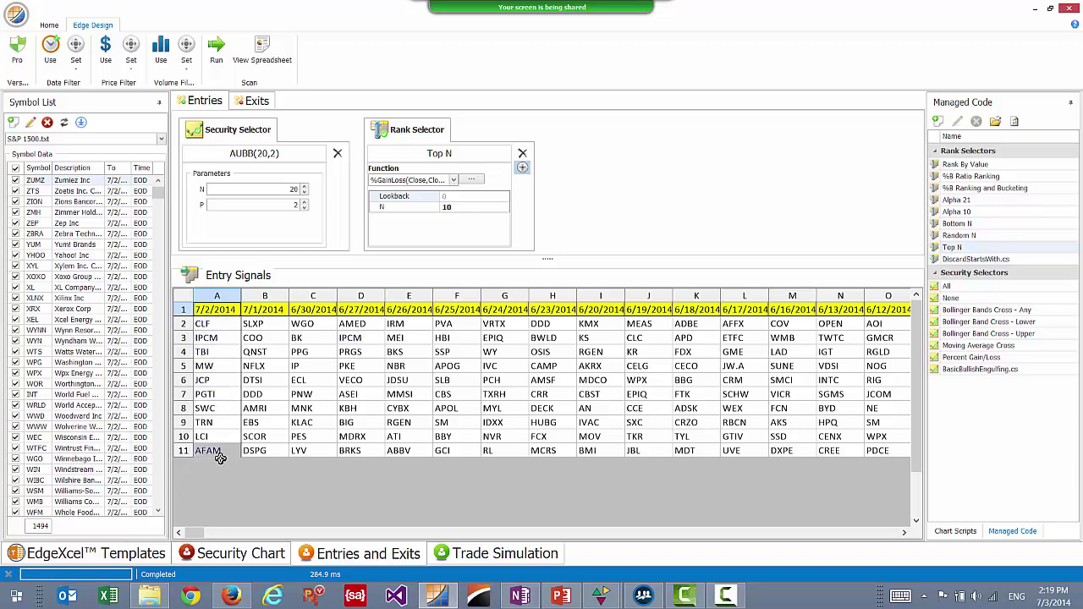
# Step: Open the Jeffrey Scott category in EdgeXcel Templates and load the Pullbacks in Uptrend template
pyautogui.click(132, 559)
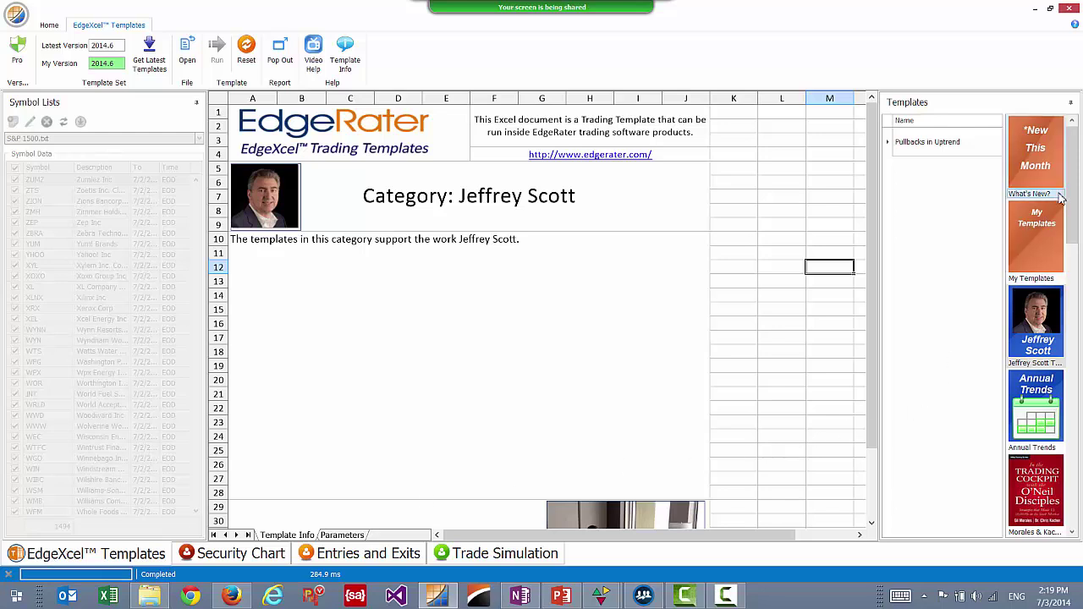
pyautogui.moveTo(1079, 178)
pyautogui.mouseDown()
pyautogui.moveTo(1077, 203)
pyautogui.moveTo(1073, 180)
pyautogui.mouseUp()
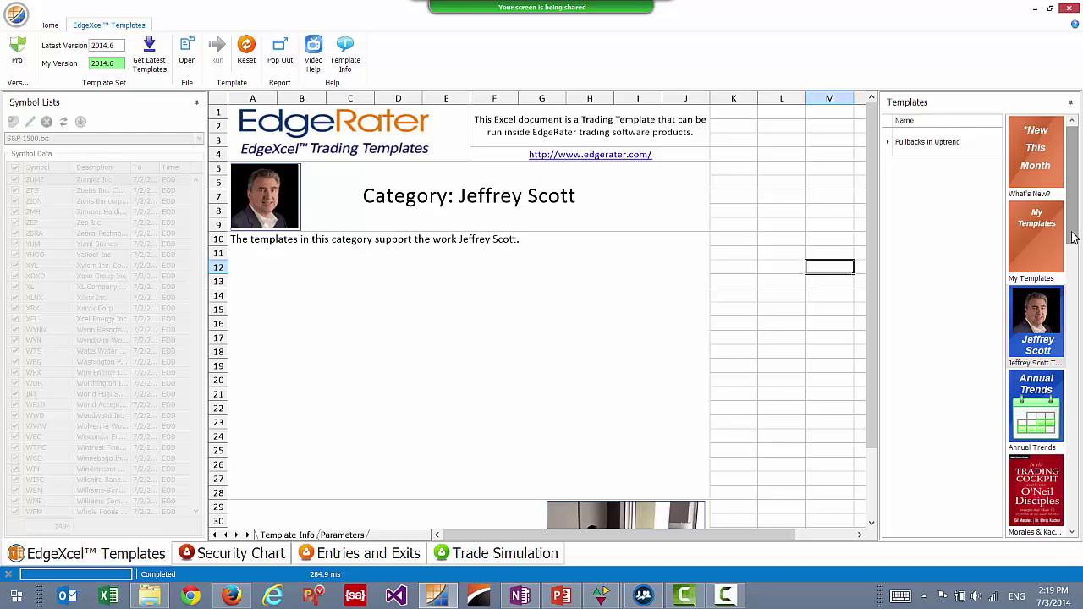
pyautogui.click(1048, 313)
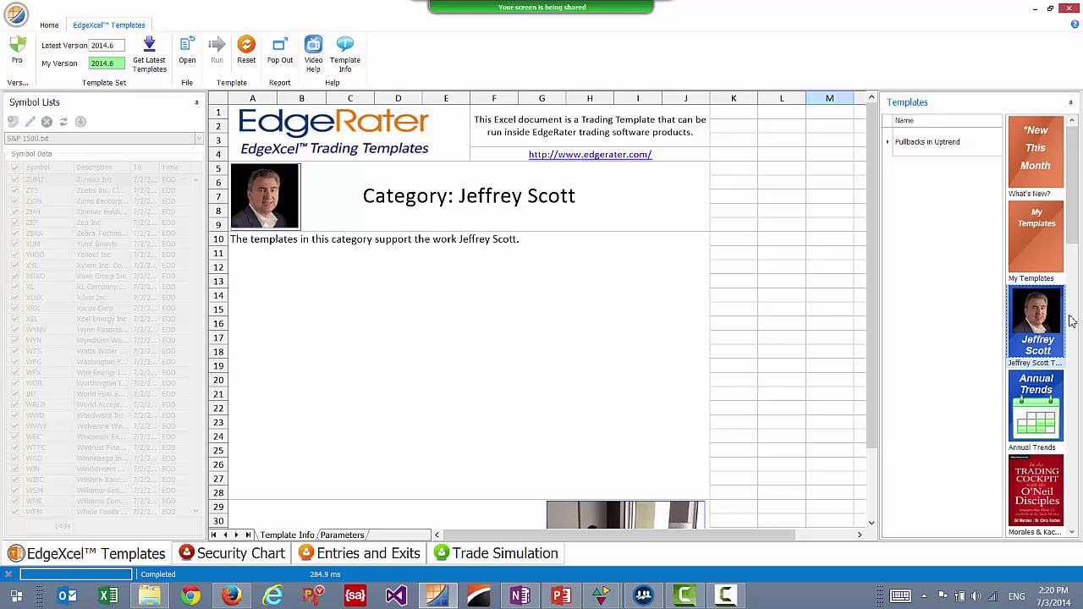
pyautogui.doubleClick(935, 144)
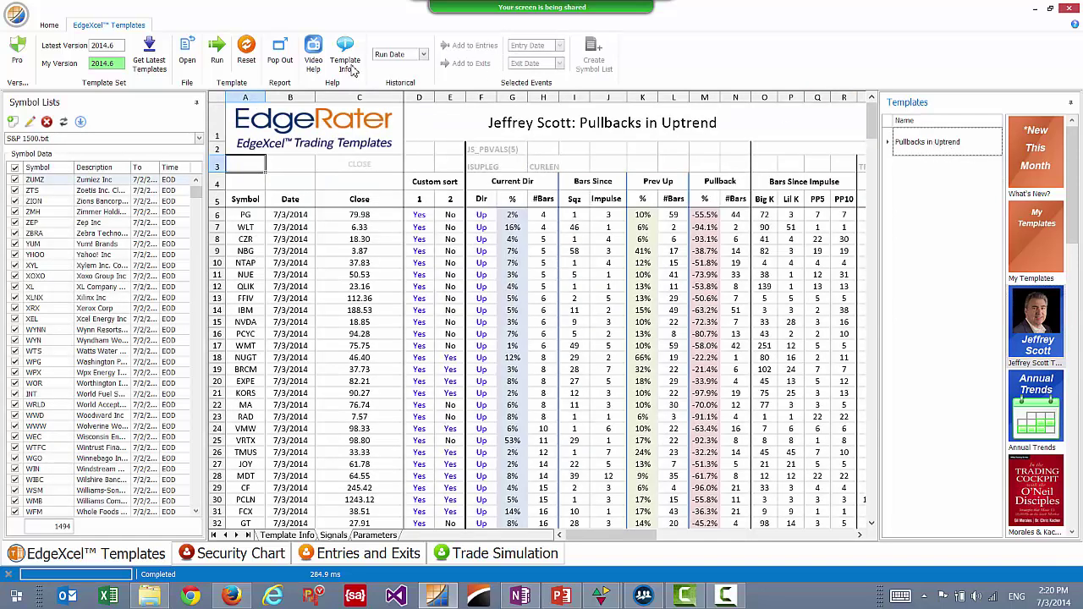
# Step: Reset the template view and reselect Pullbacks in an Uptrend to show its info sheet
pyautogui.click(246, 59)
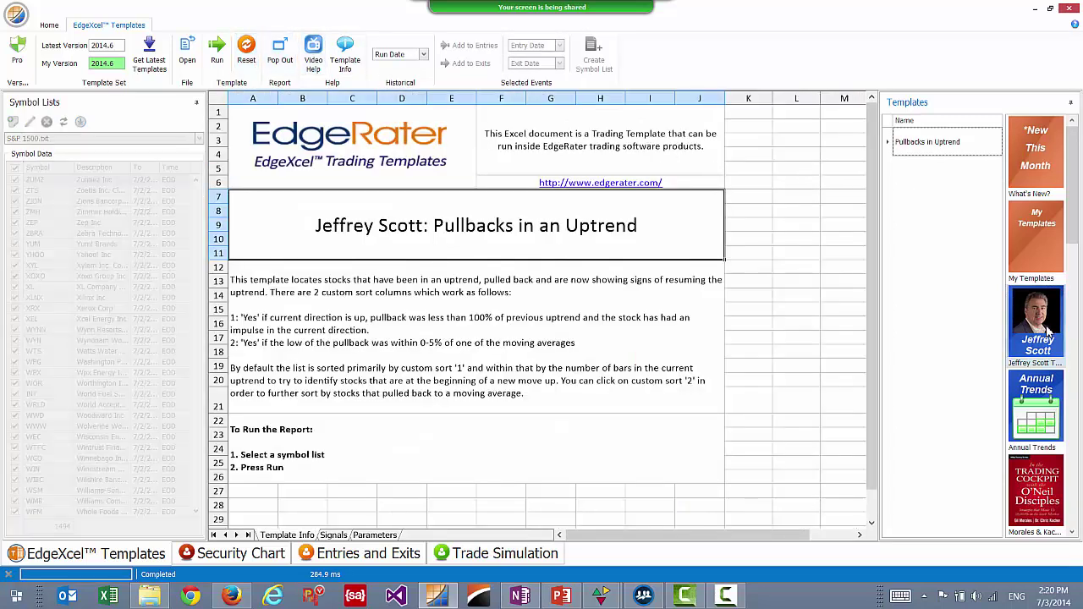
pyautogui.click(1050, 330)
pyautogui.click(919, 145)
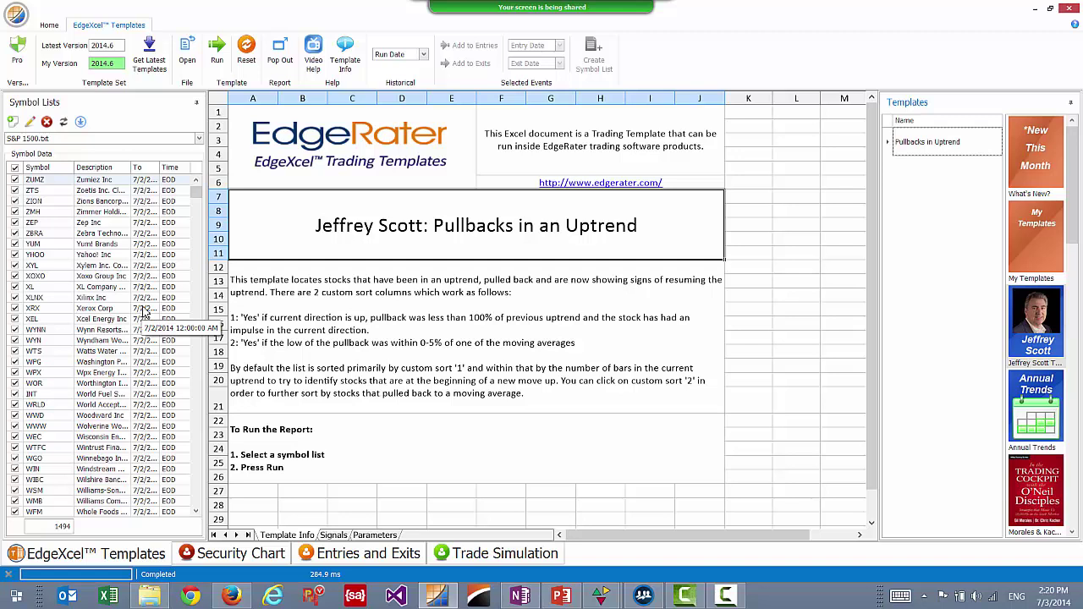
# Step: Run the Pullbacks in Uptrend template against the S&P 1500 symbol list
pyautogui.click(219, 64)
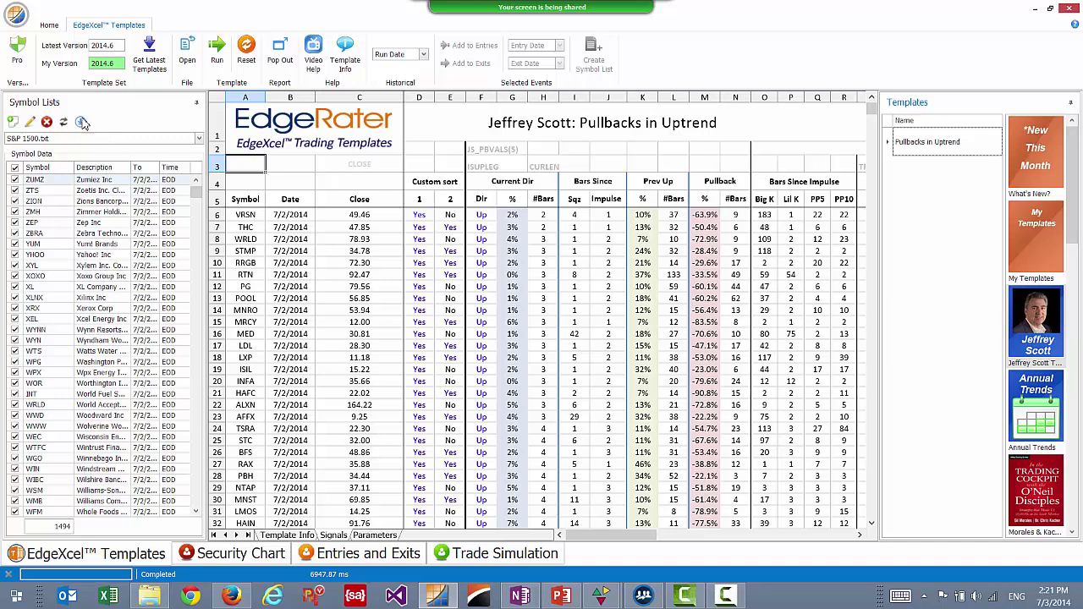
# Step: Intraday-update the S&P 1500 list, widen its panel, and rerun the template for 7/3/2014 prices
pyautogui.click(82, 123)
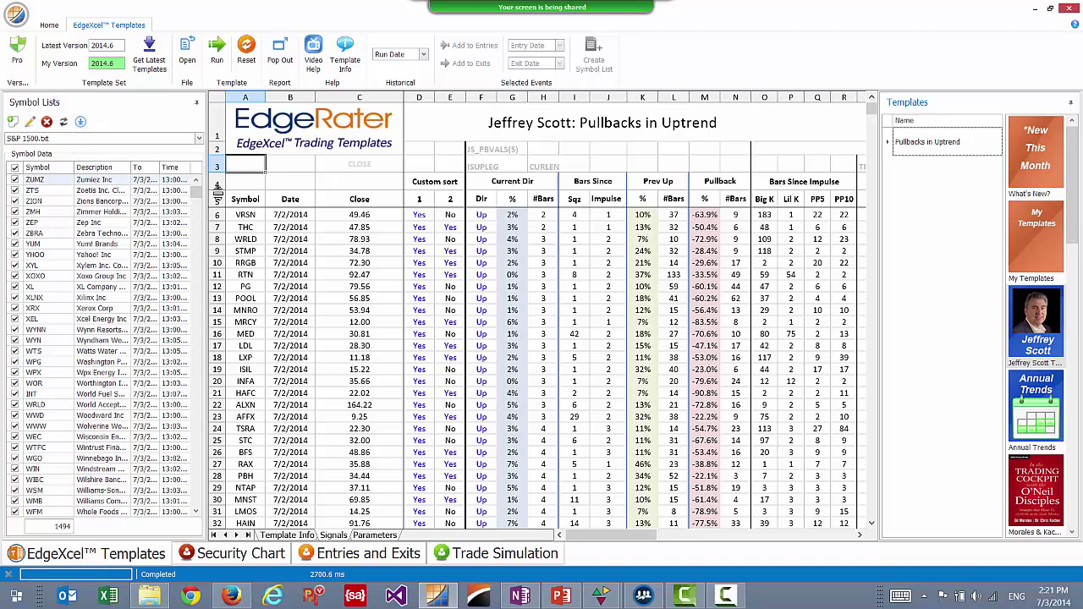
pyautogui.moveTo(204, 189); pyautogui.dragTo(258, 191)
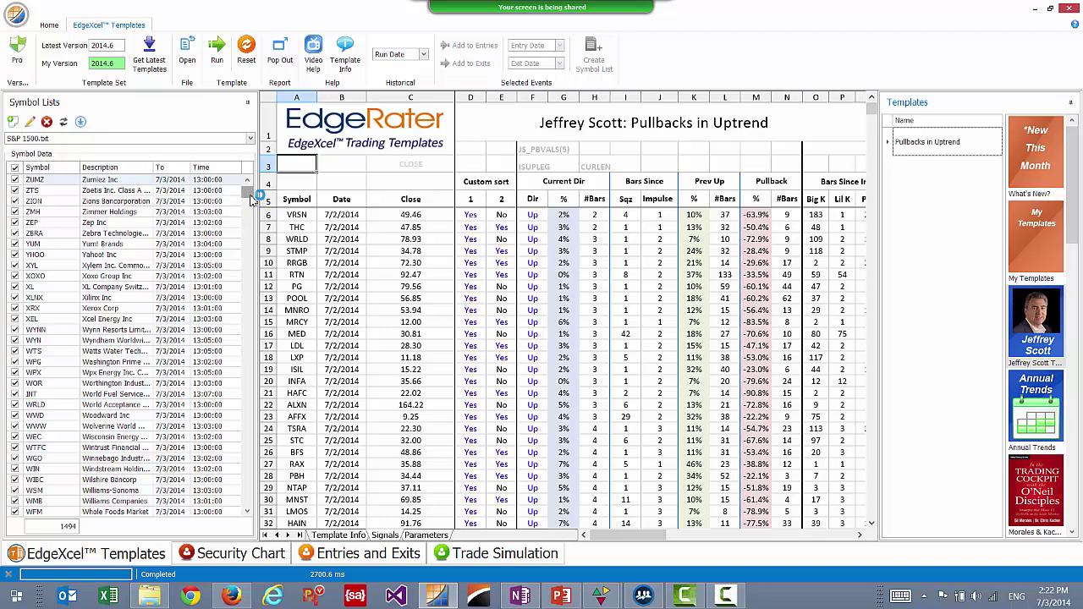
pyautogui.click(220, 54)
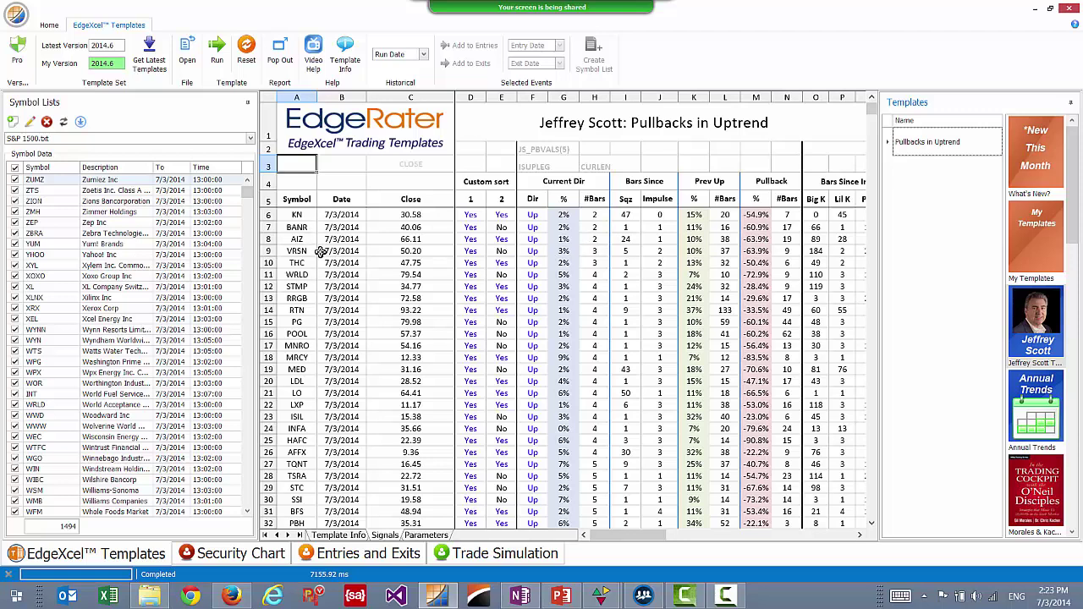
# Step: Open the EdgeRater Reports folder in File Explorer and widen the Name column
pyautogui.click(149, 596)
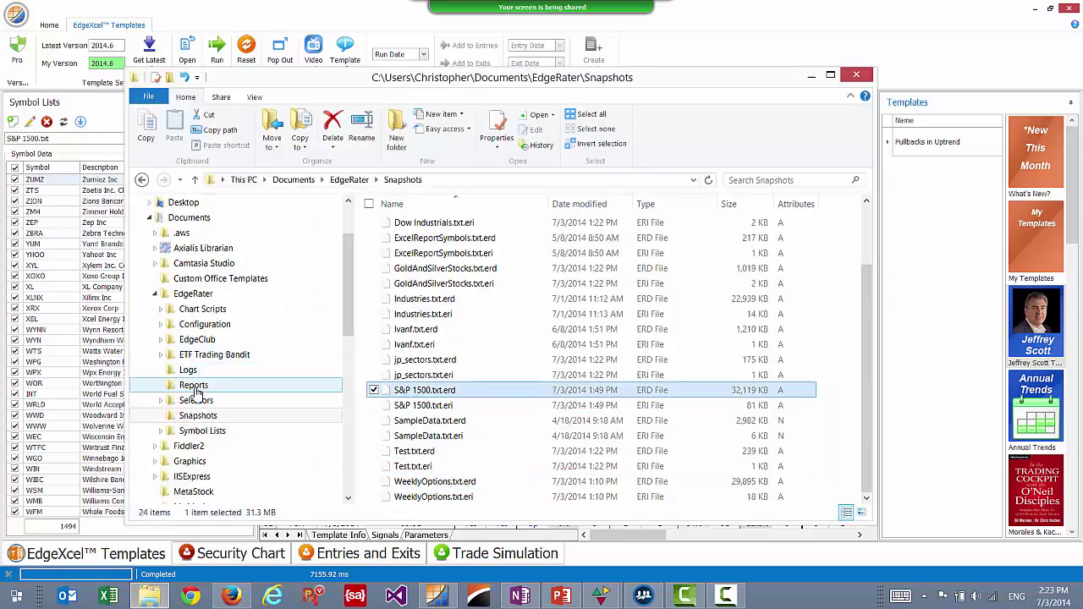
pyautogui.moveTo(356, 83); pyautogui.dragTo(307, 38)
pyautogui.click(145, 342)
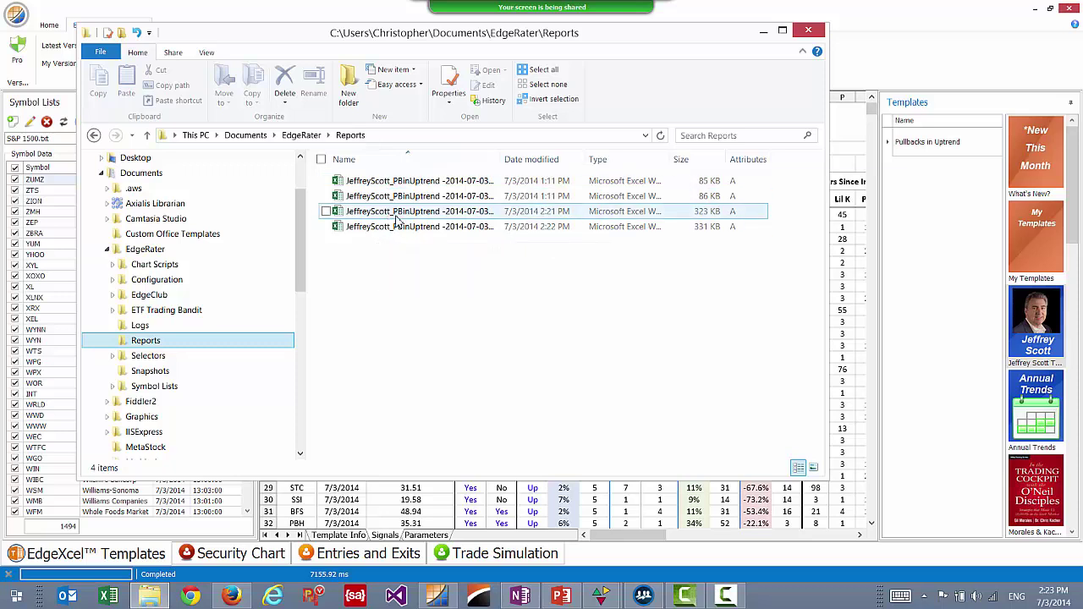
pyautogui.moveTo(498, 159); pyautogui.dragTo(578, 159)
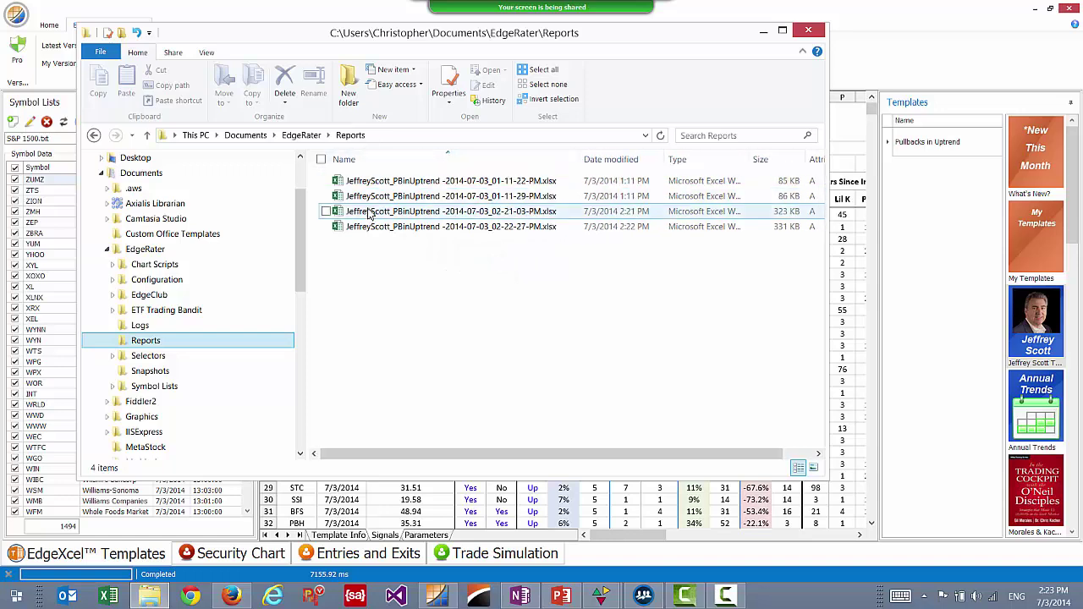
# Step: Open the earliest 1:11 PM PBinUptrend .xlsx report in Excel
pyautogui.moveTo(400, 39); pyautogui.dragTo(680, 288)
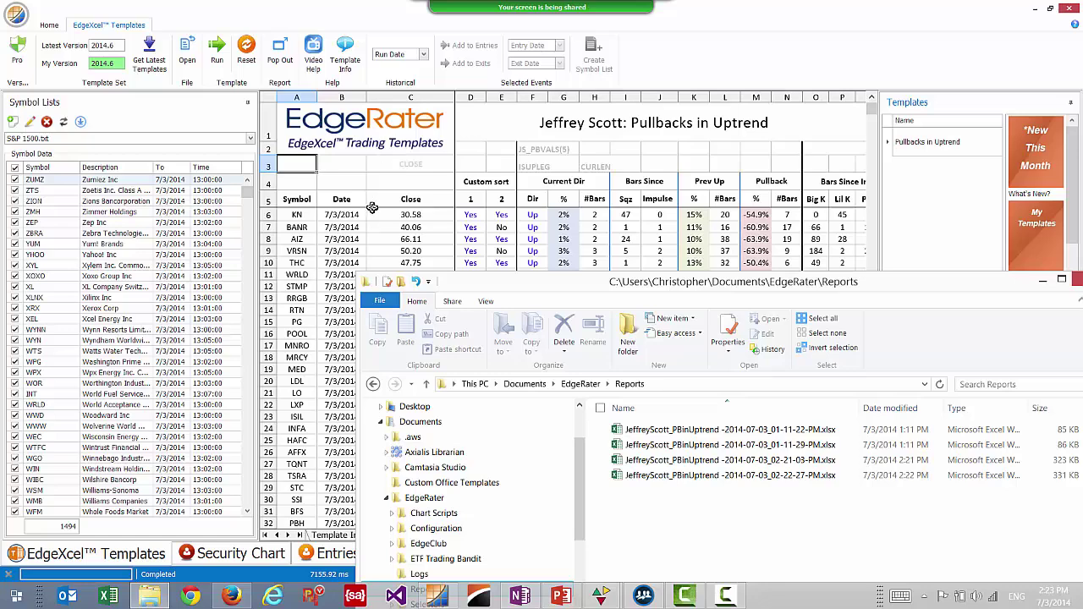
pyautogui.moveTo(572, 286); pyautogui.dragTo(351, 69)
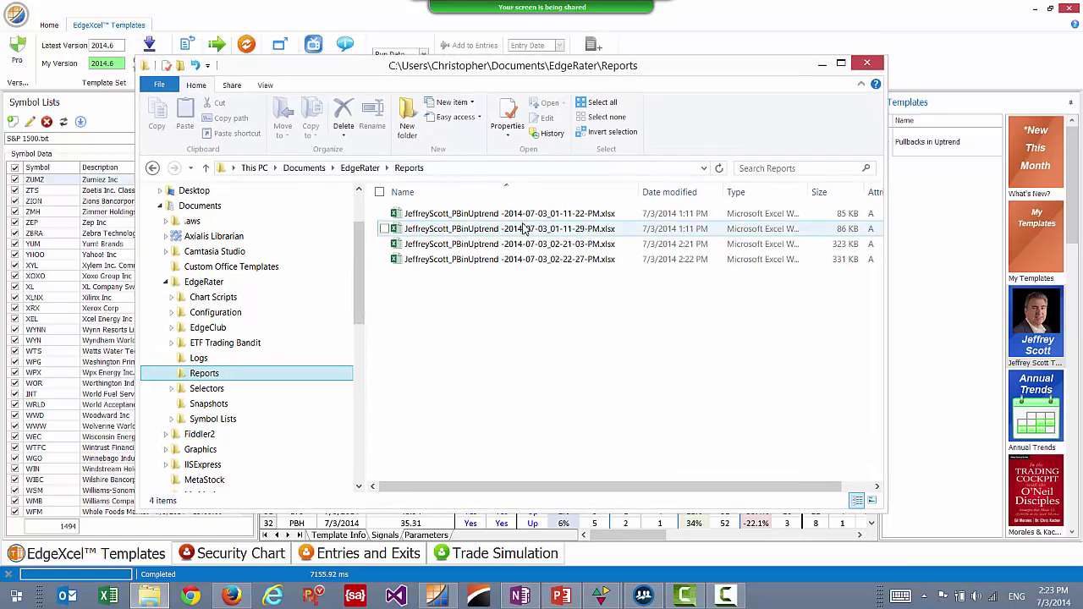
pyautogui.click(425, 218)
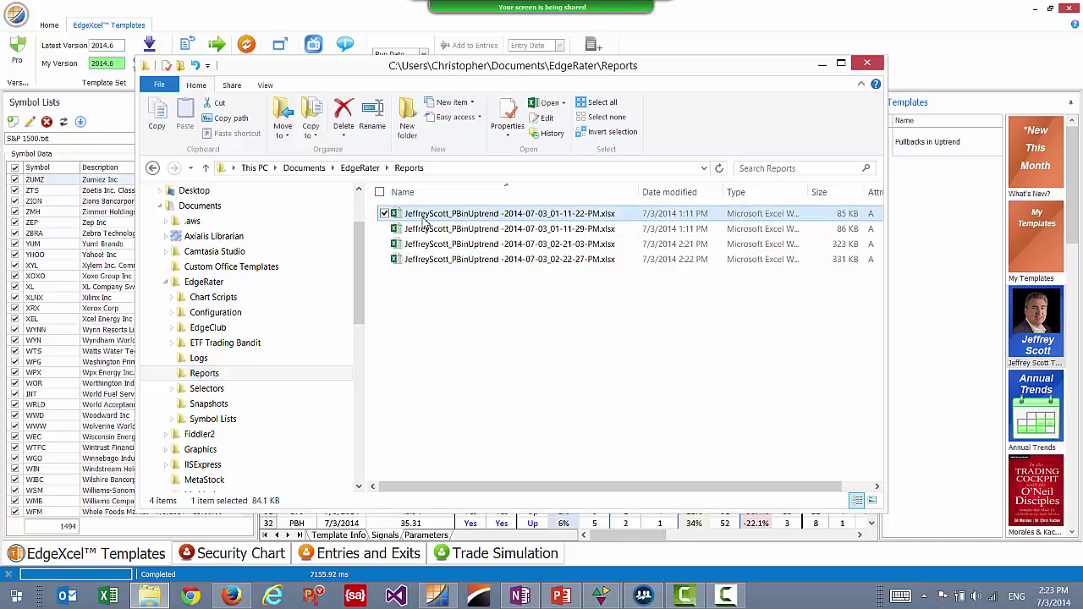
pyautogui.doubleClick(426, 218)
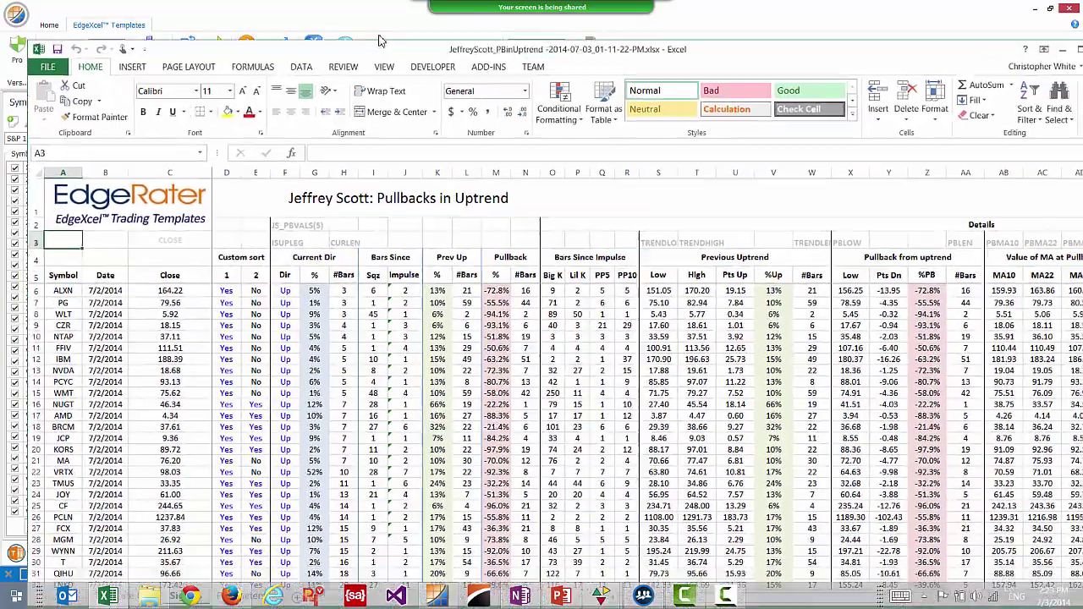
# Step: Review the 1:11 PM PBinUptrend report, including cell T12, and close it without saving
pyautogui.moveTo(379, 39); pyautogui.dragTo(359, 15)
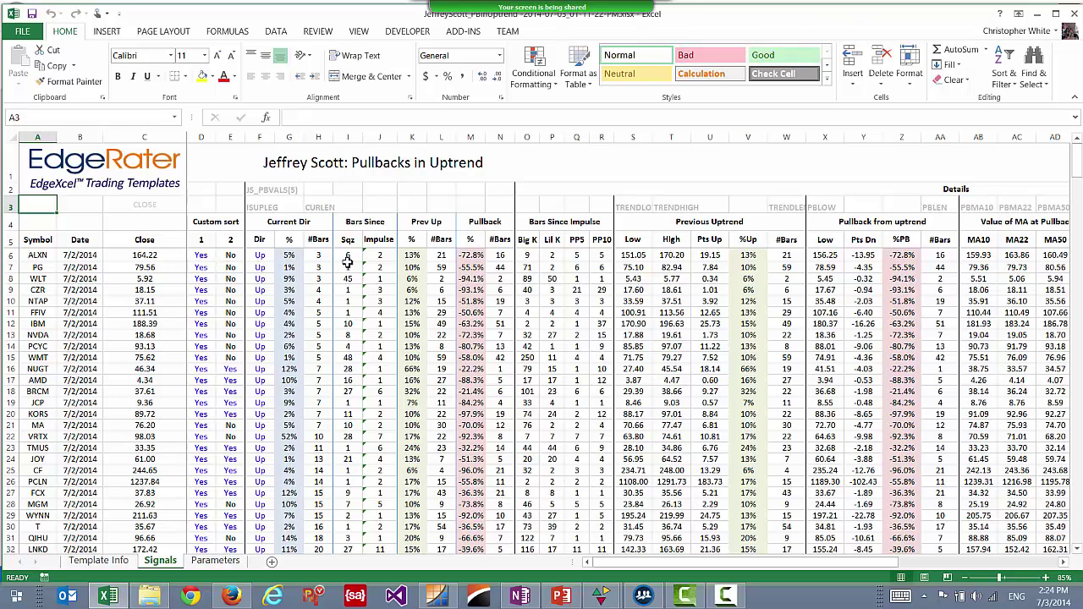
pyautogui.click(661, 327)
pyautogui.moveTo(1077, 167)
pyautogui.mouseDown()
pyautogui.moveTo(1079, 265)
pyautogui.moveTo(1077, 167)
pyautogui.mouseUp()
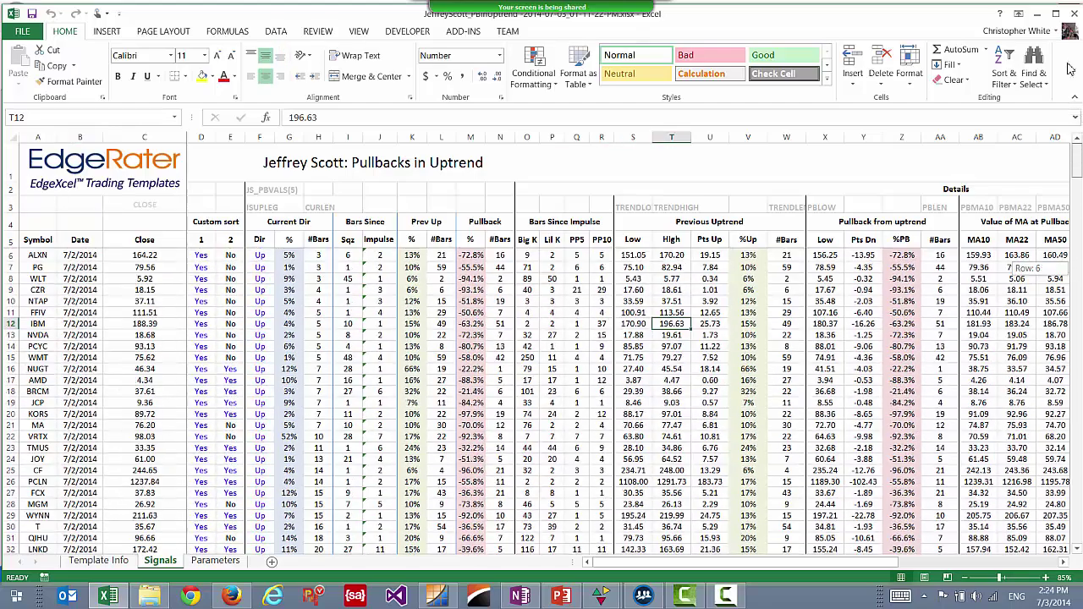
pyautogui.click(1075, 16)
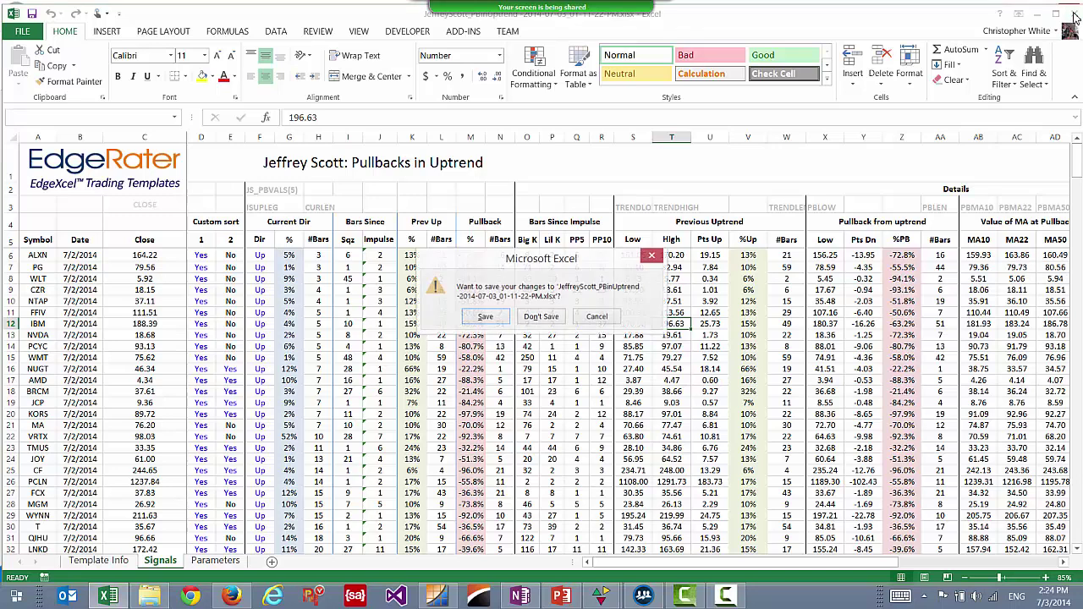
pyautogui.click(541, 318)
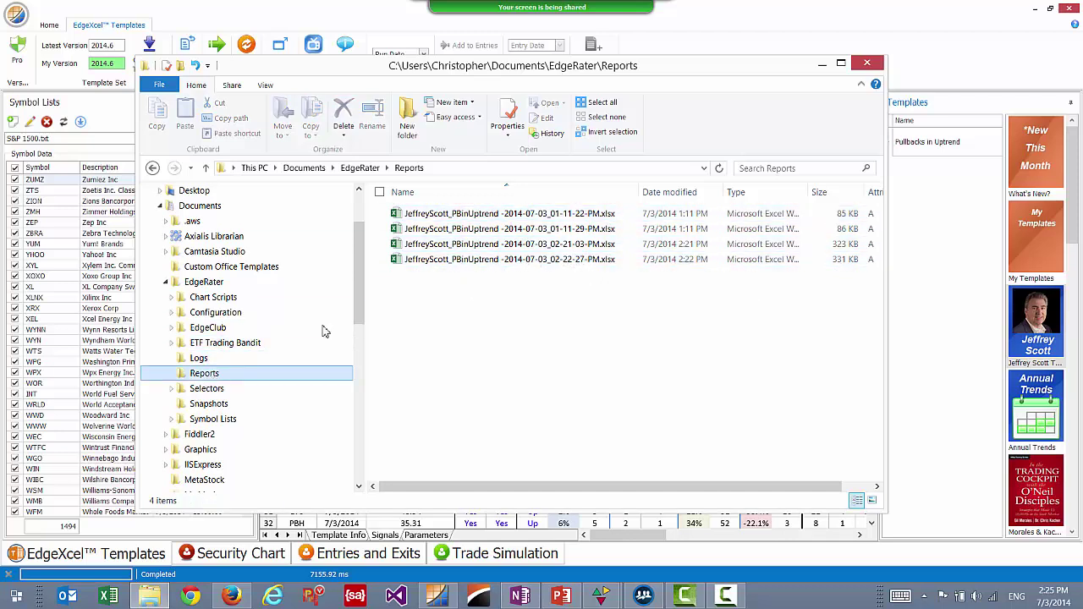
# Step: Delete all four PBinUptrend report workbooks from the Reports folder, confirming the Recycle Bin prompt
pyautogui.keyDown('shift'); pyautogui.click(427, 260); pyautogui.keyUp('shift')
pyautogui.press('Delete')
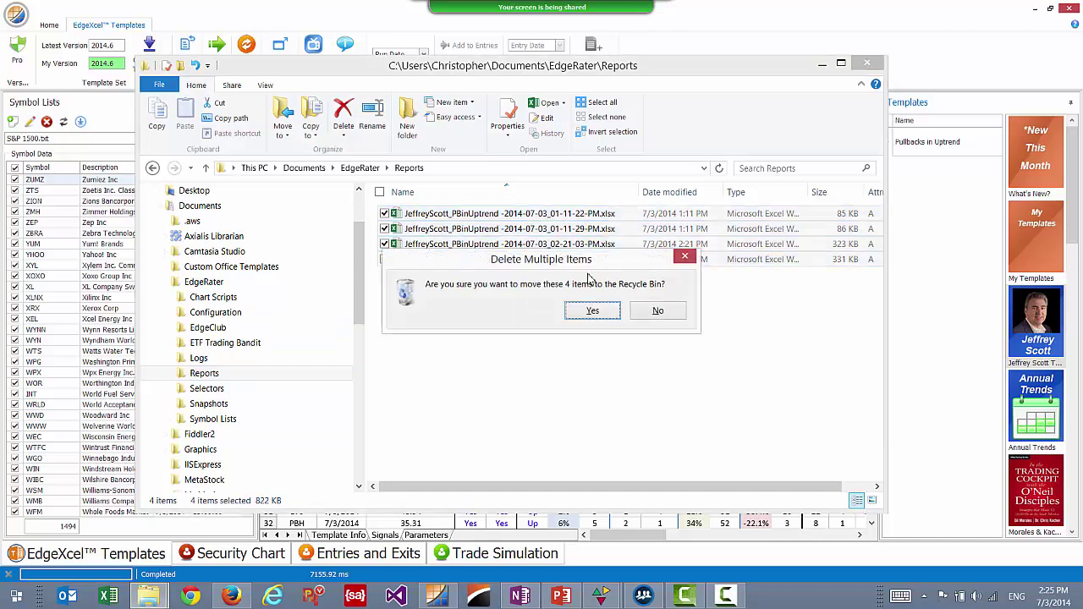
pyautogui.click(602, 310)
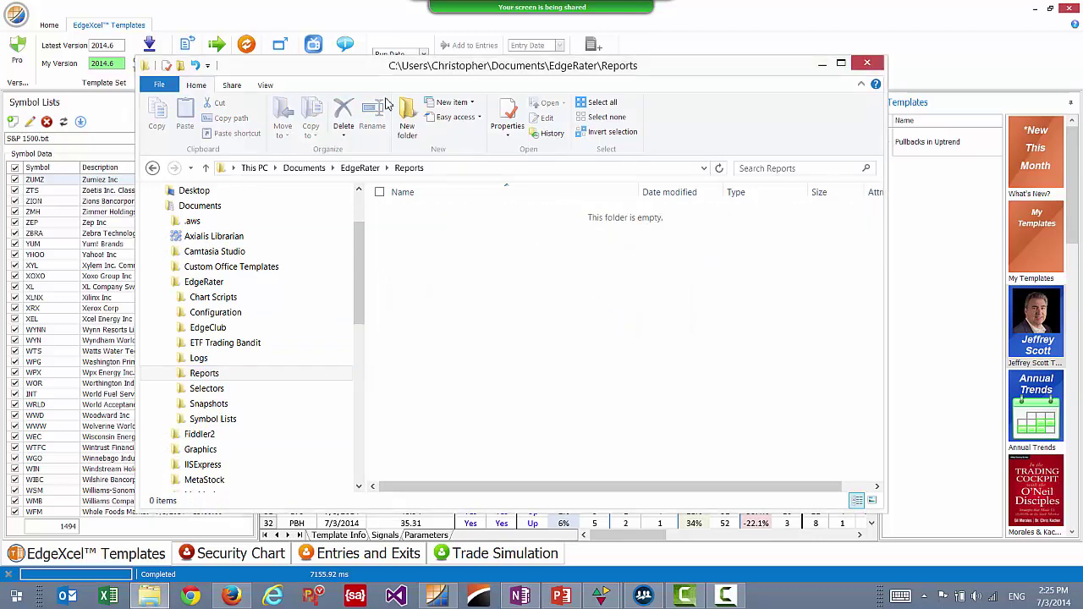
pyautogui.click(330, 27)
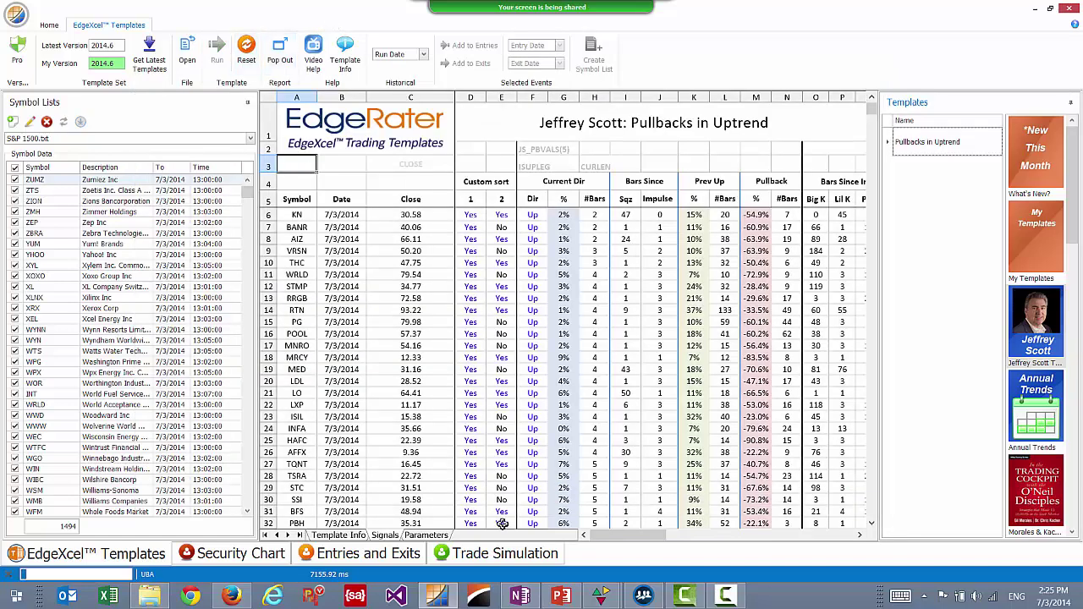
# Step: Check the new 332 KB PBinUptrend report in Reports, then minimize the folder window
pyautogui.click(154, 597)
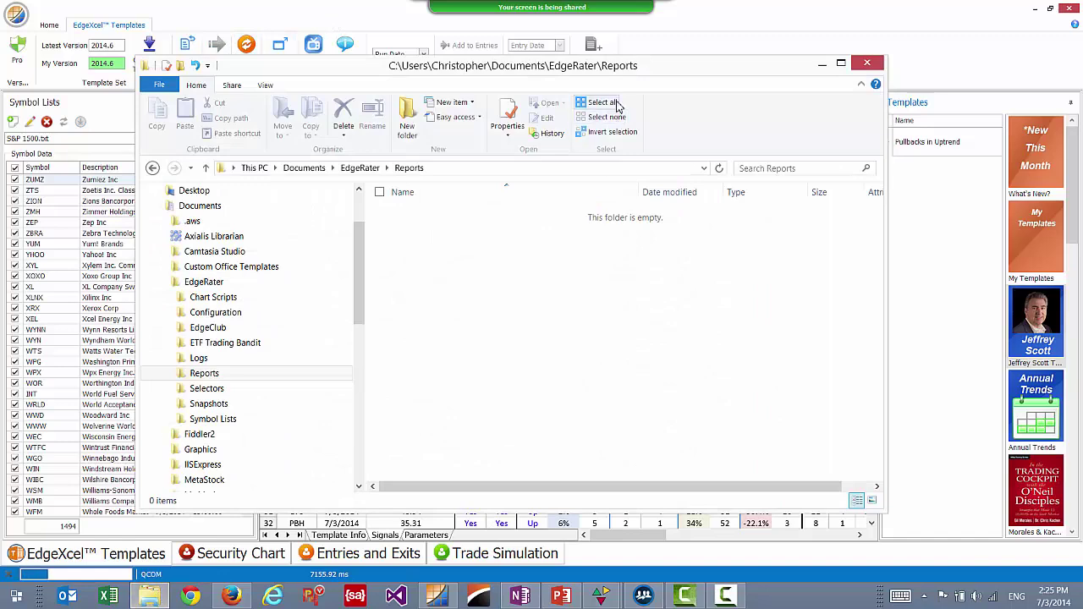
pyautogui.moveTo(636, 69); pyautogui.dragTo(779, 60)
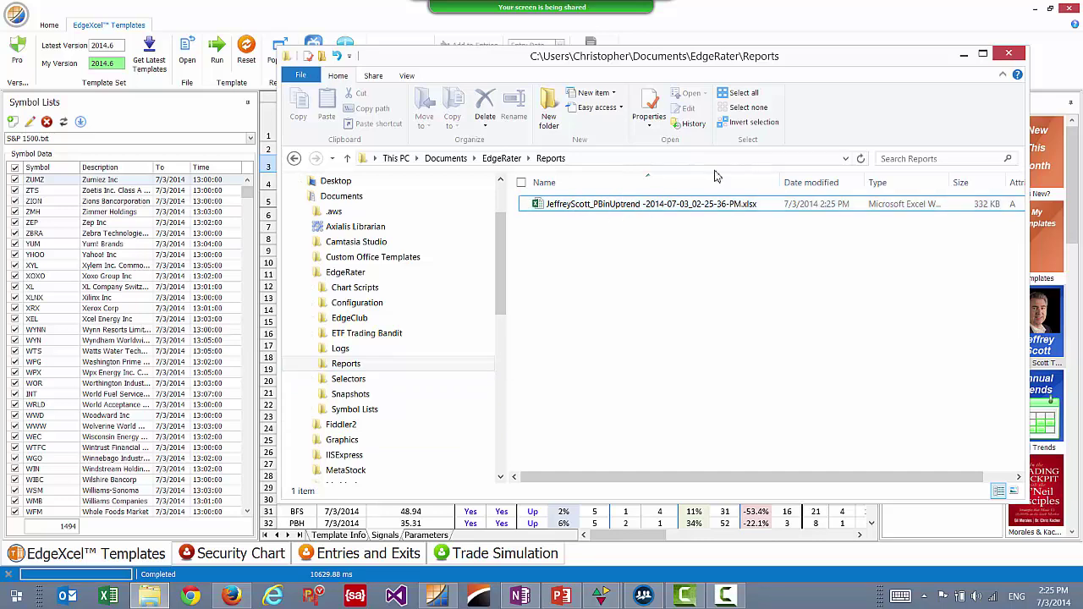
pyautogui.click(966, 58)
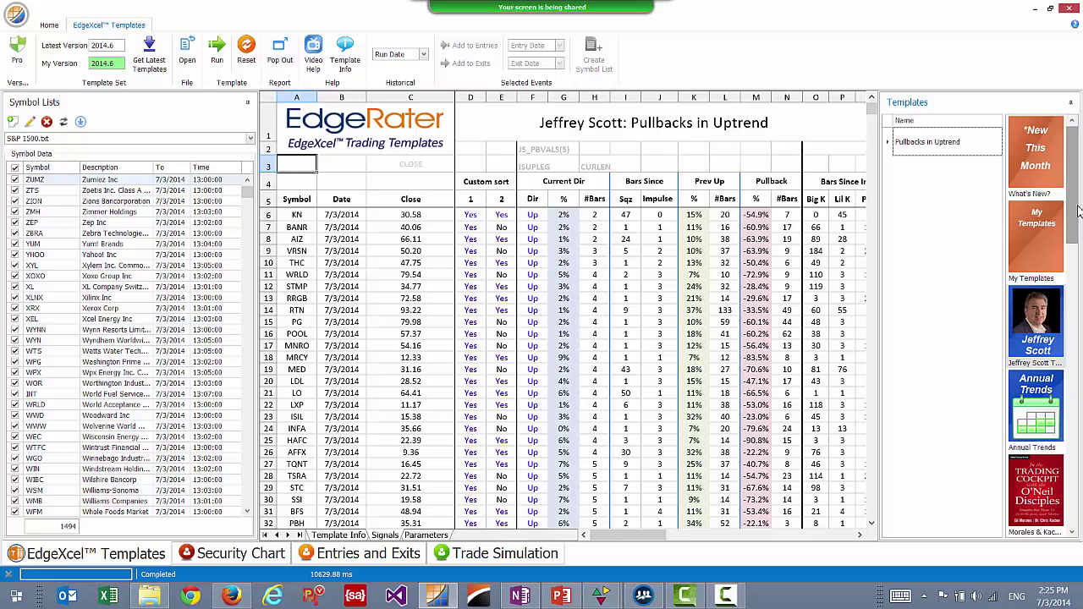
# Step: Scroll to the Woodward & Brown template category and load its %B Buckets Report template
pyautogui.moveTo(1078, 210); pyautogui.dragTo(1078, 222)
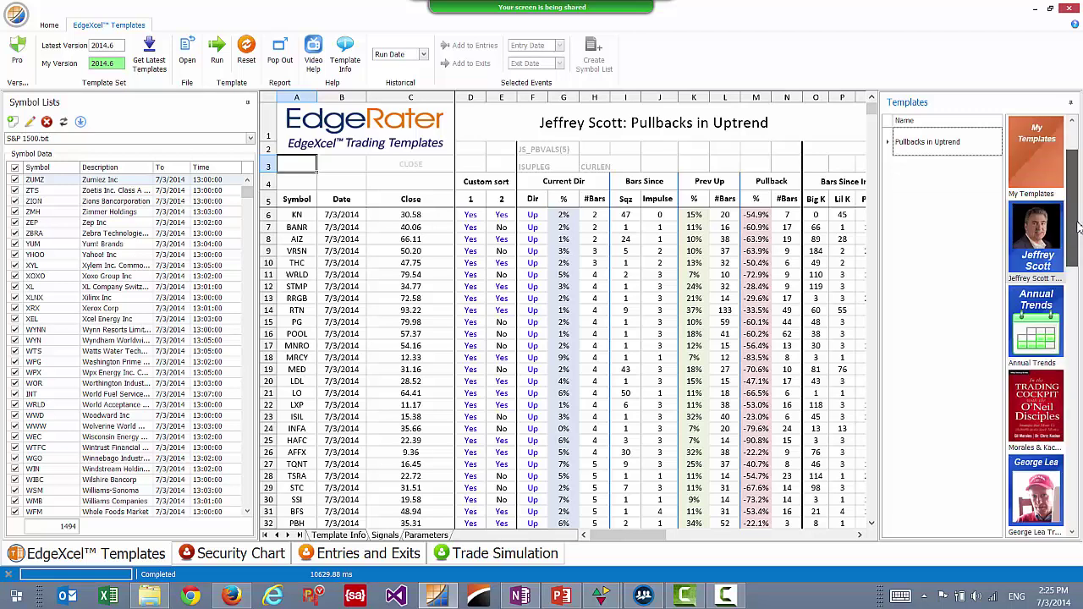
pyautogui.moveTo(1078, 228); pyautogui.dragTo(1077, 332)
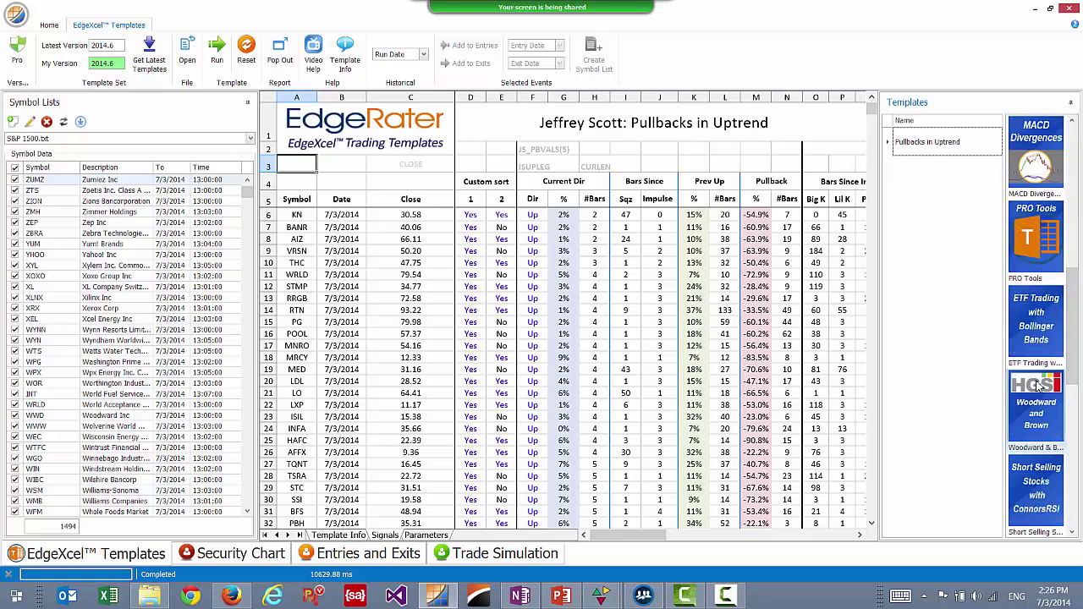
pyautogui.click(1040, 388)
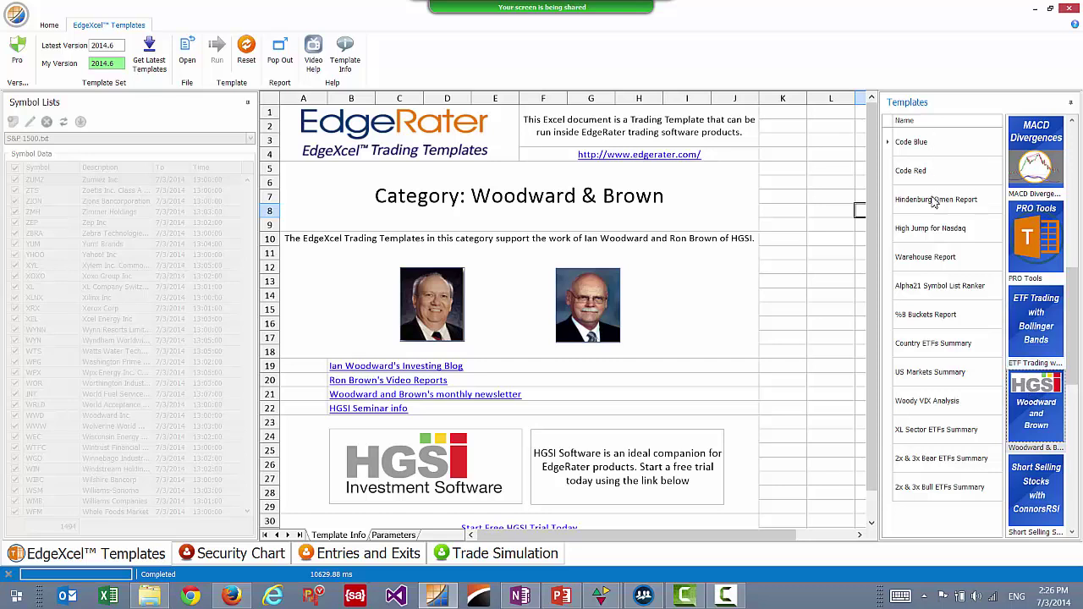
pyautogui.click(928, 326)
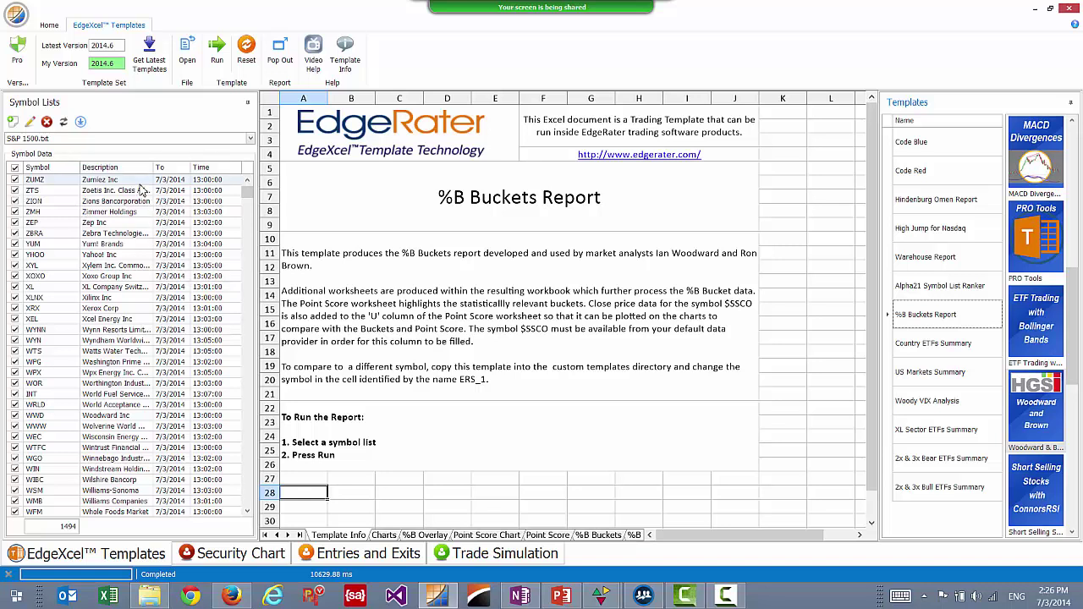
# Step: Run the %B Buckets Report on S&P 1500.txt, showing 72% above %B 0.5 on 7/2/2014
pyautogui.click(218, 52)
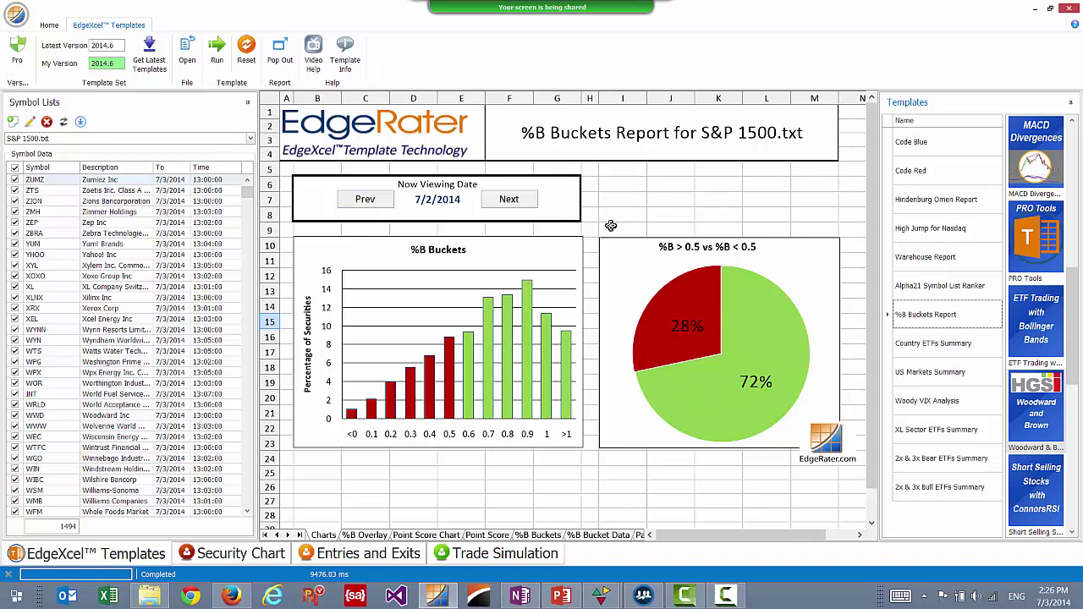
# Step: Step the %B Buckets charts back to 6/5/2014, then forward to 6/9/2014 (87% above 0.5)
pyautogui.click(379, 206)
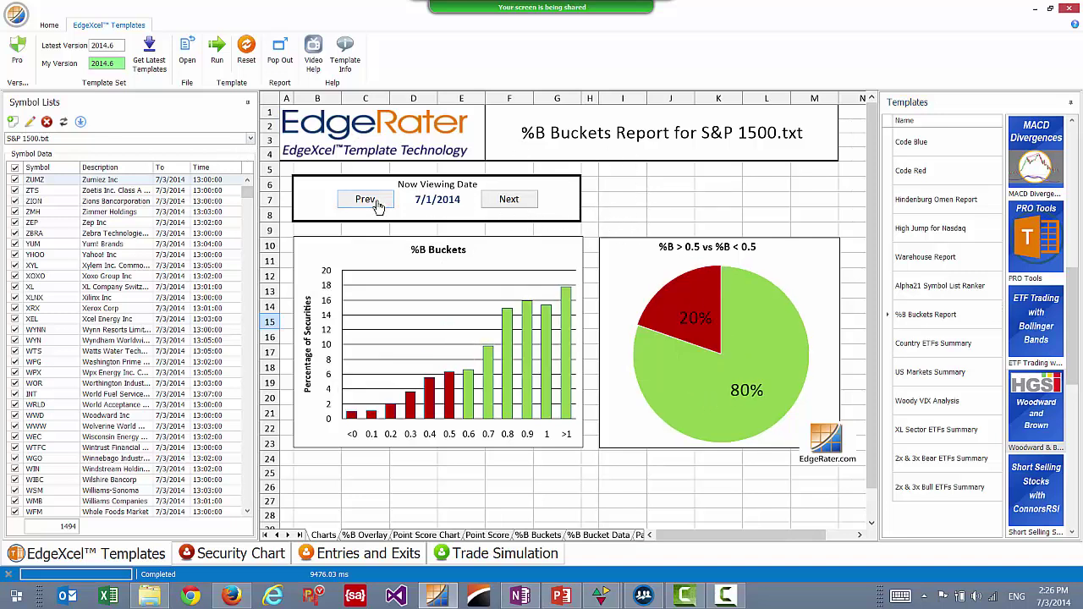
pyautogui.click(378, 206)
pyautogui.click(379, 206)
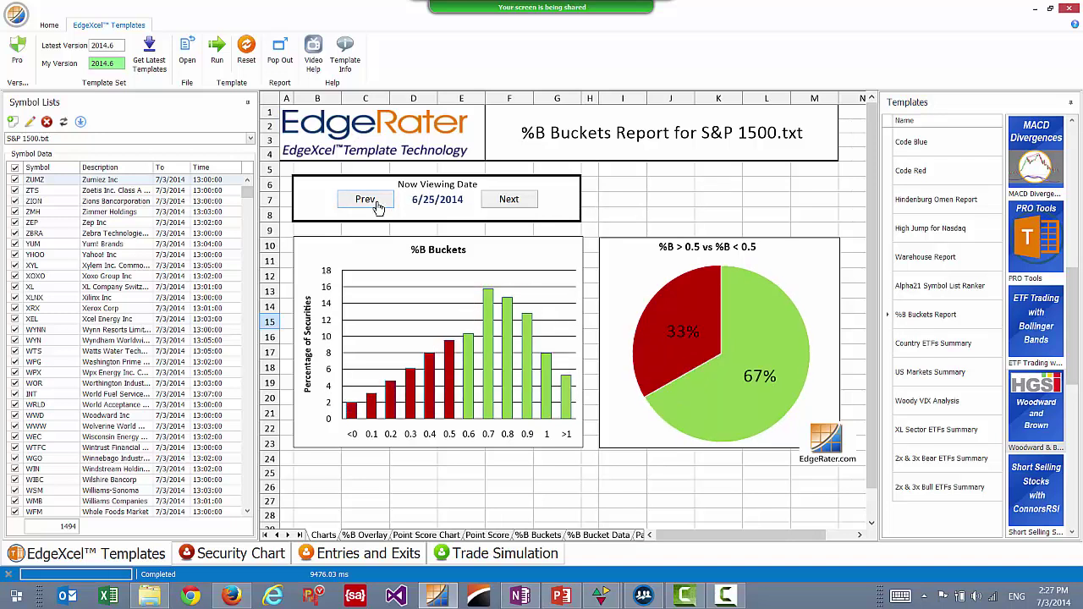
pyautogui.click(378, 206)
pyautogui.click(379, 206)
pyautogui.click(378, 206)
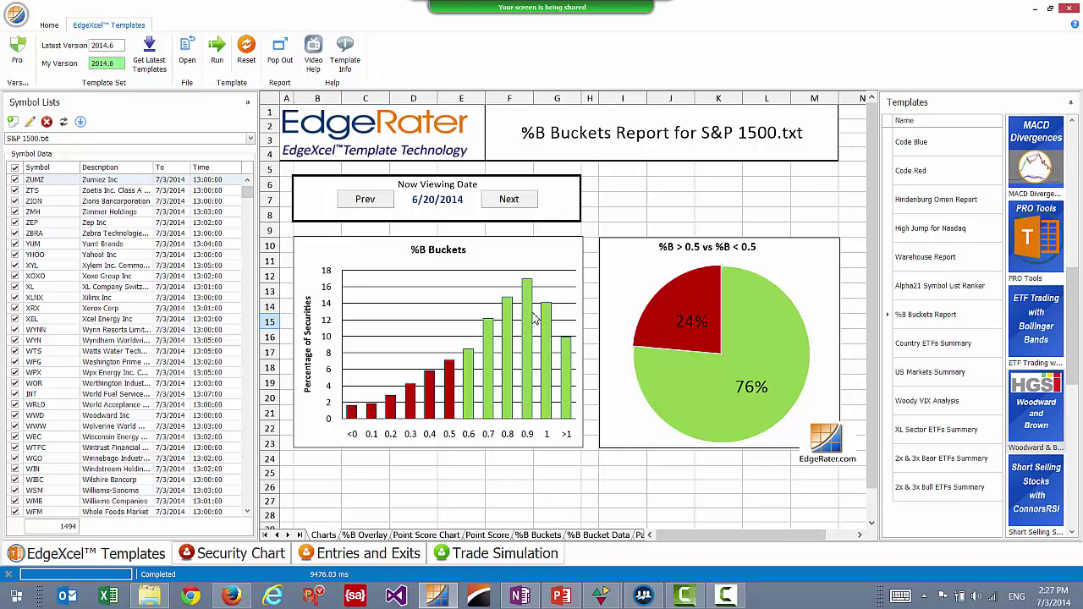
pyautogui.click(368, 201)
pyautogui.click(369, 202)
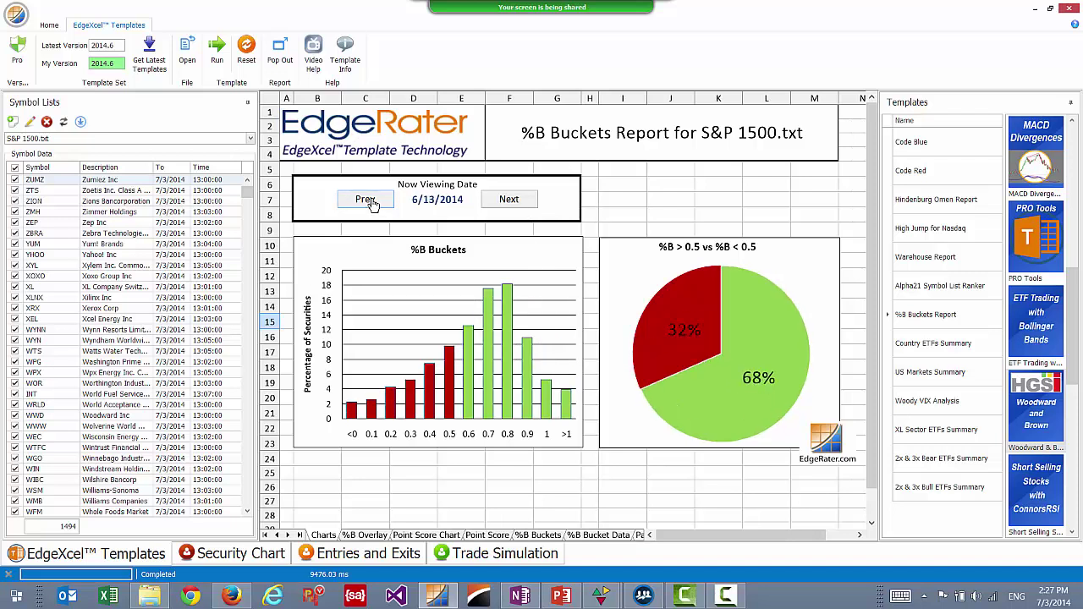
pyautogui.click(369, 202)
pyautogui.click(369, 202)
pyautogui.click(369, 202)
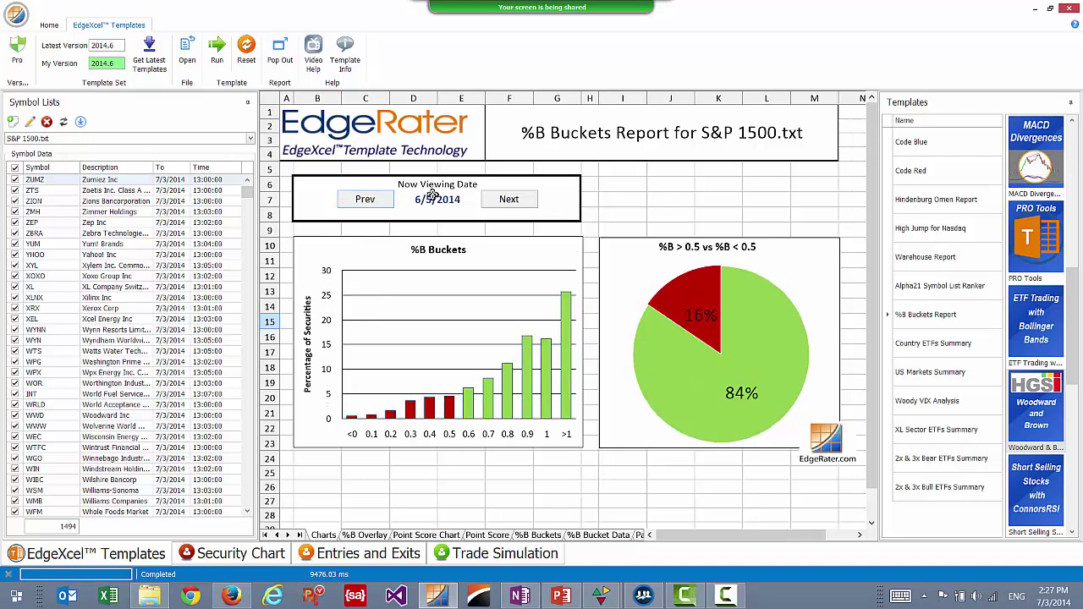
pyautogui.click(530, 207)
pyautogui.click(530, 206)
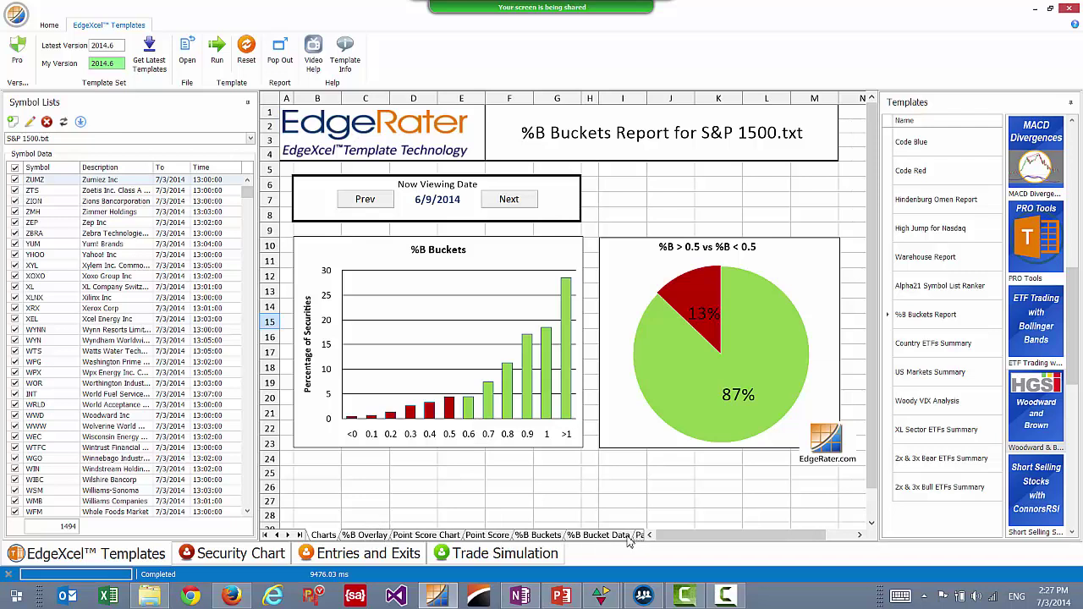
pyautogui.click(288, 535)
pyautogui.click(289, 535)
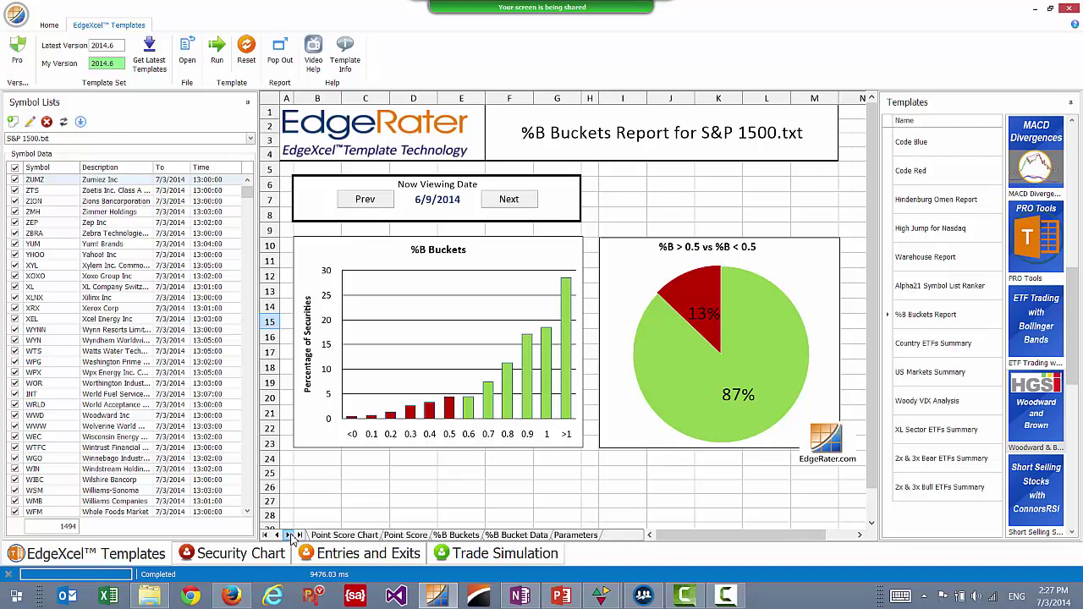
pyautogui.click(542, 536)
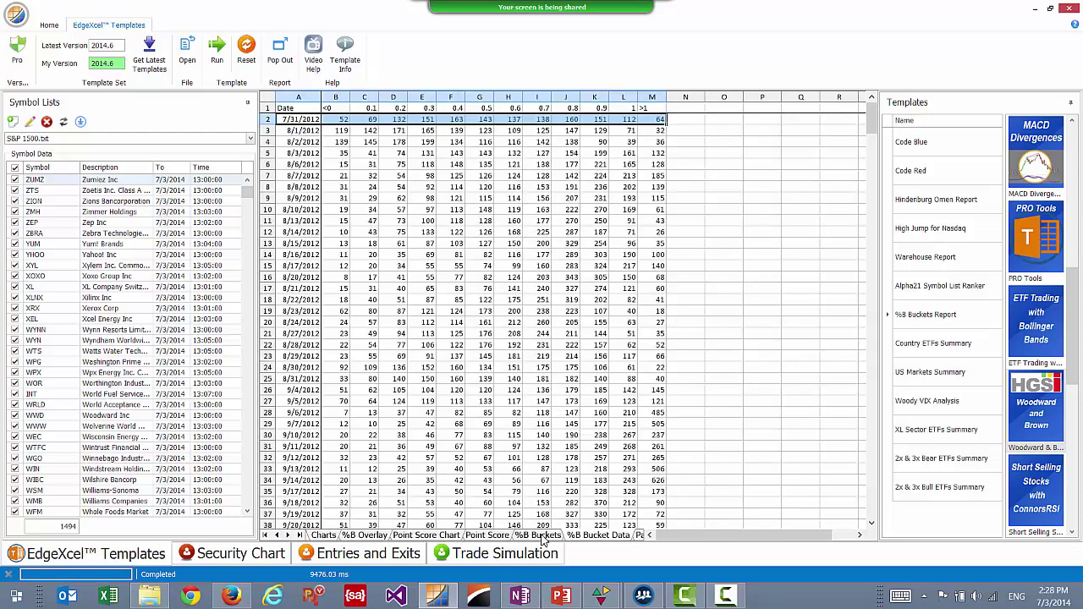
pyautogui.click(522, 536)
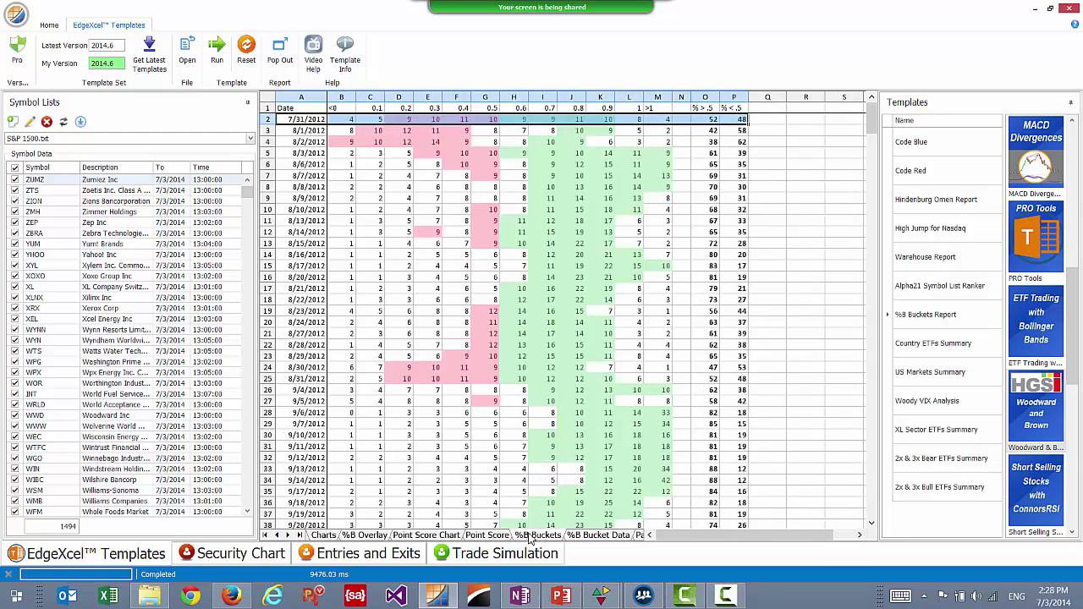
pyautogui.moveTo(873, 120); pyautogui.dragTo(875, 513)
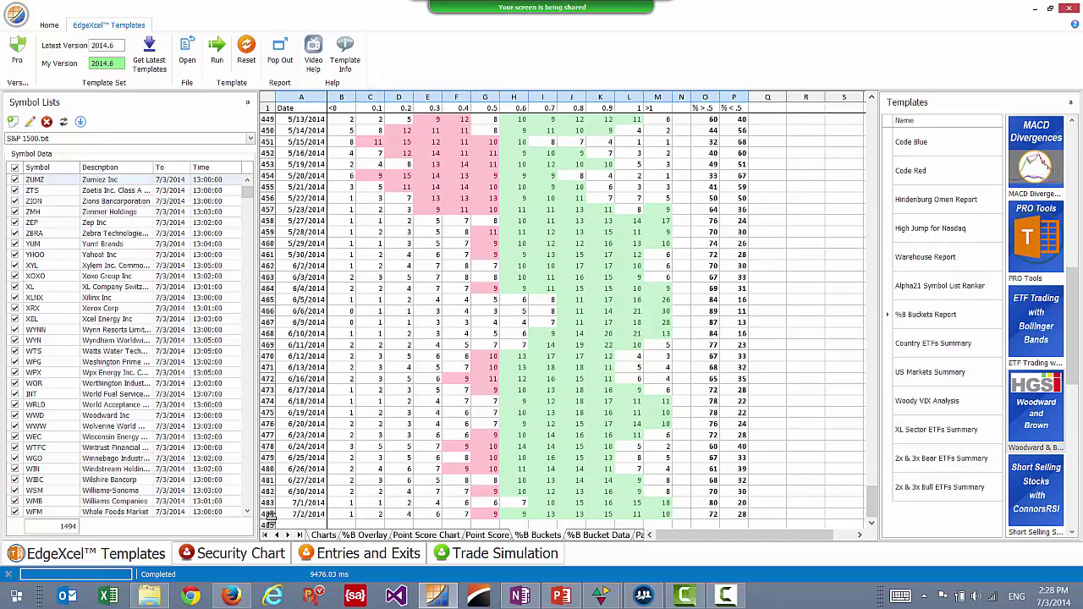
pyautogui.click(269, 515)
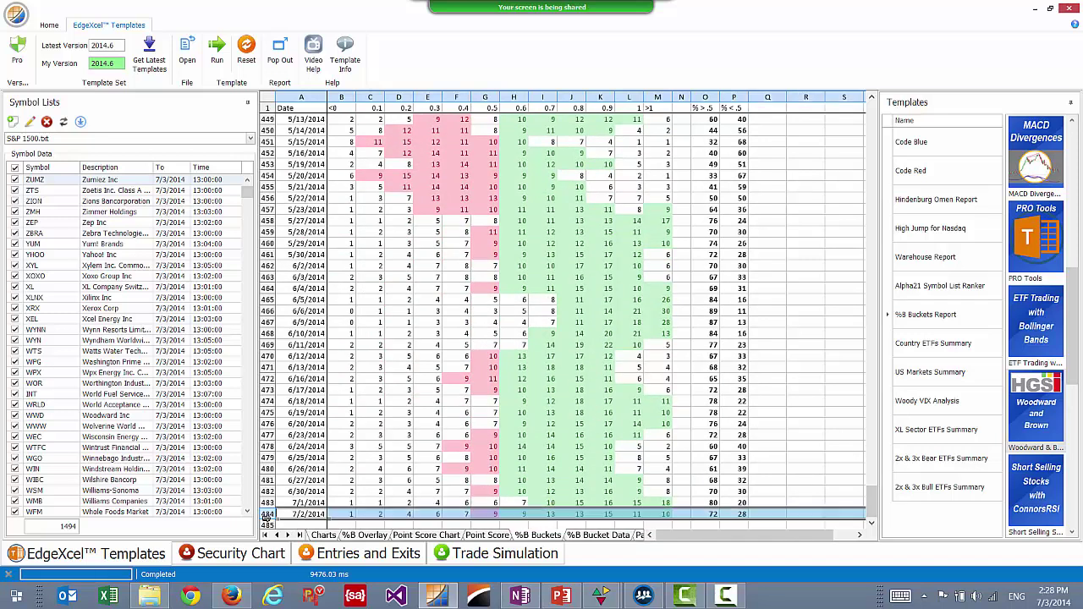
pyautogui.click(321, 536)
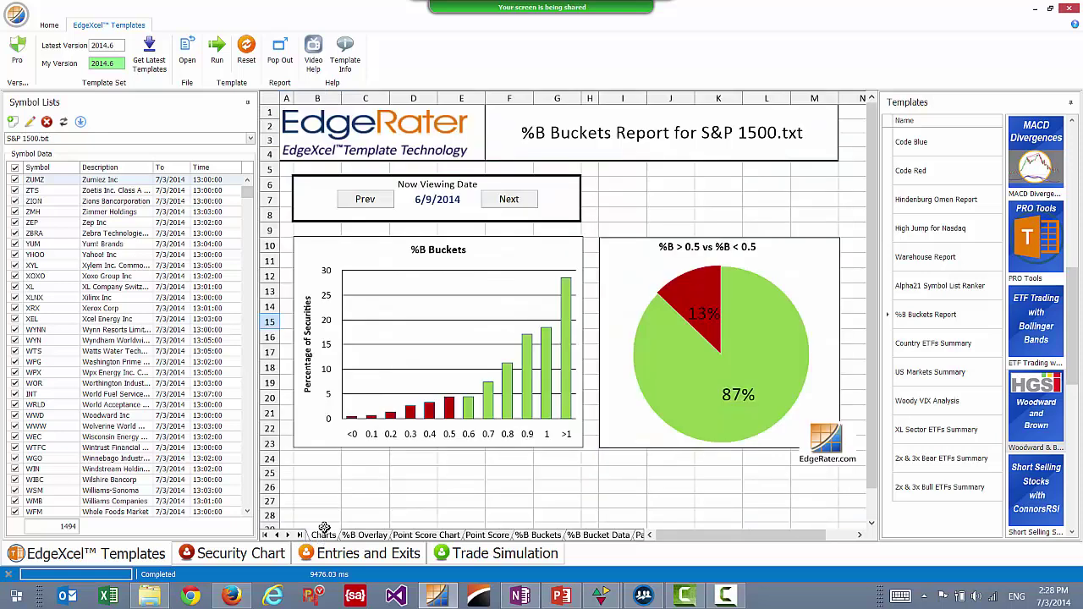
pyautogui.click(509, 200)
pyautogui.click(509, 200)
pyautogui.click(509, 200)
pyautogui.click(508, 200)
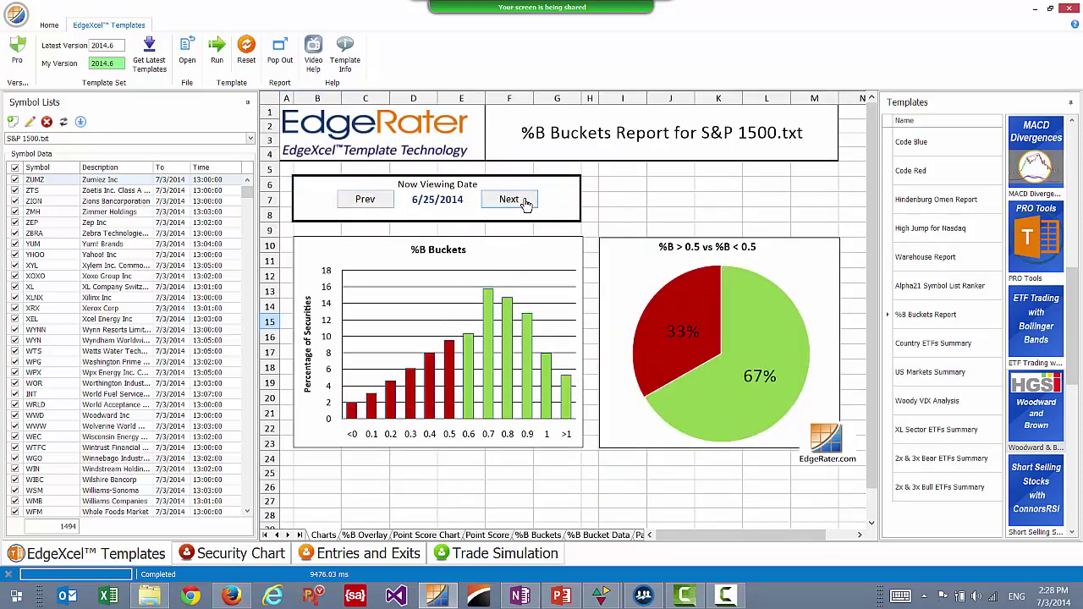
pyautogui.click(525, 202)
pyautogui.click(525, 201)
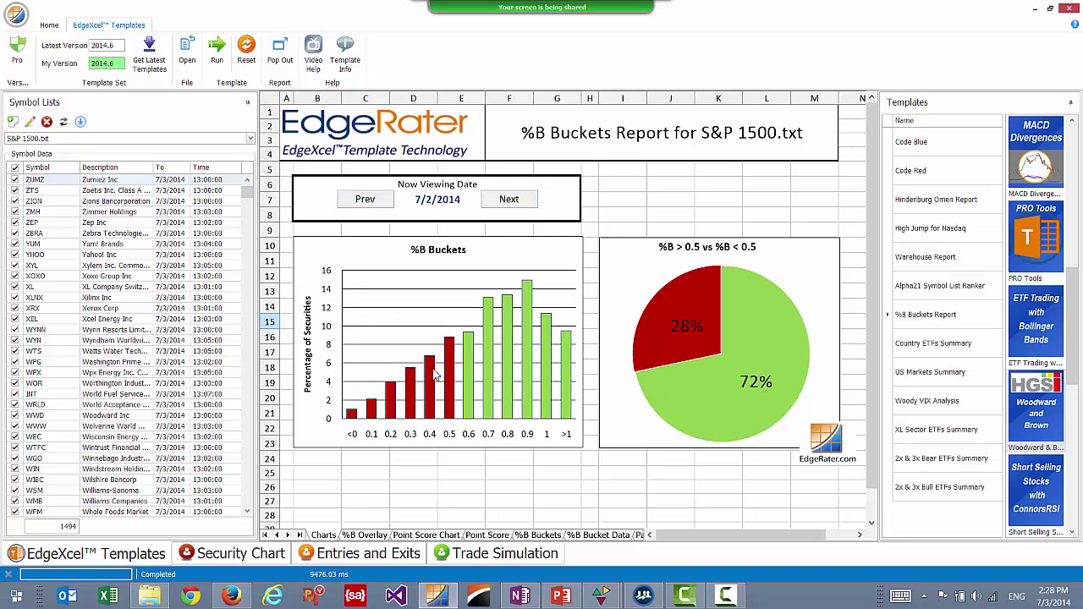
pyautogui.click(623, 537)
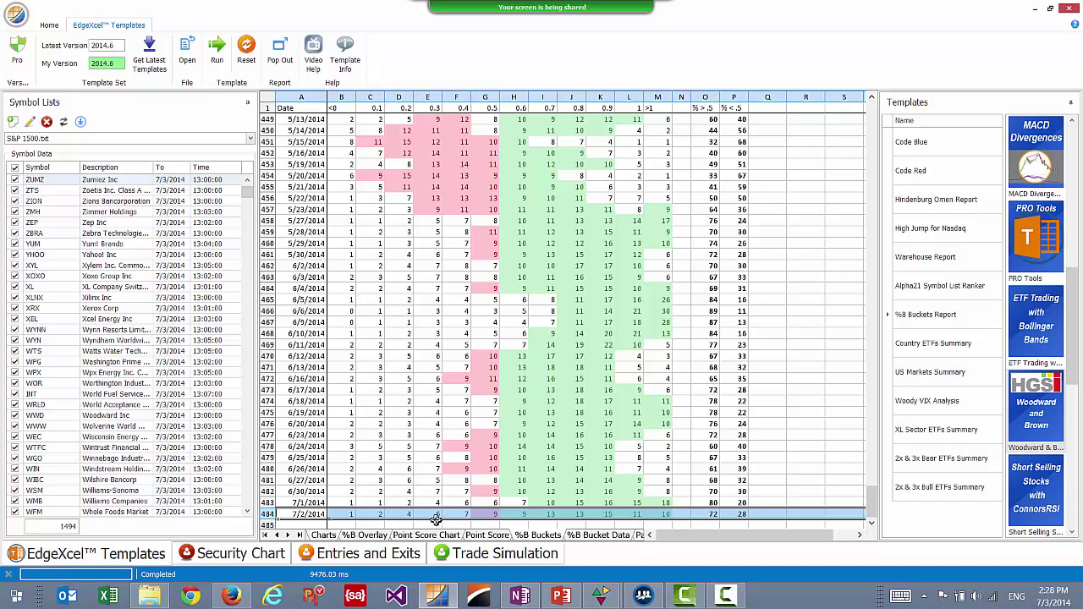
pyautogui.click(329, 536)
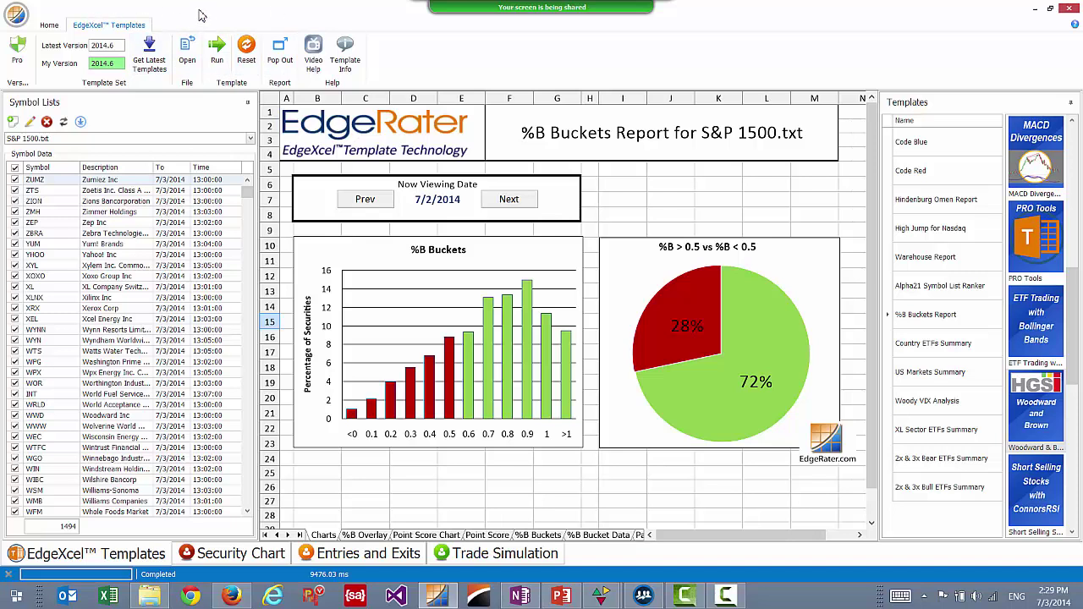
# Step: Load Dow Industrials.txt, then switch the active symbol list to WeeklyOptions.txt with 310 symbols
pyautogui.click(118, 139)
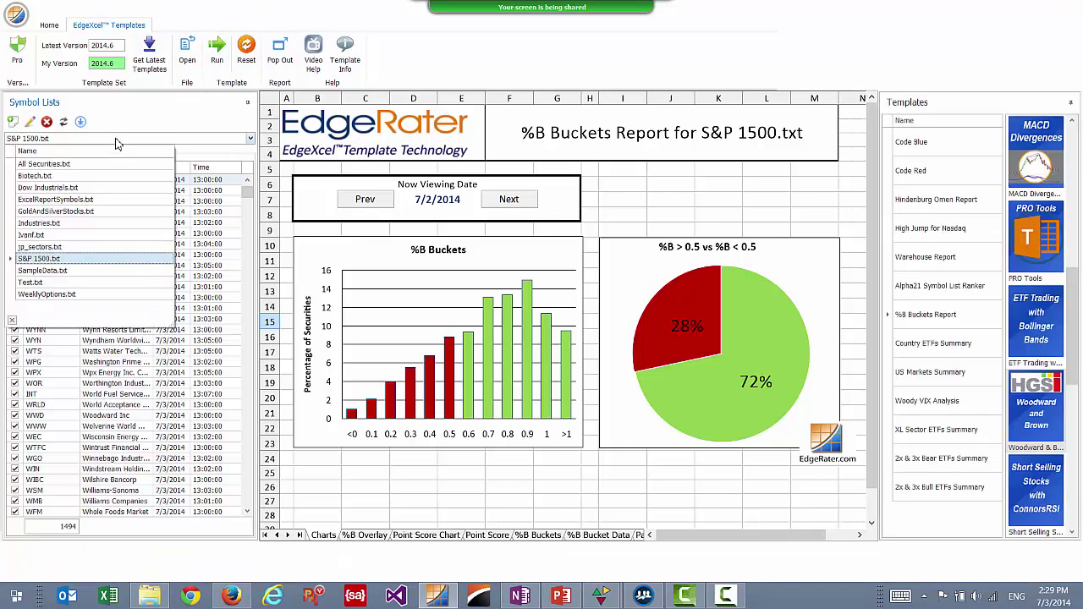
pyautogui.click(73, 188)
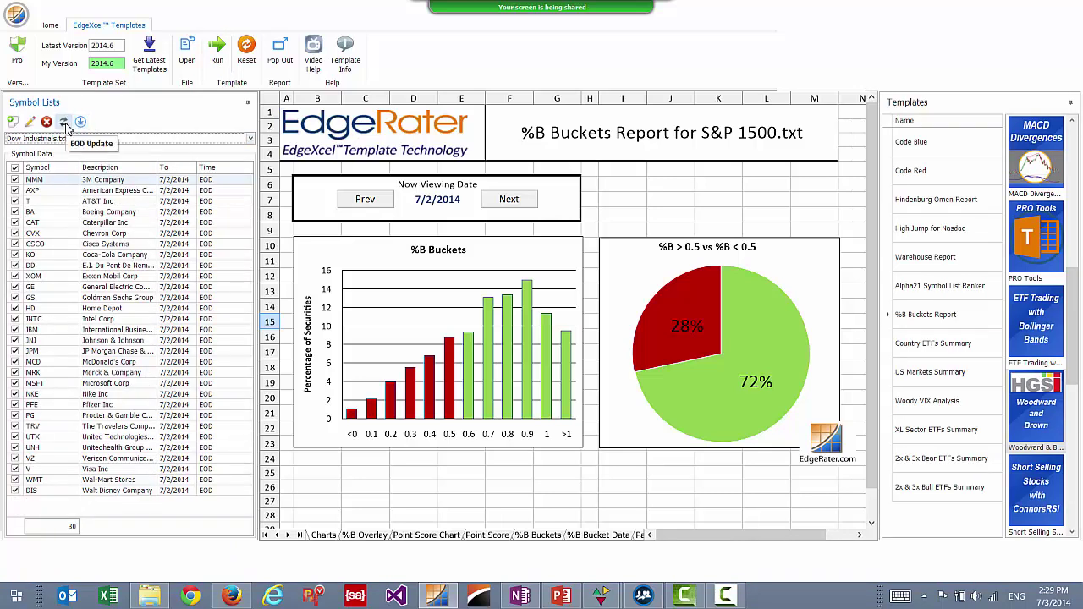
pyautogui.click(71, 139)
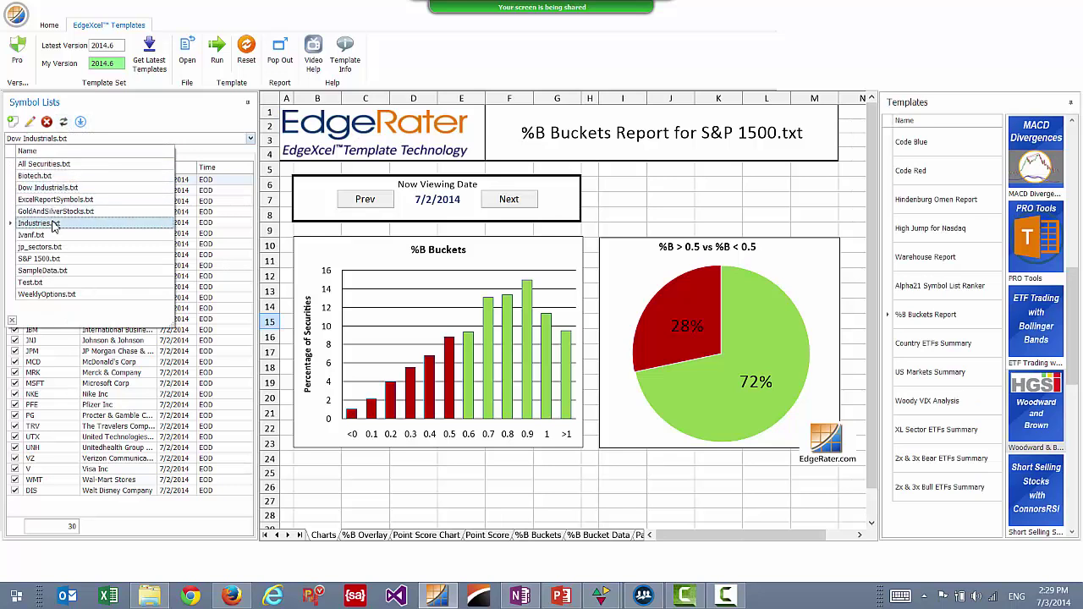
pyautogui.click(51, 294)
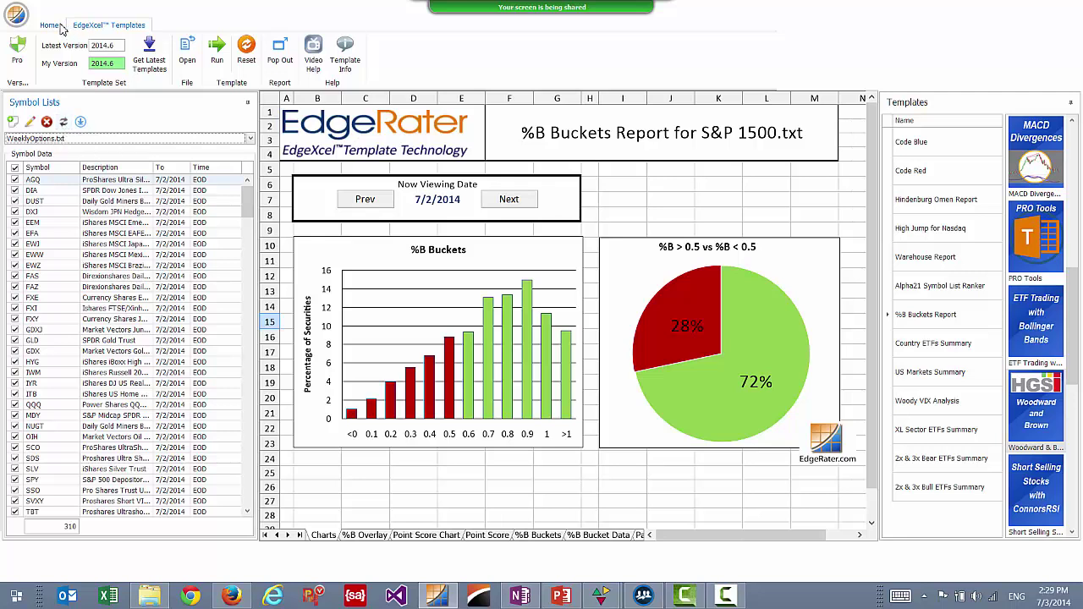
pyautogui.click(51, 25)
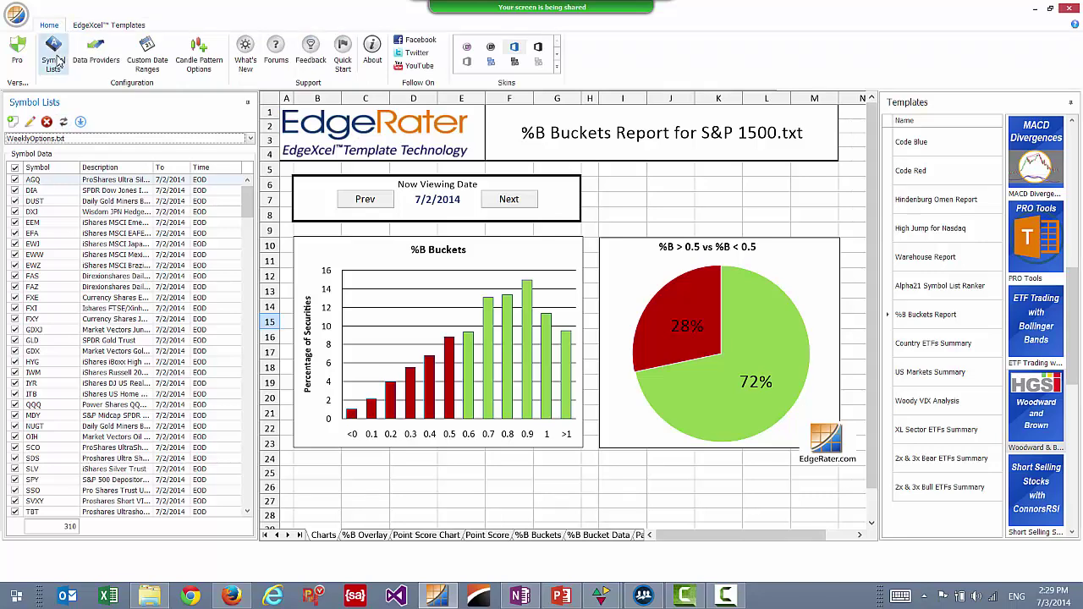
pyautogui.click(53, 58)
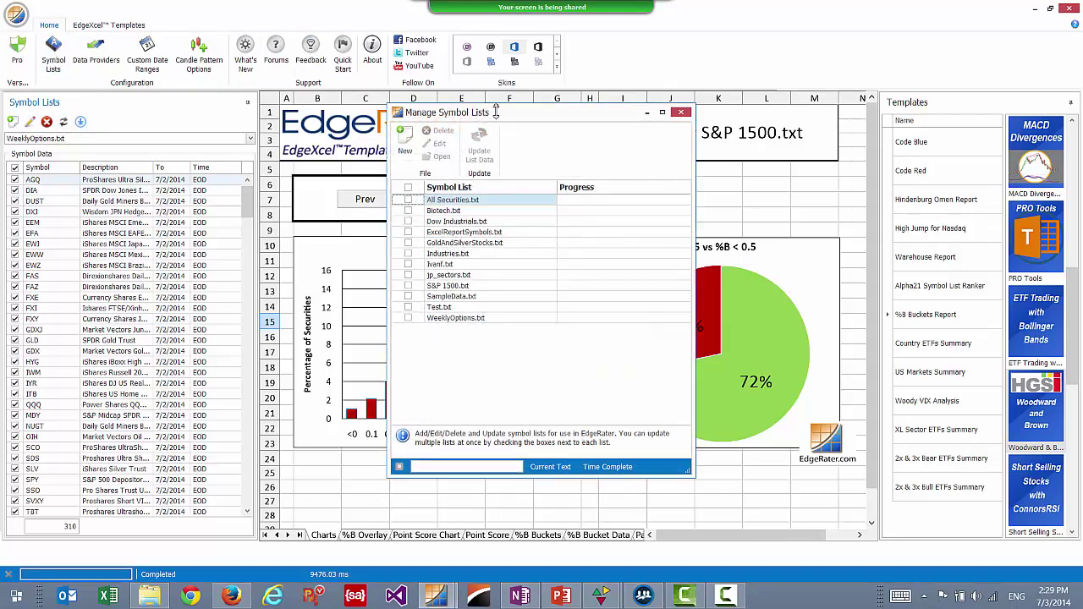
pyautogui.moveTo(486, 117); pyautogui.dragTo(355, 104)
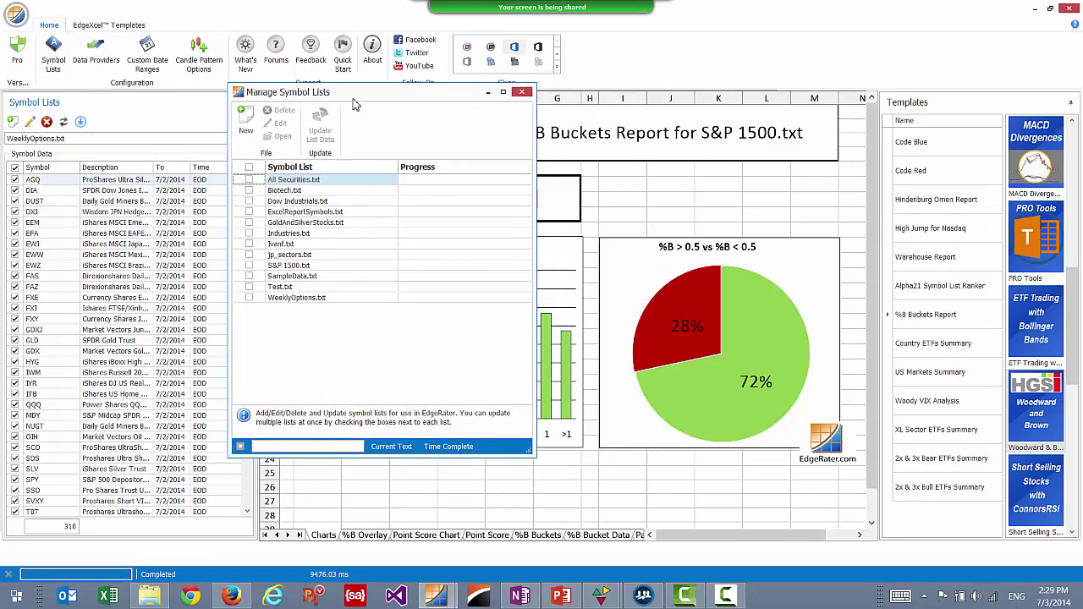
pyautogui.click(249, 169)
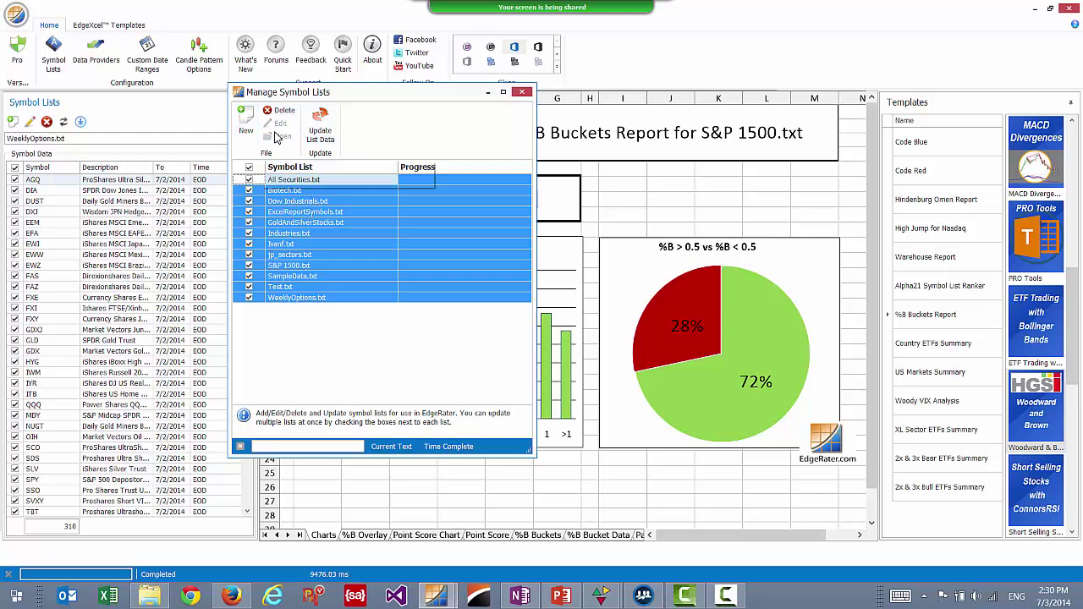
pyautogui.click(522, 91)
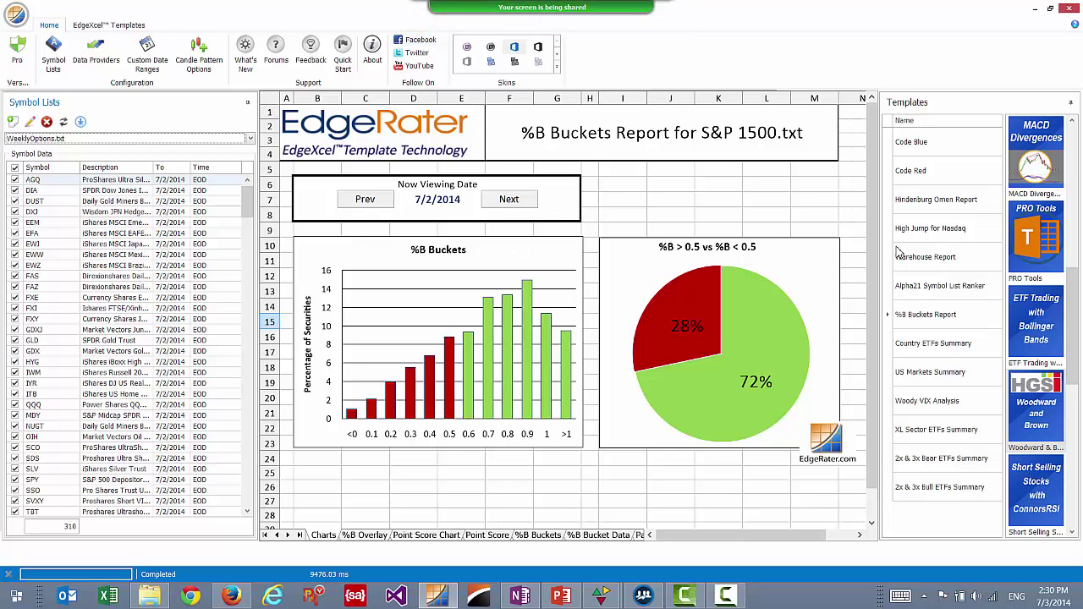
pyautogui.click(932, 320)
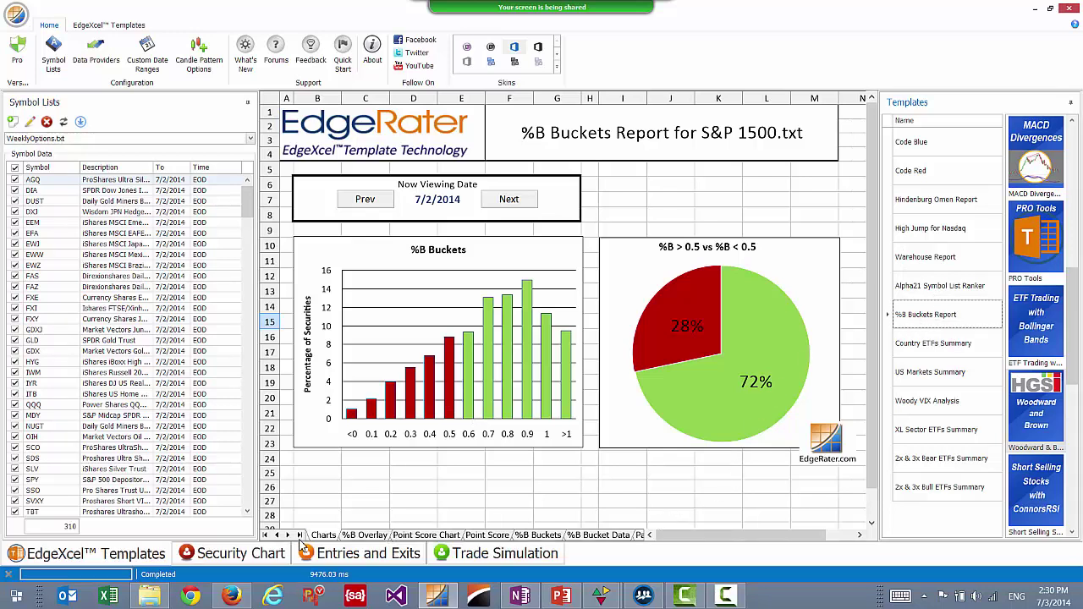
pyautogui.click(289, 535)
pyautogui.click(288, 535)
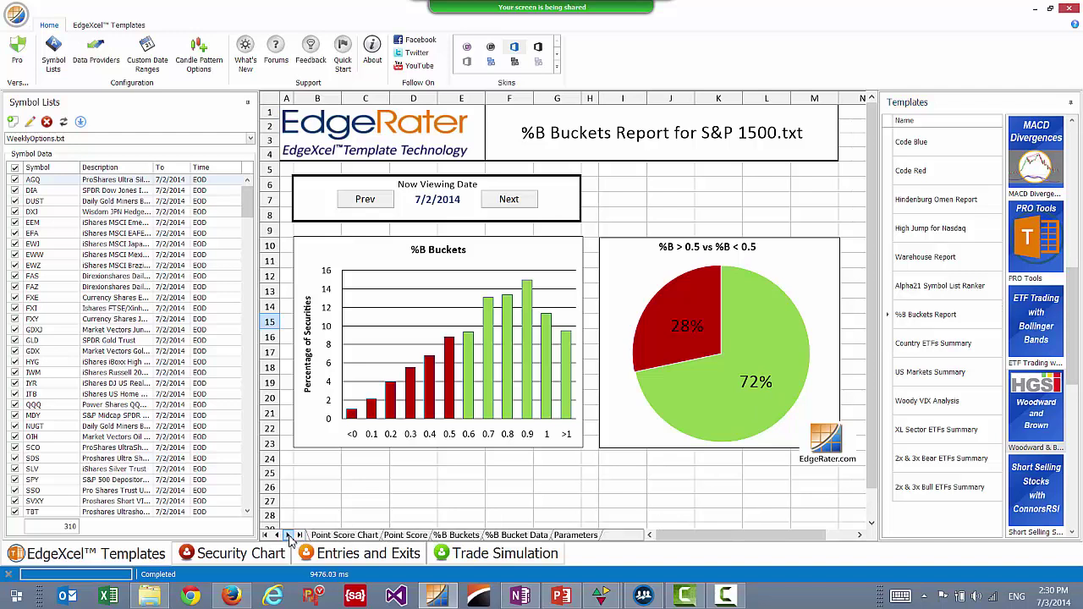
pyautogui.click(278, 535)
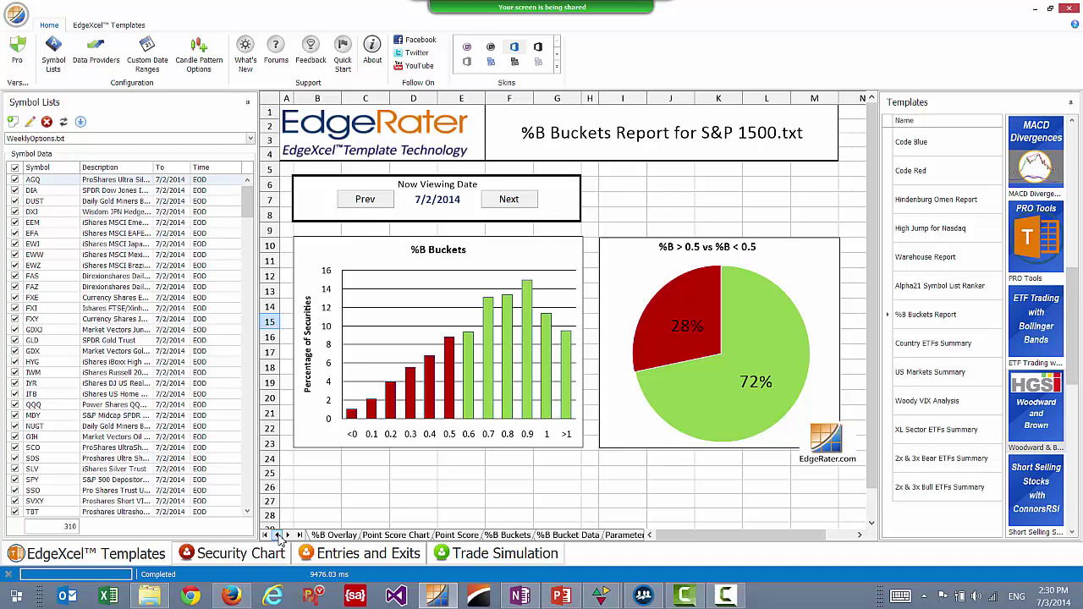
pyautogui.click(515, 539)
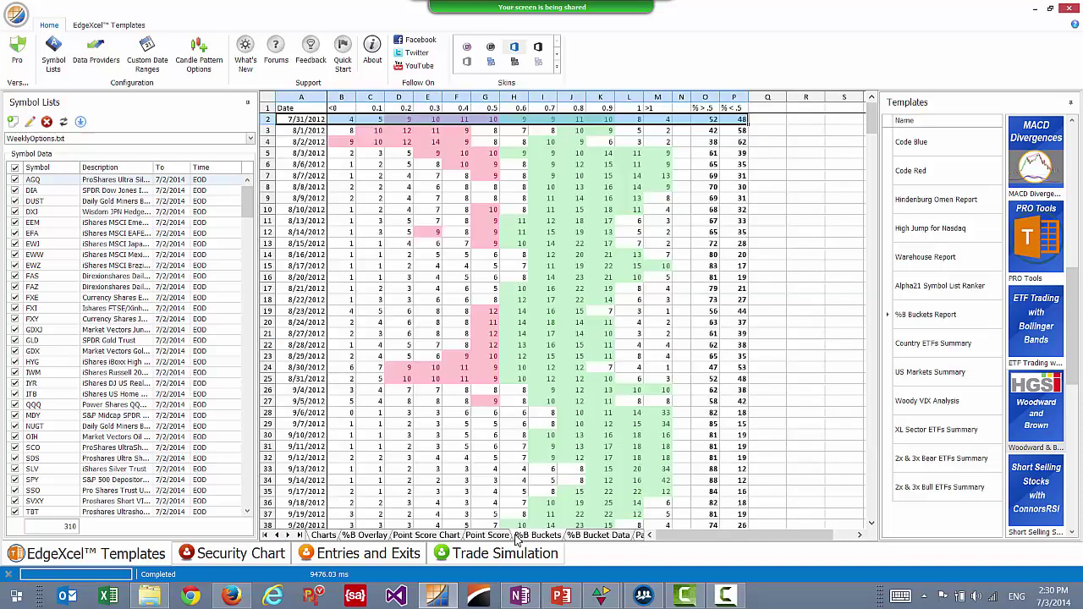
pyautogui.click(488, 537)
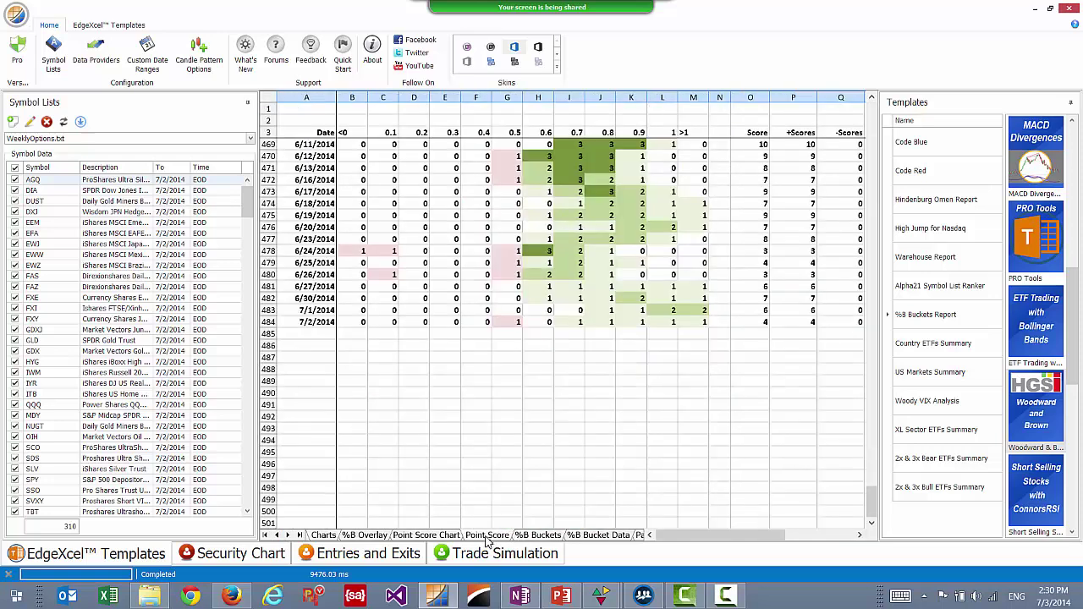
pyautogui.click(325, 537)
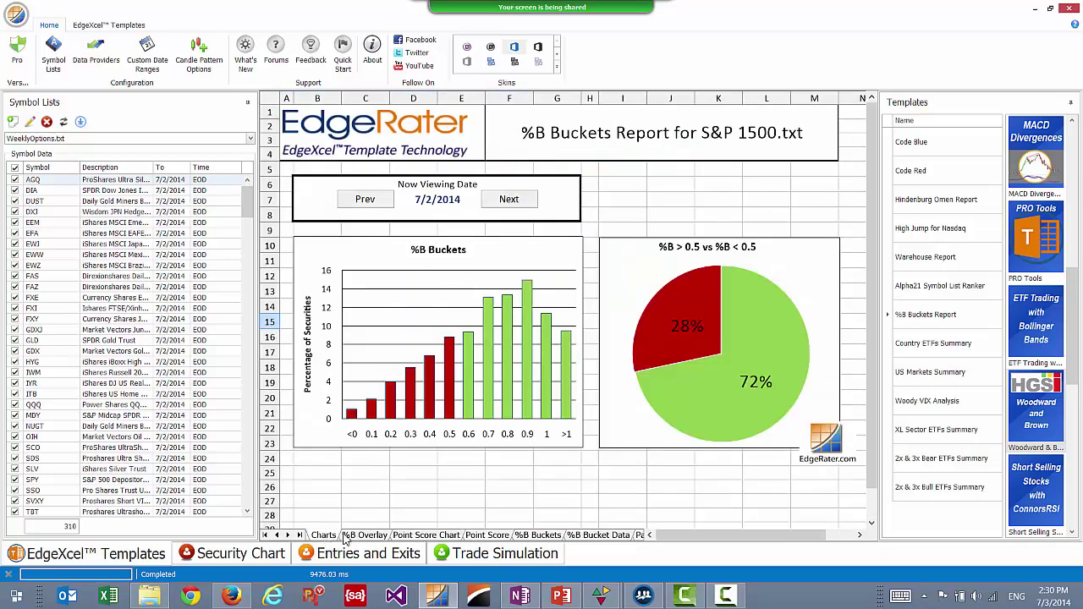
pyautogui.moveTo(694, 540)
pyautogui.mouseDown()
pyautogui.moveTo(722, 541)
pyautogui.moveTo(680, 544)
pyautogui.mouseUp()
pyautogui.click(149, 596)
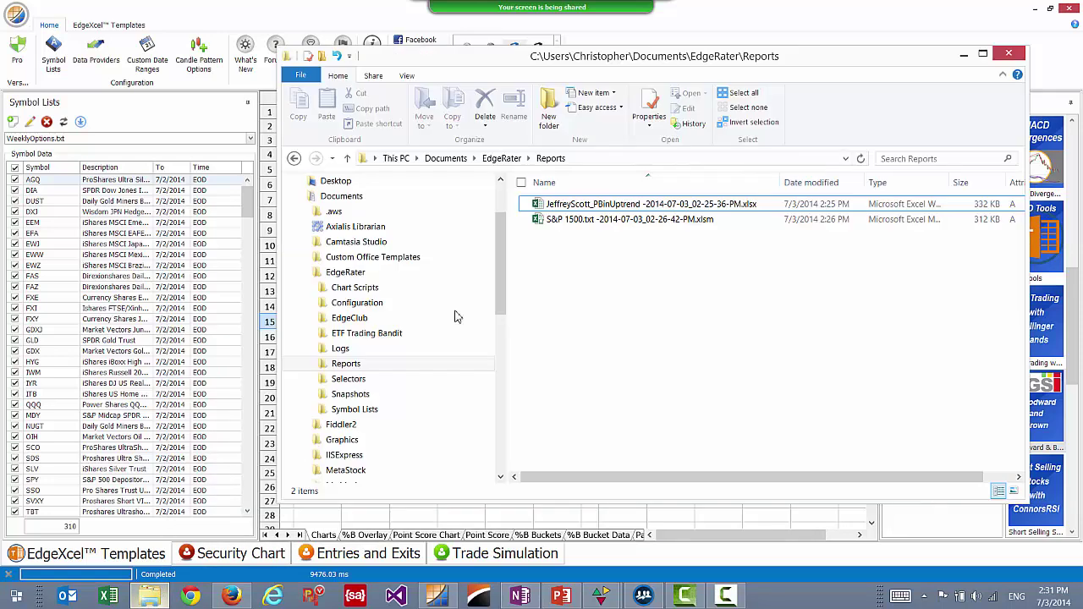
pyautogui.moveTo(540, 54); pyautogui.dragTo(422, 45)
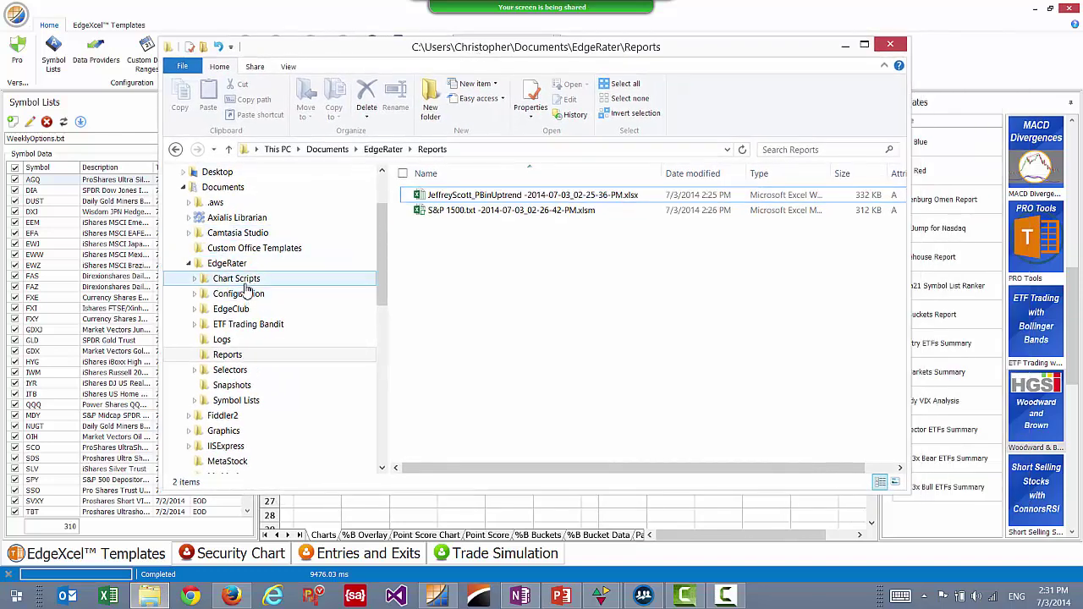
pyautogui.click(243, 388)
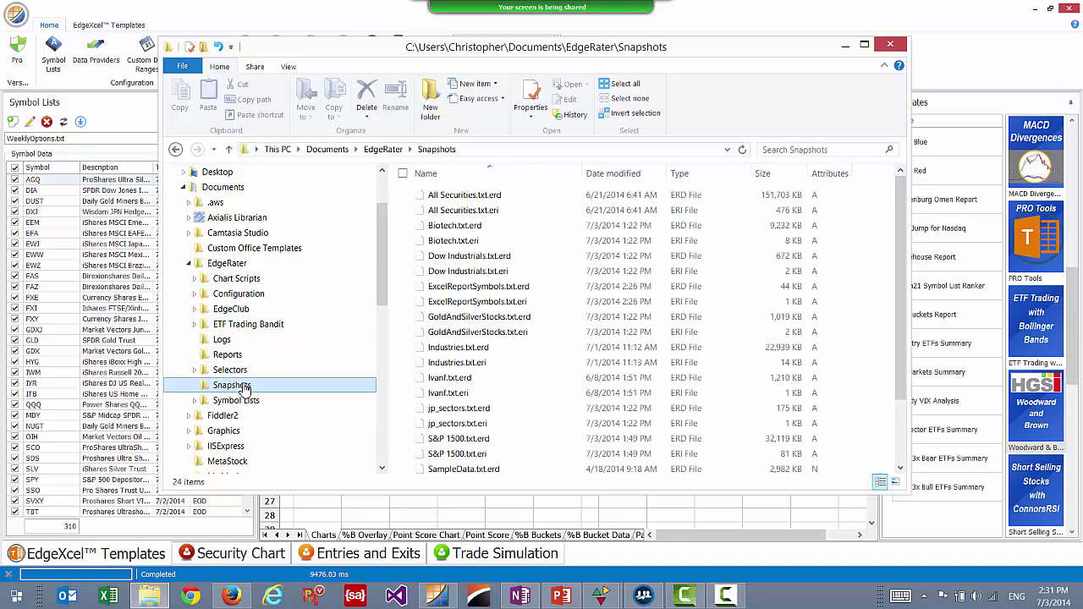
pyautogui.click(257, 404)
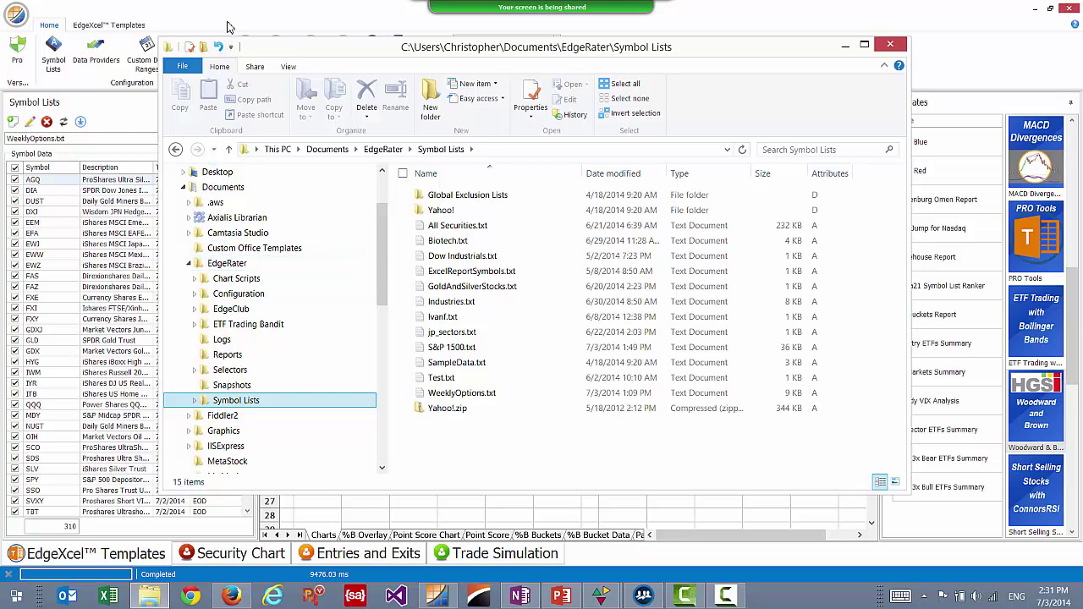
pyautogui.click(228, 26)
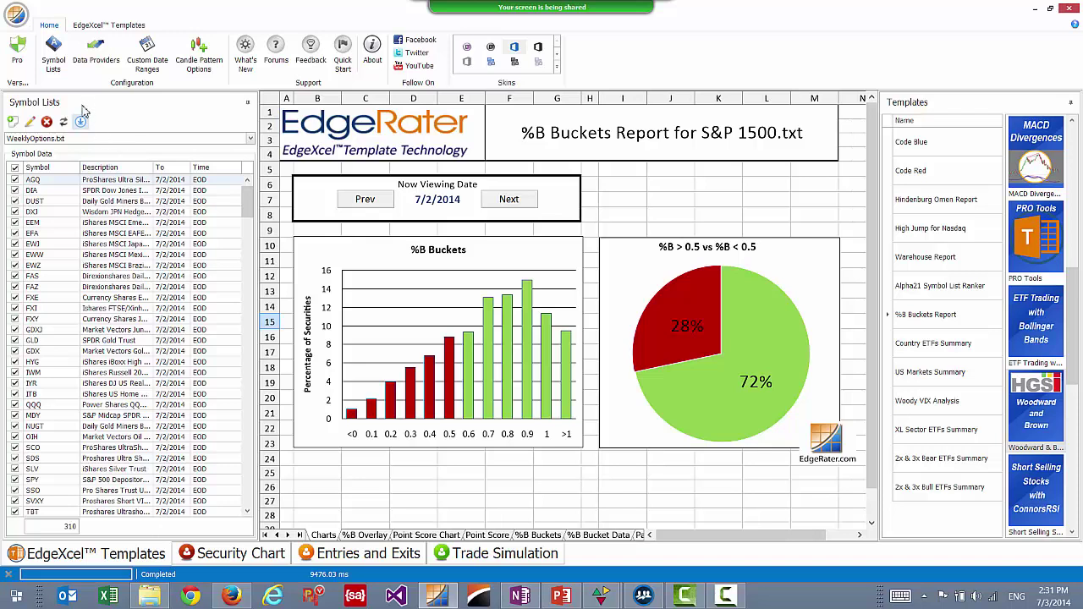
pyautogui.click(72, 139)
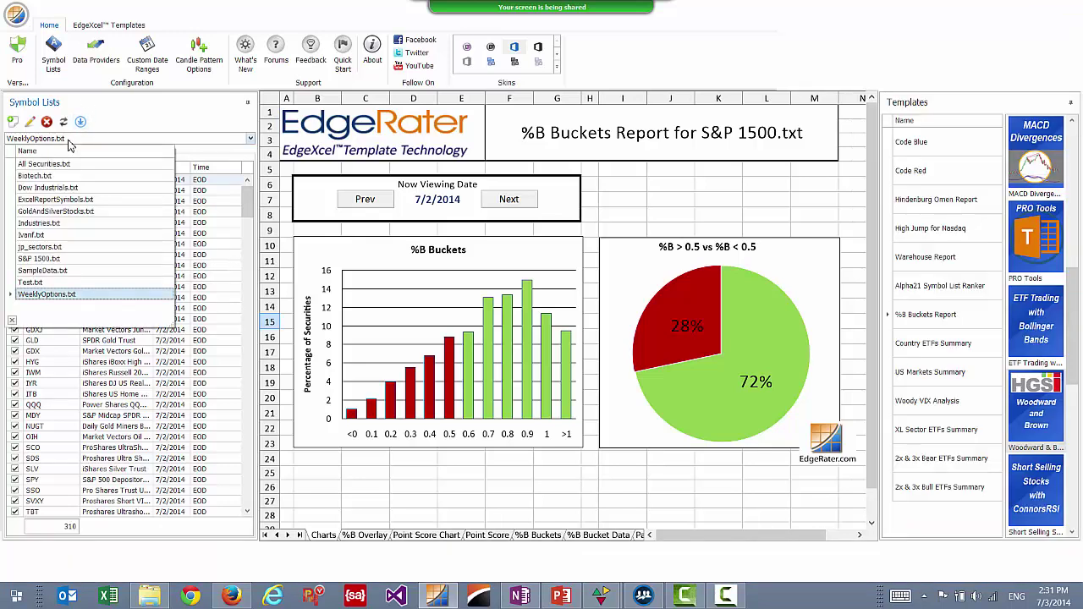
pyautogui.click(54, 298)
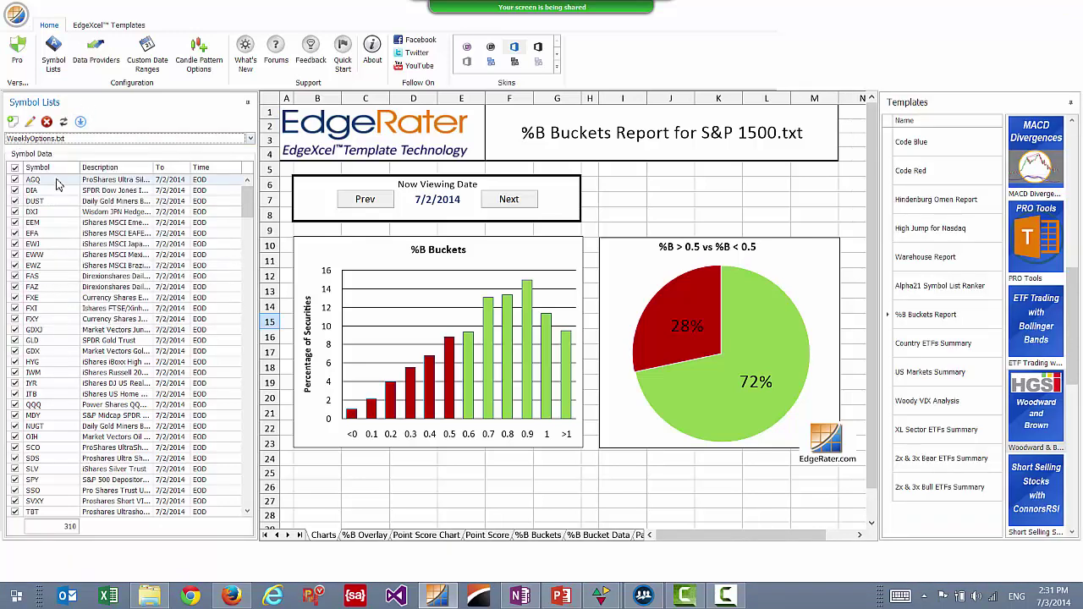
pyautogui.click(30, 122)
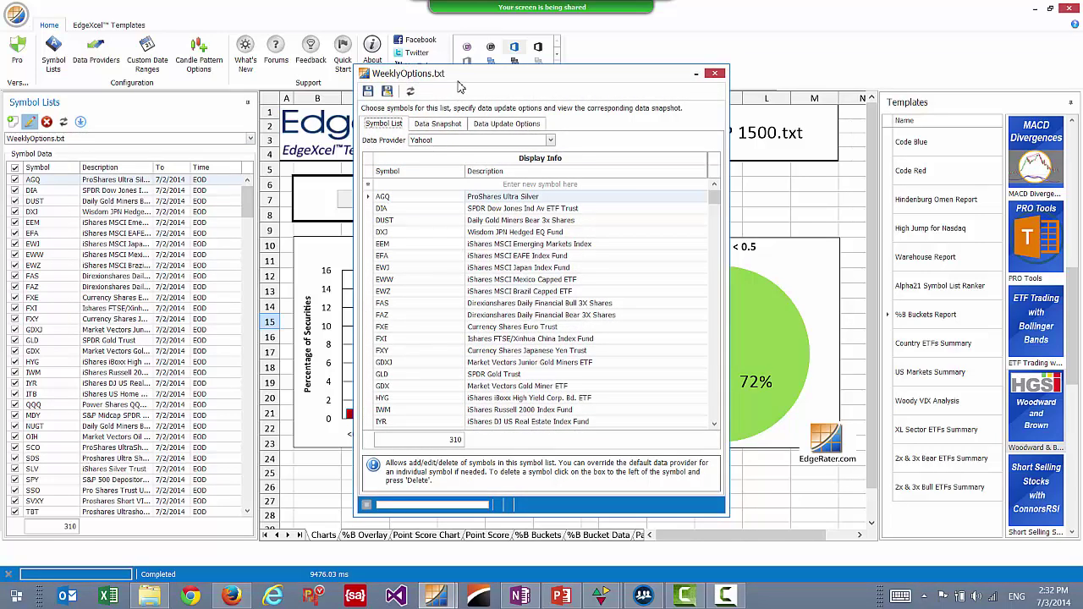
pyautogui.moveTo(458, 82); pyautogui.dragTo(374, 71)
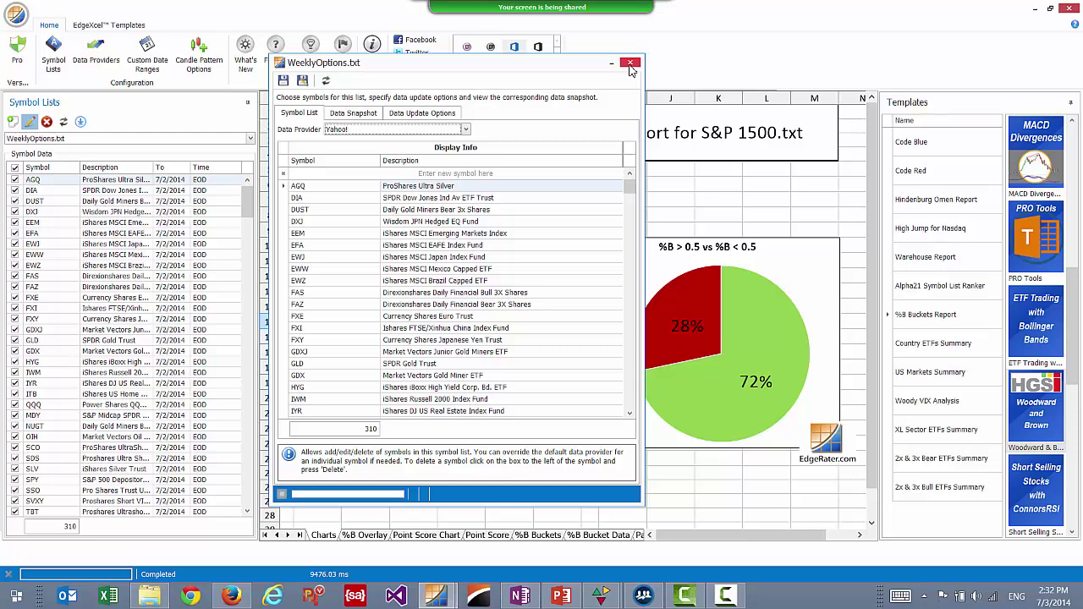
pyautogui.click(631, 64)
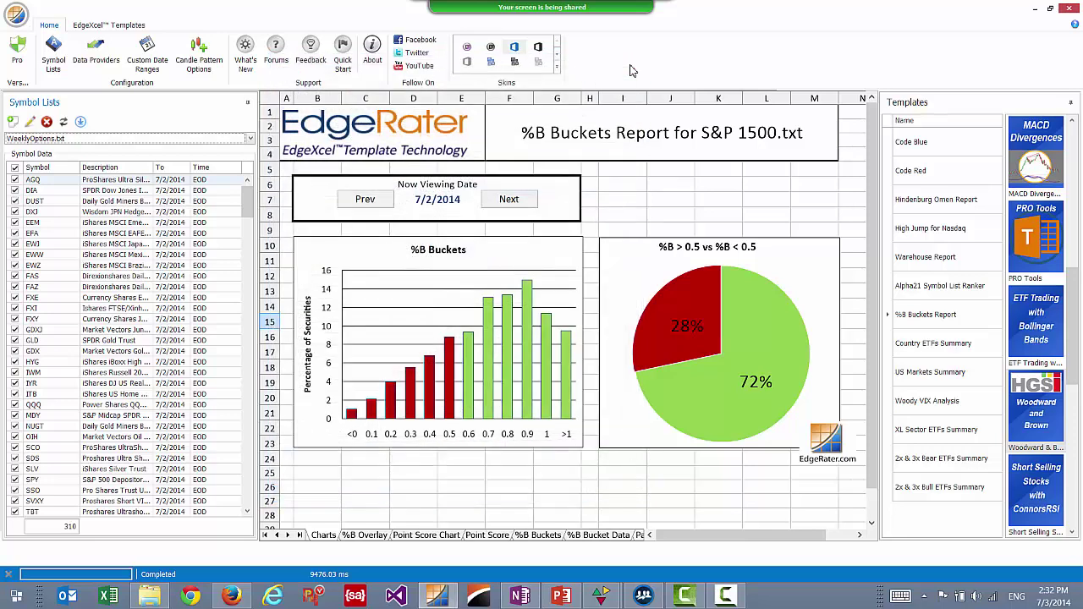
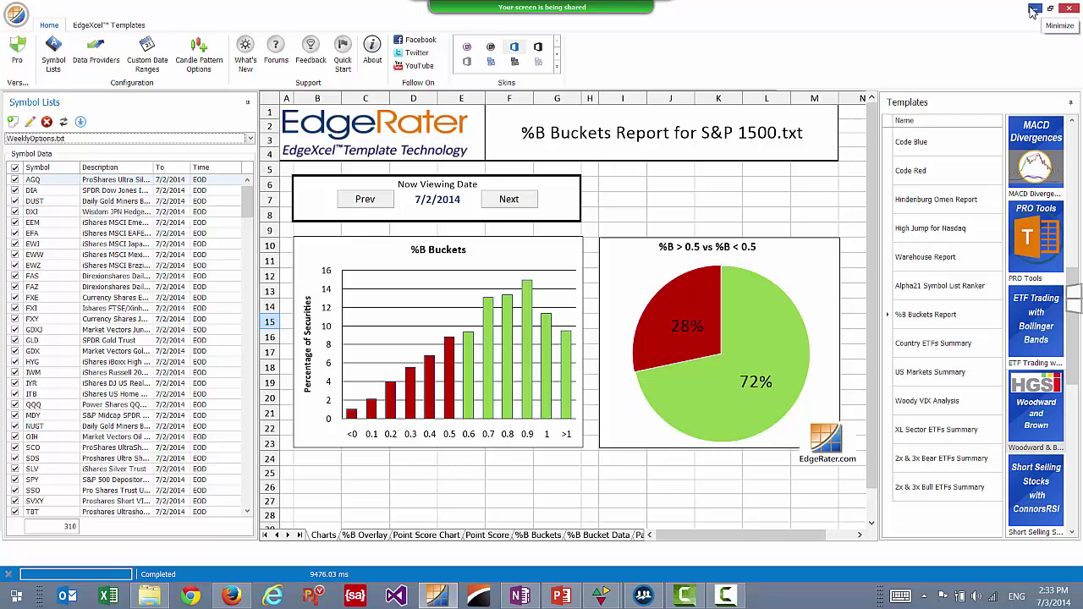
# Step: In the Entries and Exits designer, remove the AUBB security selector and the Top N rank selector
pyautogui.moveTo(211, 565)
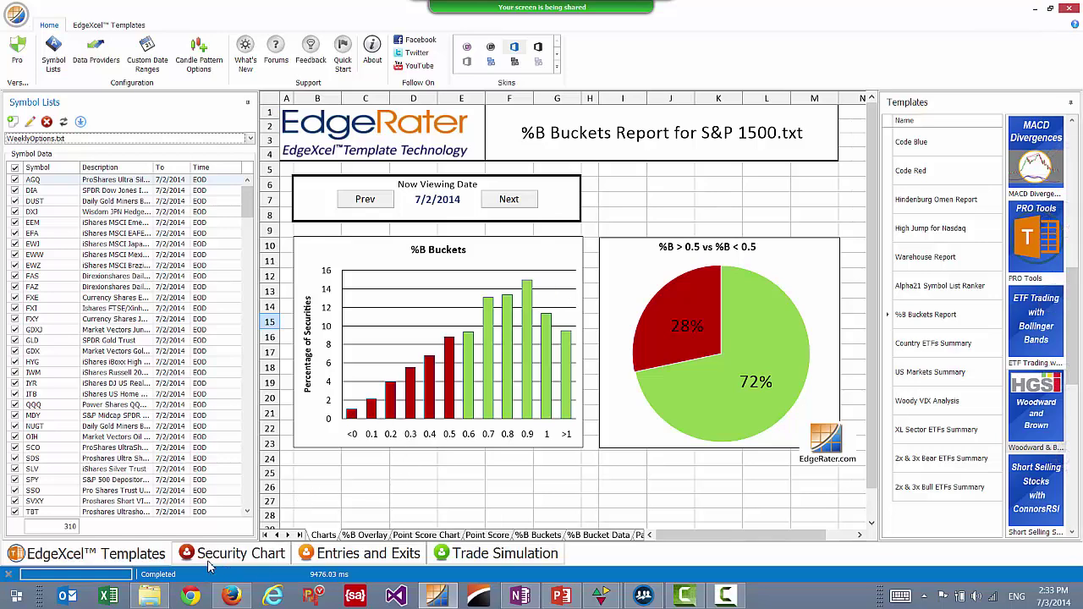
pyautogui.click(356, 555)
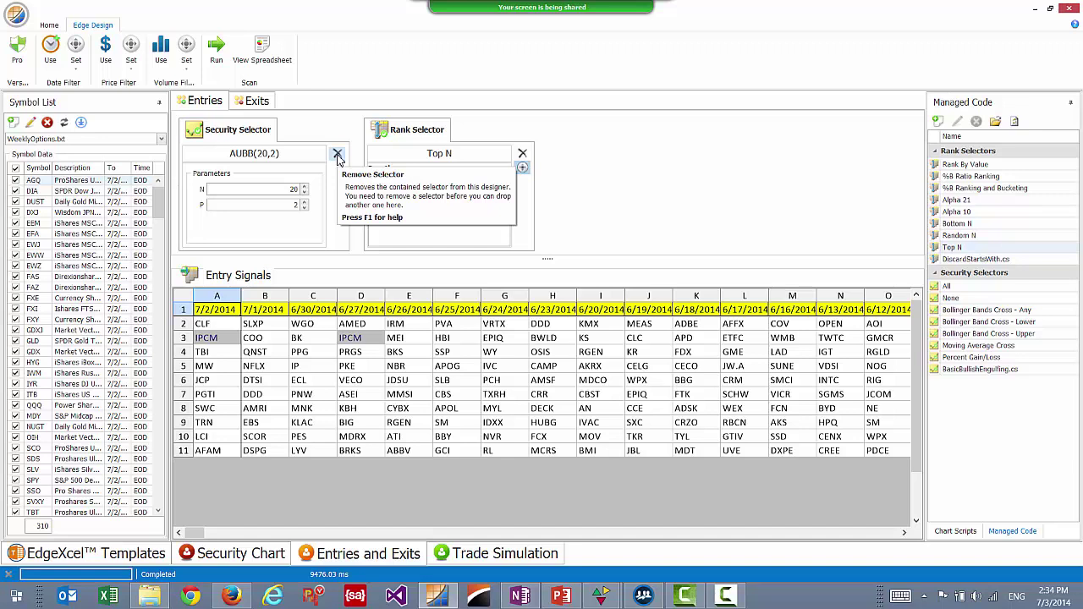
pyautogui.click(337, 155)
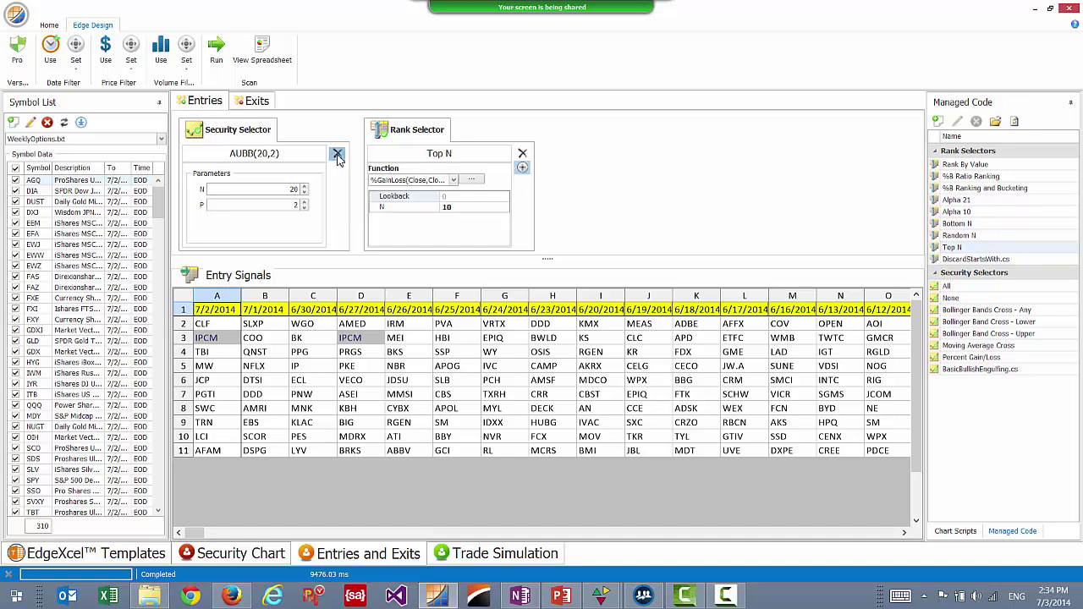
pyautogui.click(259, 101)
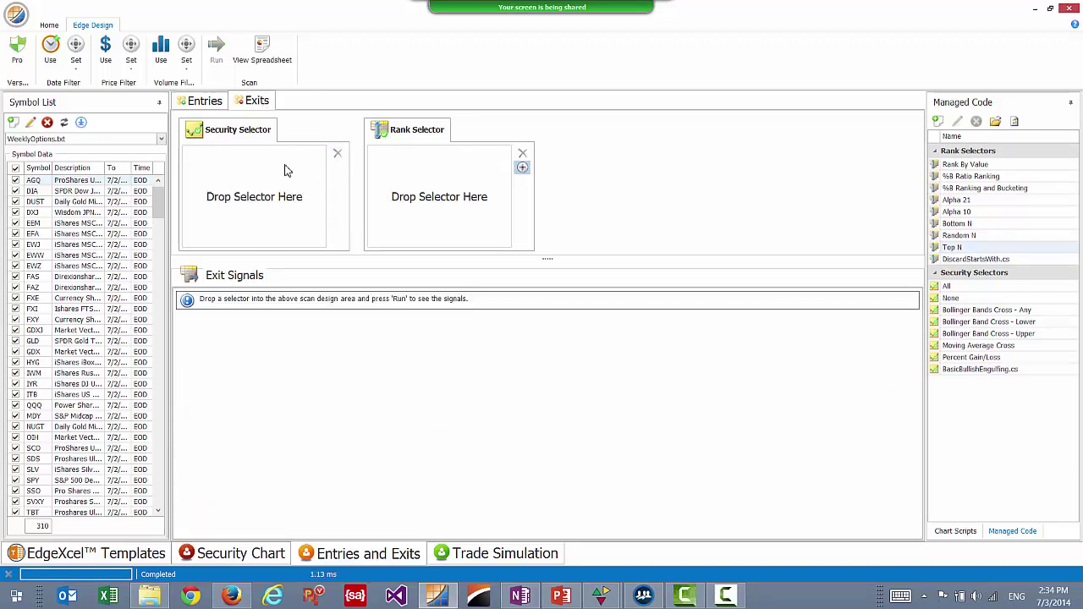
pyautogui.click(209, 105)
pyautogui.click(521, 154)
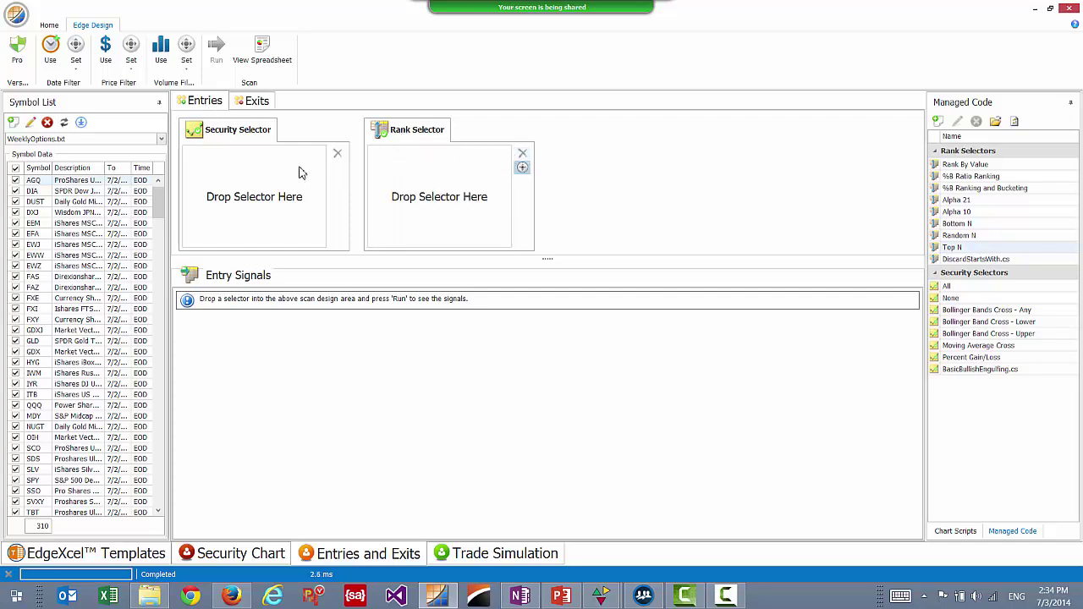
# Step: Show the Chart Scripts system scans and search the list for 'pb' to find PBGTX
pyautogui.click(957, 532)
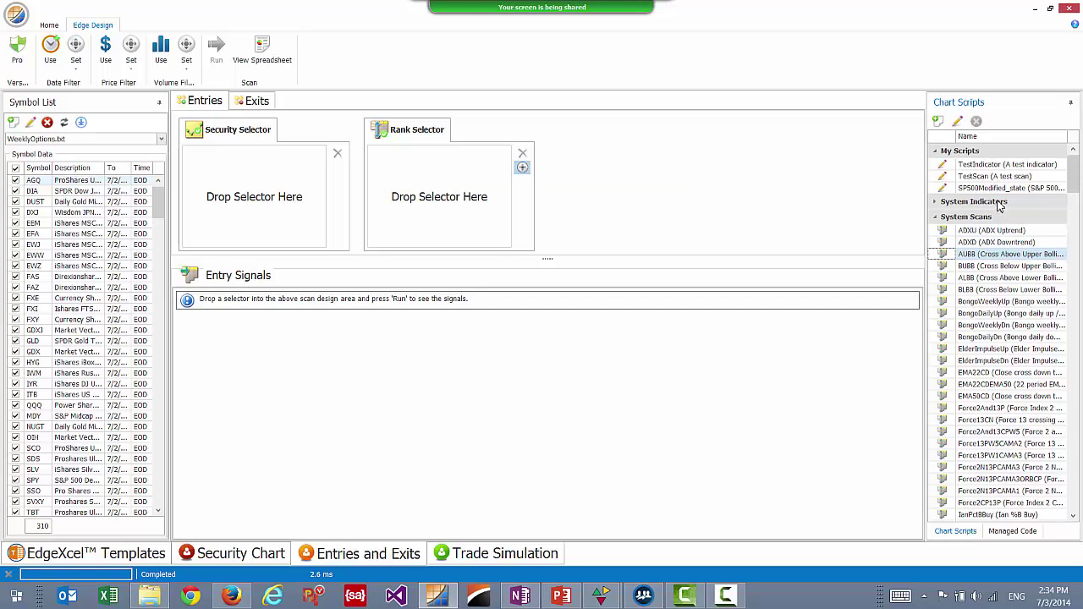
pyautogui.click(975, 279)
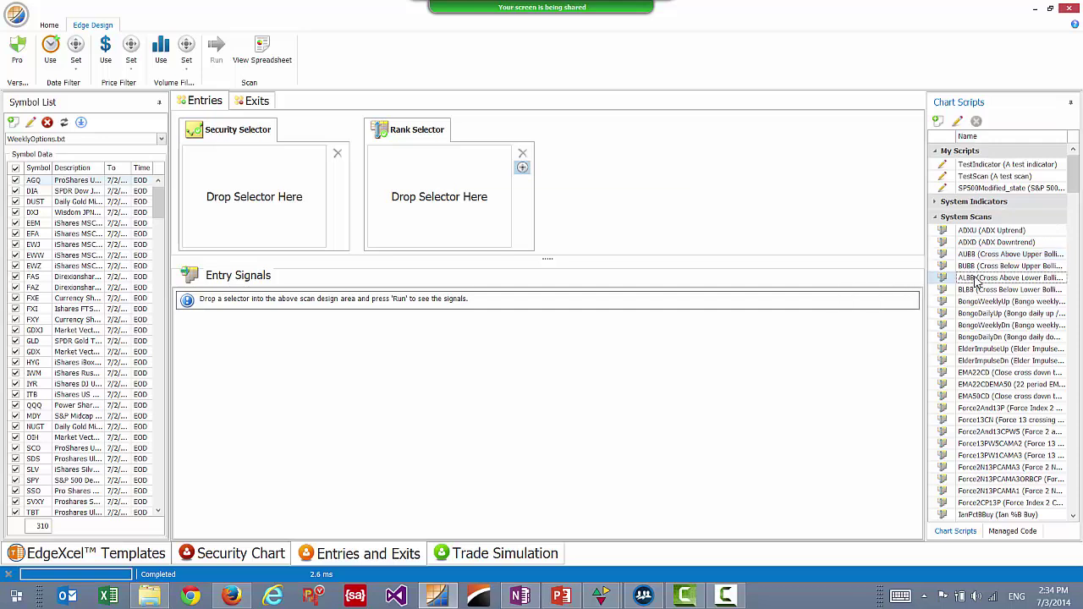
pyautogui.scroll(-3, 978, 282)
pyautogui.click(975, 276)
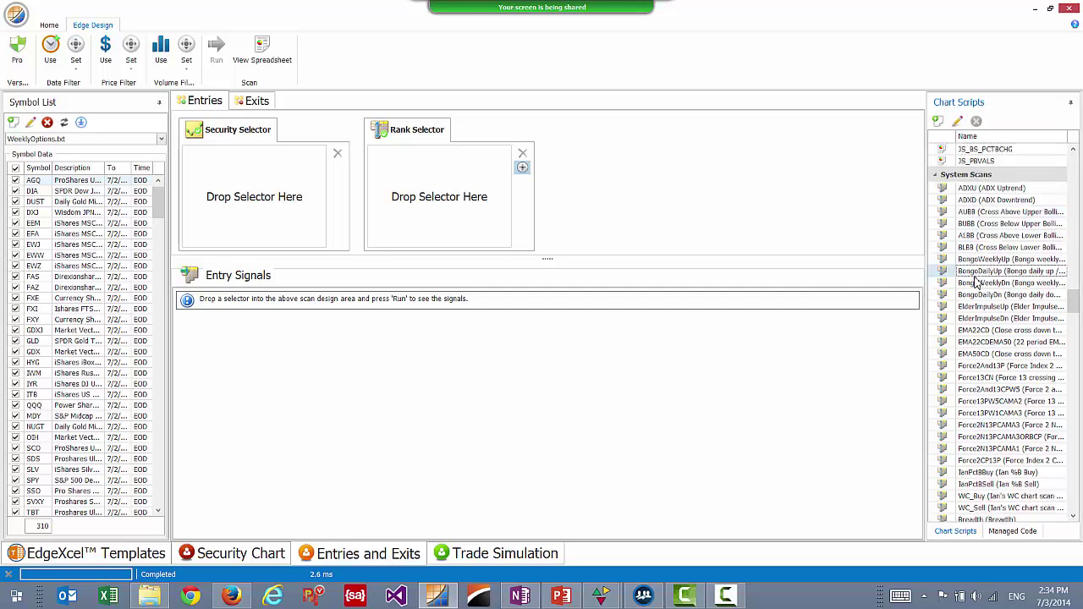
pyautogui.write('pb')
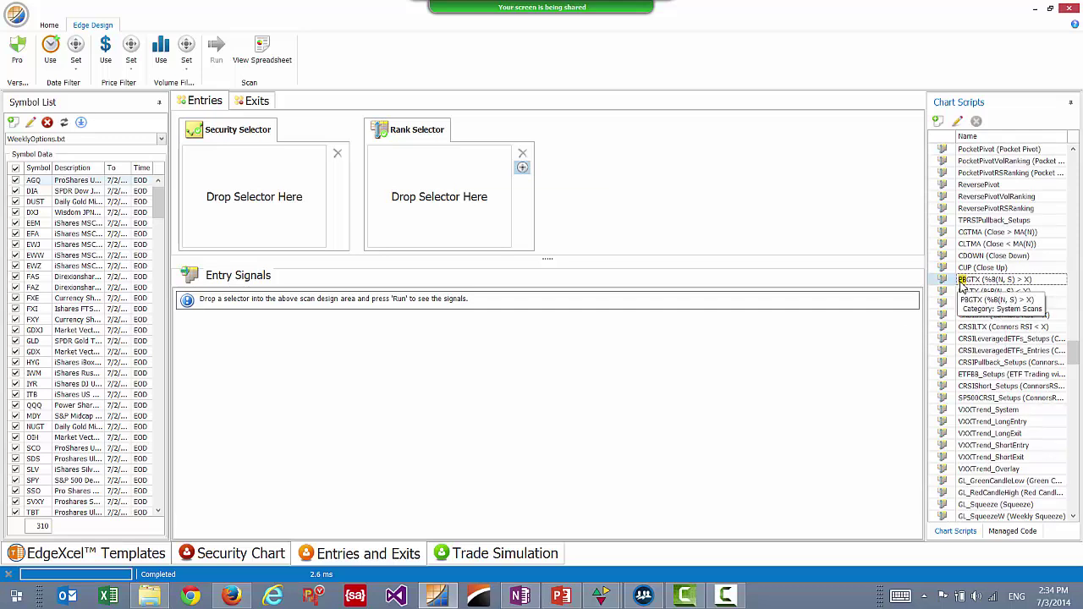
# Step: Drop PBGTX into the security selector with N=20, S=2, X=1, then run the entry scan
pyautogui.moveTo(962, 286); pyautogui.dragTo(284, 208)
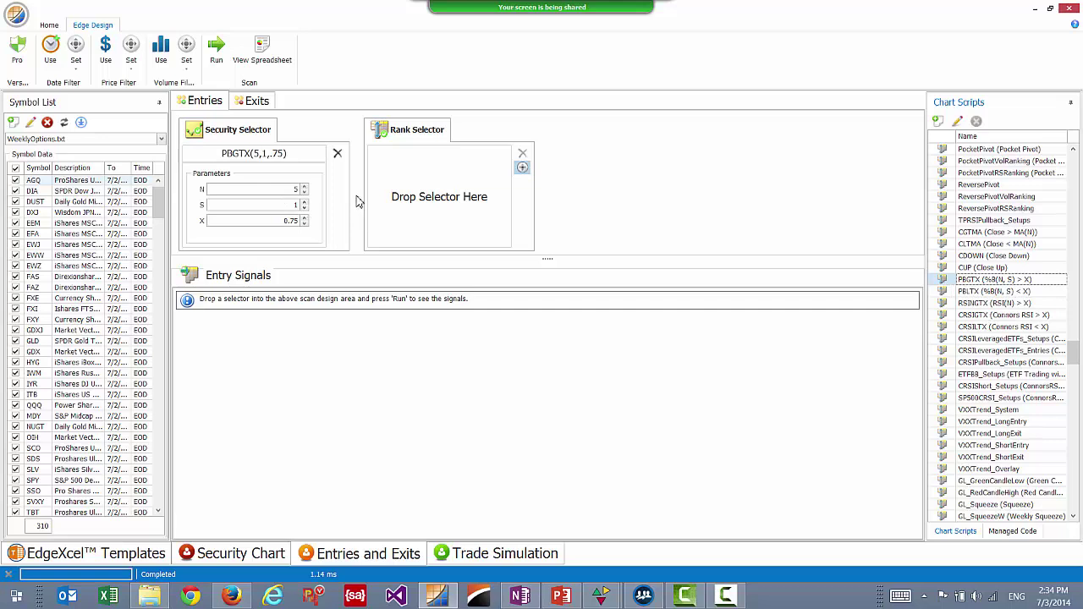
pyautogui.click(298, 189)
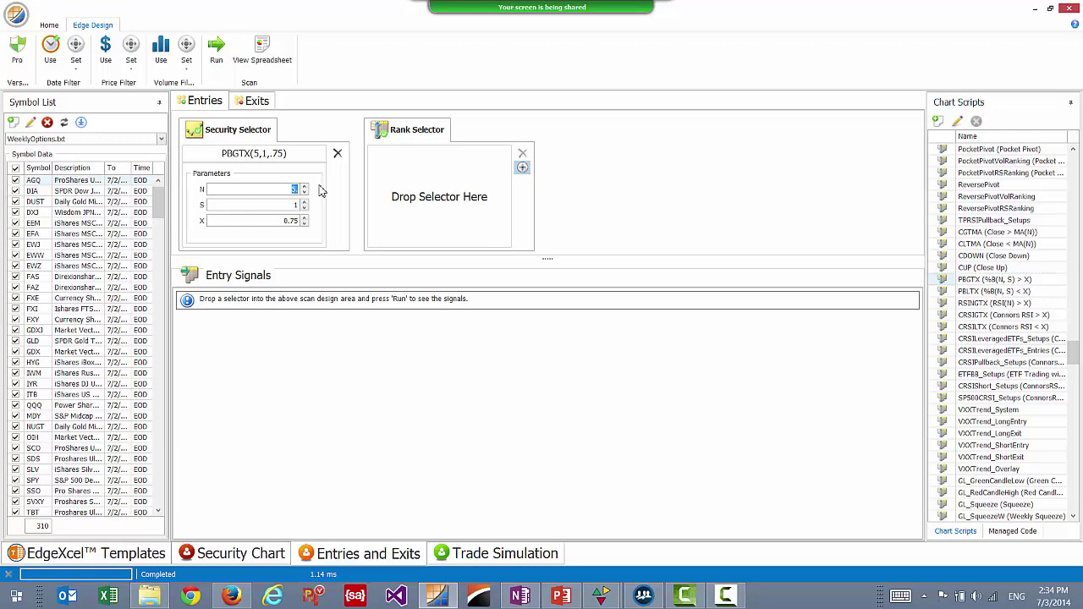
pyautogui.write('20.')
pyautogui.press('Tab')
pyautogui.press('Tab')
pyautogui.write('1')
pyautogui.press('Tab')
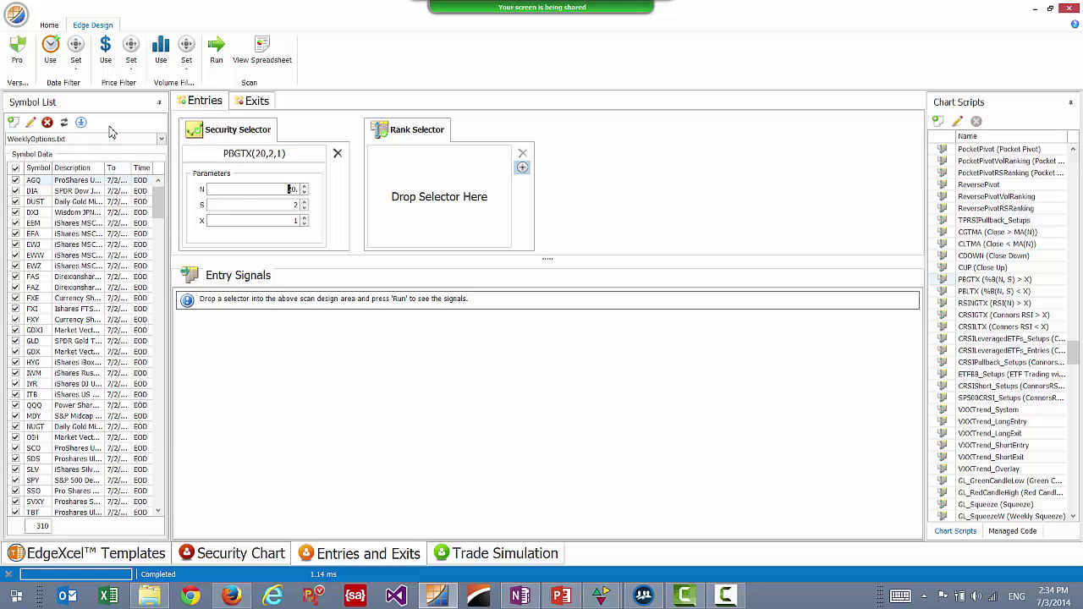
pyautogui.click(220, 57)
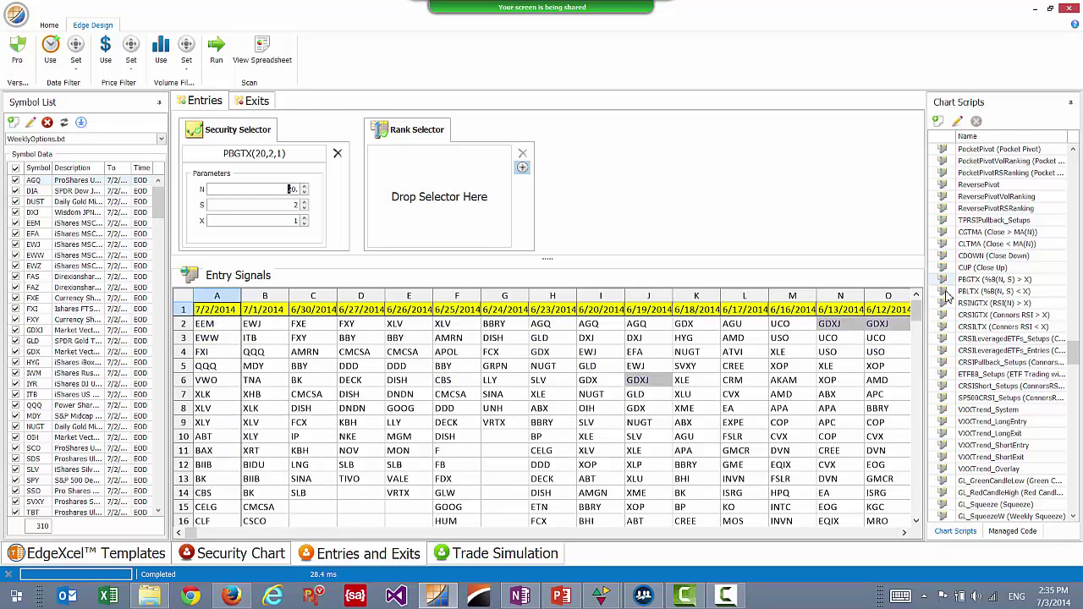
pyautogui.moveTo(919, 310)
pyautogui.mouseDown()
pyautogui.moveTo(919, 349)
pyautogui.moveTo(926, 290)
pyautogui.mouseUp()
pyautogui.doubleClick(220, 325)
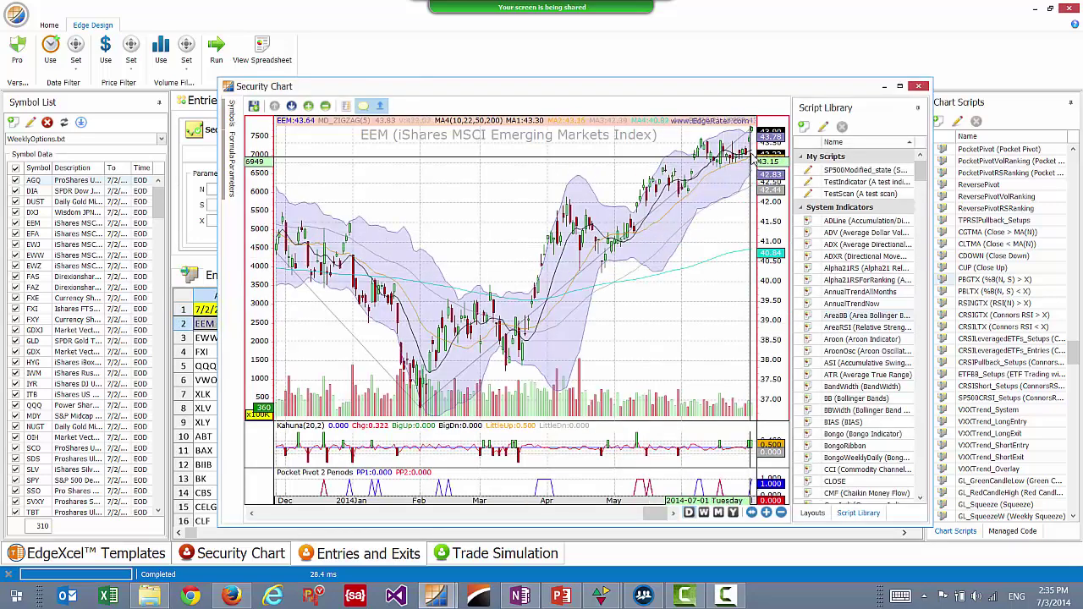
pyautogui.moveTo(778, 91); pyautogui.dragTo(889, 37)
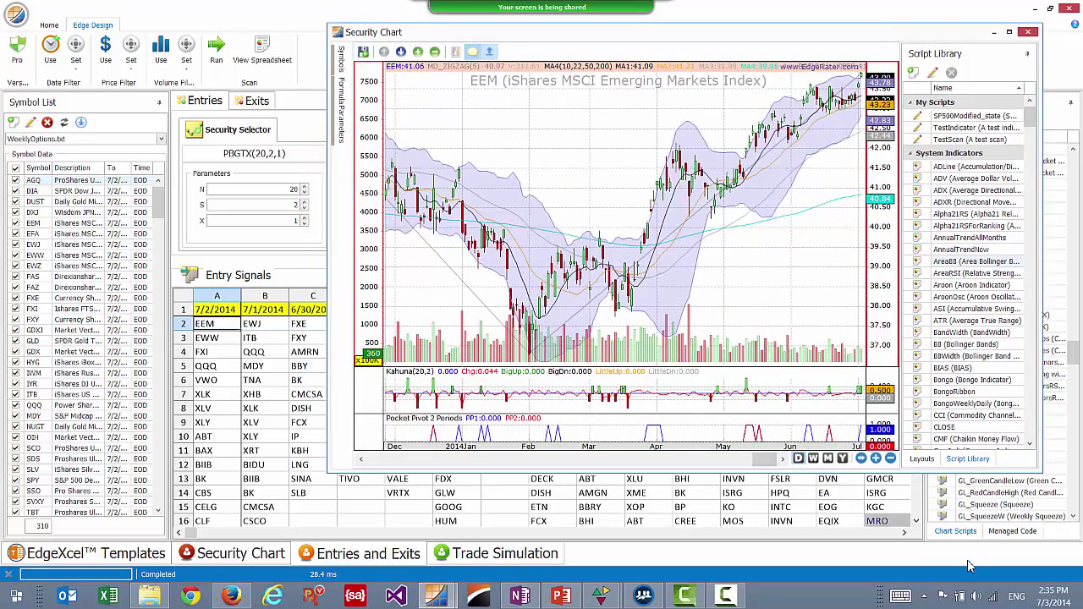
pyautogui.click(220, 338)
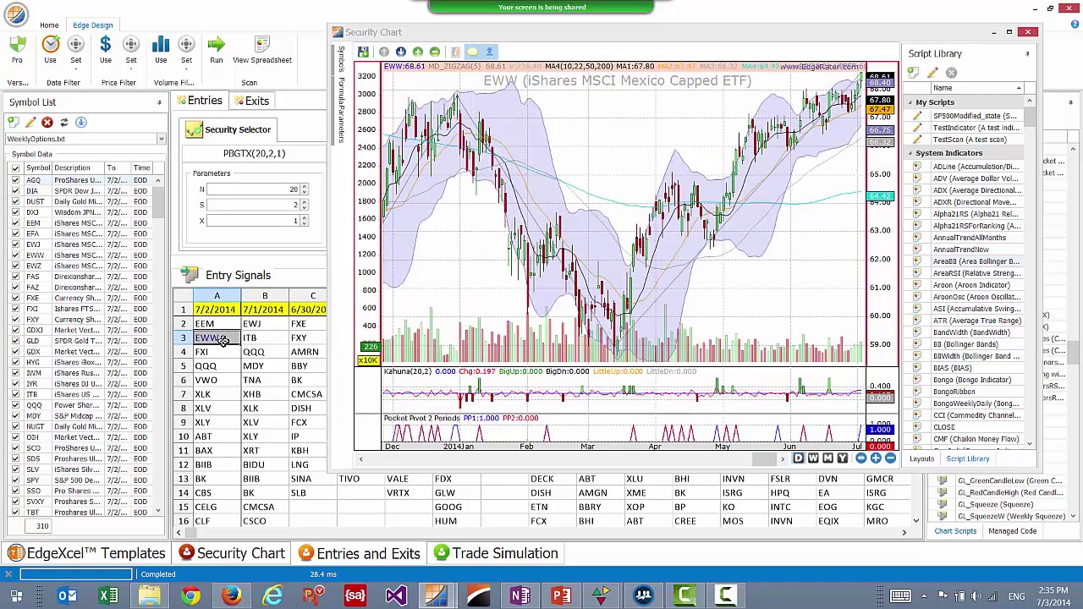
pyautogui.press('Down')
pyautogui.press('Down')
pyautogui.press('Down')
pyautogui.press('Down')
pyautogui.press('Down')
pyautogui.press('Down')
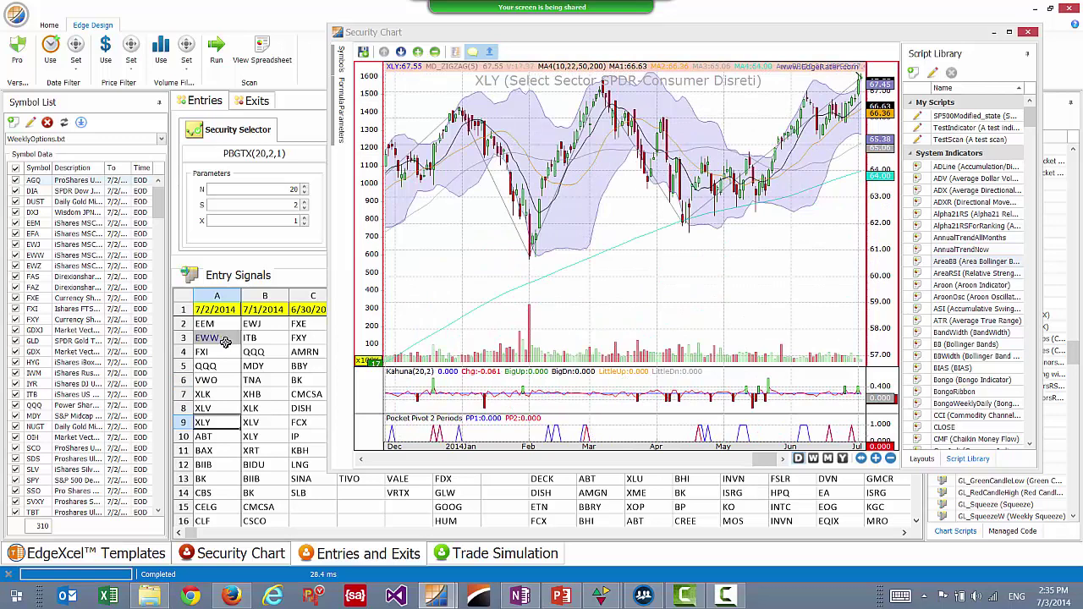
pyautogui.click(1028, 32)
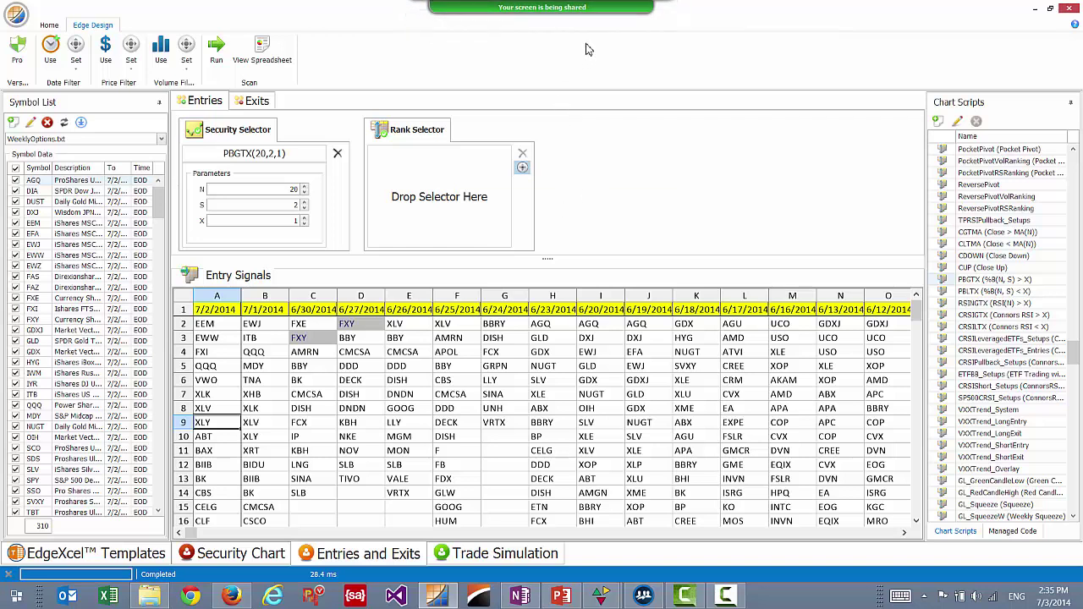
pyautogui.moveTo(601, 35)
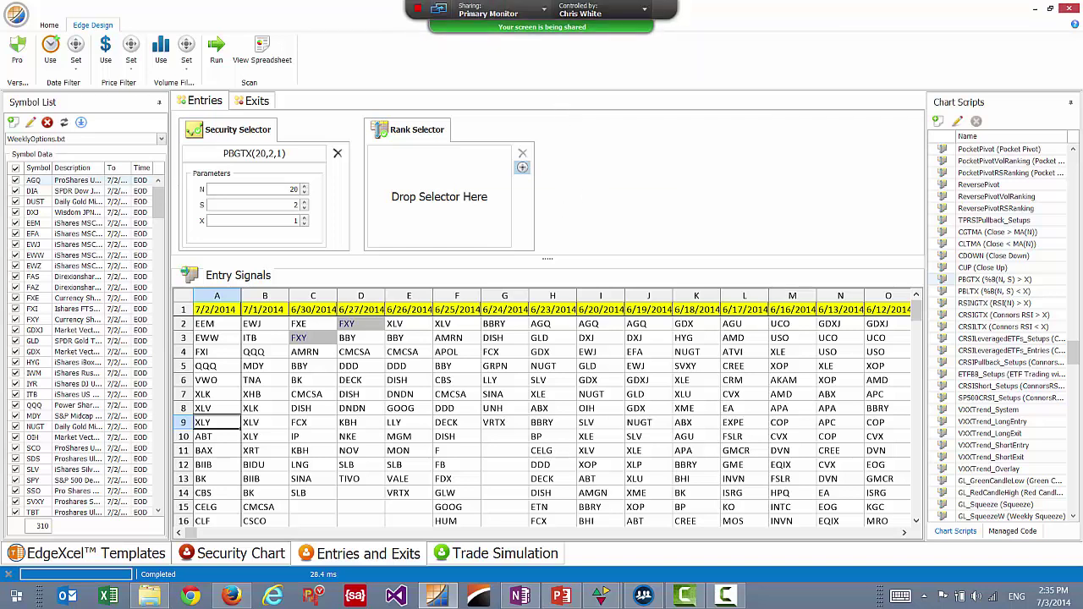
# Step: Bring Firefox forward on the EdgeRater support page and open the New User Orientation webinar registration
pyautogui.click(231, 596)
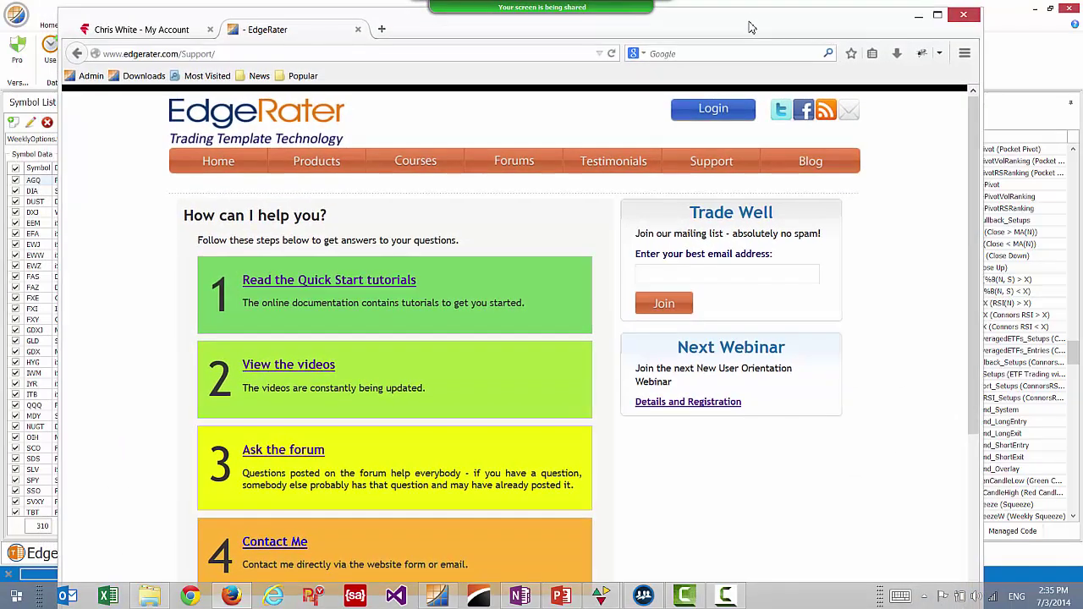
pyautogui.moveTo(750, 24)
pyautogui.mouseDown()
pyautogui.moveTo(758, 66)
pyautogui.moveTo(764, 15)
pyautogui.moveTo(779, 39)
pyautogui.moveTo(767, 32)
pyautogui.mouseUp()
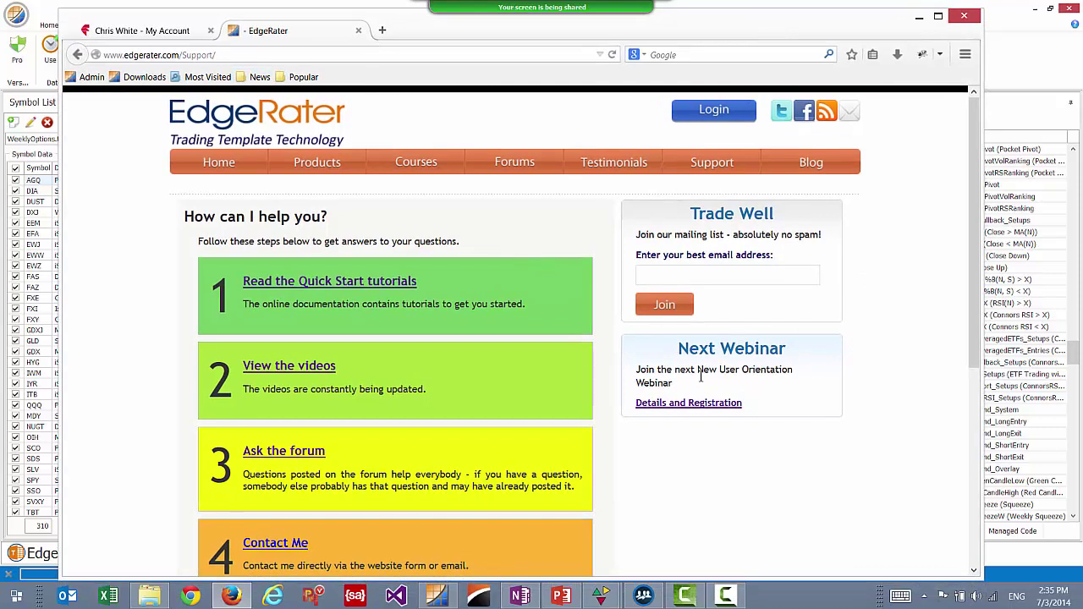
pyautogui.click(716, 403)
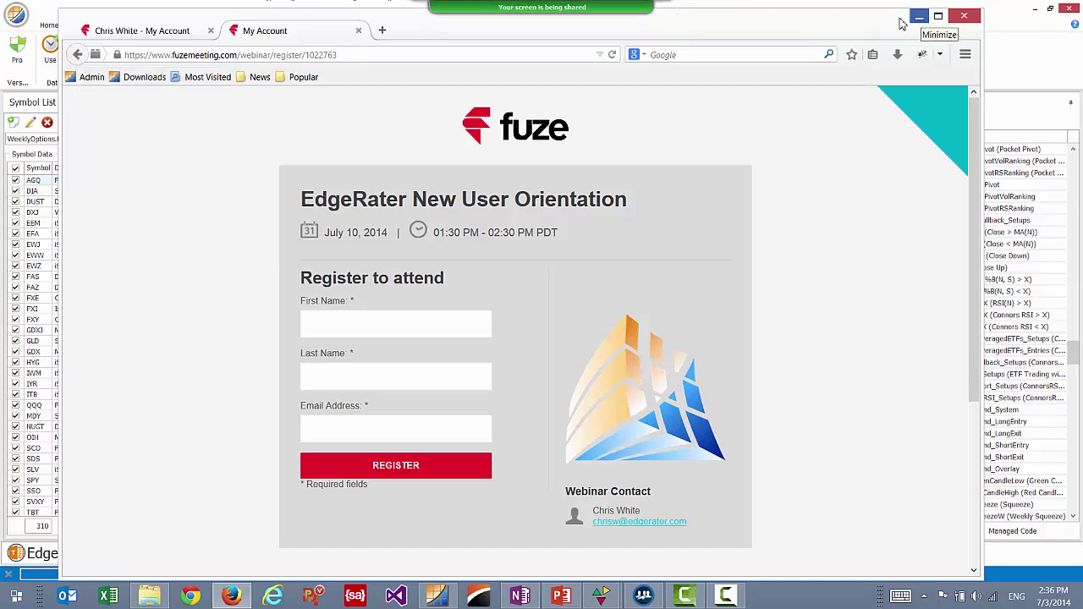
# Step: Load the edgerater.com home page from the address bar
pyautogui.moveTo(895, 28); pyautogui.dragTo(864, 34)
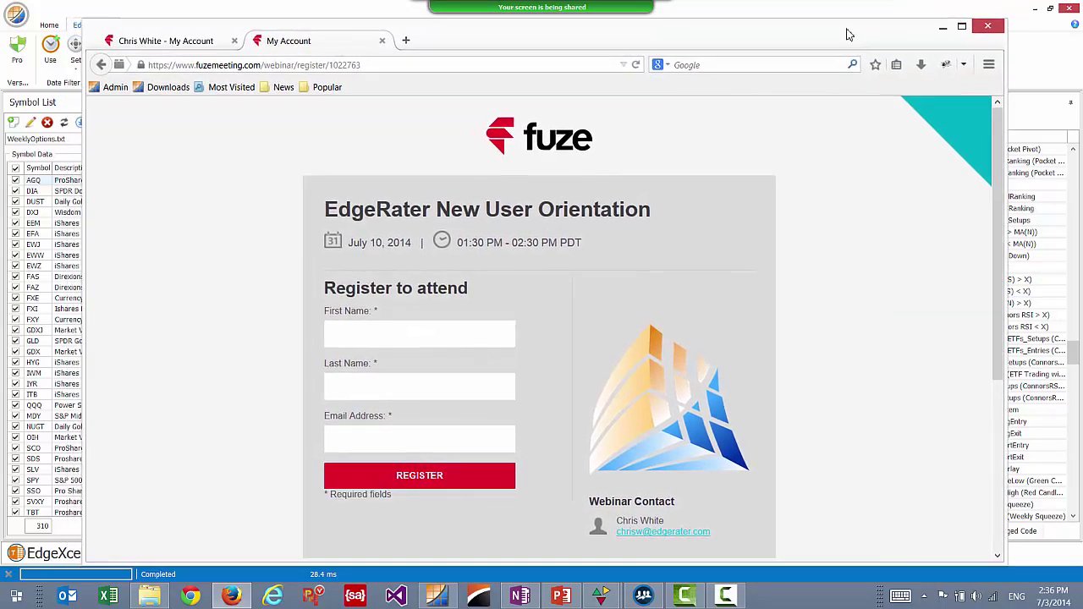
pyautogui.click(399, 67)
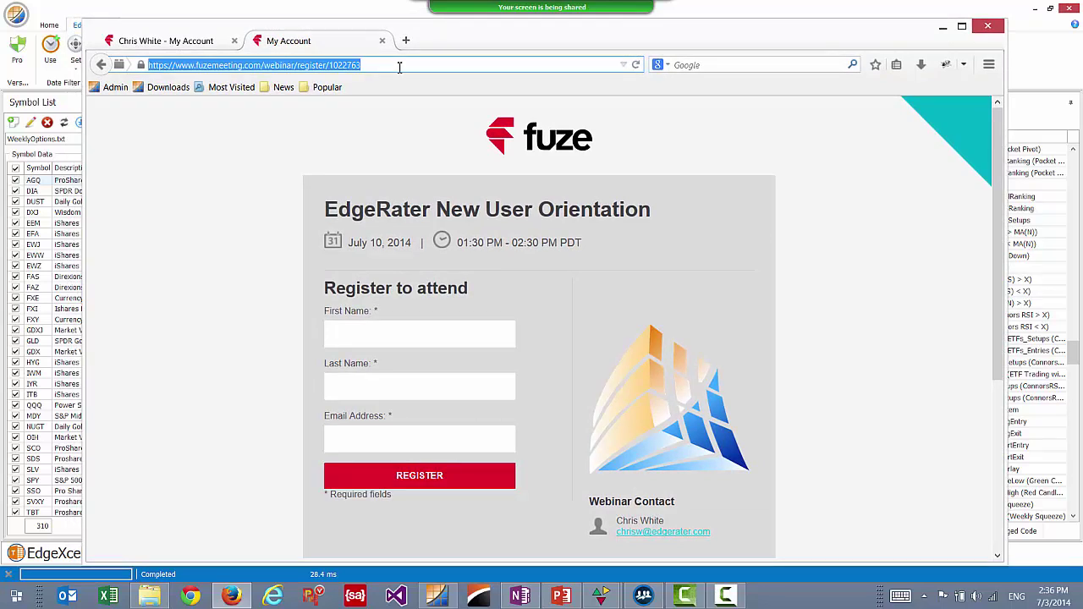
pyautogui.write('e')
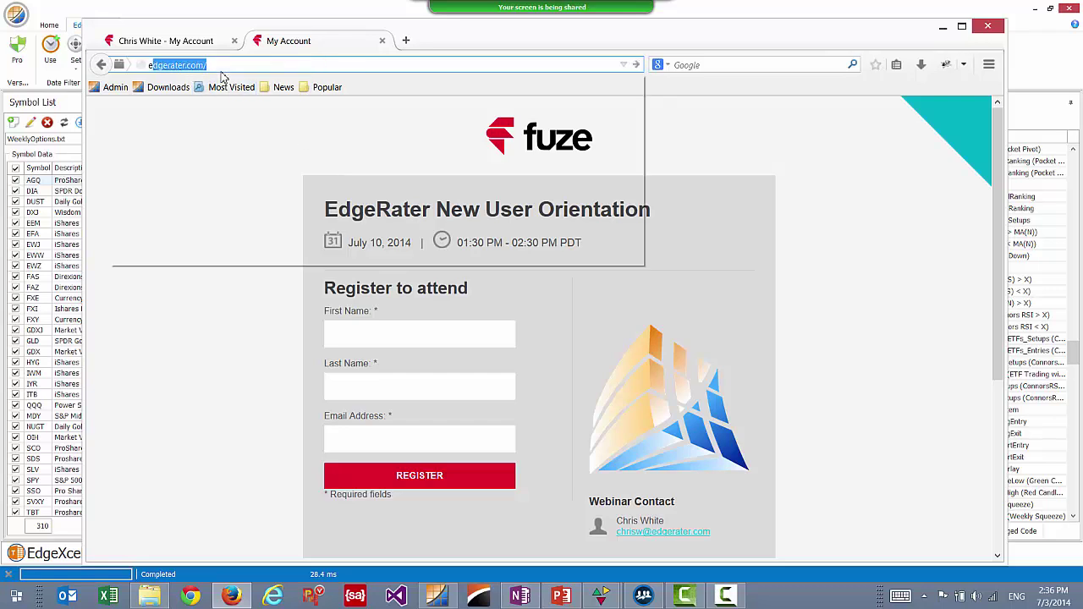
pyautogui.write('d')
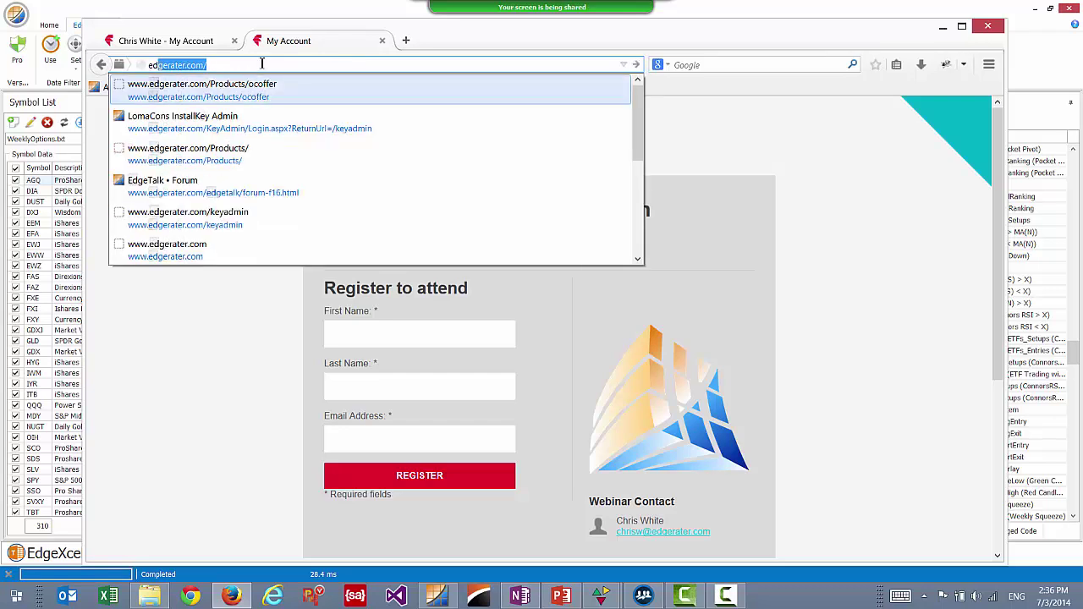
pyautogui.press('Return')
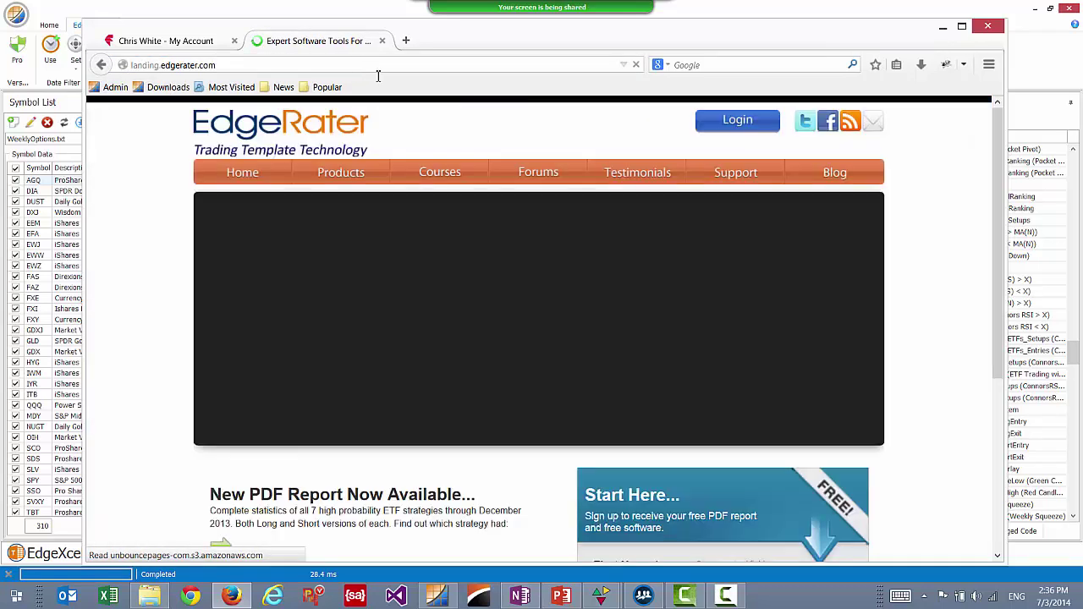
# Step: Go to the Products page and highlight the EdgeRater PRO $1997 price
pyautogui.click(349, 175)
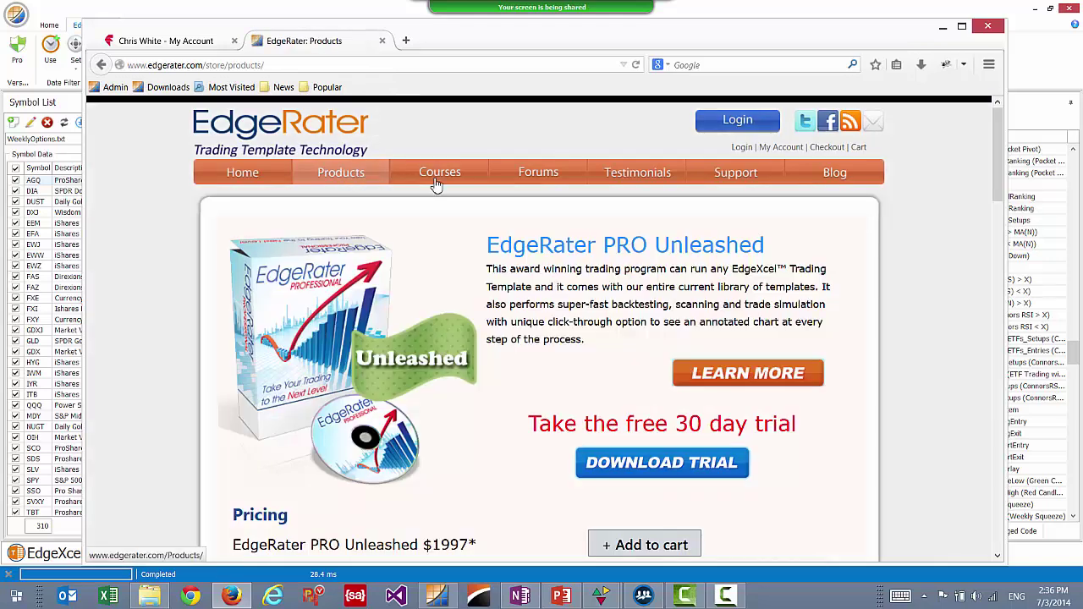
pyautogui.scroll(-2, 457, 187)
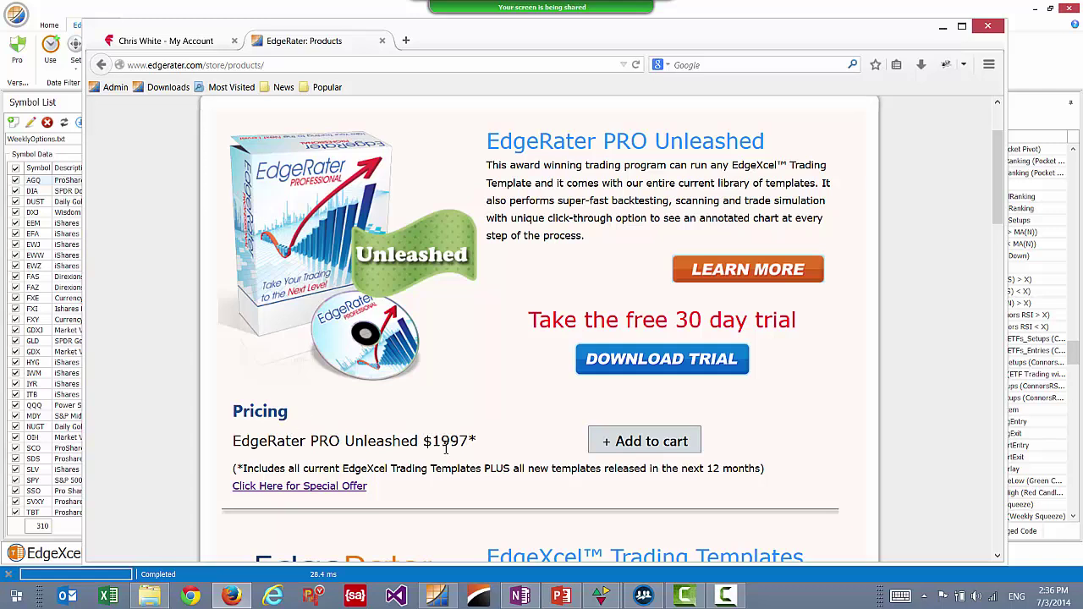
pyautogui.moveTo(481, 444); pyautogui.dragTo(423, 441)
pyautogui.click(292, 486)
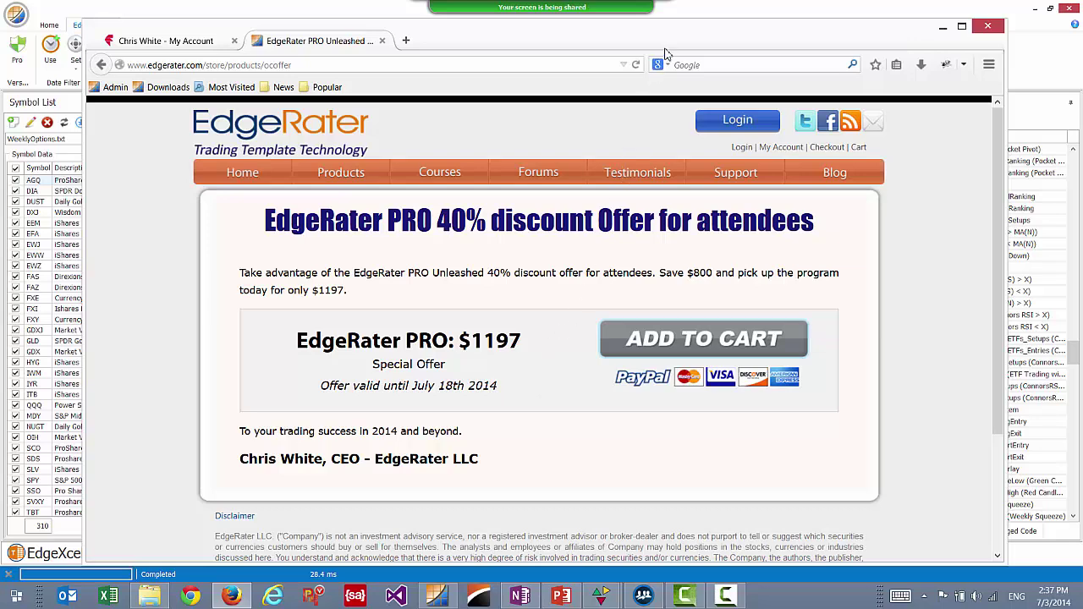
pyautogui.moveTo(666, 48); pyautogui.dragTo(670, 44)
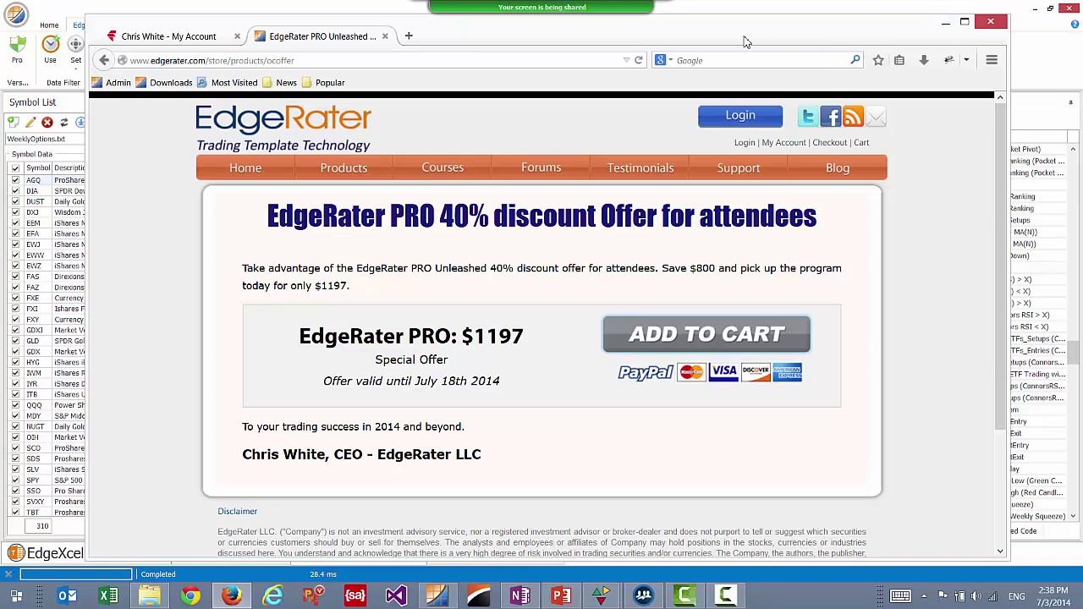
pyautogui.moveTo(730, 42); pyautogui.dragTo(728, 41)
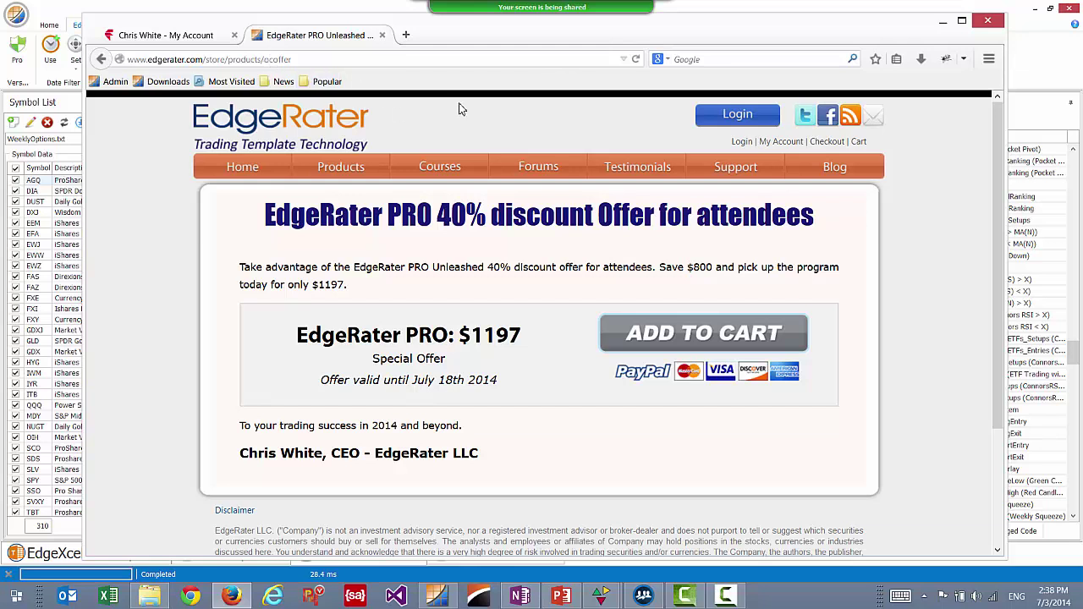
pyautogui.click(358, 168)
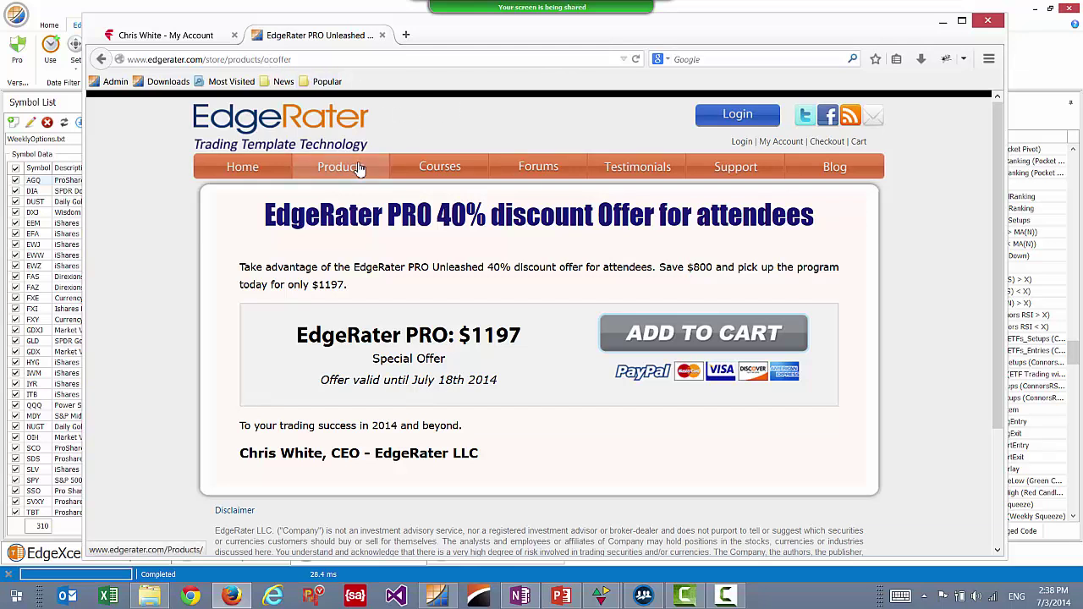
pyautogui.scroll(-3, 800, 313)
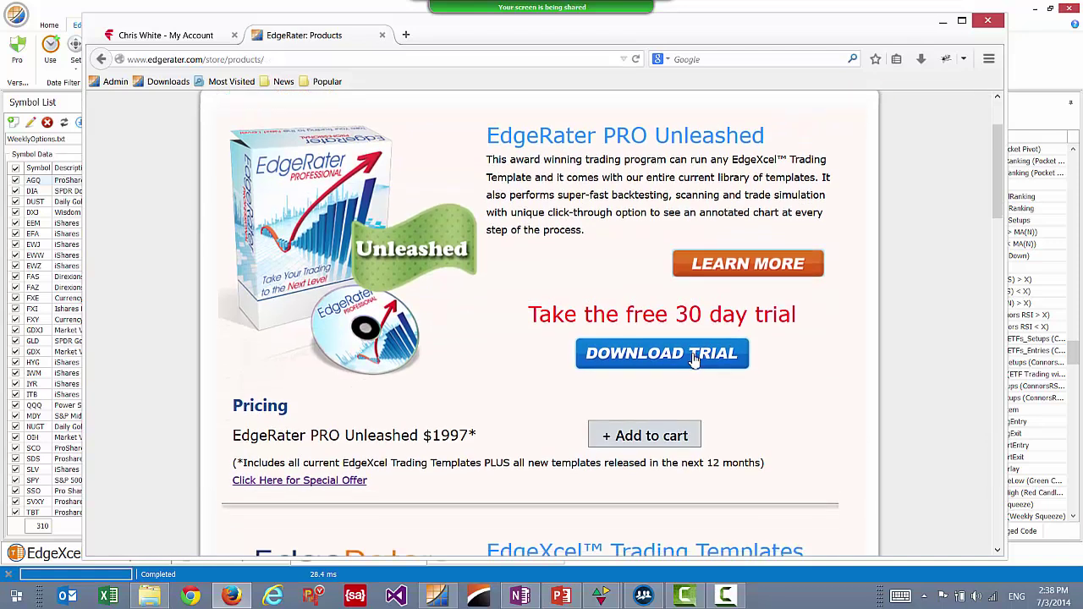